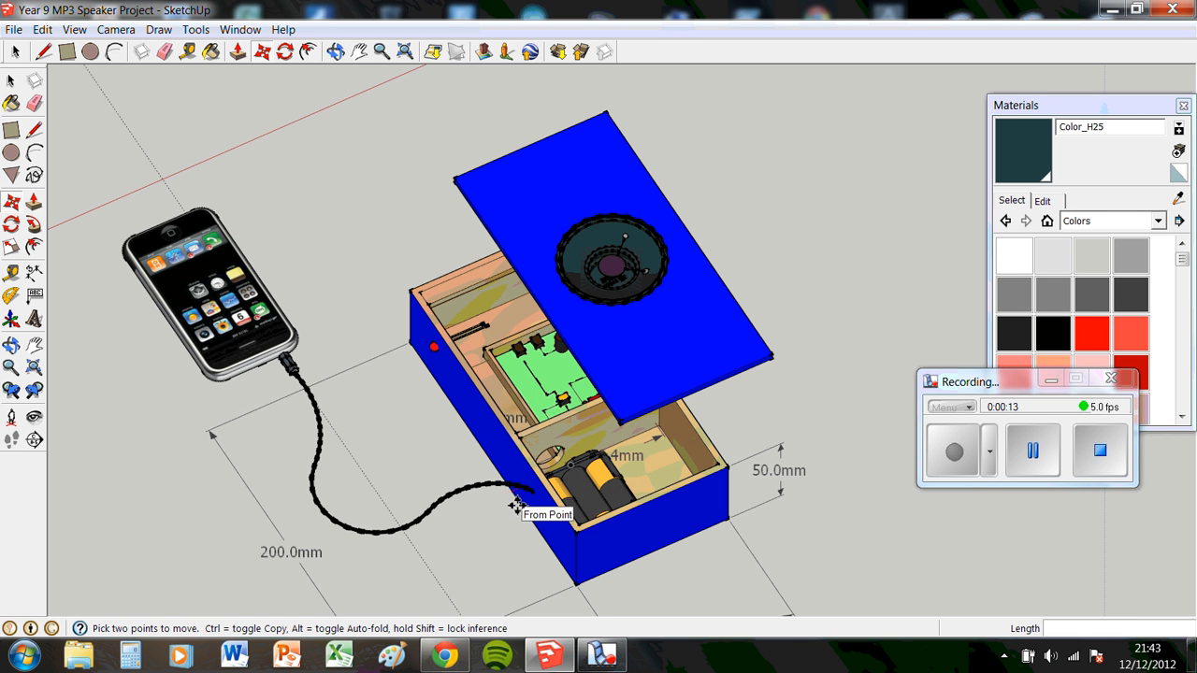
# Step: Inspect the MP3 speaker model from several angles, including its raised lid, box compartments and connected phone
pyautogui.press('Escape')
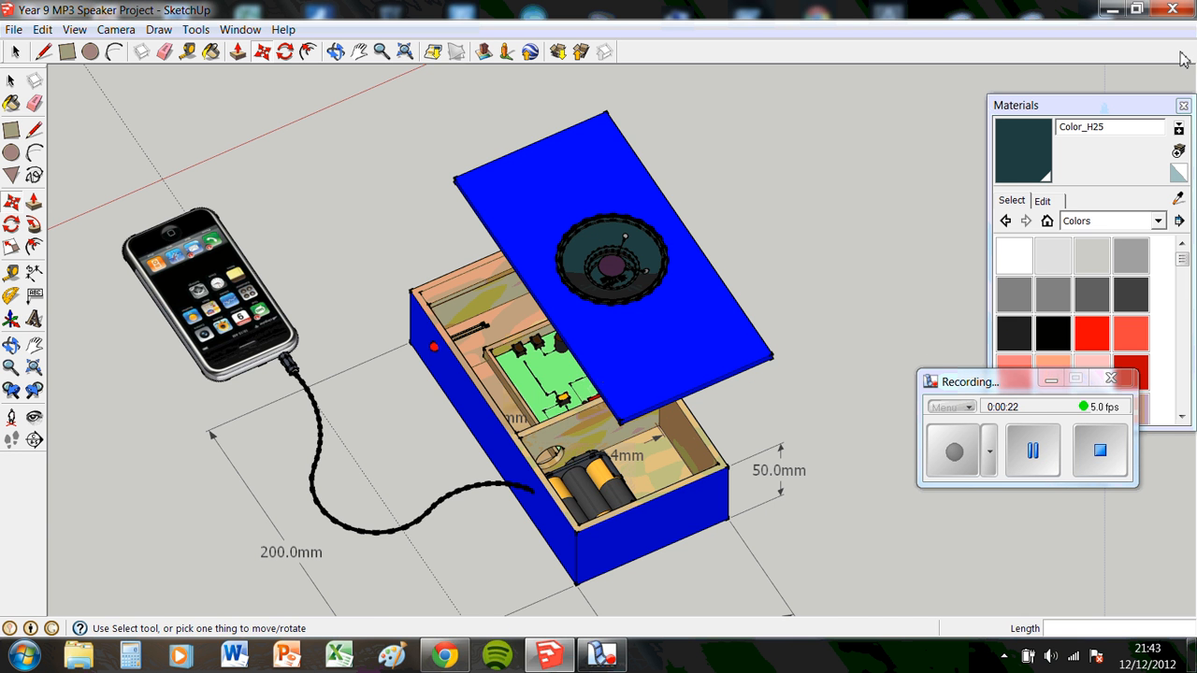
pyautogui.moveTo(524, 374)
pyautogui.mouseDown(button='middle')
pyautogui.moveTo(855, 349)
pyautogui.moveTo(591, 498)
pyautogui.moveTo(347, 427)
pyautogui.moveTo(227, 449)
pyautogui.moveTo(326, 475)
pyautogui.moveTo(642, 483)
pyautogui.moveTo(399, 492)
pyautogui.moveTo(249, 452)
pyautogui.moveTo(149, 375)
pyautogui.moveTo(503, 459)
pyautogui.moveTo(446, 500)
pyautogui.moveTo(622, 459)
pyautogui.moveTo(671, 429)
pyautogui.moveTo(743, 414)
pyautogui.mouseUp(button='middle')
pyautogui.press('m')
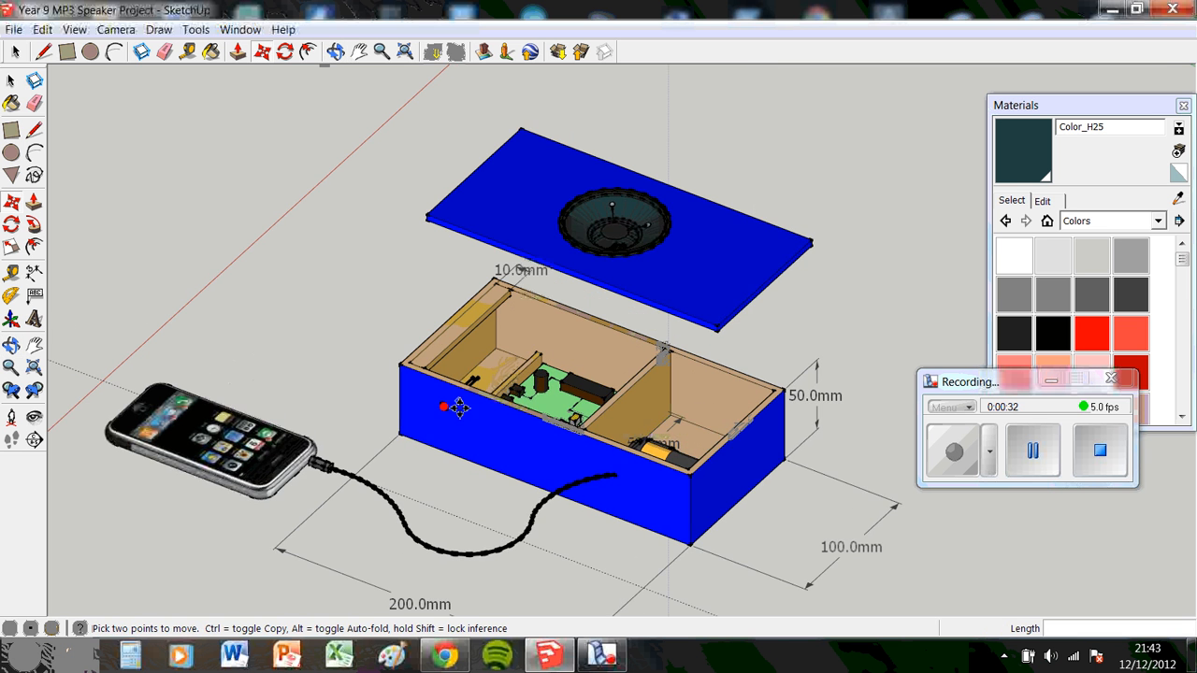
pyautogui.moveTo(454, 406); pyautogui.dragTo(283, 479, button='middle')
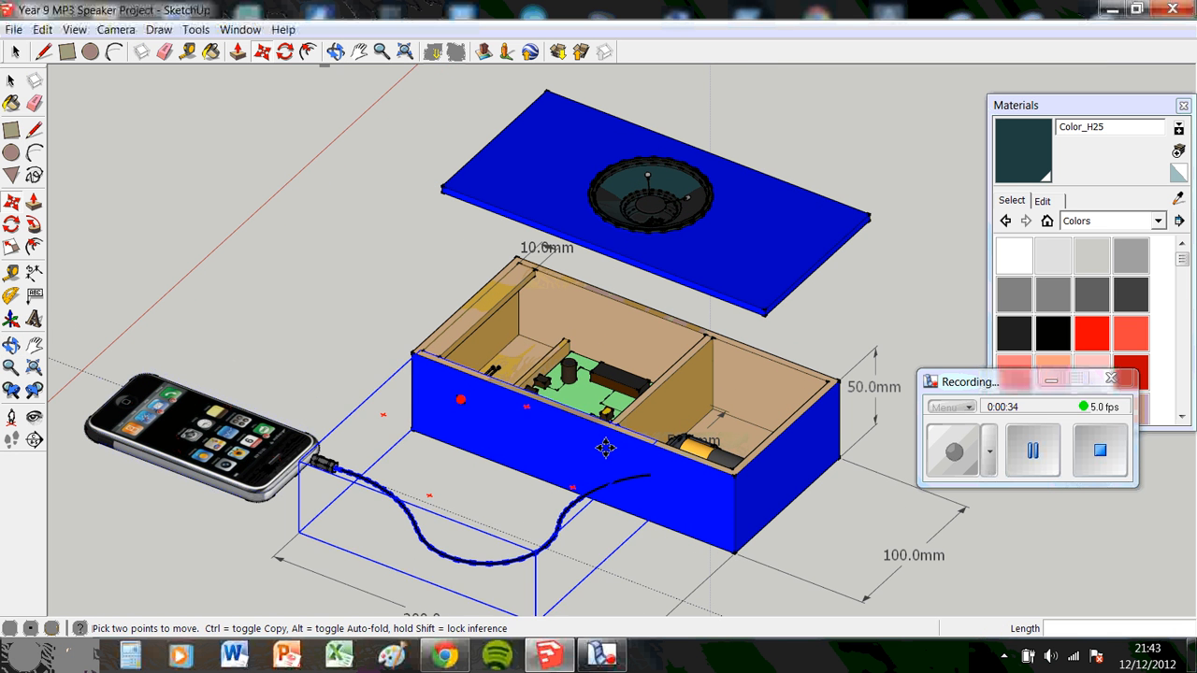
pyautogui.moveTo(402, 523); pyautogui.dragTo(609, 367, button='middle')
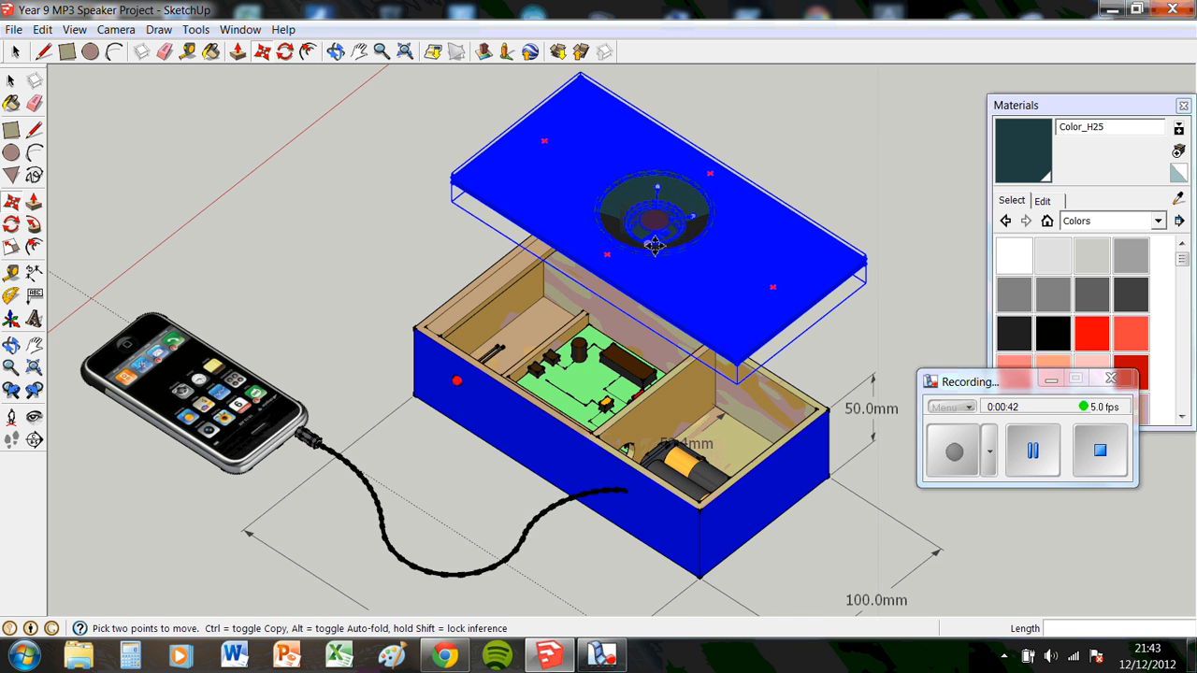
pyautogui.moveTo(390, 454); pyautogui.dragTo(812, 366, button='middle')
# Step: Move the blue speaker lid down onto the open top of the box
pyautogui.moveTo(569, 165); pyautogui.dragTo(649, 166)
pyautogui.moveTo(649, 166); pyautogui.dragTo(671, 212, button='middle')
pyautogui.moveTo(672, 211); pyautogui.dragTo(596, 327)
pyautogui.moveTo(692, 504); pyautogui.dragTo(1117, 260, button='middle')
pyautogui.moveTo(744, 156); pyautogui.dragTo(598, 315)
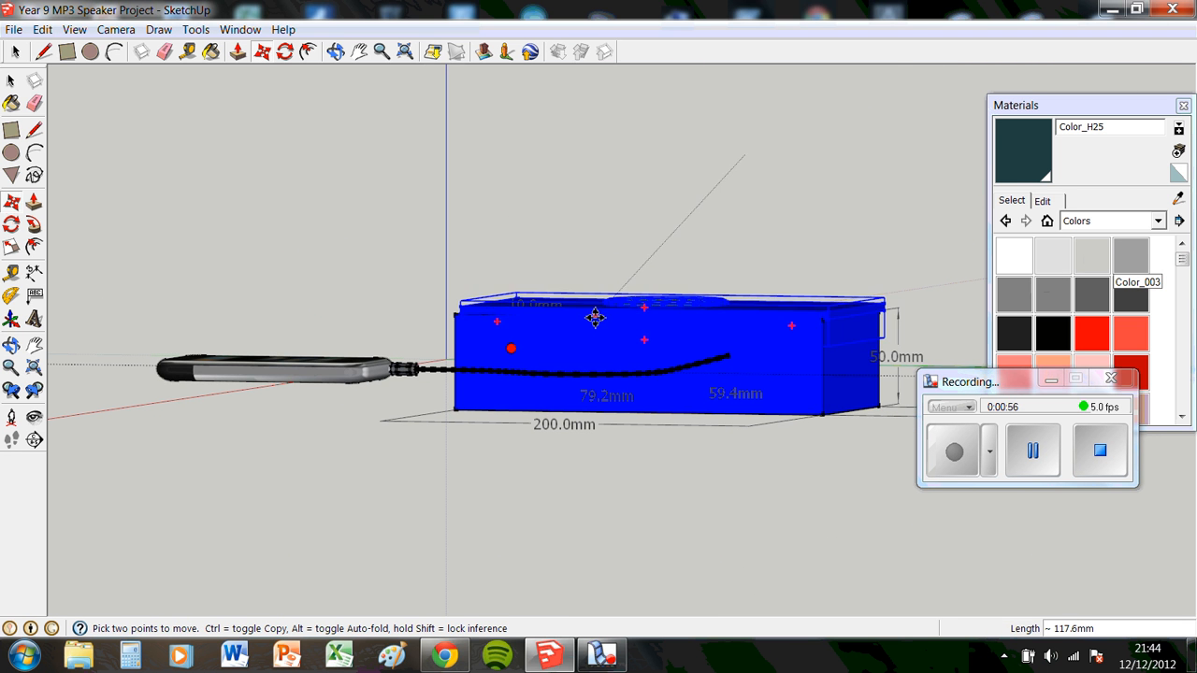
# Step: Lift the lid off the box and set it aside so the inner compartments are exposed
pyautogui.moveTo(804, 420); pyautogui.dragTo(710, 422, button='middle')
pyautogui.moveTo(731, 383); pyautogui.dragTo(694, 116)
pyautogui.moveTo(875, 342); pyautogui.dragTo(689, 139, button='middle')
pyautogui.scroll(-4, 790, 190)
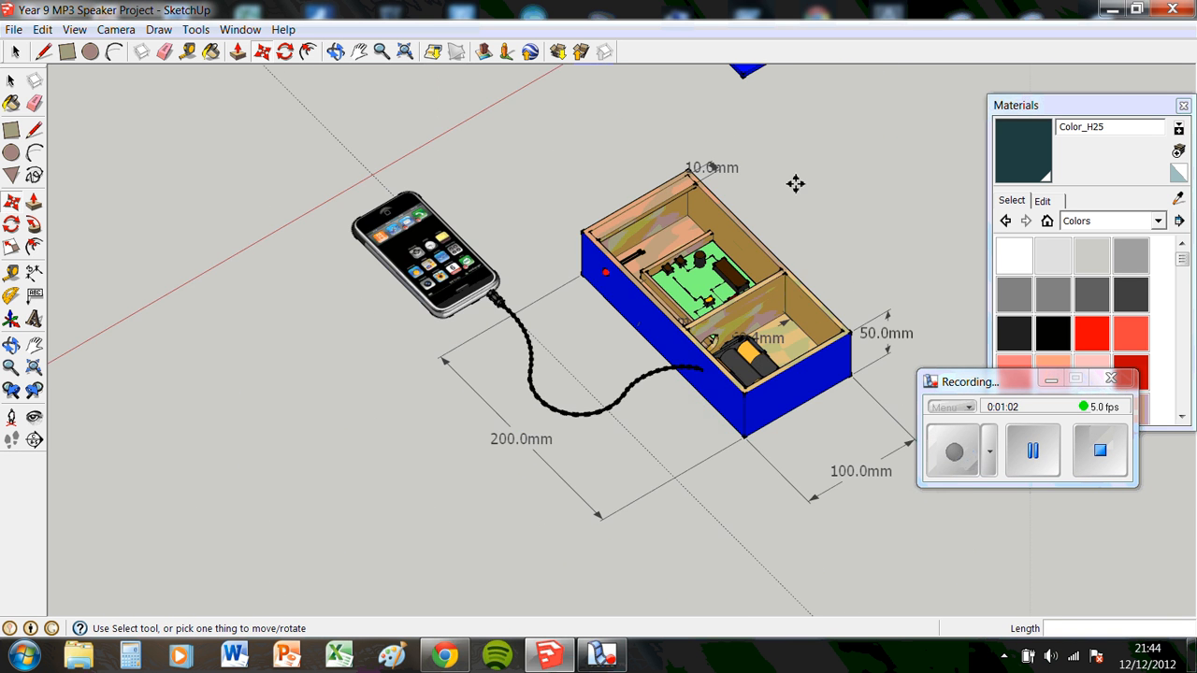
pyautogui.moveTo(794, 131); pyautogui.dragTo(647, 186)
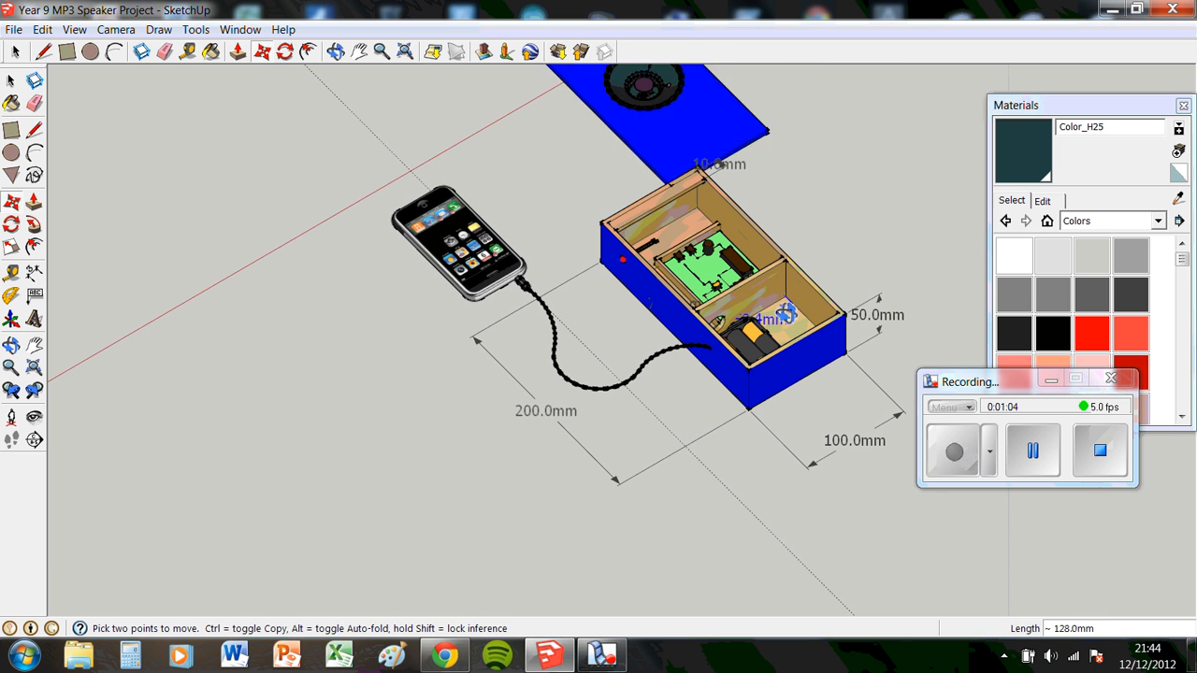
# Step: Move the lid to a raised position behind the box, clear of the battery and circuit board compartments
pyautogui.moveTo(776, 315); pyautogui.dragTo(308, 283, button='middle')
pyautogui.moveTo(795, 423); pyautogui.dragTo(428, 530, button='middle')
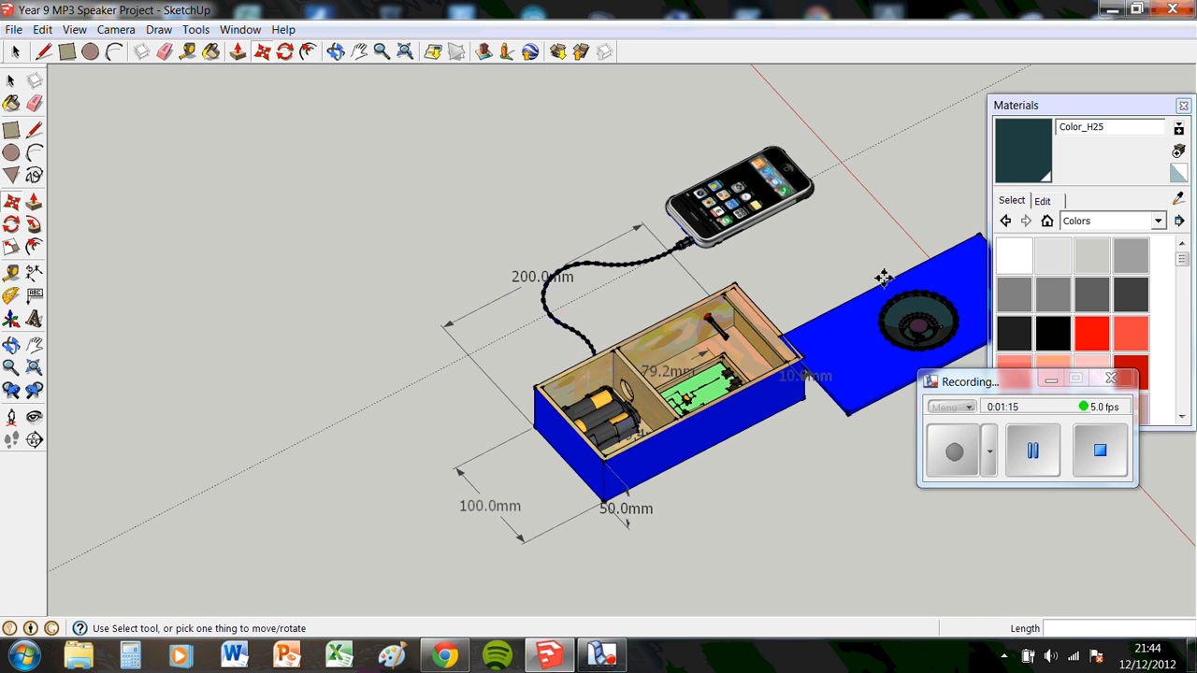
pyautogui.click(939, 309)
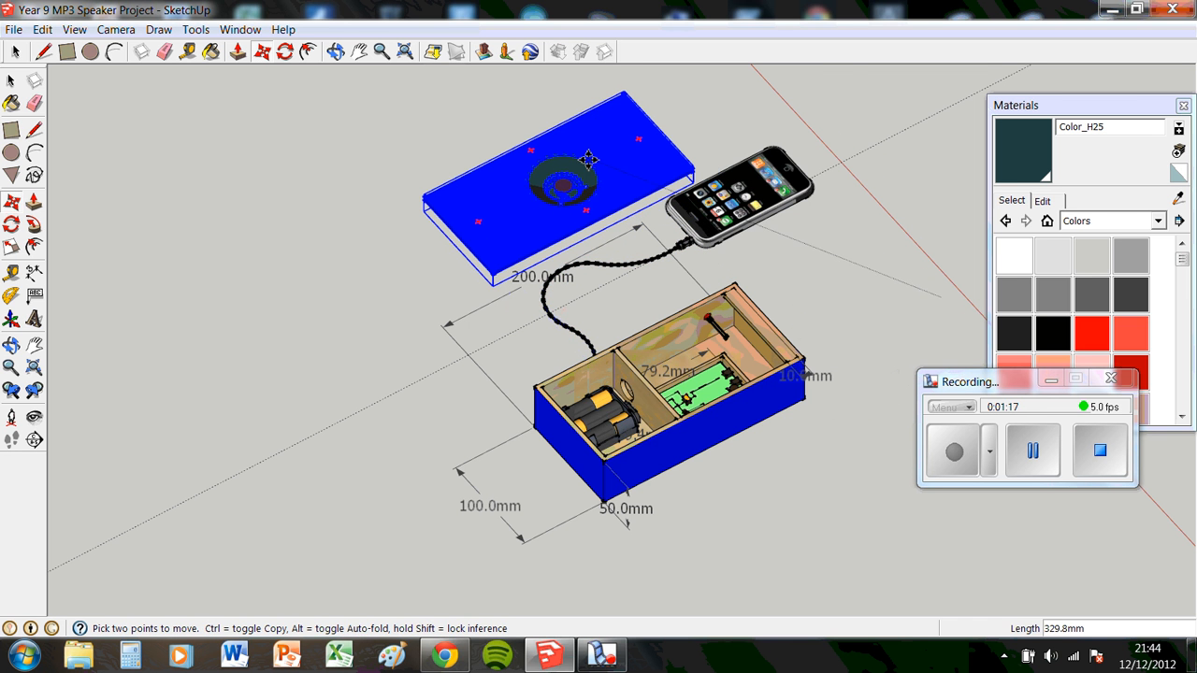
pyautogui.click(587, 160)
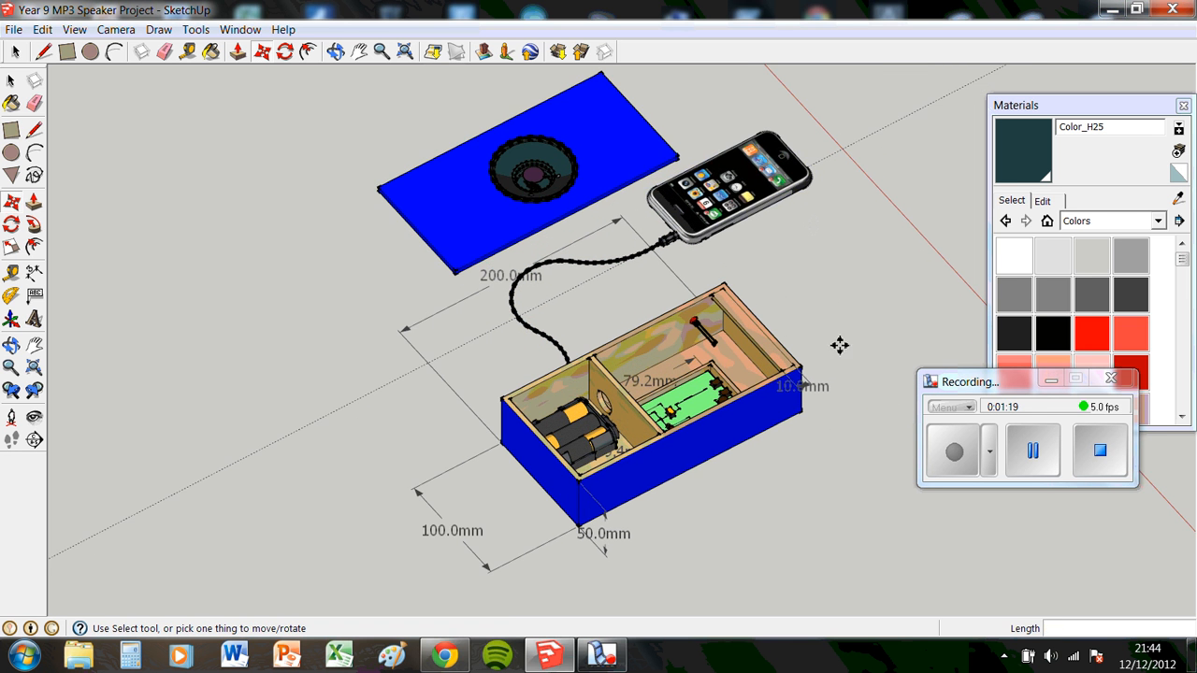
pyautogui.moveTo(839, 342); pyautogui.dragTo(876, 345, button='middle')
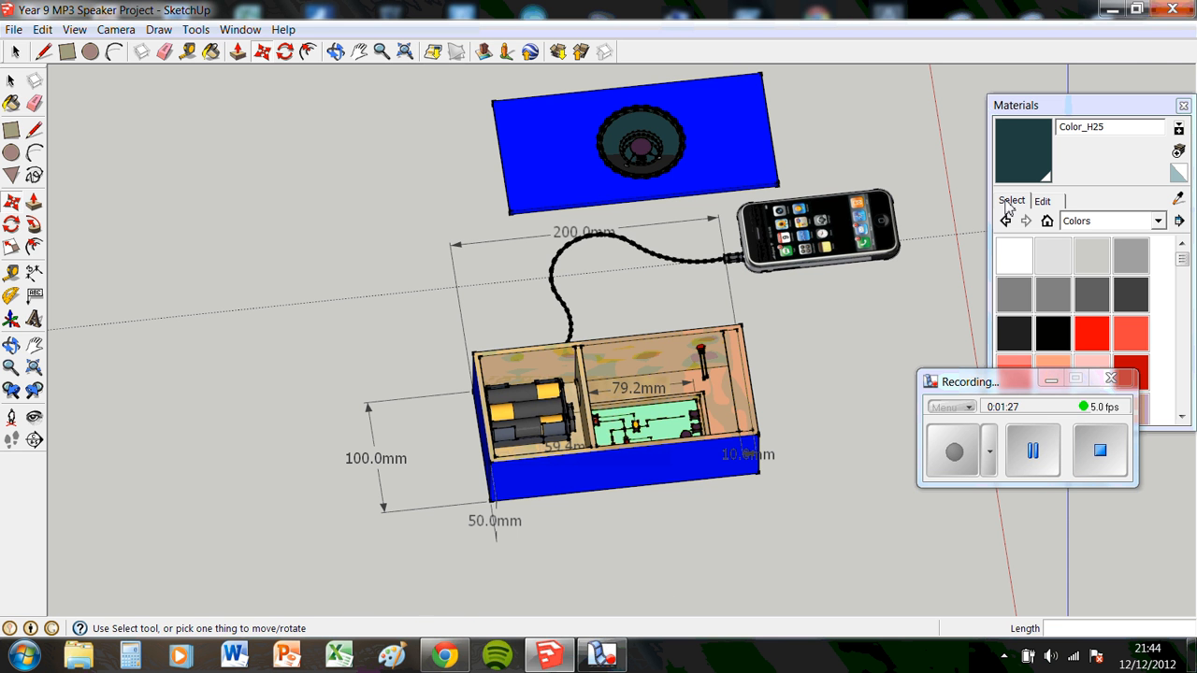
# Step: Close the speaker model, saving the changes to Year 9 MP3 Speaker Project and postponing sharing on the 3D Warehouse
pyautogui.click(1173, 8)
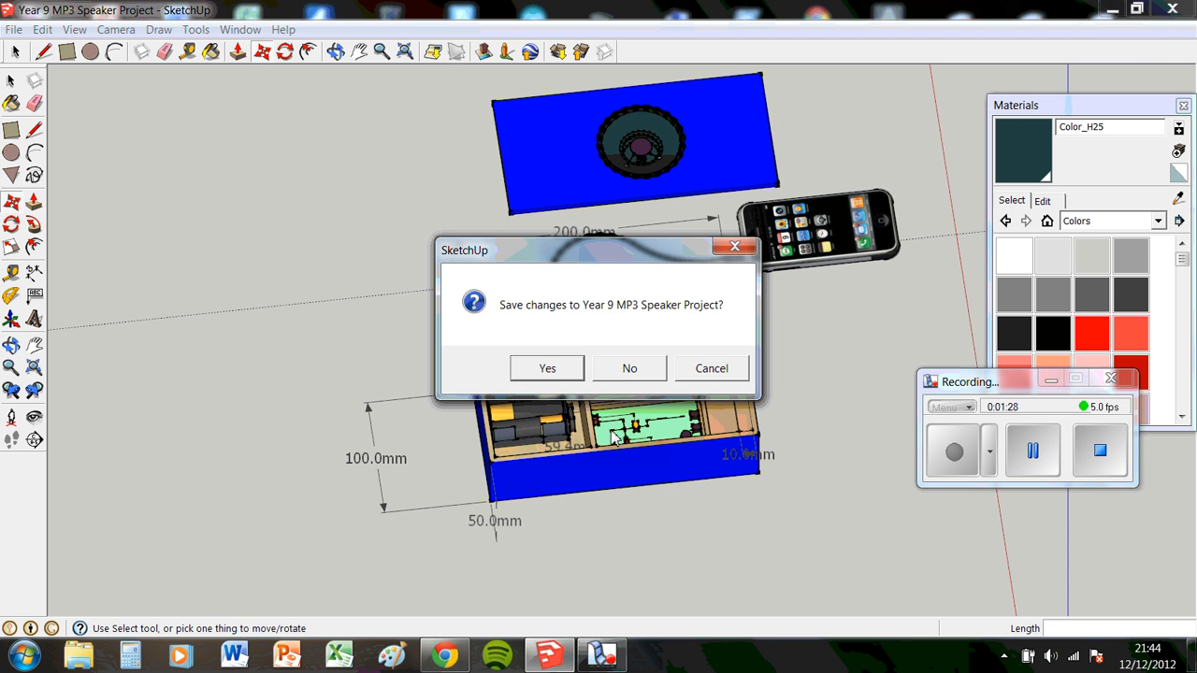
pyautogui.click(547, 372)
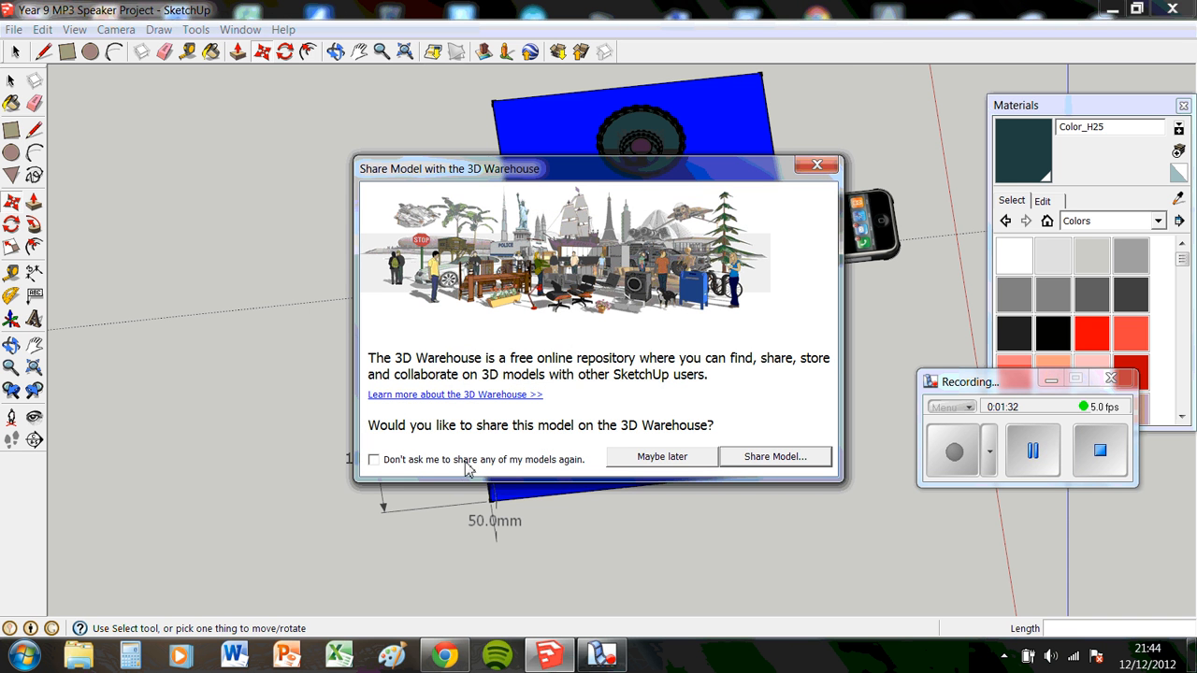
pyautogui.click(699, 458)
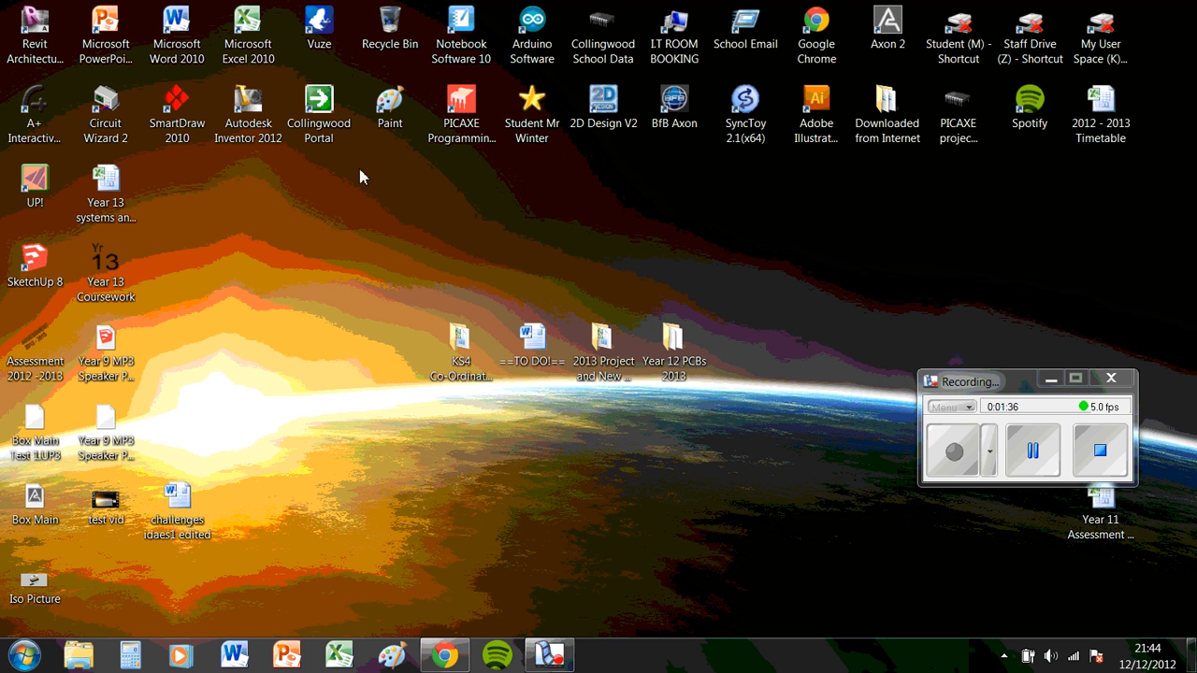
# Step: Start SketchUp 8 with the Architectural Design - Millimeters template and close the Materials window
pyautogui.click(44, 271)
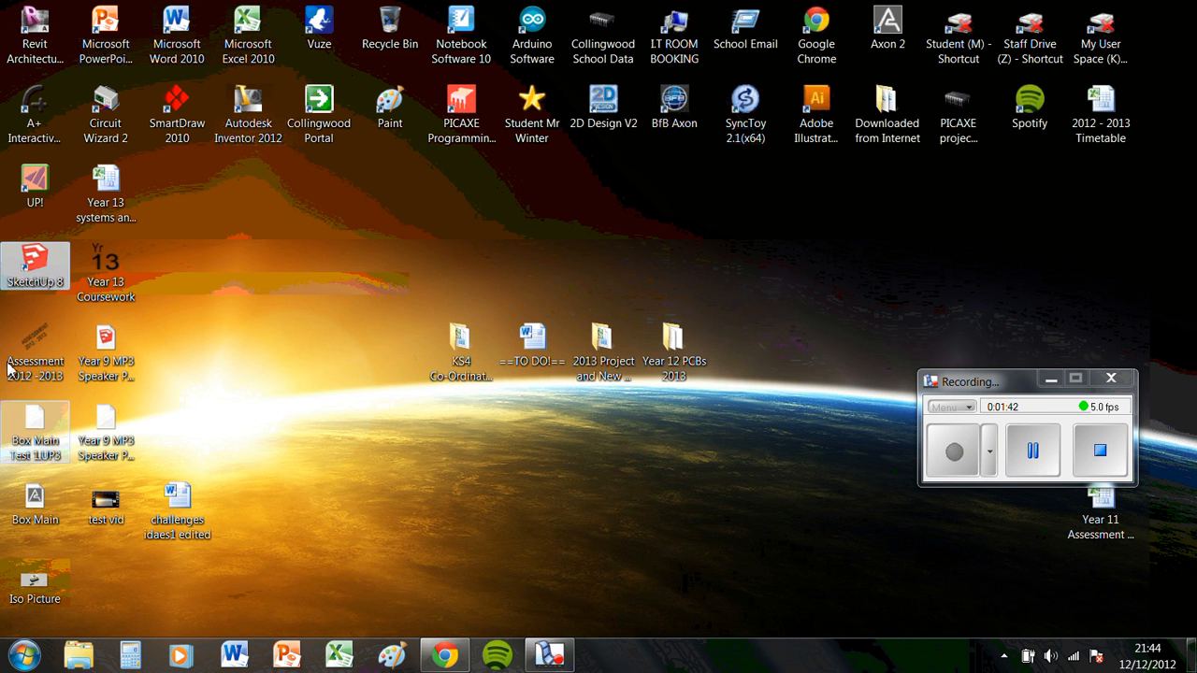
pyautogui.doubleClick(44, 271)
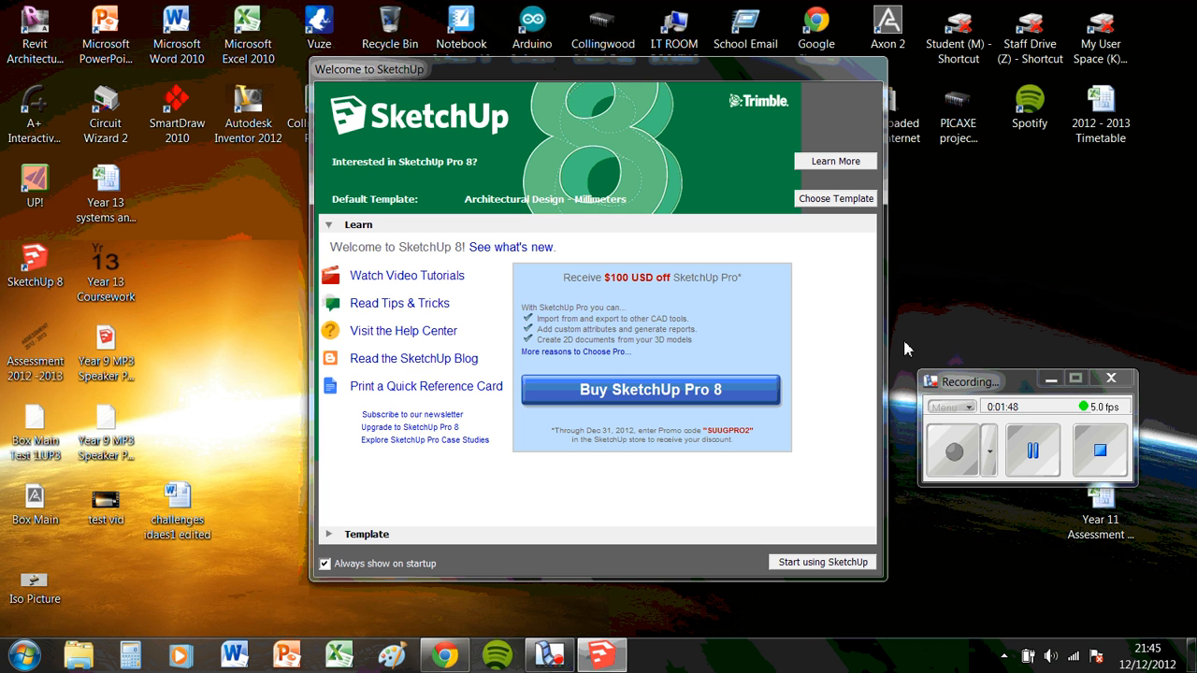
pyautogui.click(837, 201)
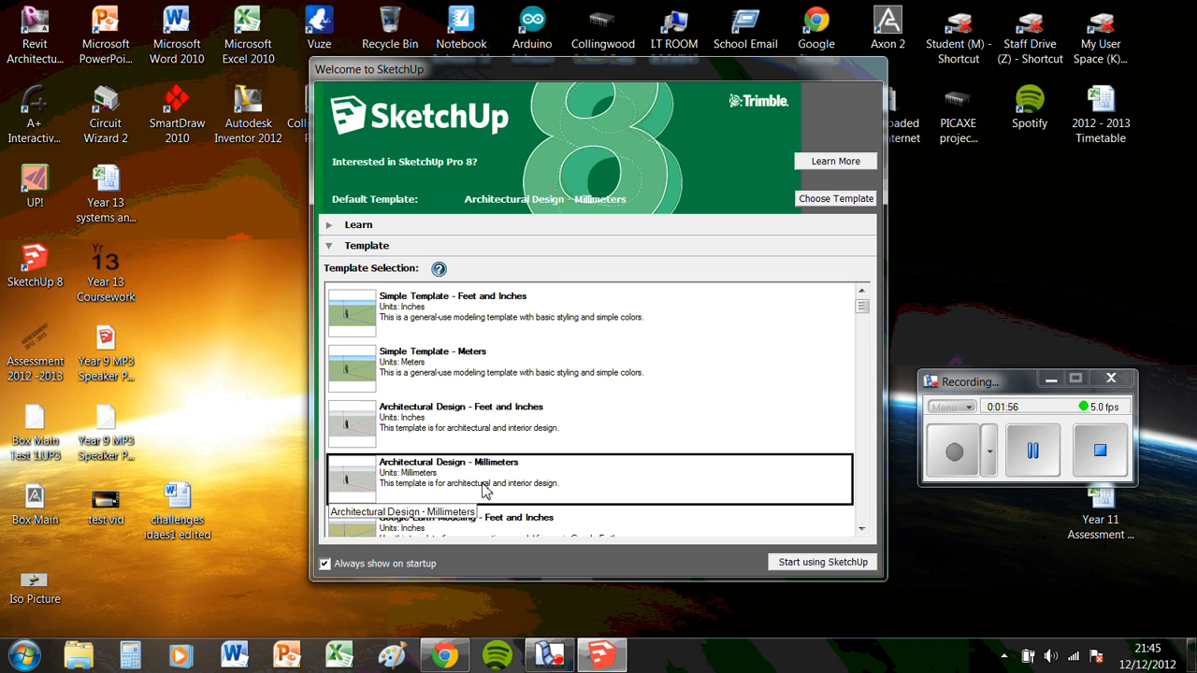
pyautogui.click(800, 564)
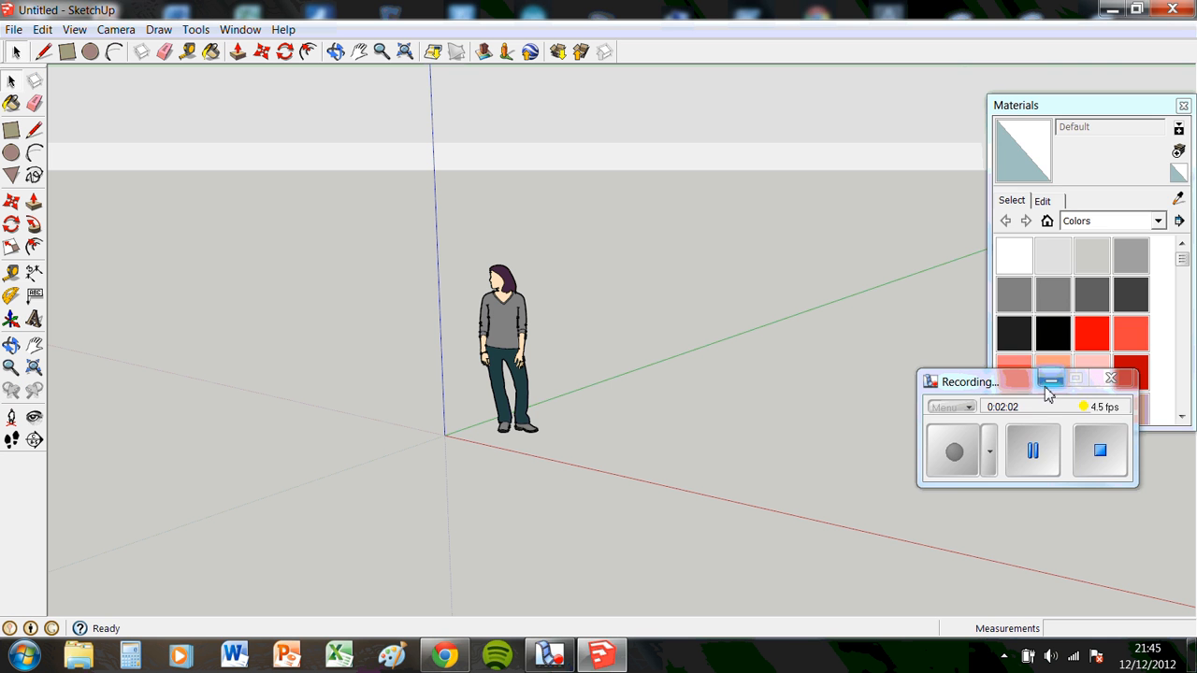
pyautogui.click(1051, 381)
pyautogui.click(1182, 106)
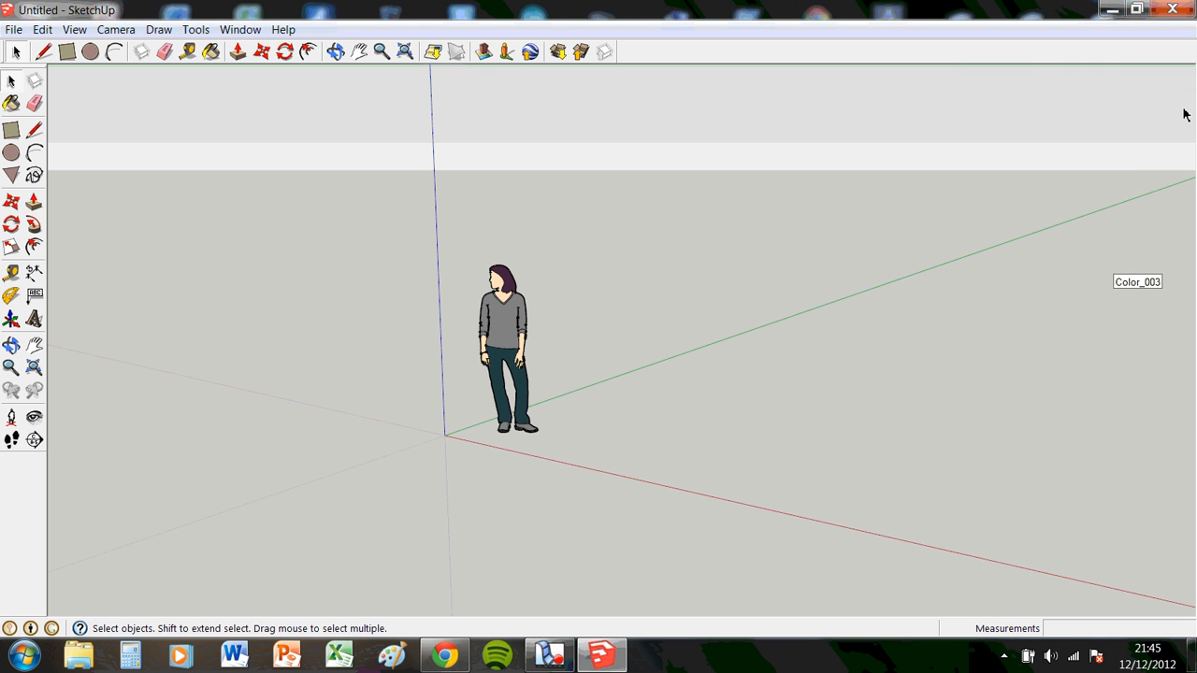
# Step: Examine the new workspace's axes and standing figure from different angles and distances
pyautogui.moveTo(543, 397)
pyautogui.mouseDown(button='middle')
pyautogui.moveTo(646, 401)
pyautogui.moveTo(751, 374)
pyautogui.moveTo(380, 480)
pyautogui.moveTo(563, 485)
pyautogui.moveTo(805, 414)
pyautogui.moveTo(677, 380)
pyautogui.moveTo(561, 395)
pyautogui.mouseUp(button='middle')
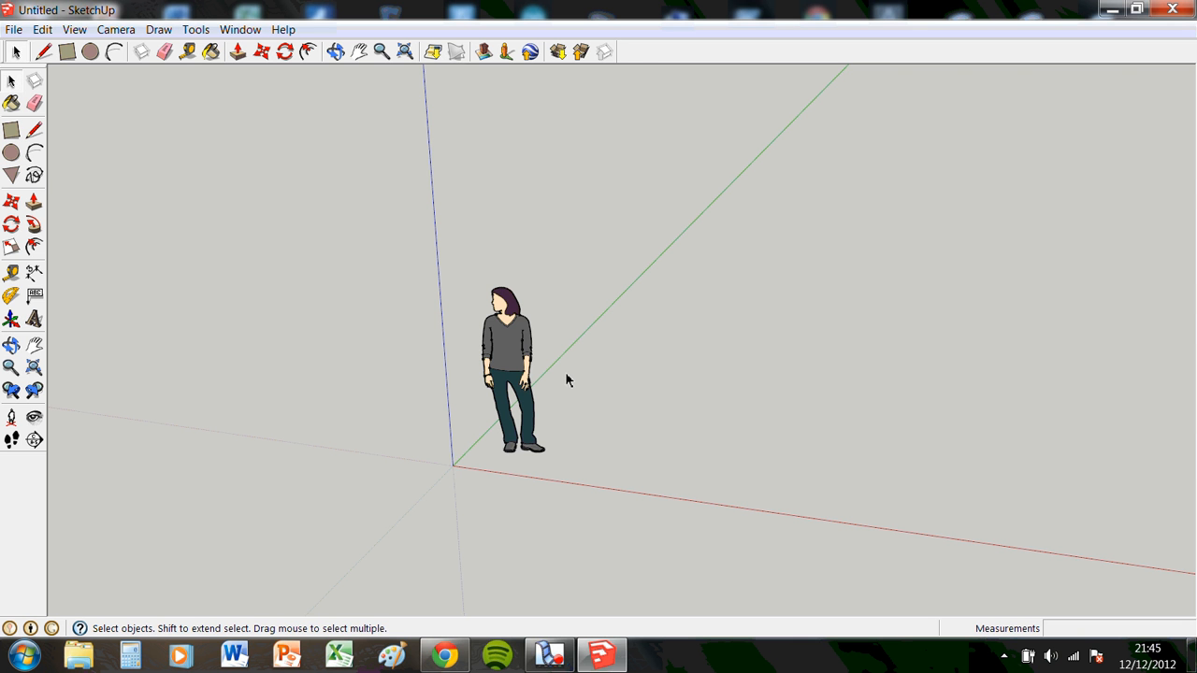
pyautogui.moveTo(564, 393); pyautogui.dragTo(593, 441, button='middle')
pyautogui.moveTo(593, 441); pyautogui.dragTo(349, 384)
pyautogui.moveTo(348, 383); pyautogui.dragTo(455, 329, button='middle')
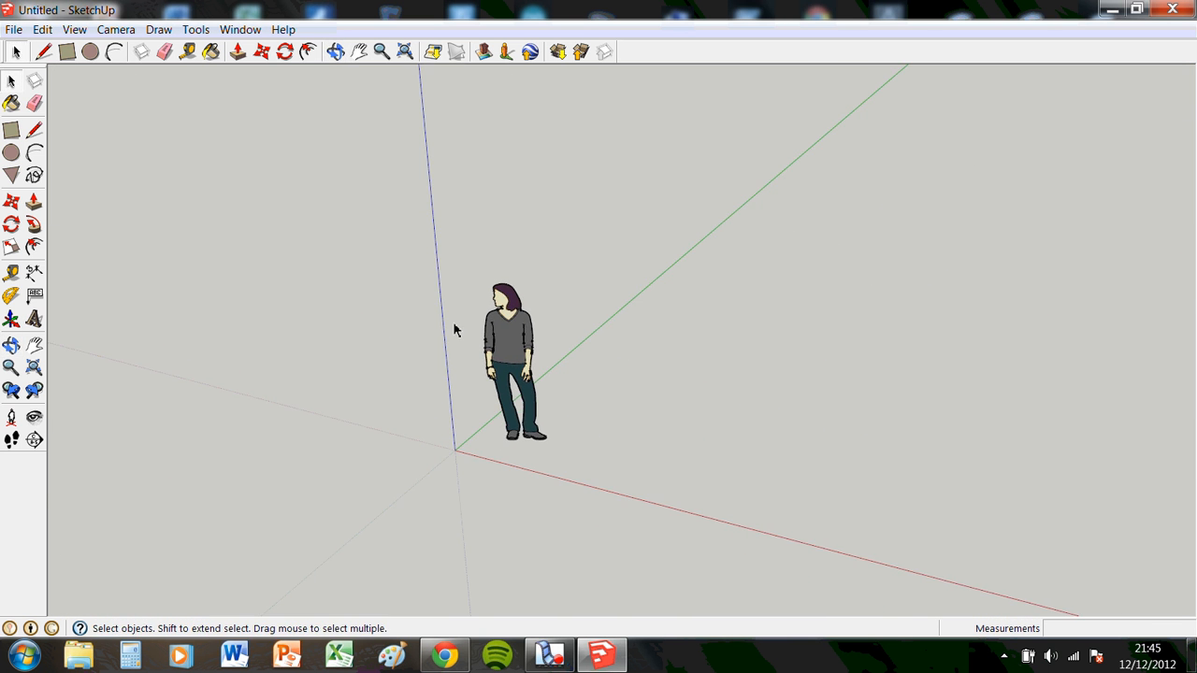
pyautogui.scroll(5, 470, 307)
pyautogui.scroll(-3, 377, 273)
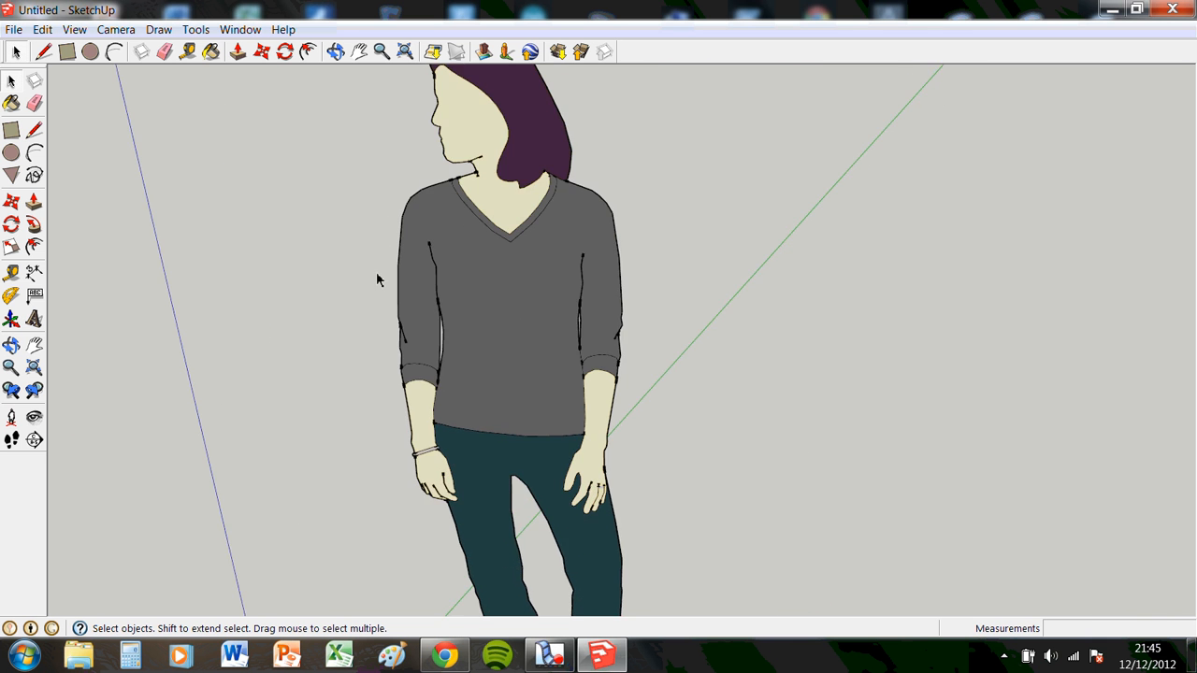
pyautogui.scroll(-3, 391, 298)
pyautogui.scroll(1, 411, 391)
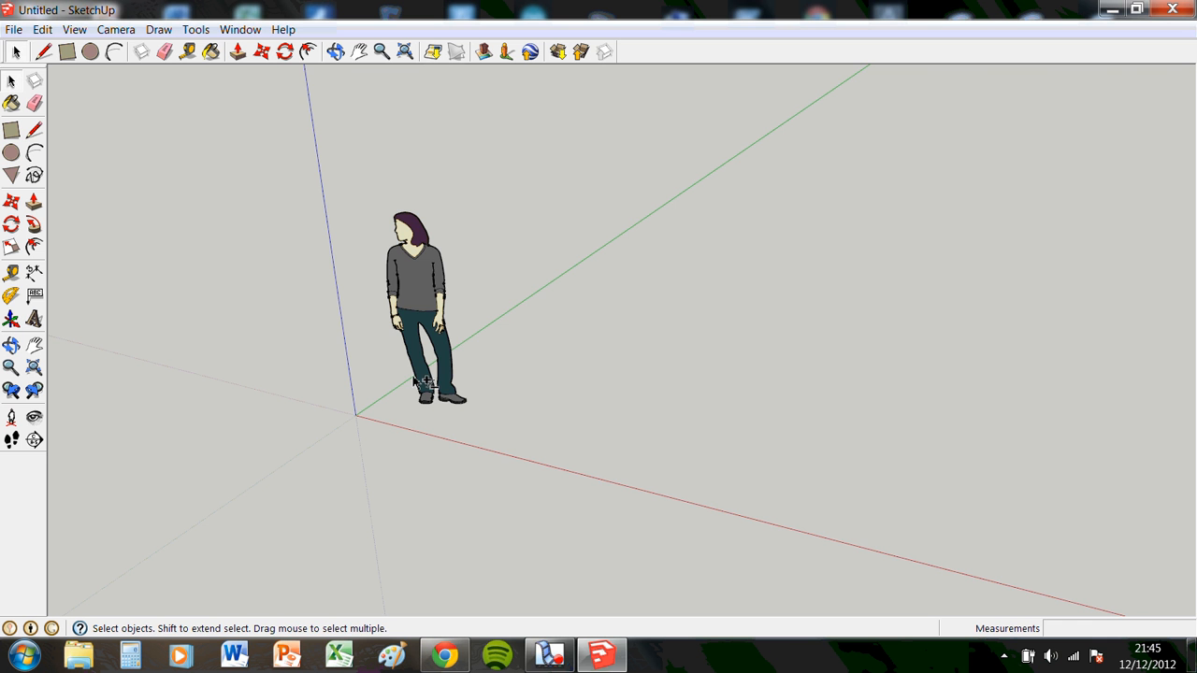
pyautogui.moveTo(365, 364)
pyautogui.mouseDown(button='middle')
pyautogui.moveTo(901, 339)
pyautogui.moveTo(502, 350)
pyautogui.moveTo(443, 465)
pyautogui.moveTo(499, 195)
pyautogui.moveTo(548, 320)
pyautogui.moveTo(941, 320)
pyautogui.moveTo(487, 373)
pyautogui.moveTo(879, 355)
pyautogui.moveTo(294, 401)
pyautogui.moveTo(985, 383)
pyautogui.moveTo(347, 396)
pyautogui.moveTo(921, 346)
pyautogui.mouseUp(button='middle')
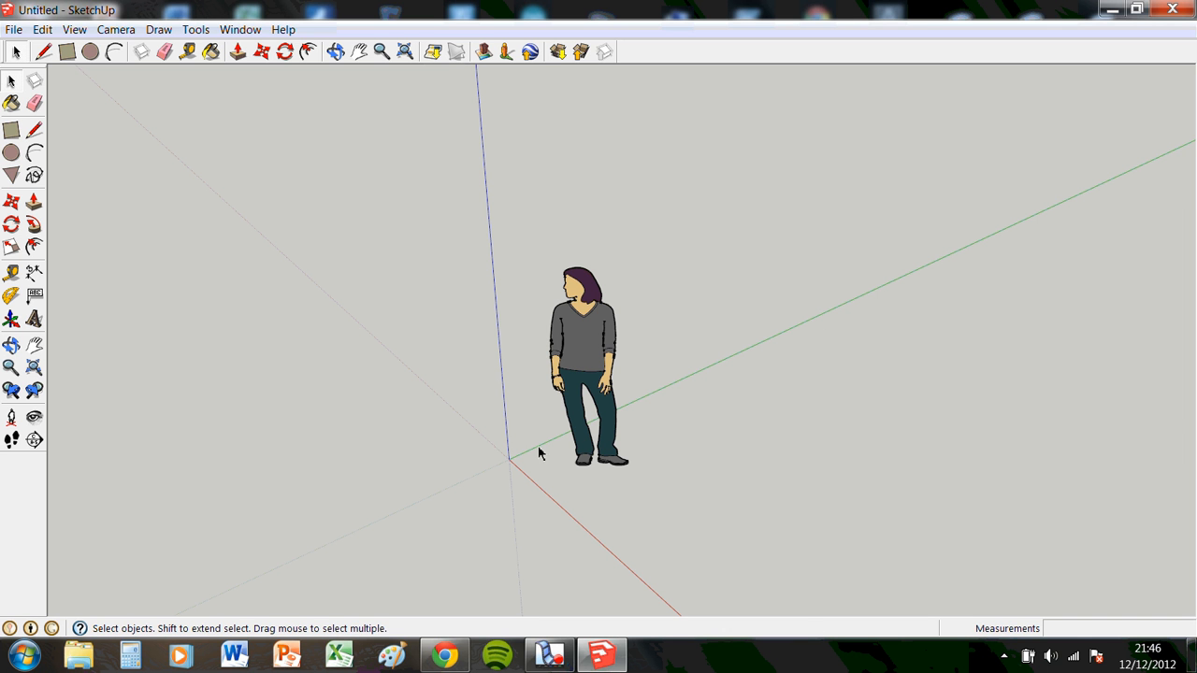
pyautogui.moveTo(529, 481); pyautogui.dragTo(653, 418, button='middle')
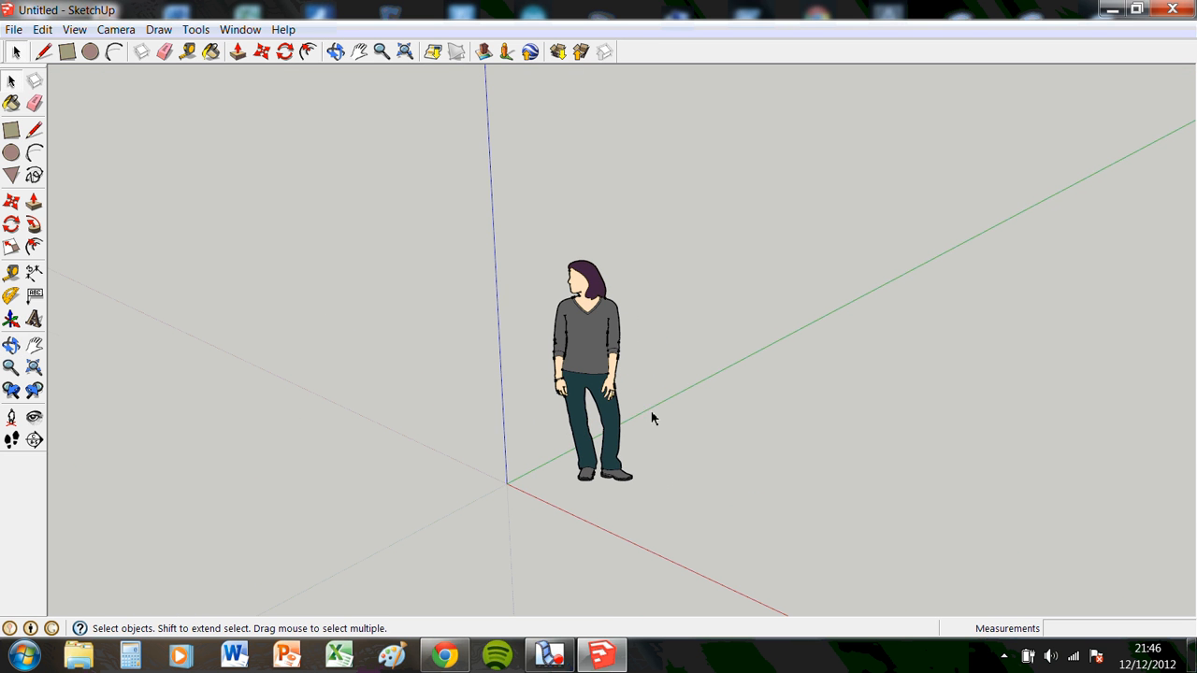
pyautogui.scroll(2, 604, 348)
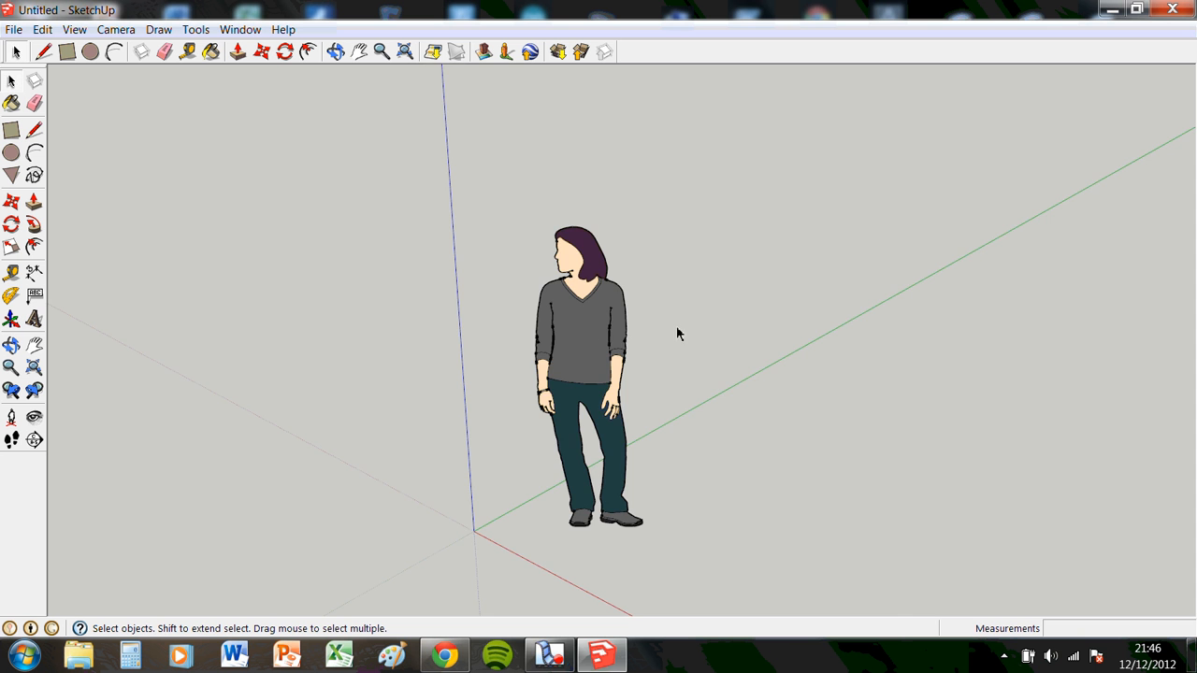
pyautogui.scroll(2, 664, 335)
pyautogui.scroll(-5, 665, 337)
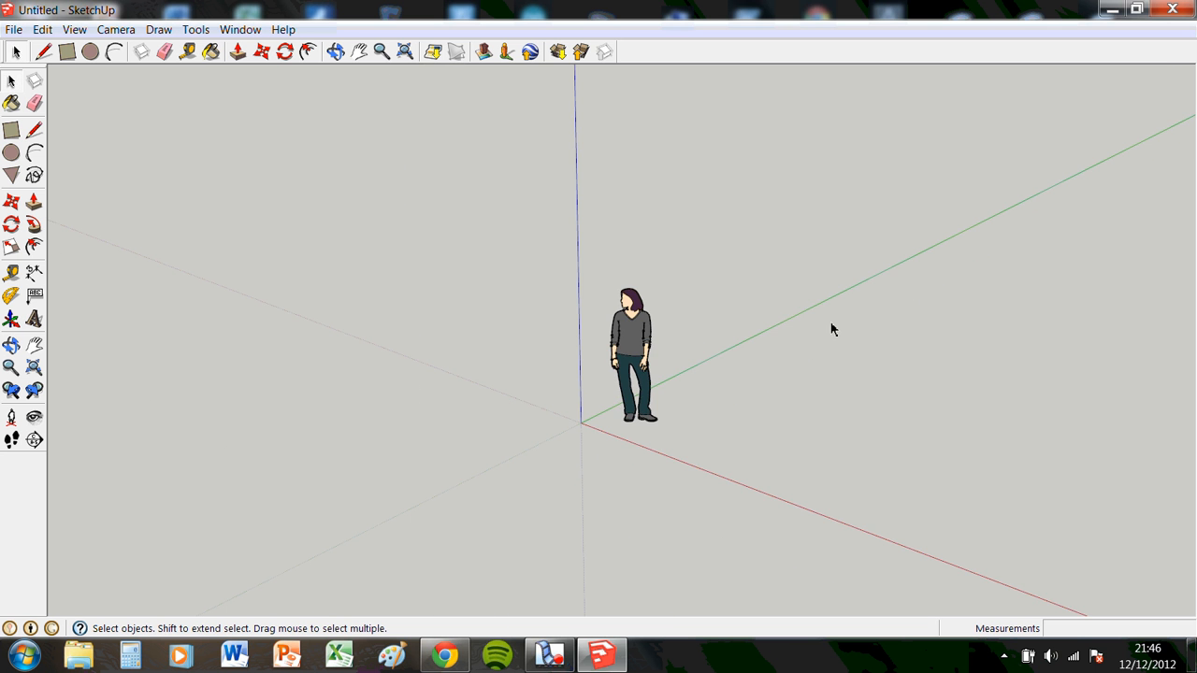
pyautogui.scroll(-3, 779, 315)
pyautogui.moveTo(721, 380); pyautogui.dragTo(634, 316, button='middle')
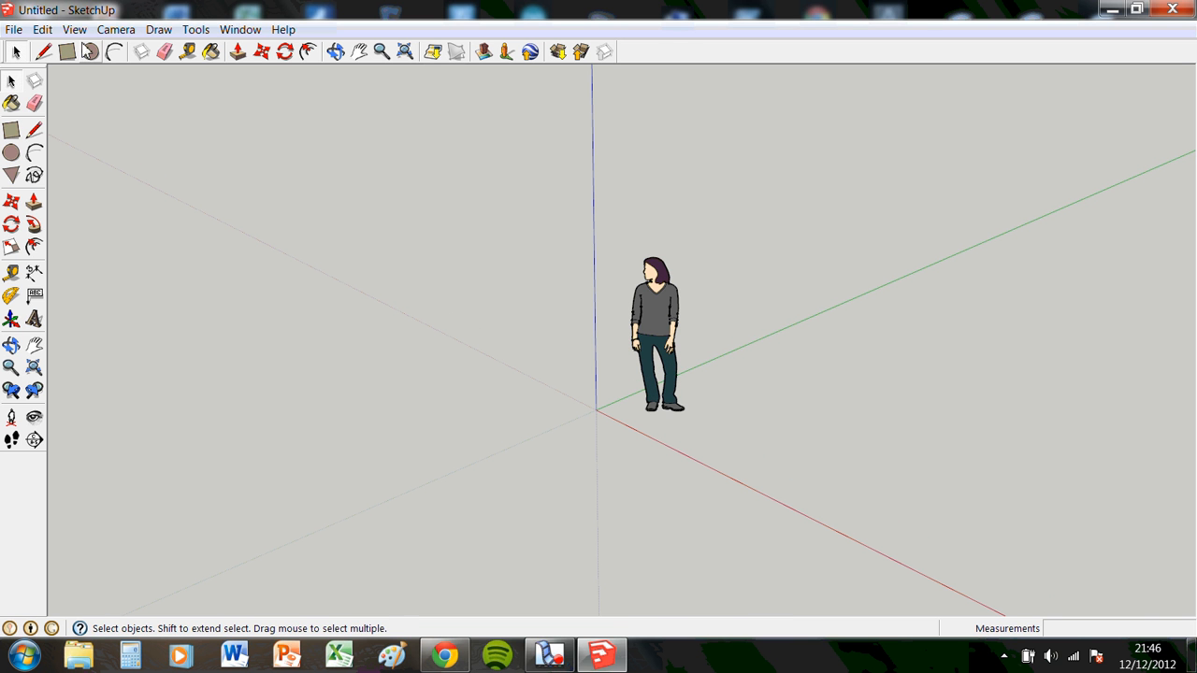
# Step: Hide the Large Tool Set and show it again
pyautogui.click(74, 29)
pyautogui.moveTo(103, 50)
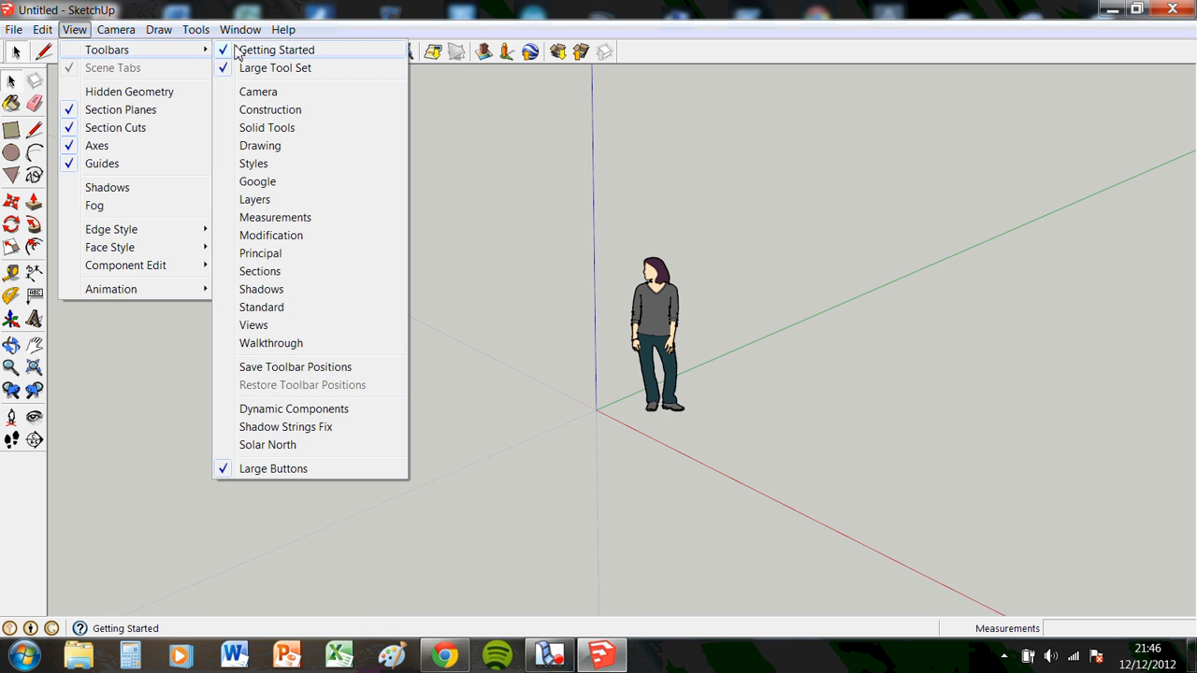
pyautogui.click(253, 67)
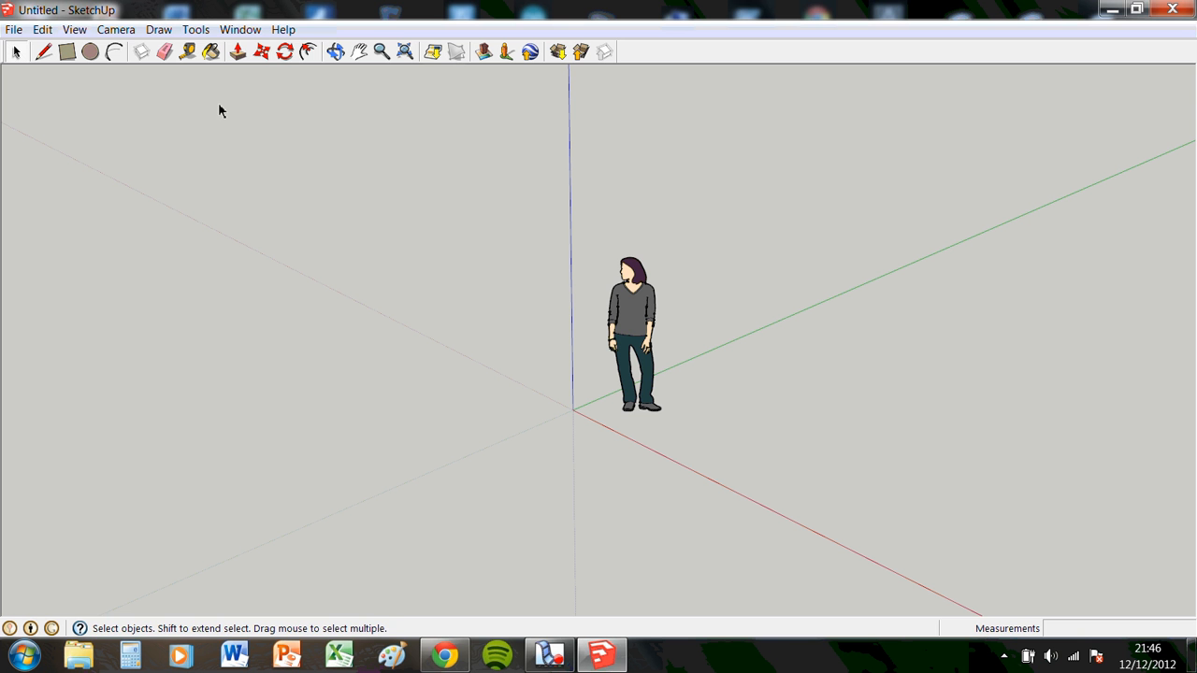
pyautogui.click(74, 29)
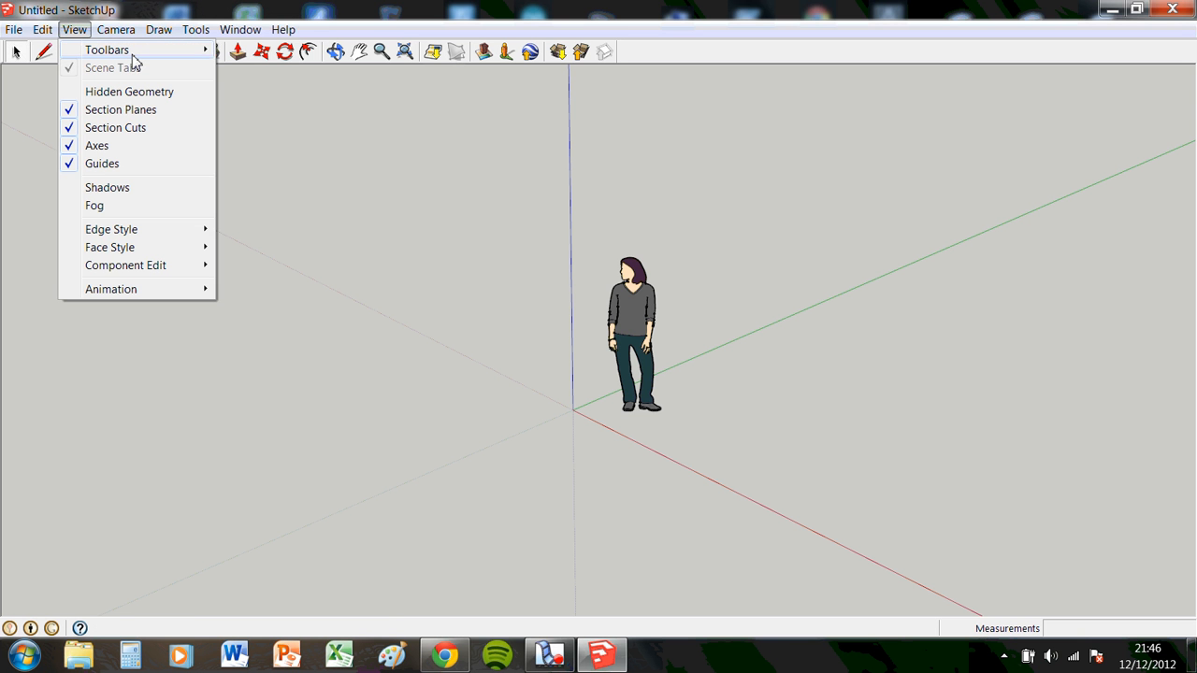
pyautogui.moveTo(133, 59)
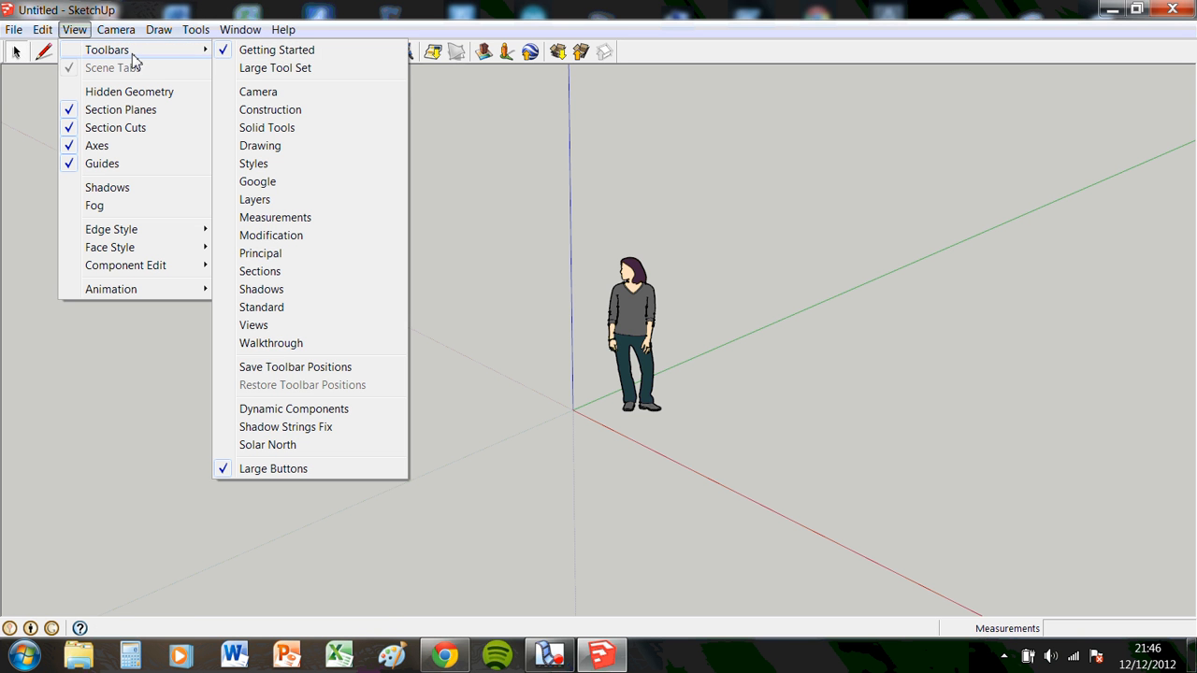
pyautogui.click(279, 71)
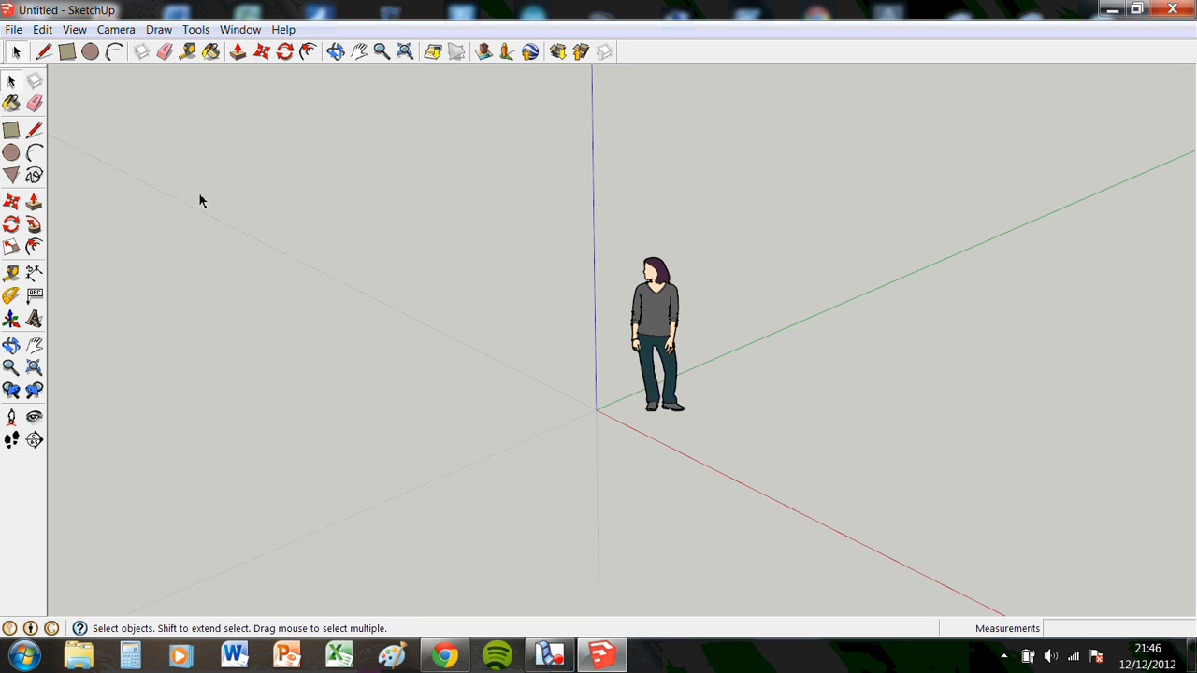
# Step: Switch the camera from perspective to Parallel Projection
pyautogui.click(116, 29)
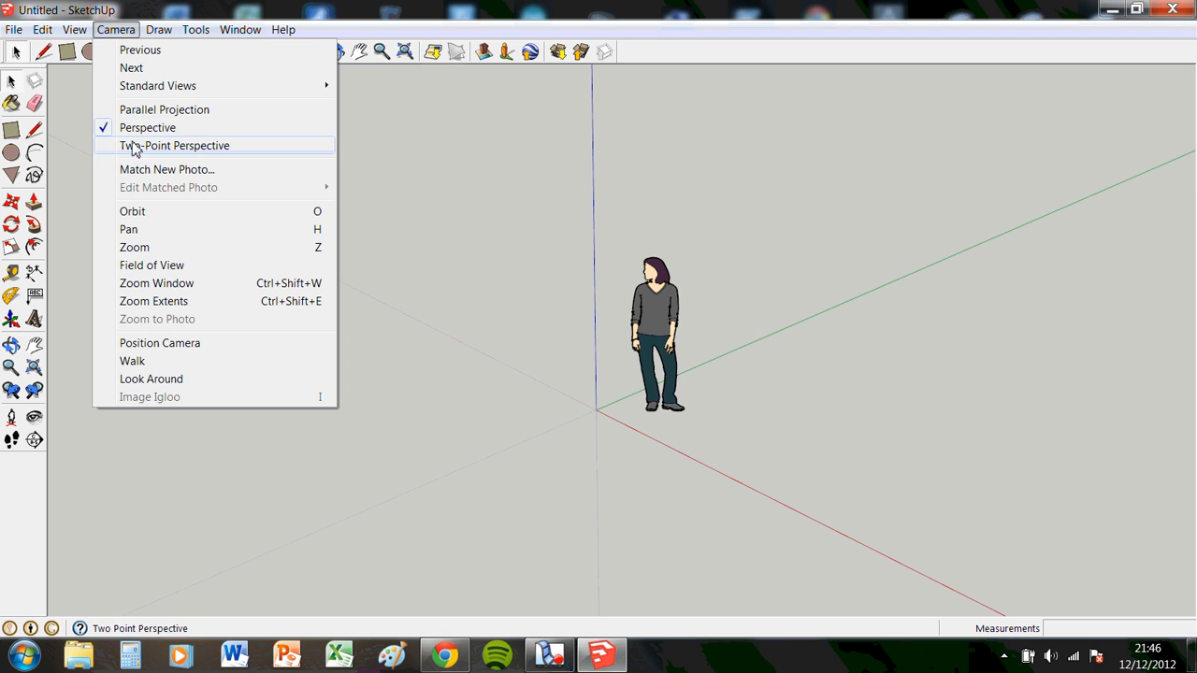
pyautogui.click(131, 110)
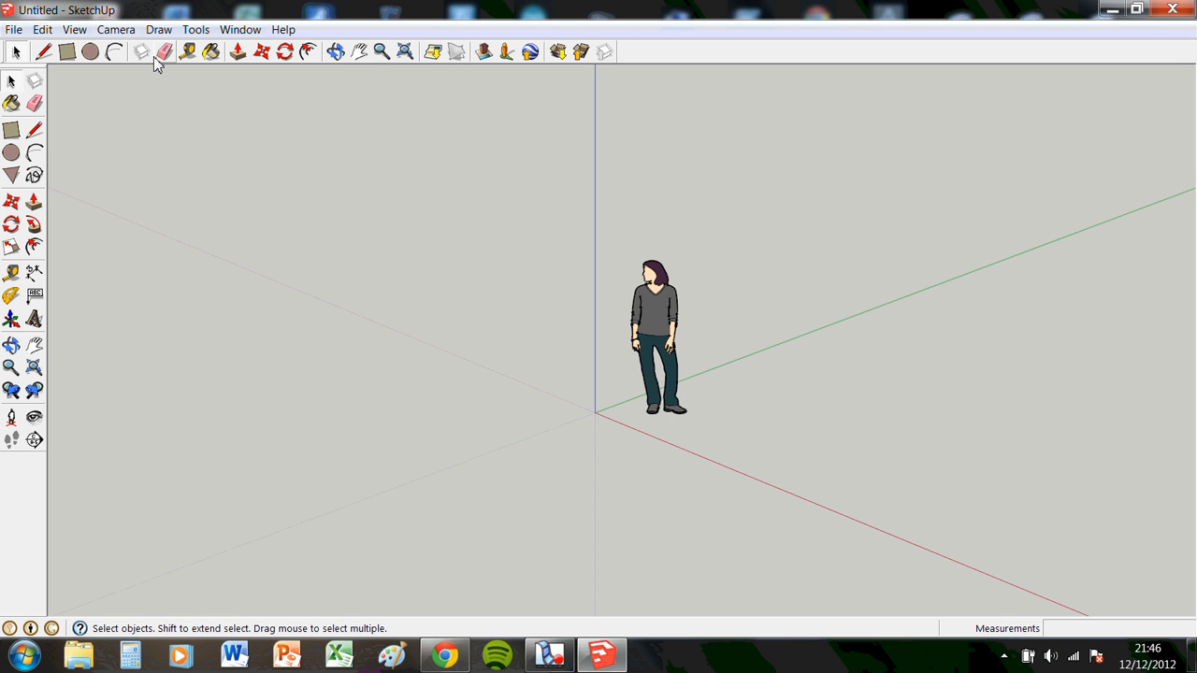
# Step: Switch the camera back to Perspective
pyautogui.click(116, 29)
pyautogui.click(114, 131)
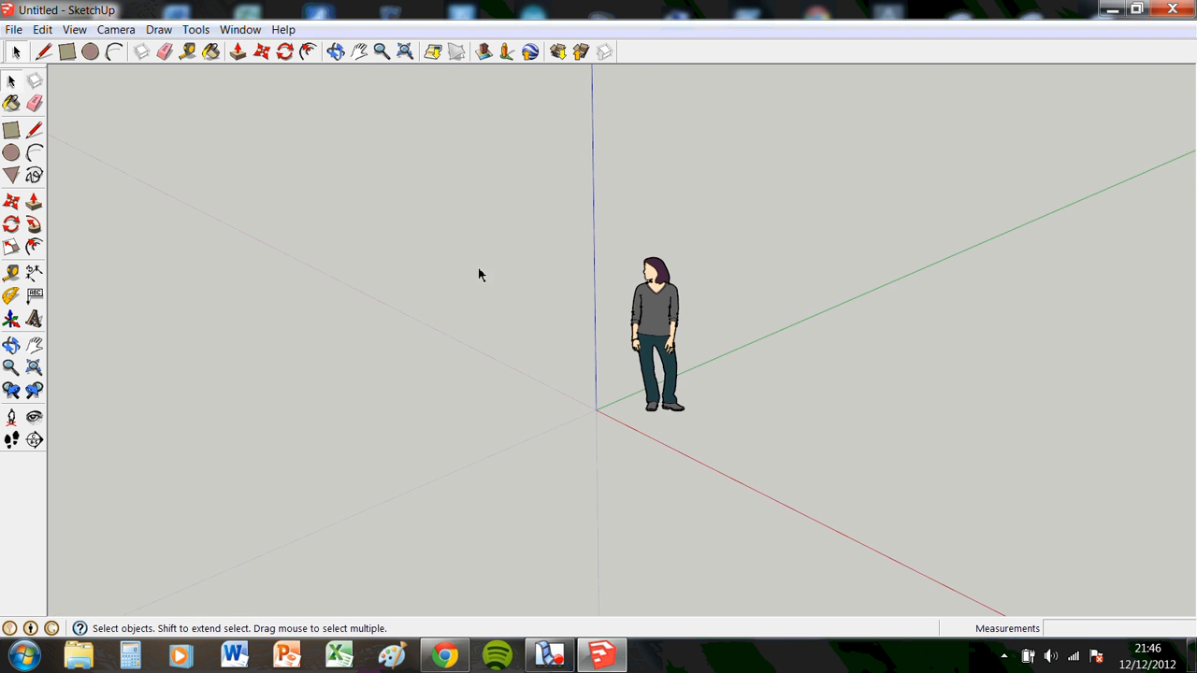
pyautogui.moveTo(596, 381); pyautogui.dragTo(792, 341, button='middle')
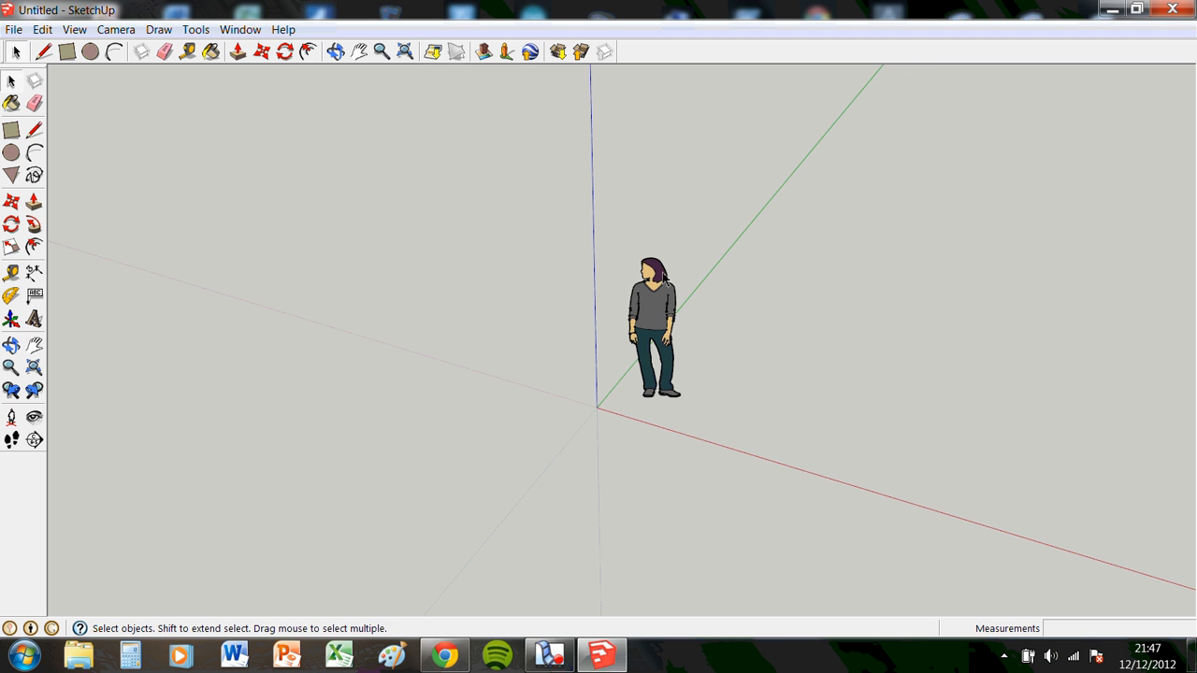
# Step: View the ground plane from above, close to the axes' origin beside the standing figure
pyautogui.moveTo(757, 326); pyautogui.dragTo(889, 476, button='middle')
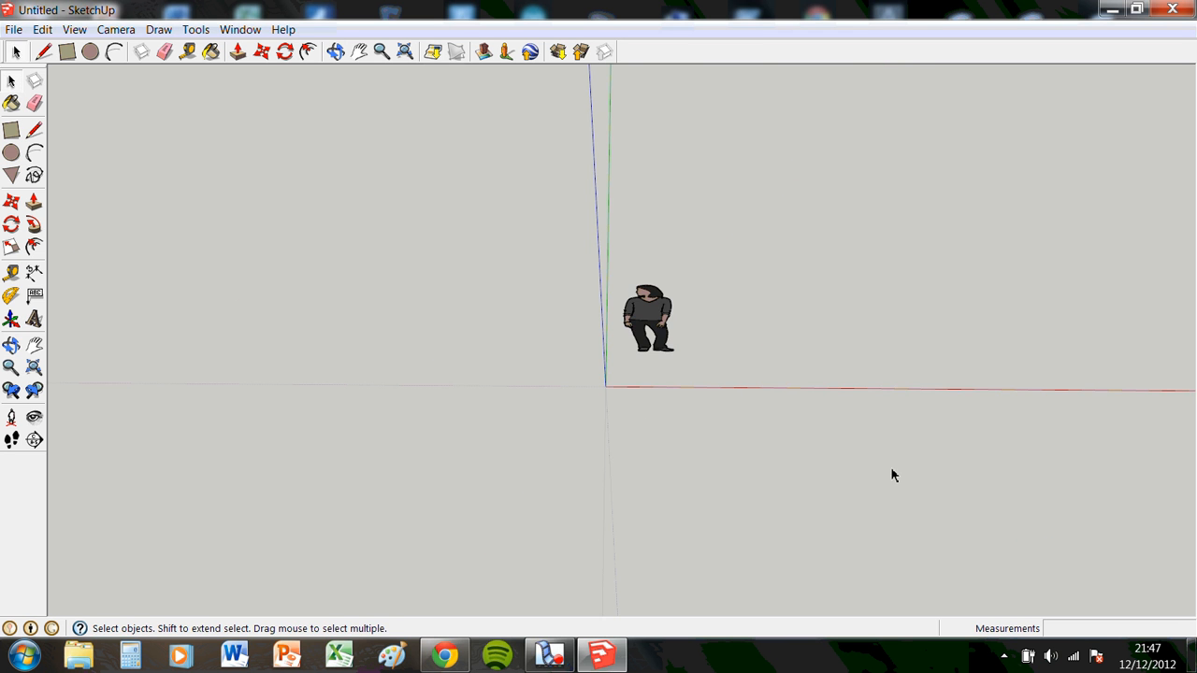
pyautogui.moveTo(809, 334); pyautogui.dragTo(859, 465, button='middle')
pyautogui.moveTo(859, 465); pyautogui.dragTo(884, 448)
pyautogui.press('space')
pyautogui.scroll(6, 622, 323)
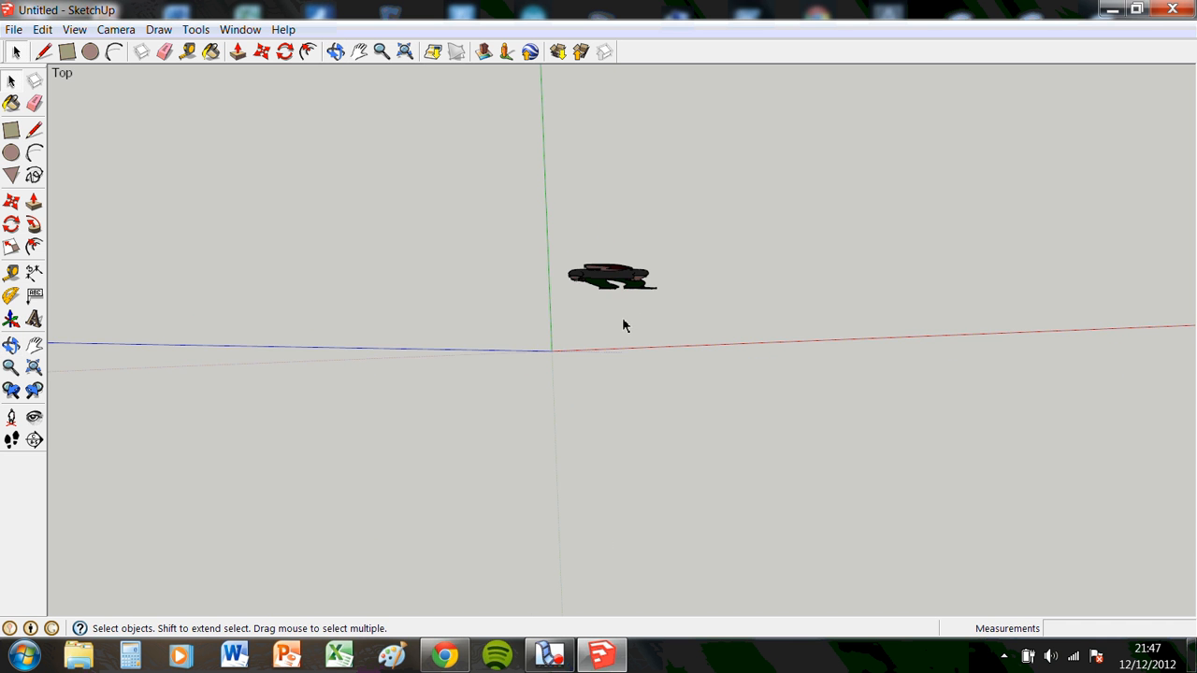
pyautogui.moveTo(619, 329); pyautogui.dragTo(634, 346, button='middle')
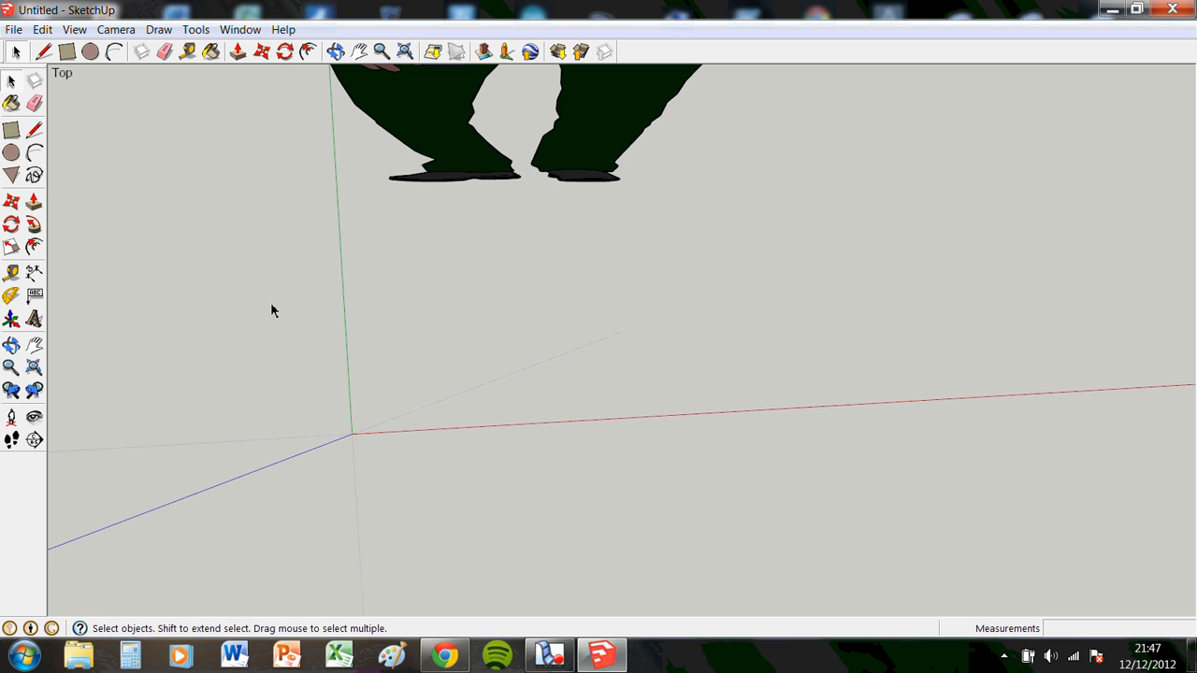
# Step: Draw a freehand rectangle about 488 by 241 mm on the ground beside the origin and undo it
pyautogui.click(11, 131)
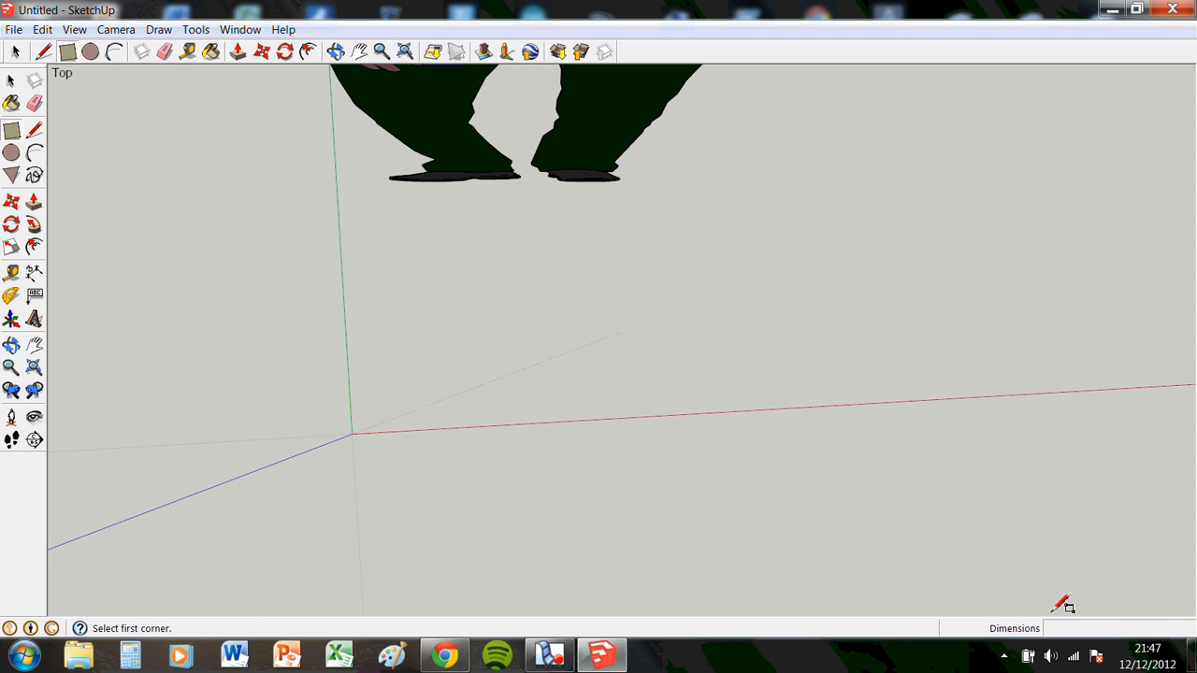
pyautogui.click(453, 419)
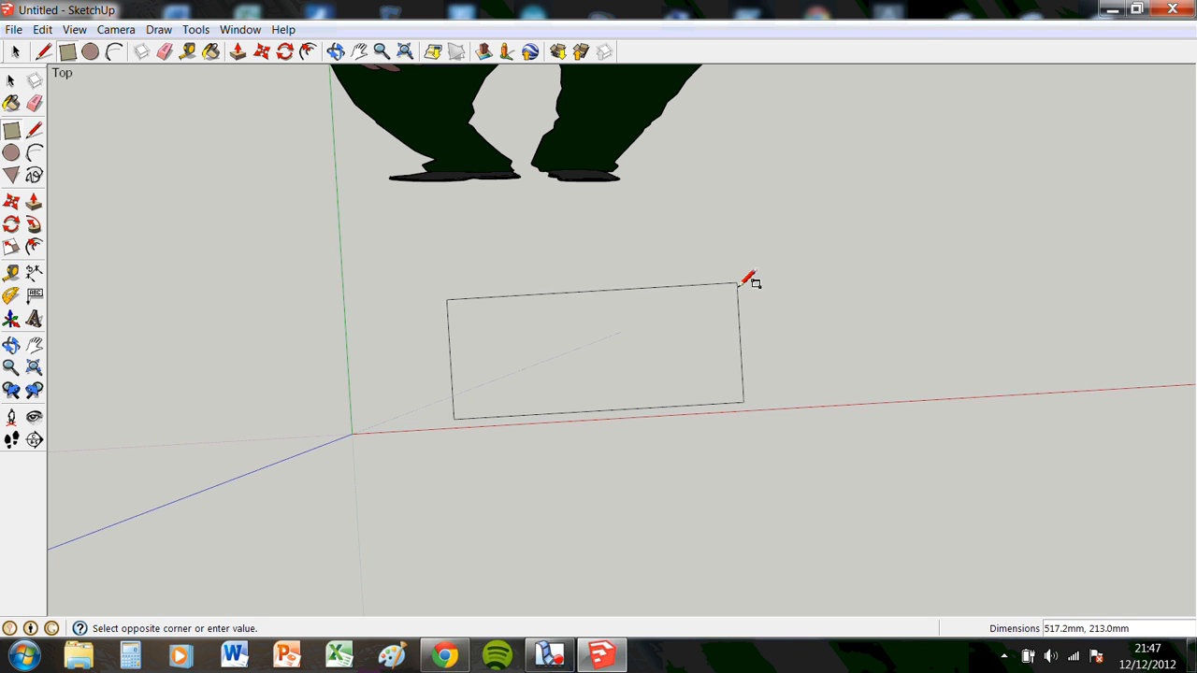
pyautogui.click(719, 269)
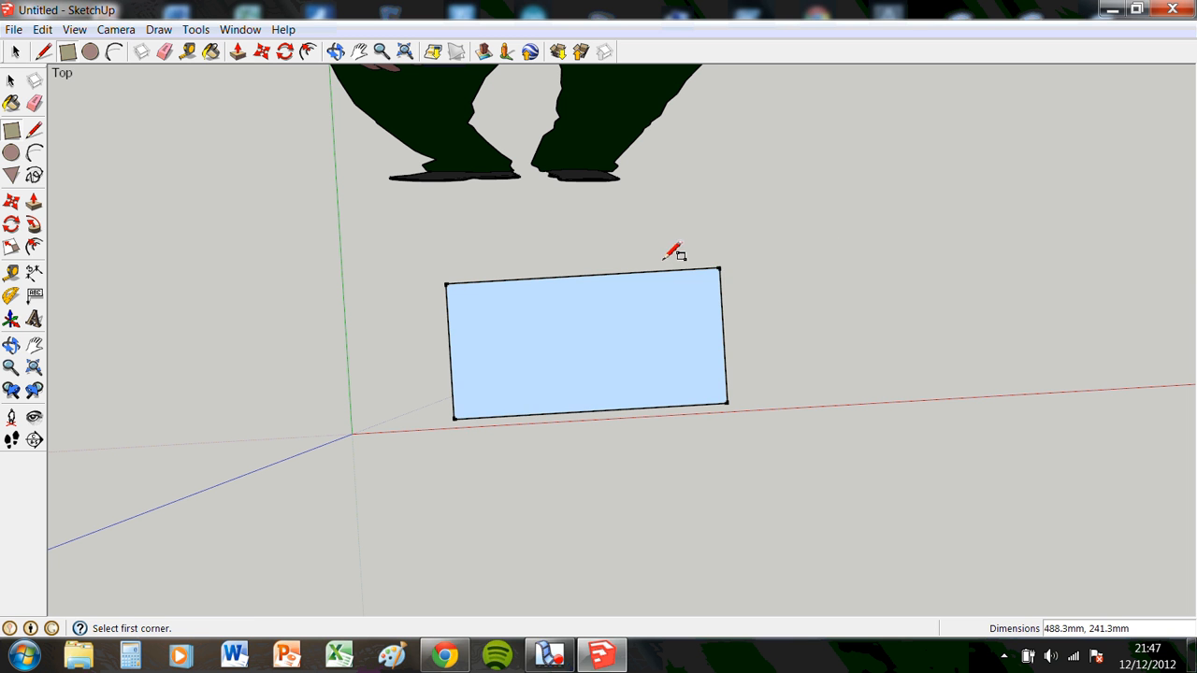
pyautogui.hotkey('ctrl', 'z')
# Step: Draw a rectangle of exactly 200 by 100 mm on the ground plane beside the origin
pyautogui.click(445, 418)
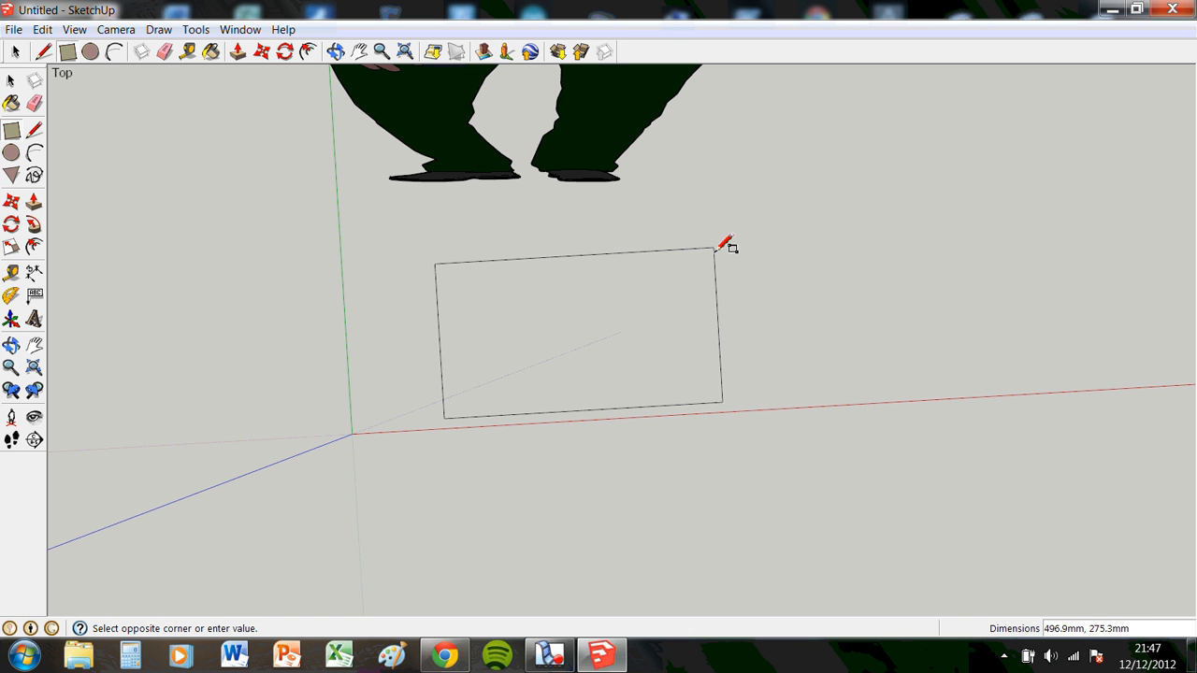
pyautogui.write('200')
pyautogui.write(',100')
pyautogui.press('Return')
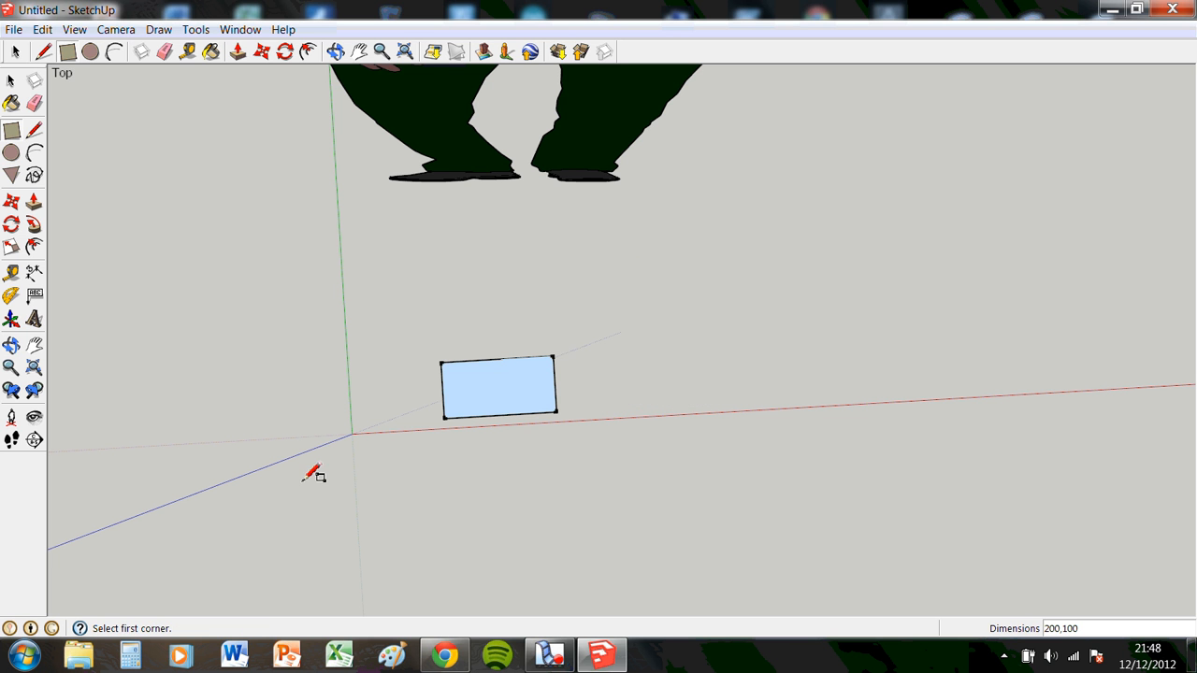
# Step: Dimension one short and one long edge of the rectangle, placing both dimensions outside its outline
pyautogui.scroll(5, 459, 387)
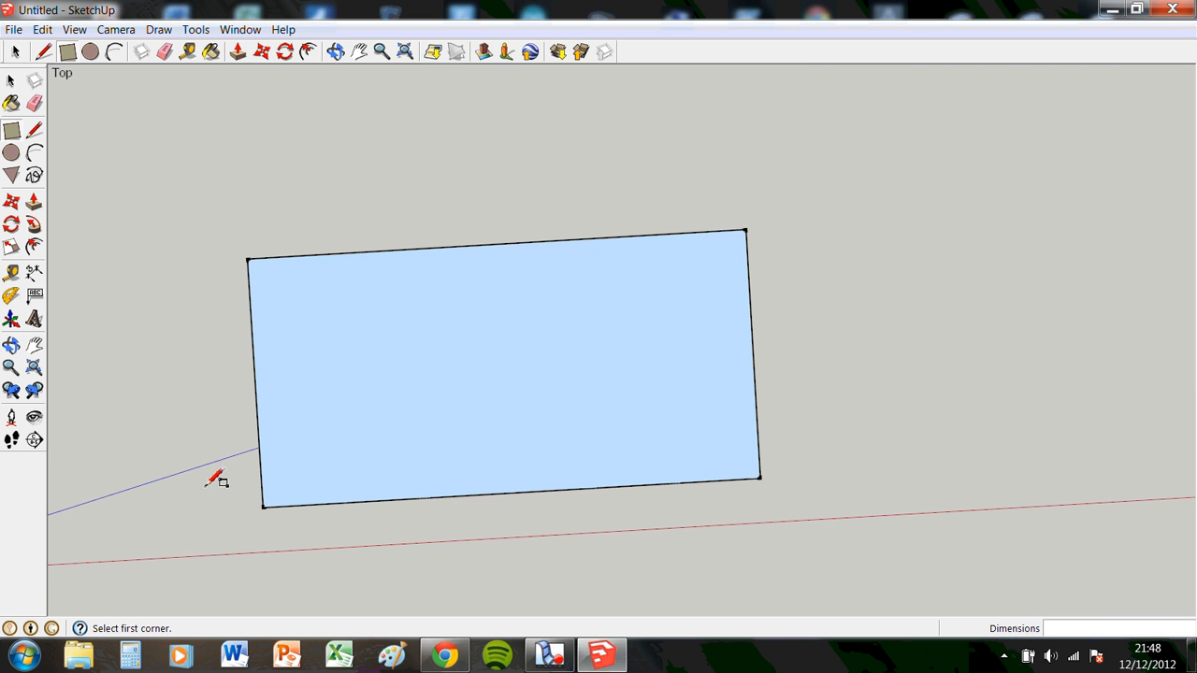
pyautogui.scroll(-2, 561, 480)
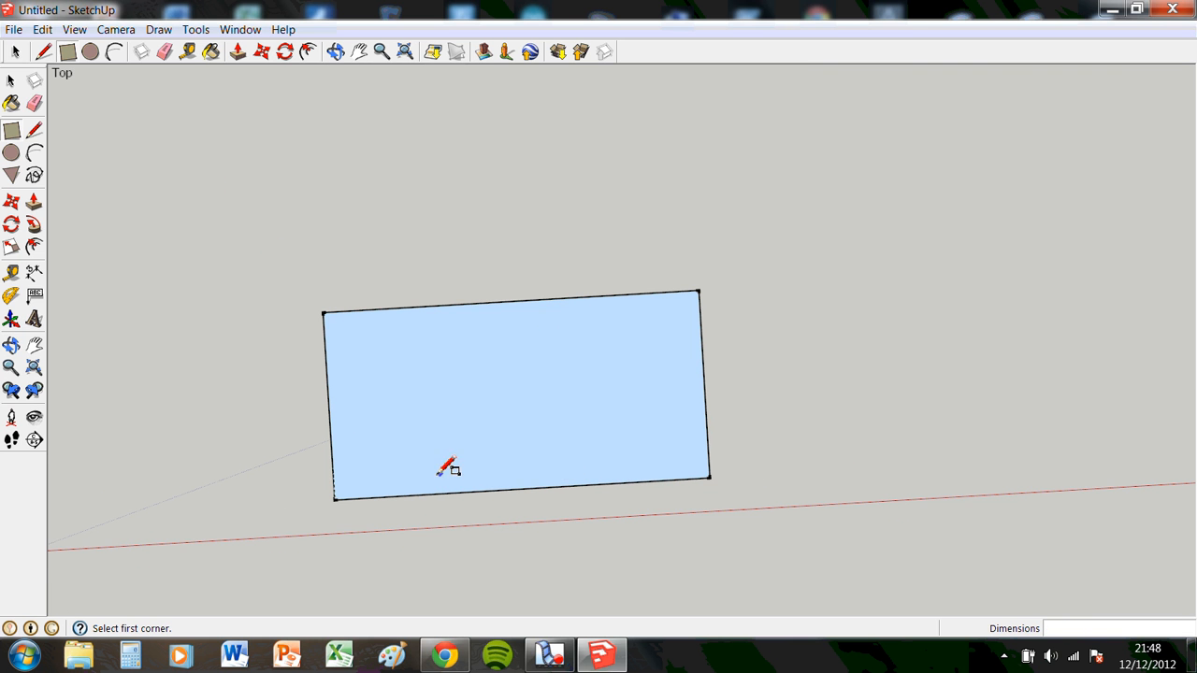
pyautogui.click(34, 275)
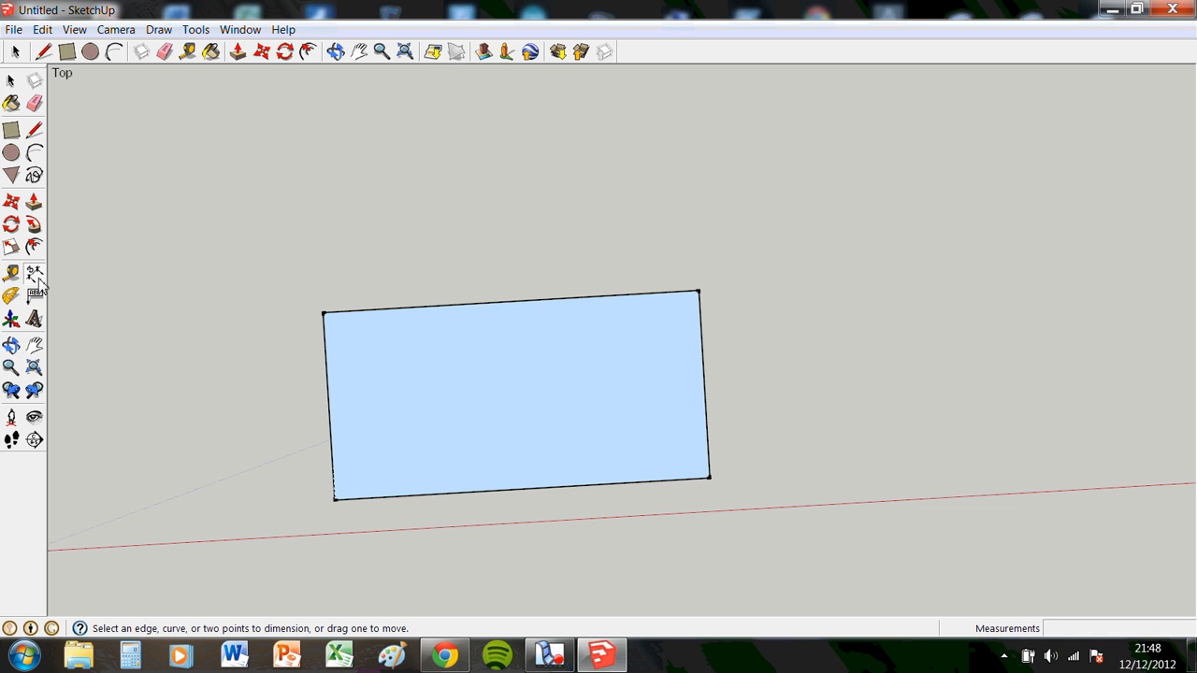
pyautogui.click(329, 403)
pyautogui.click(202, 419)
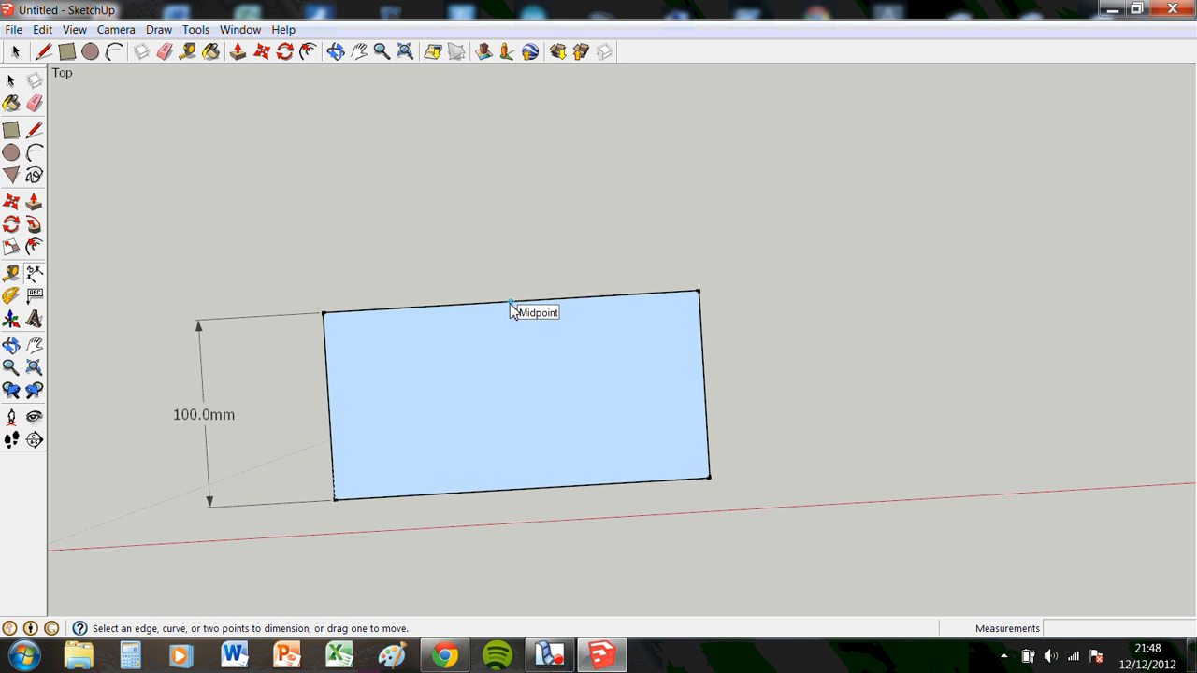
pyautogui.click(359, 312)
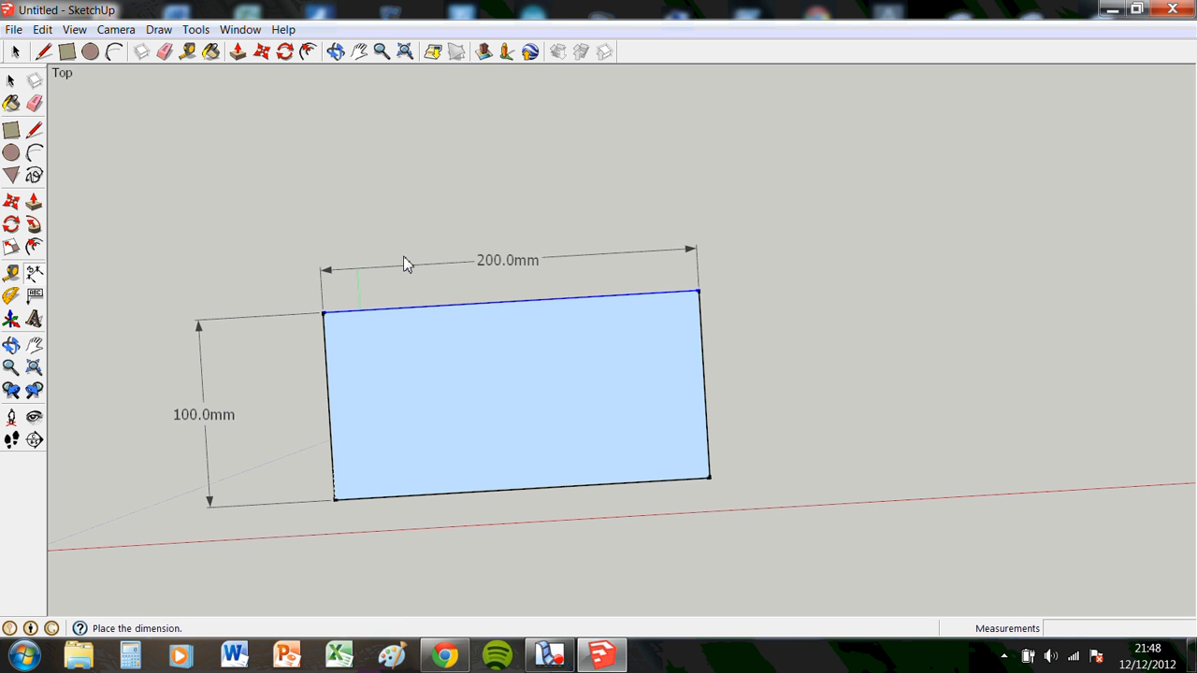
pyautogui.click(430, 235)
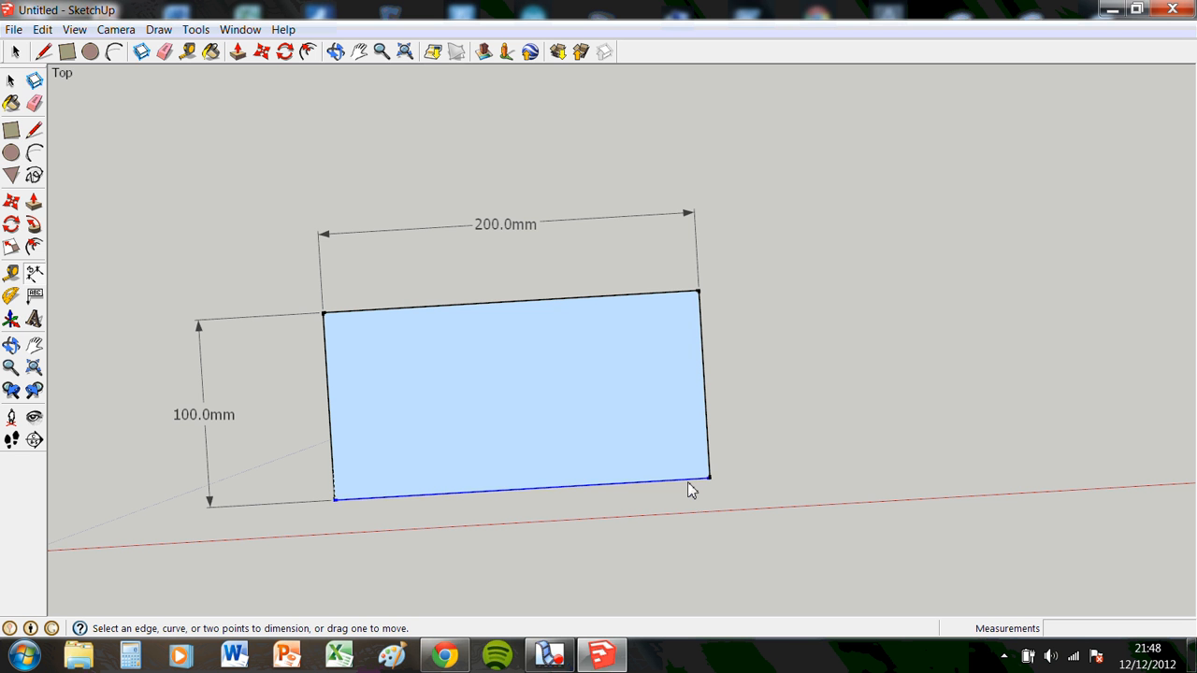
# Step: Try Push/Pull on the rectangle by raising it freehand about 132 mm, and undo it
pyautogui.scroll(-3, 692, 483)
pyautogui.press('o')
pyautogui.moveTo(802, 448); pyautogui.dragTo(790, 332)
pyautogui.press('d')
pyautogui.scroll(2, 539, 427)
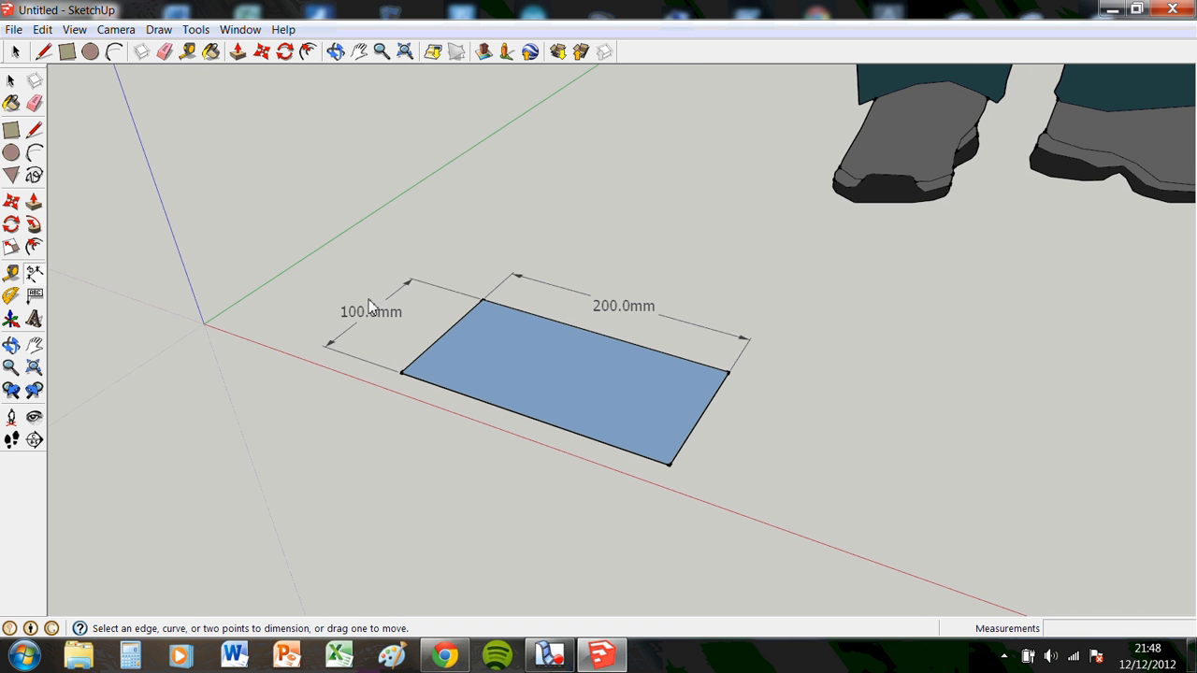
pyautogui.click(33, 204)
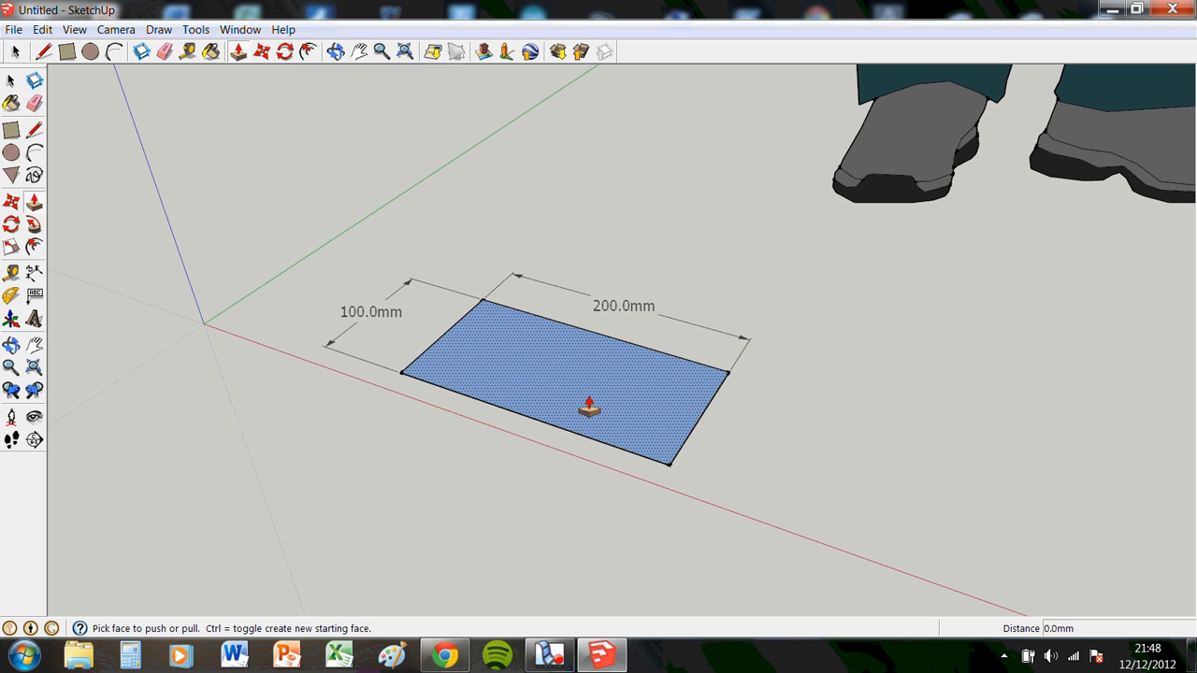
pyautogui.moveTo(590, 415); pyautogui.dragTo(645, 235)
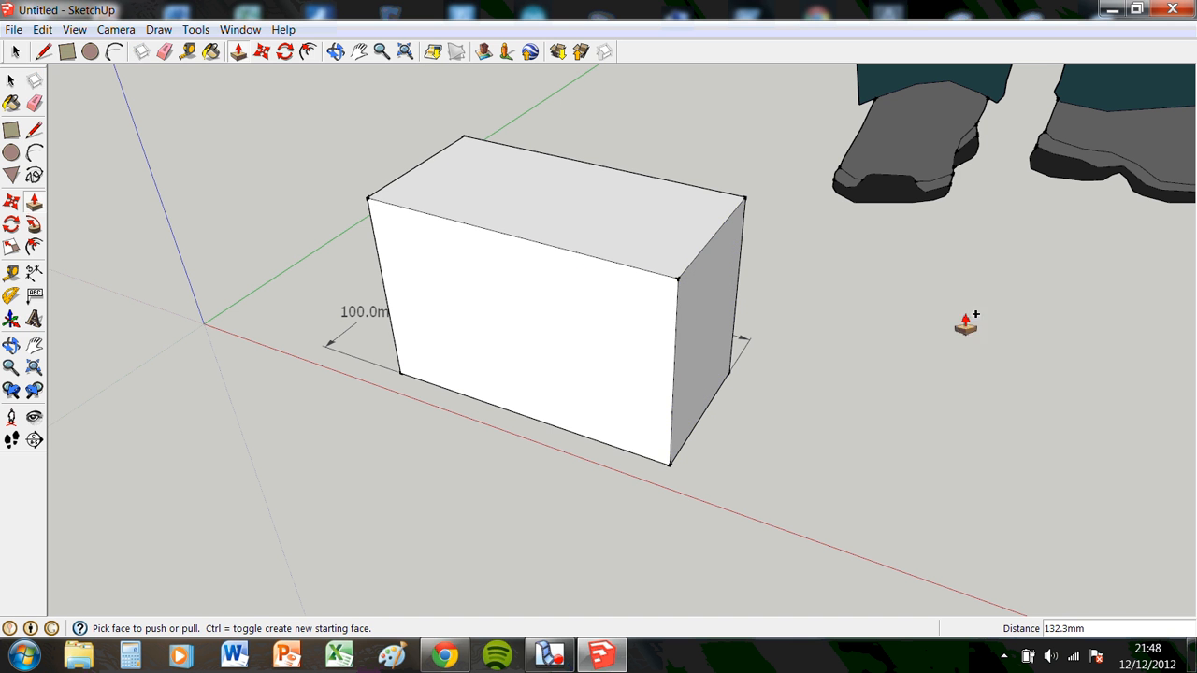
pyautogui.click(42, 29)
pyautogui.click(75, 50)
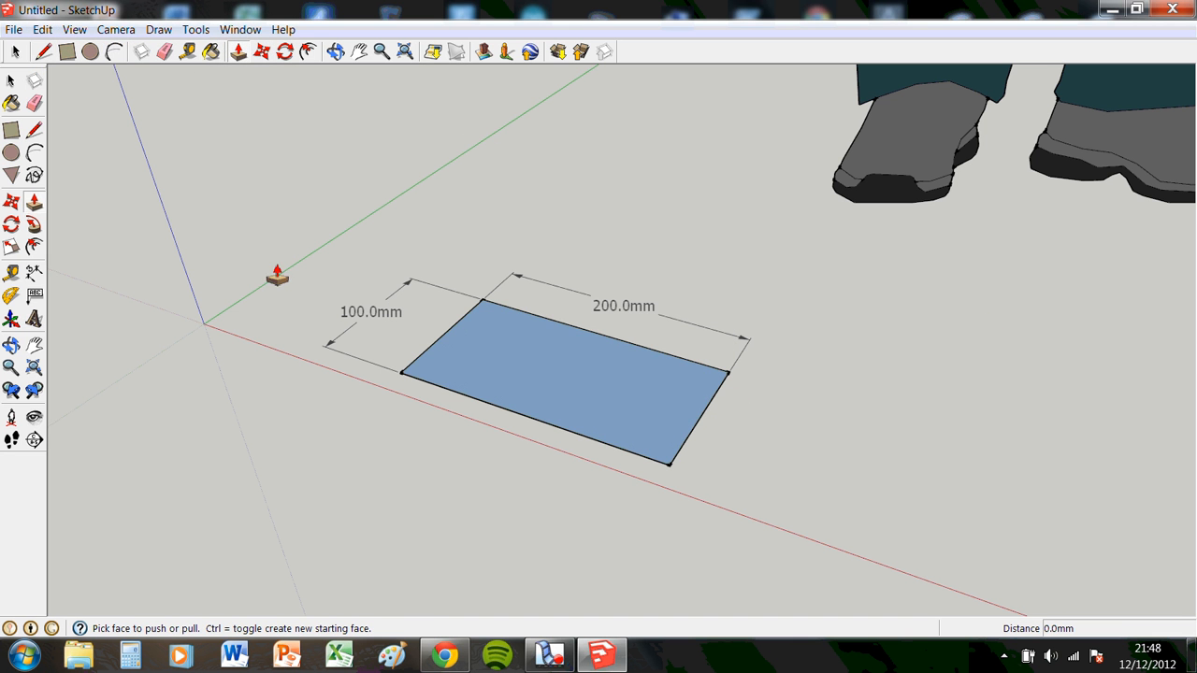
# Step: Pull the rectangle up 100 mm into a box and dimension the box's height at its front corner edge
pyautogui.moveTo(590, 382); pyautogui.dragTo(589, 232)
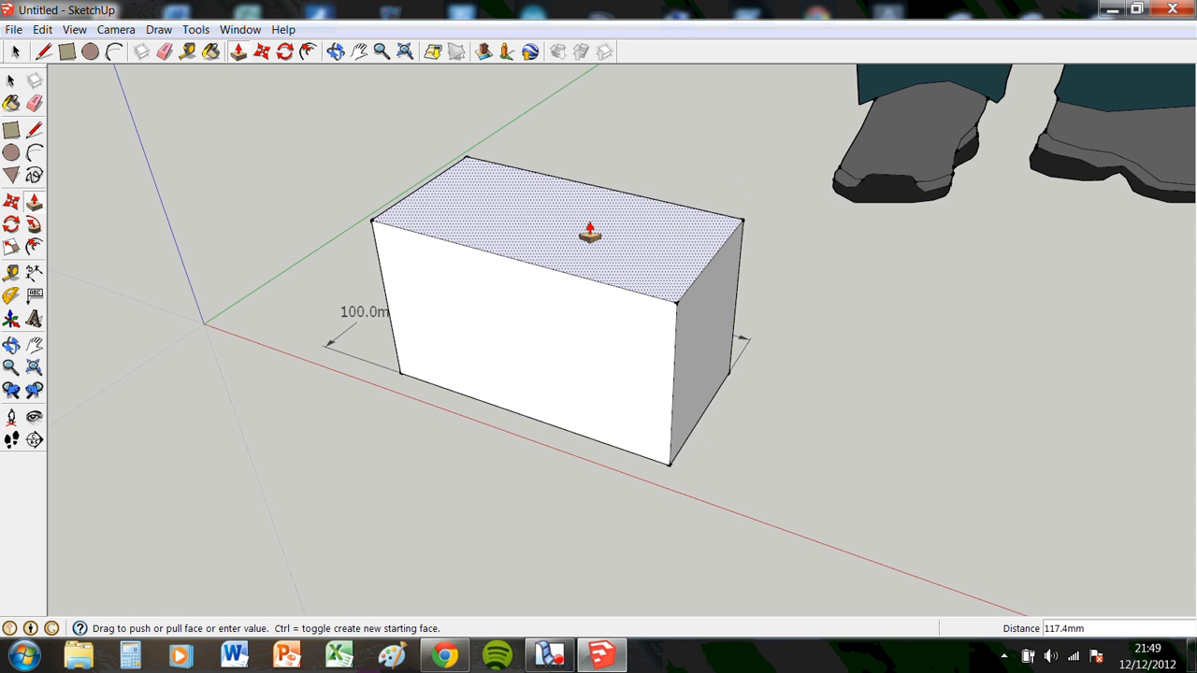
pyautogui.press('Return')
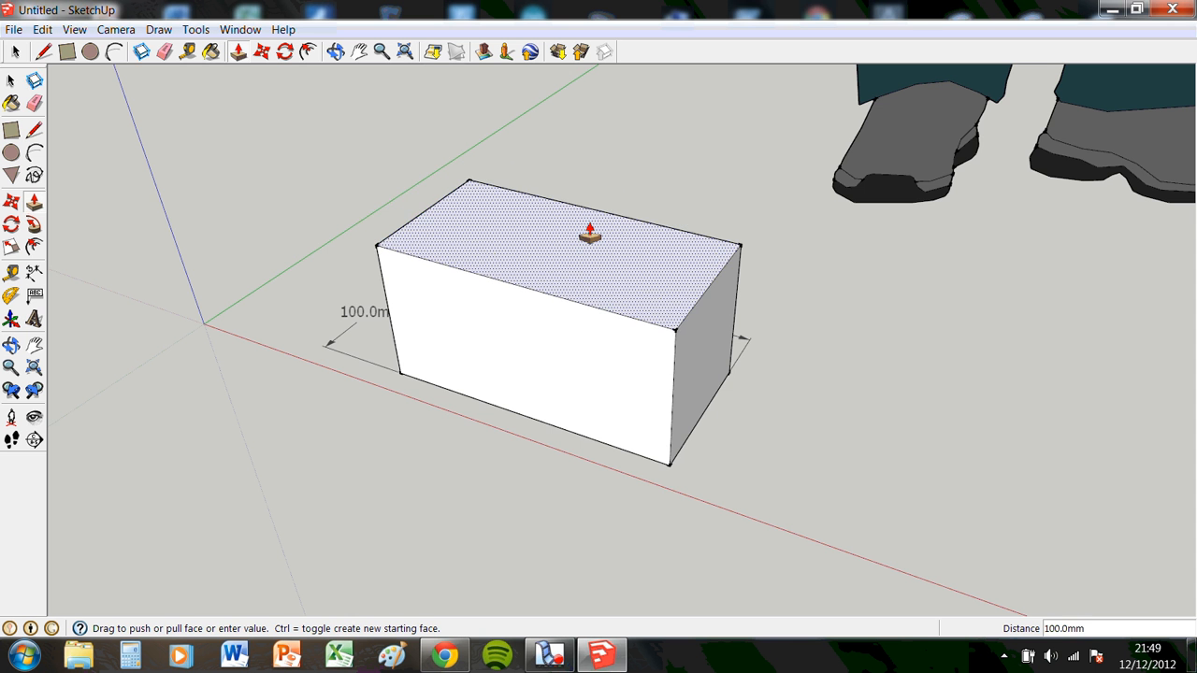
pyautogui.moveTo(1082, 200); pyautogui.dragTo(963, 412, button='middle')
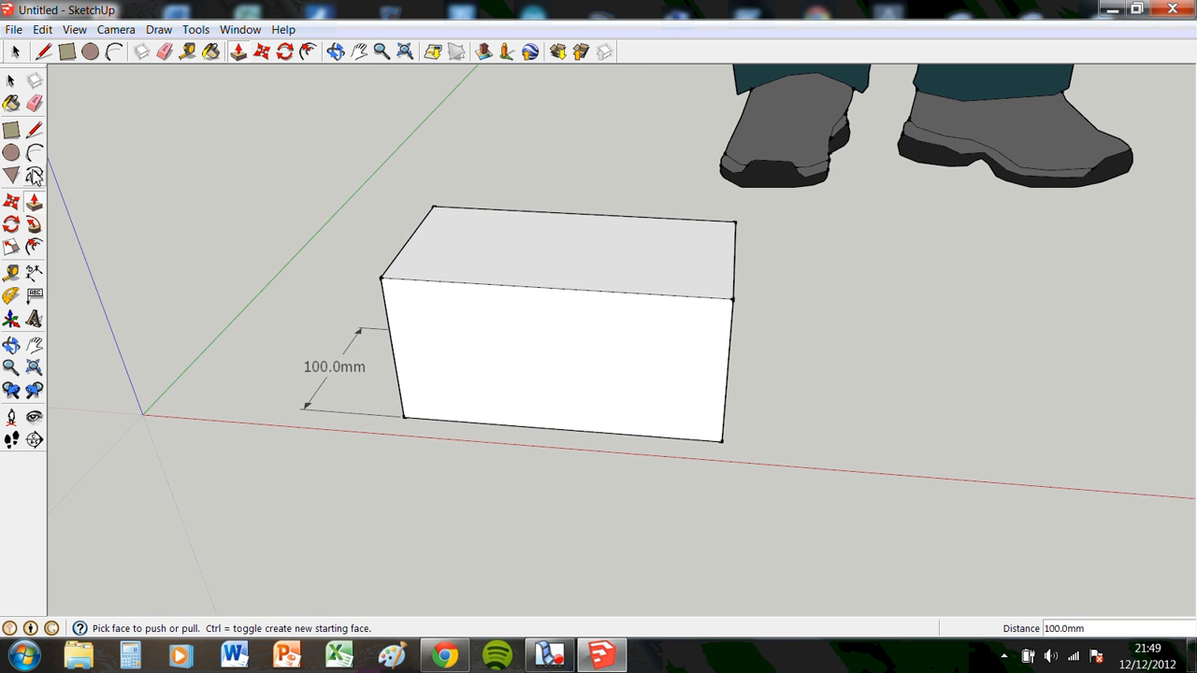
pyautogui.click(36, 273)
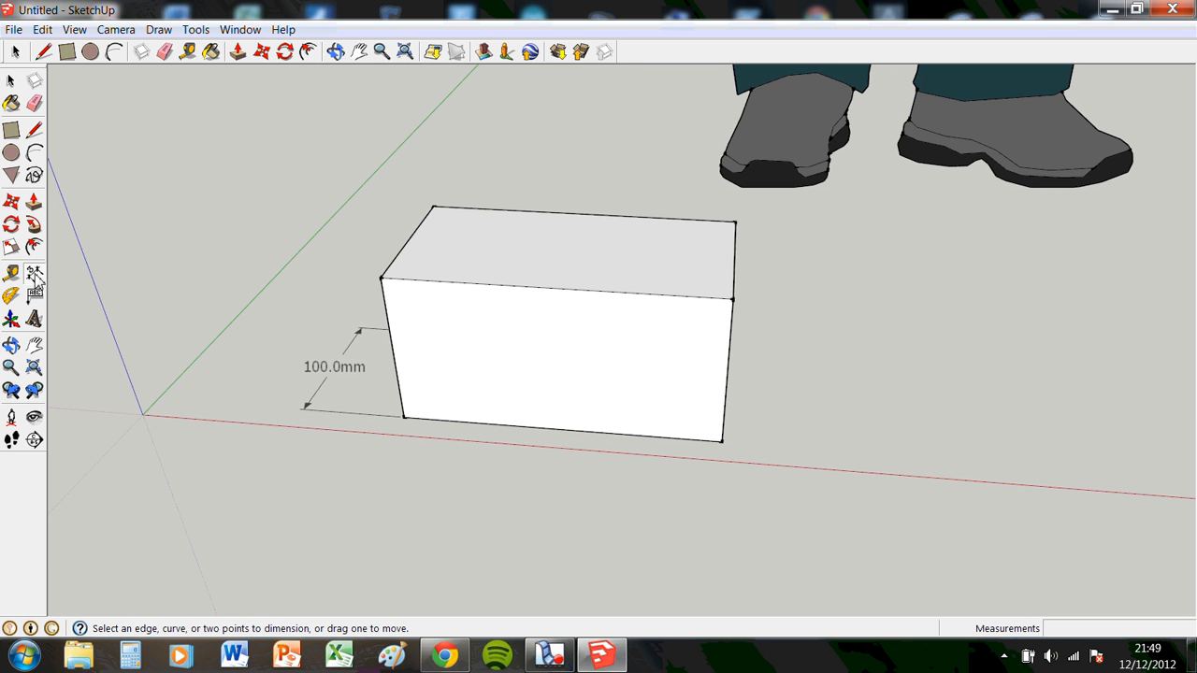
pyautogui.click(389, 323)
pyautogui.click(338, 447)
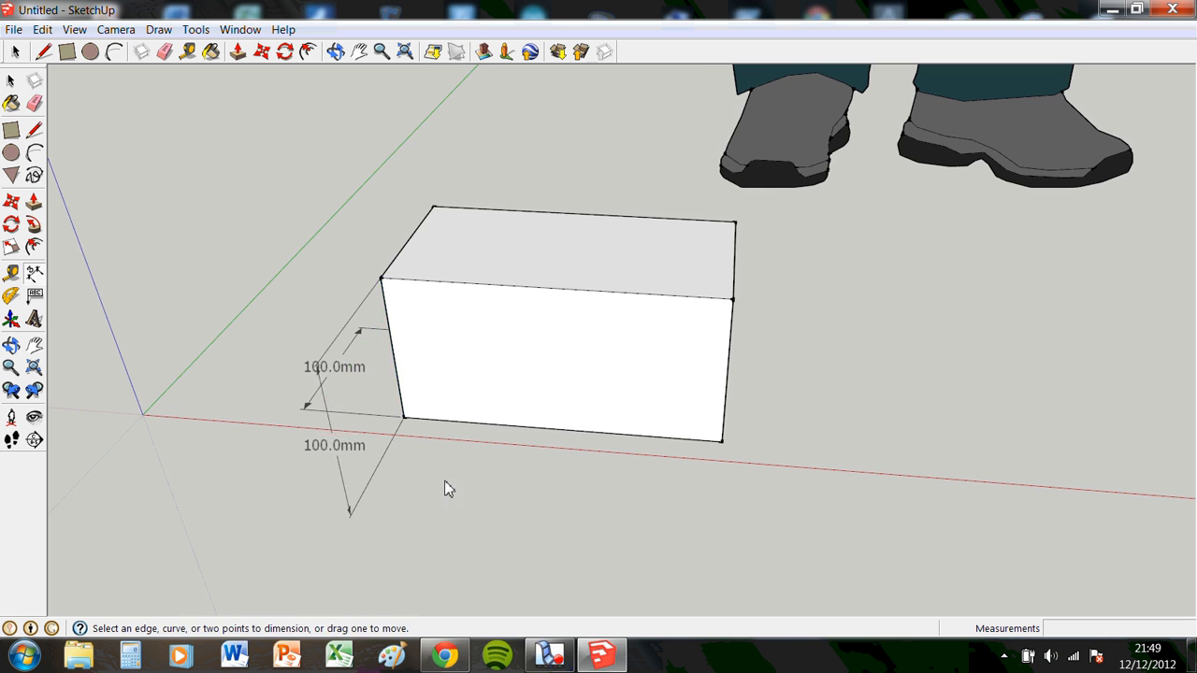
# Step: Delete the standing figure beside the box
pyautogui.moveTo(445, 481); pyautogui.dragTo(253, 440, button='middle')
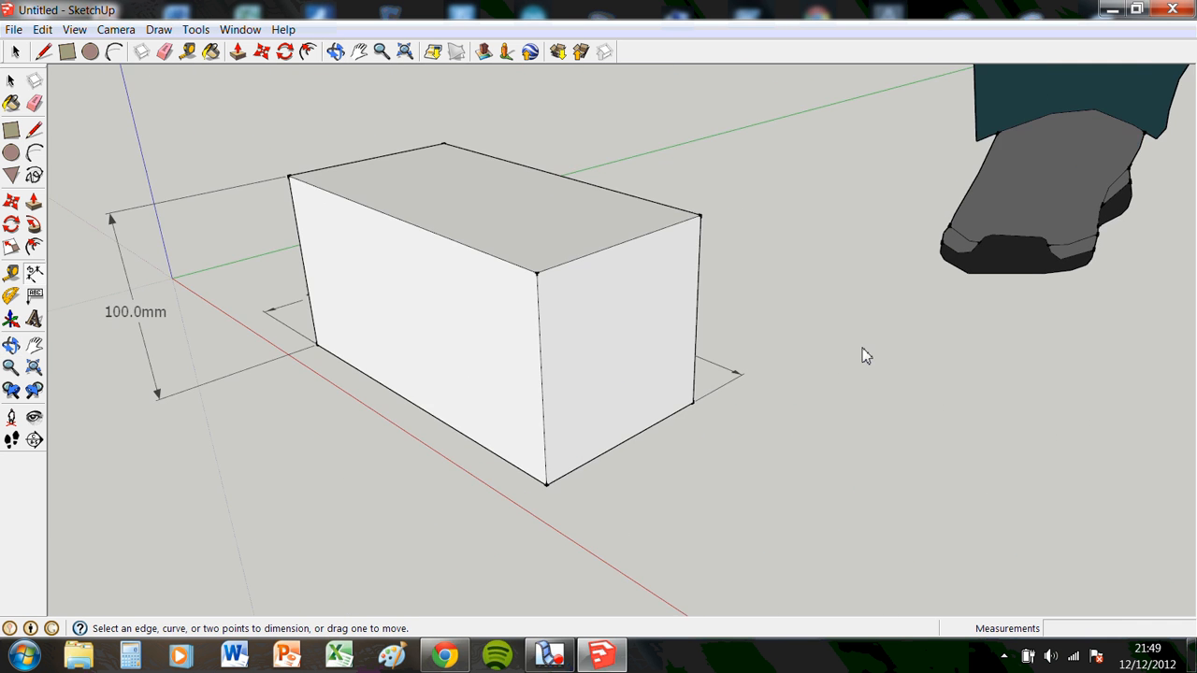
pyautogui.scroll(-10, 864, 356)
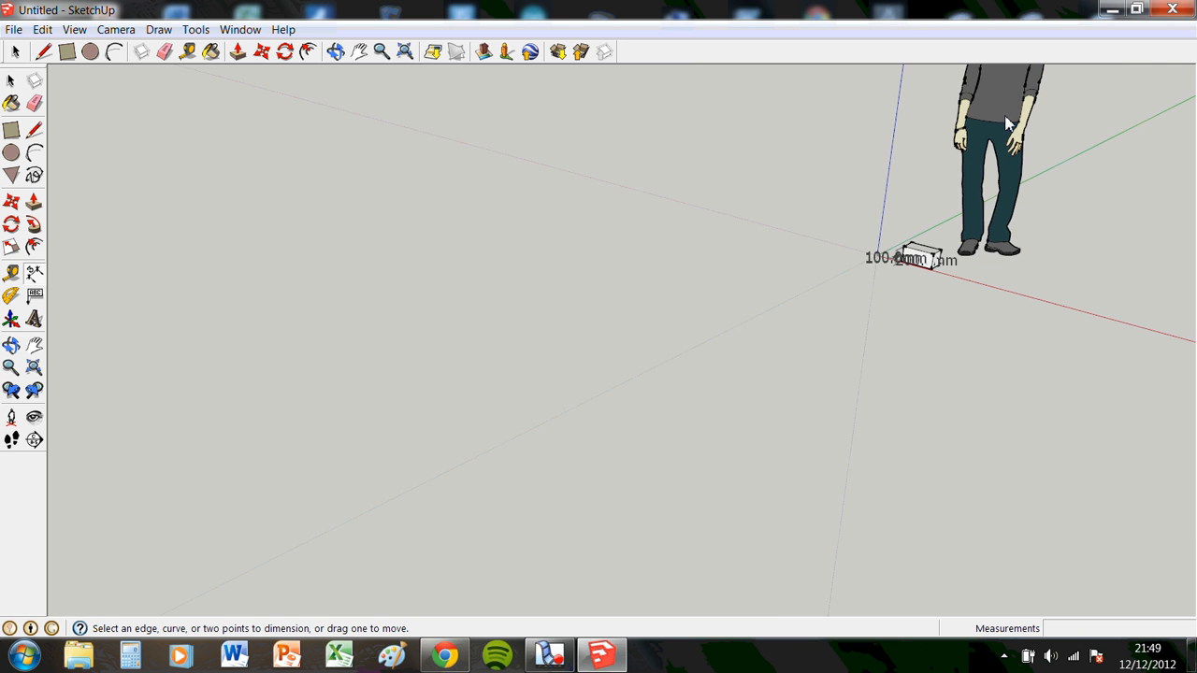
pyautogui.moveTo(1046, 145); pyautogui.dragTo(1080, 234, button='middle')
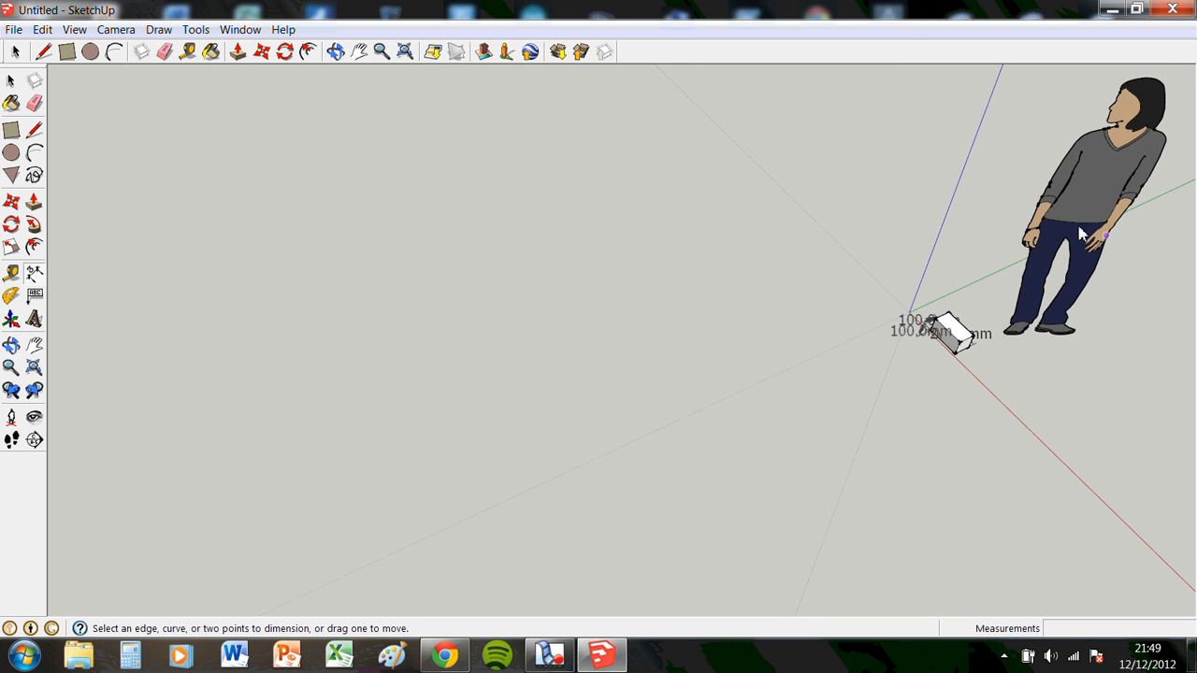
pyautogui.click(11, 82)
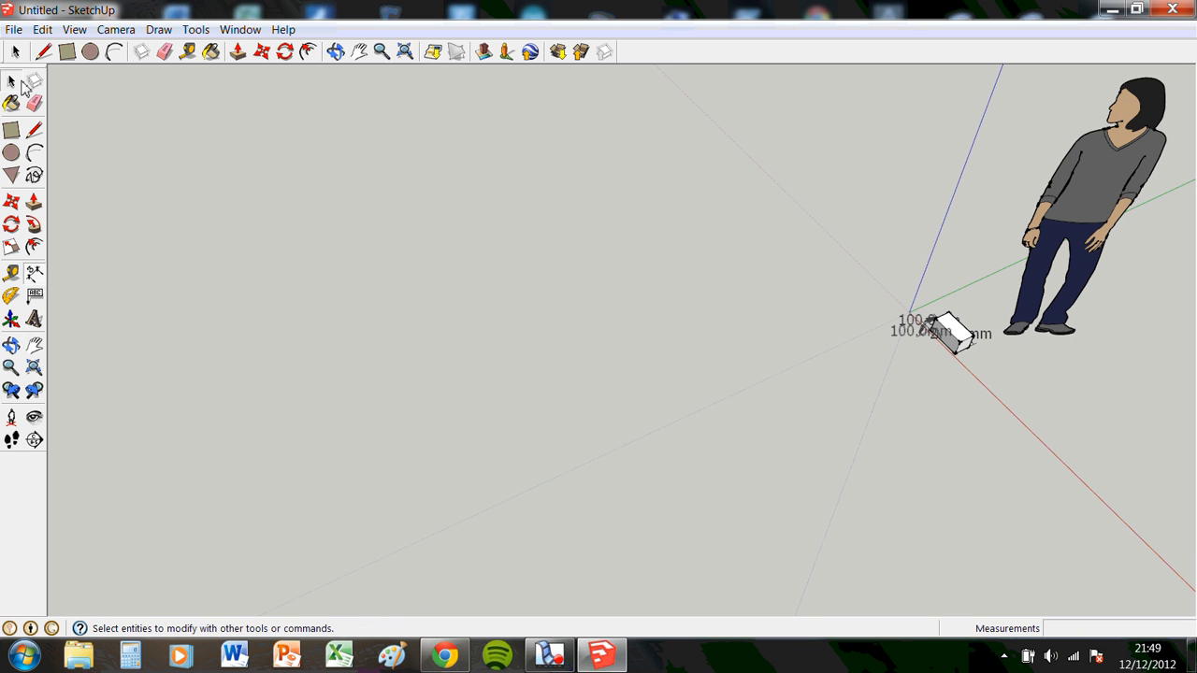
pyautogui.click(1138, 166)
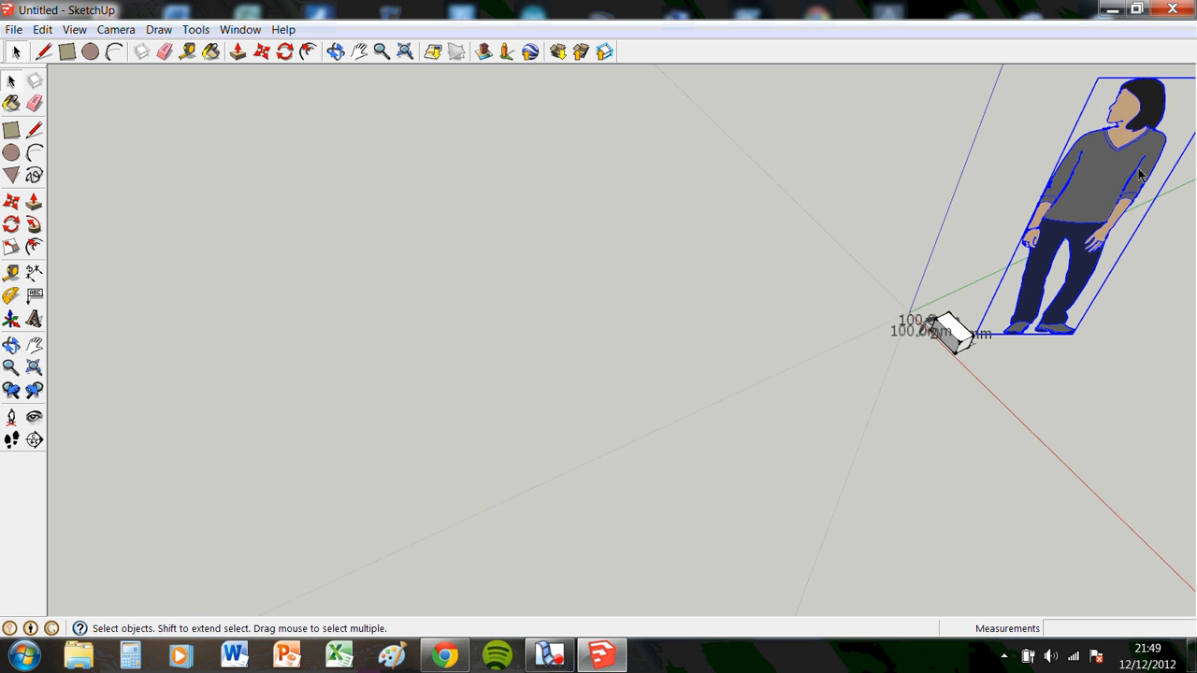
pyautogui.press('Delete')
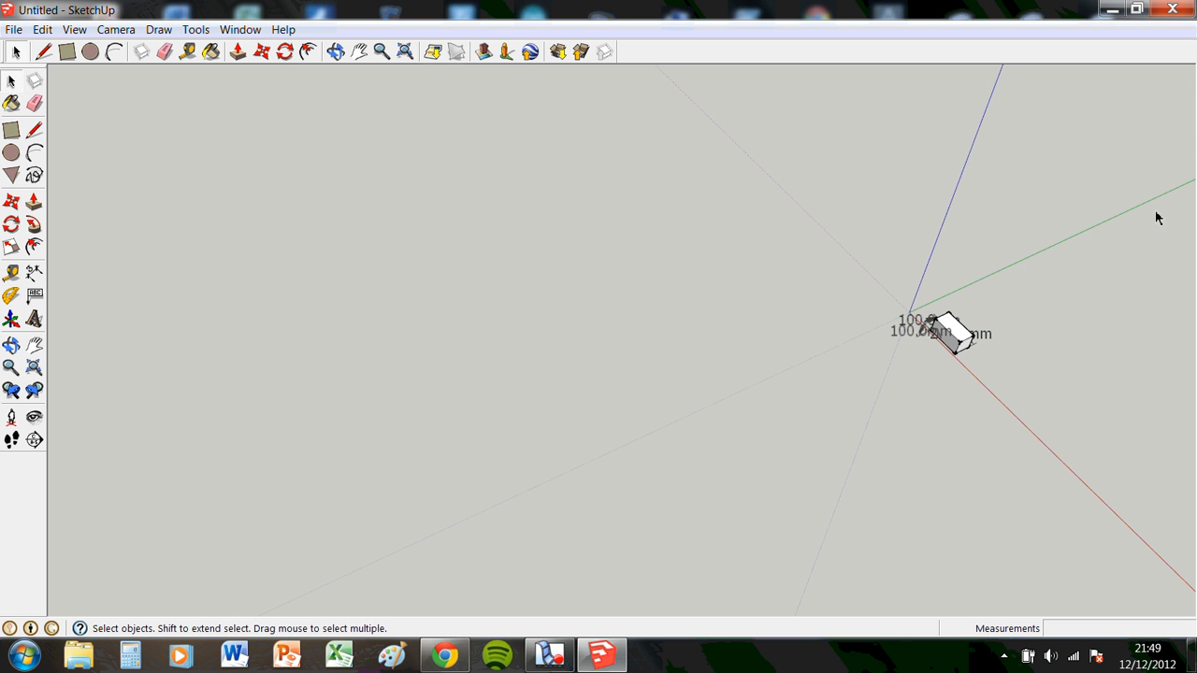
# Step: Try to move the box's top face with the Move tool and undo it
pyautogui.scroll(2, 1094, 288)
pyautogui.scroll(3, 703, 406)
pyautogui.scroll(2, 1102, 274)
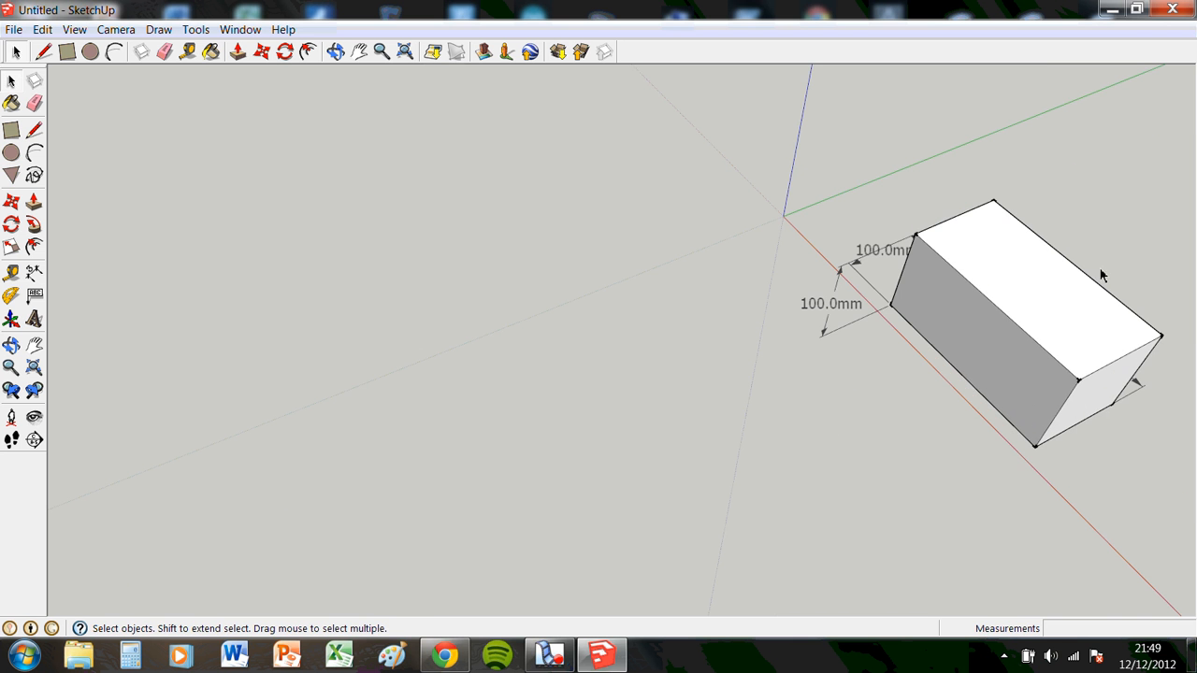
pyautogui.click(11, 201)
pyautogui.moveTo(1069, 301); pyautogui.dragTo(997, 293)
pyautogui.hotkey('ctrl', 'z')
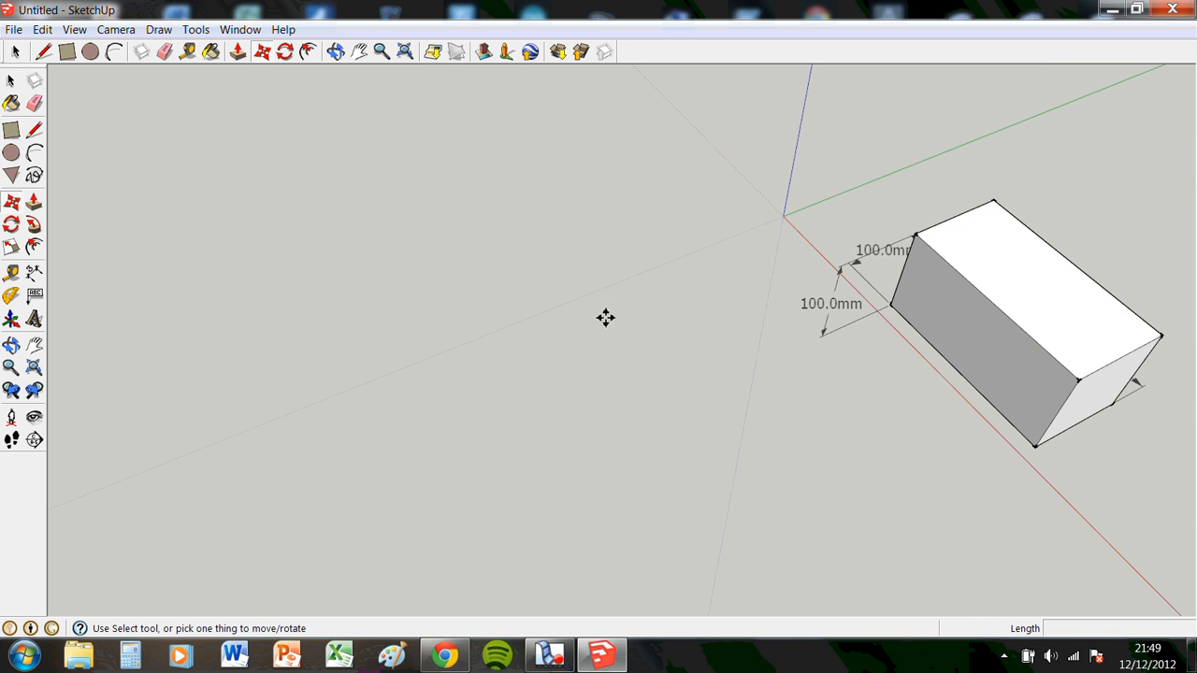
# Step: Examine the dimensioned box from other angles and up close
pyautogui.moveTo(828, 306); pyautogui.dragTo(956, 291, button='middle')
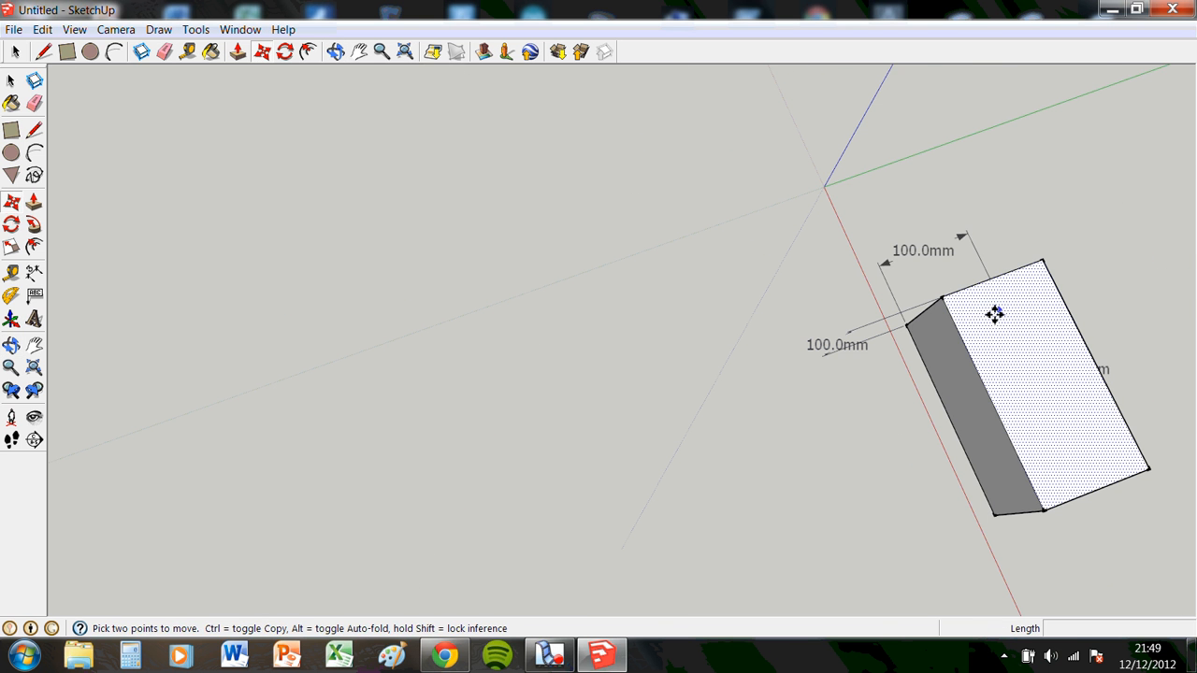
pyautogui.moveTo(1042, 415); pyautogui.dragTo(666, 363, button='middle')
pyautogui.scroll(3, 863, 308)
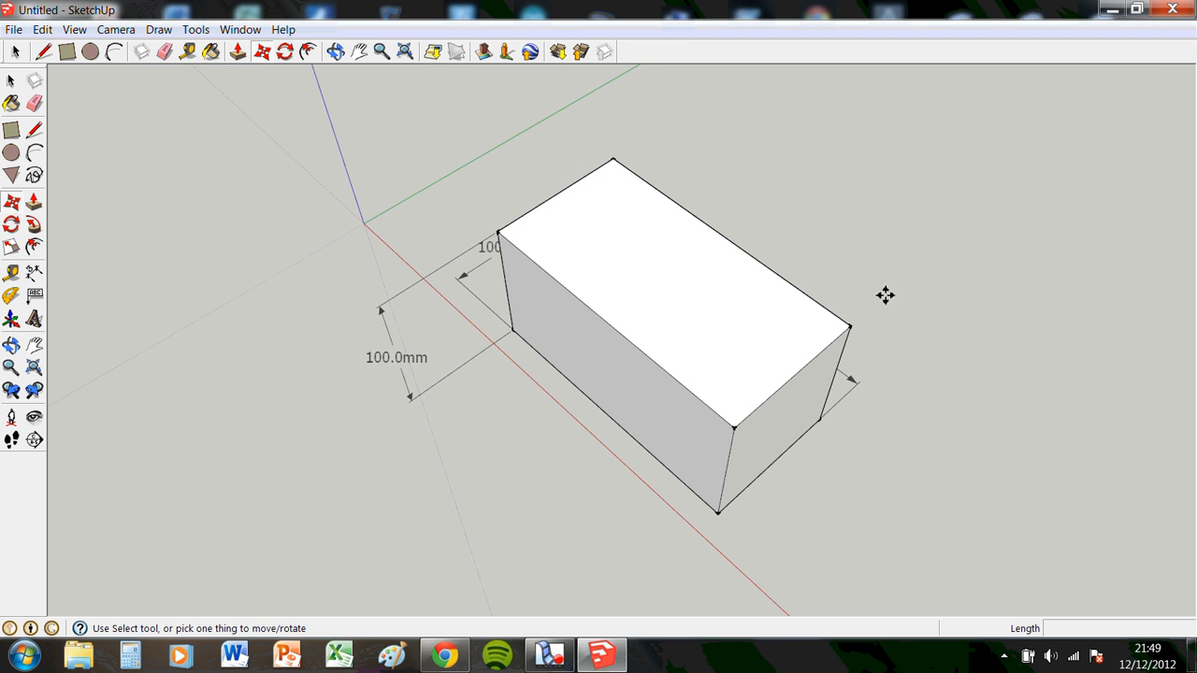
# Step: Offset the outline of the box's top face inward by 4 mm
pyautogui.click(34, 248)
pyautogui.click(672, 217)
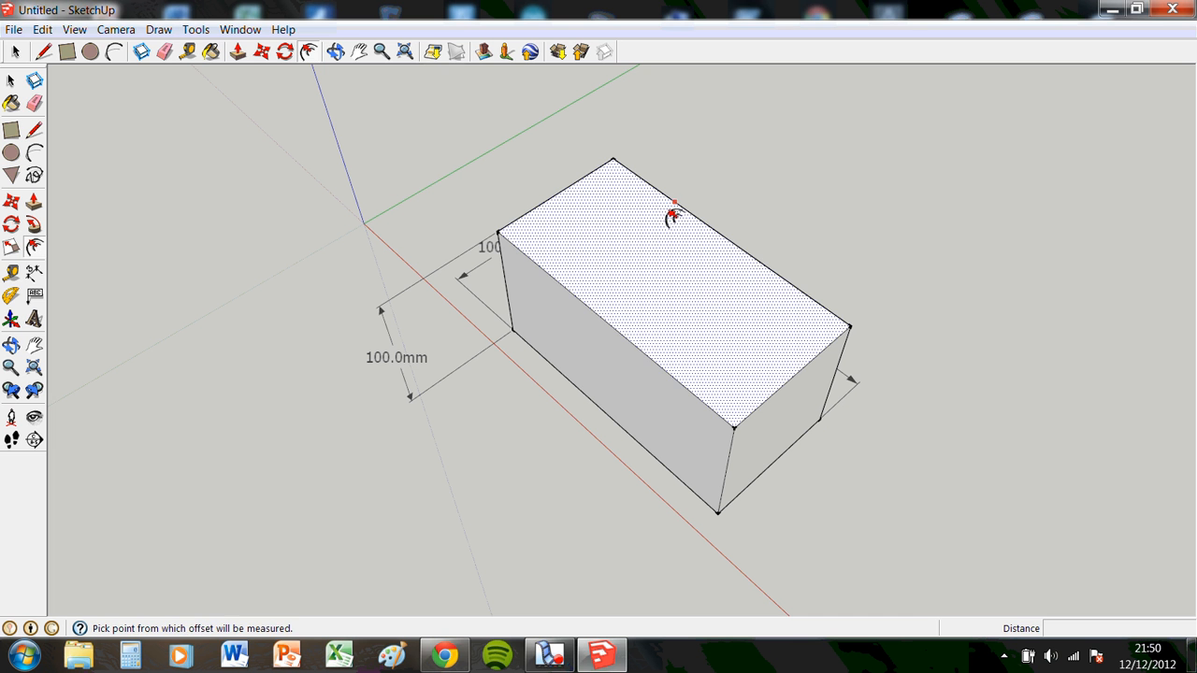
pyautogui.click(671, 215)
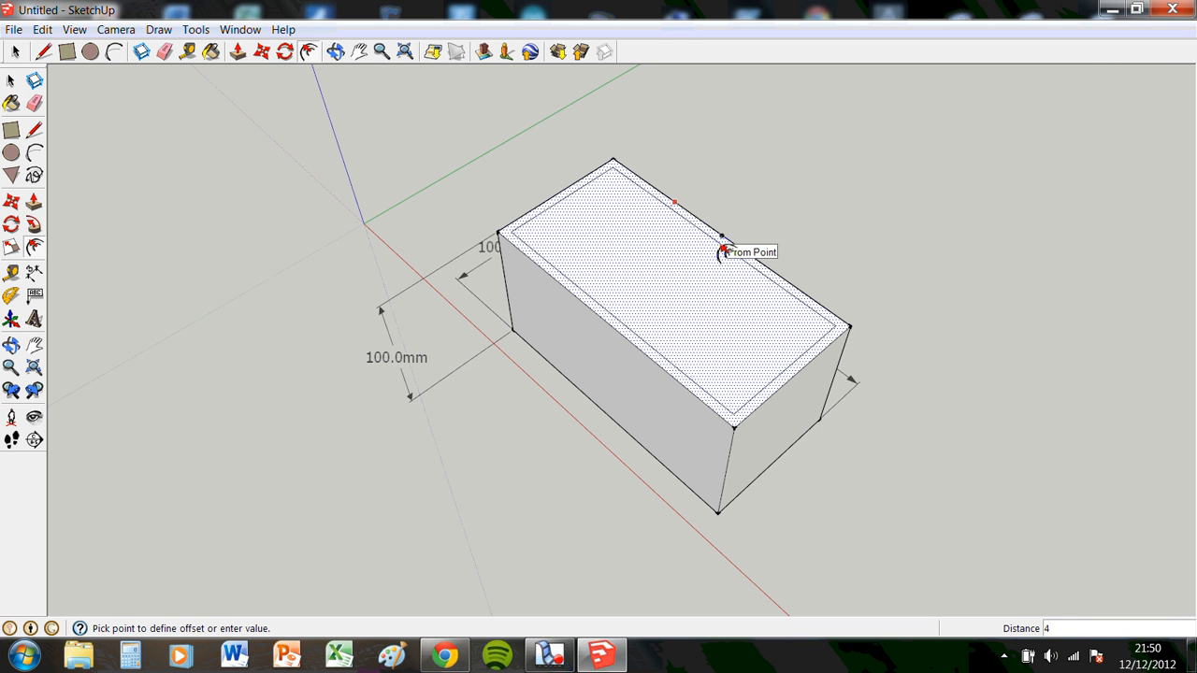
pyautogui.press('Return')
pyautogui.moveTo(858, 318)
pyautogui.mouseDown(button='middle')
pyautogui.moveTo(590, 275)
pyautogui.moveTo(641, 200)
pyautogui.moveTo(943, 212)
pyautogui.moveTo(833, 250)
pyautogui.mouseUp(button='middle')
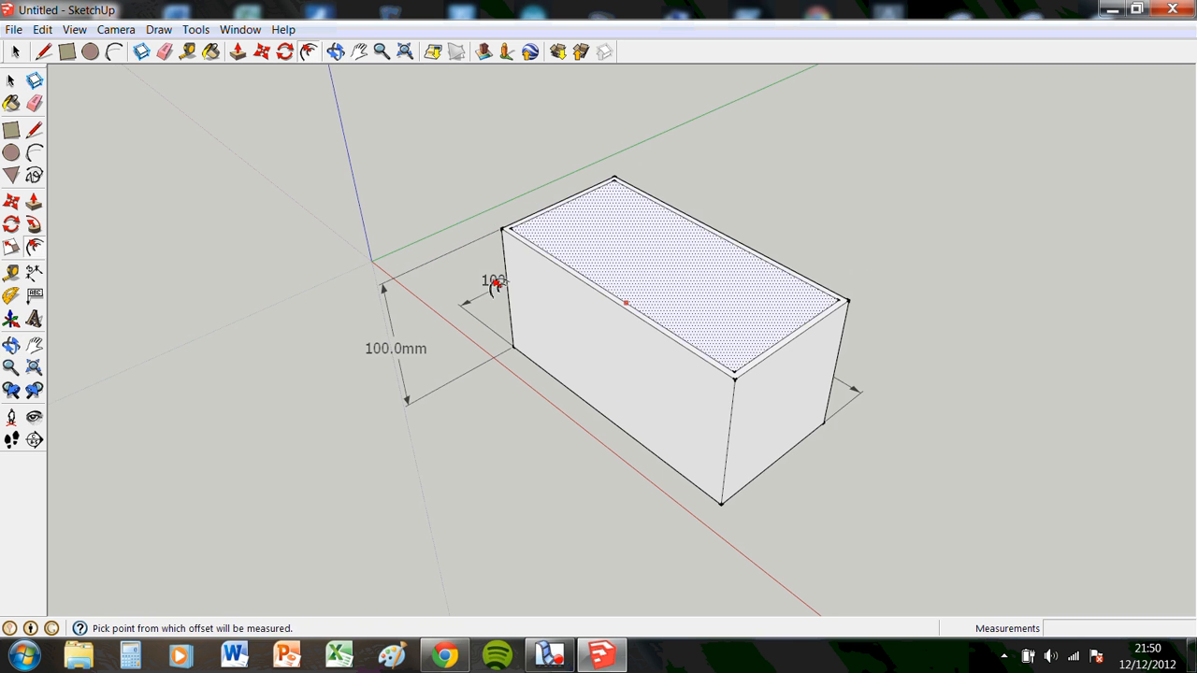
# Step: Push the inner top face down 96 mm to hollow out the box
pyautogui.click(38, 205)
pyautogui.click(643, 264)
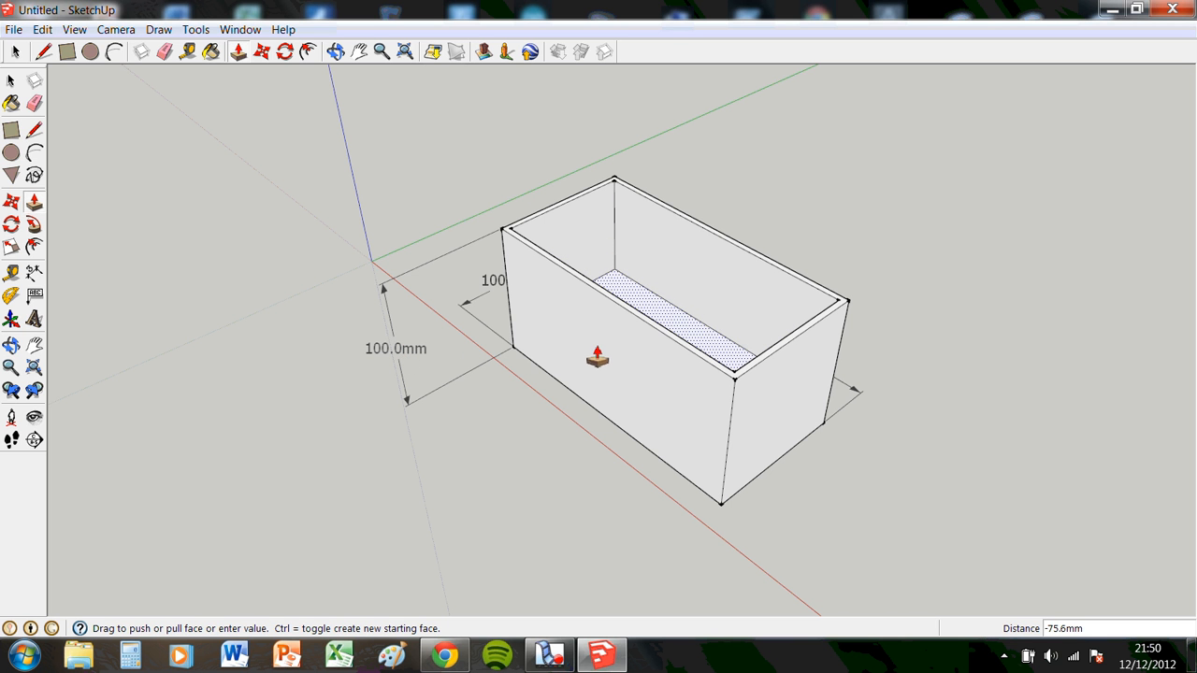
pyautogui.write('6')
pyautogui.press('Return')
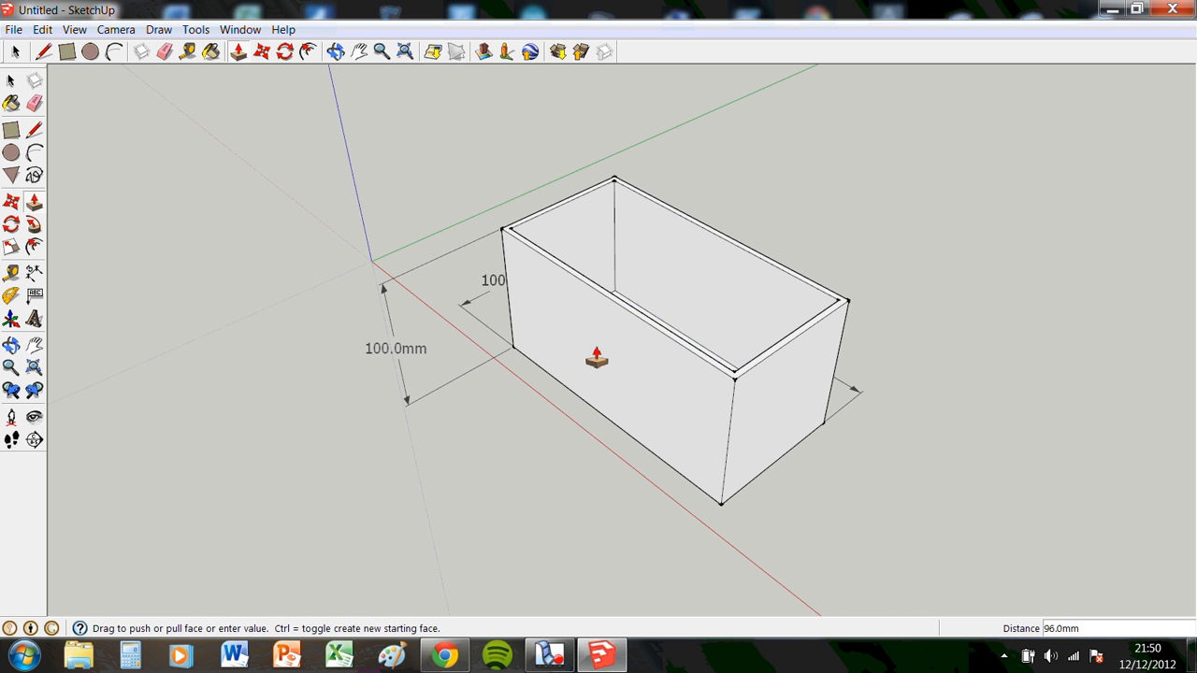
pyautogui.moveTo(941, 285); pyautogui.dragTo(772, 433, button='middle')
pyautogui.press('space')
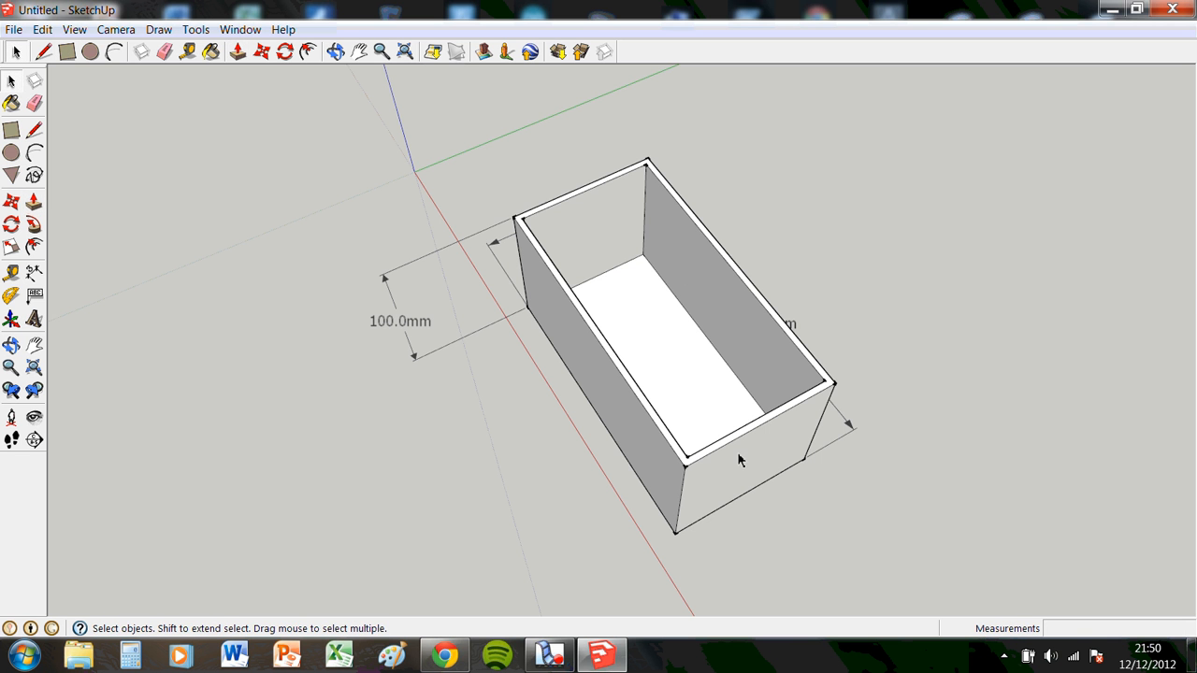
# Step: Draw 4 mm lines across the rim from the inner corners to the outer end edges at both ends of the back wall
pyautogui.moveTo(737, 452); pyautogui.dragTo(666, 356, button='middle')
pyautogui.moveTo(693, 420); pyautogui.dragTo(949, 533, button='middle')
pyautogui.scroll(3, 534, 198)
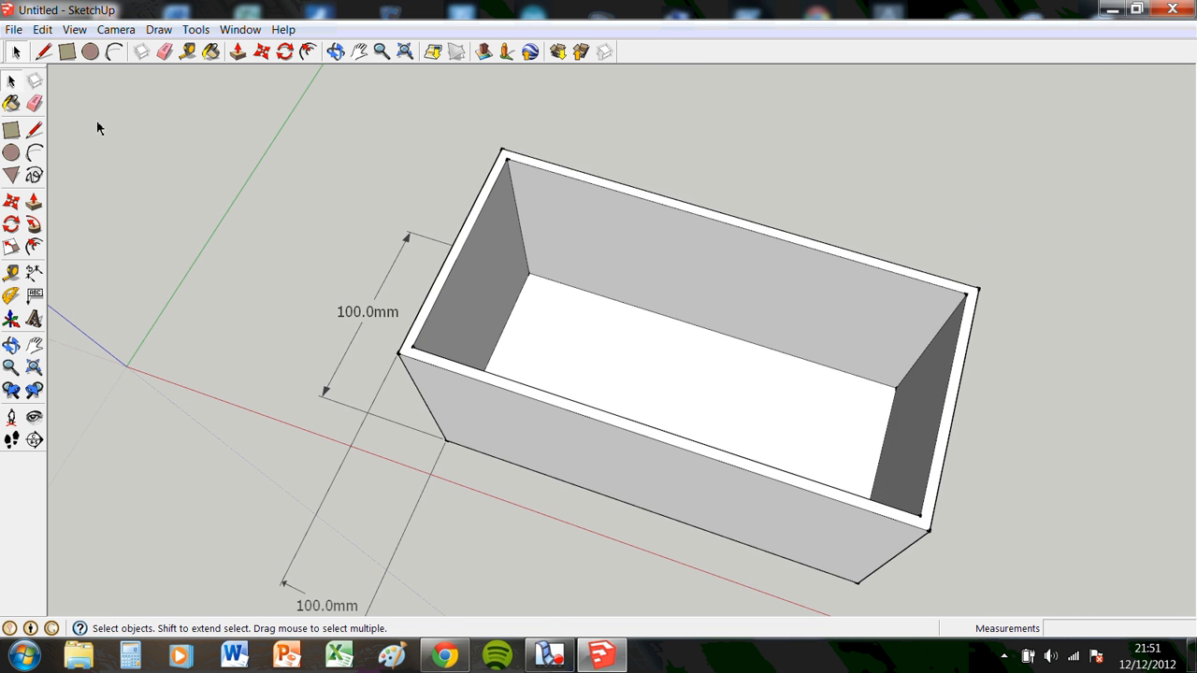
pyautogui.click(36, 132)
pyautogui.scroll(4, 553, 134)
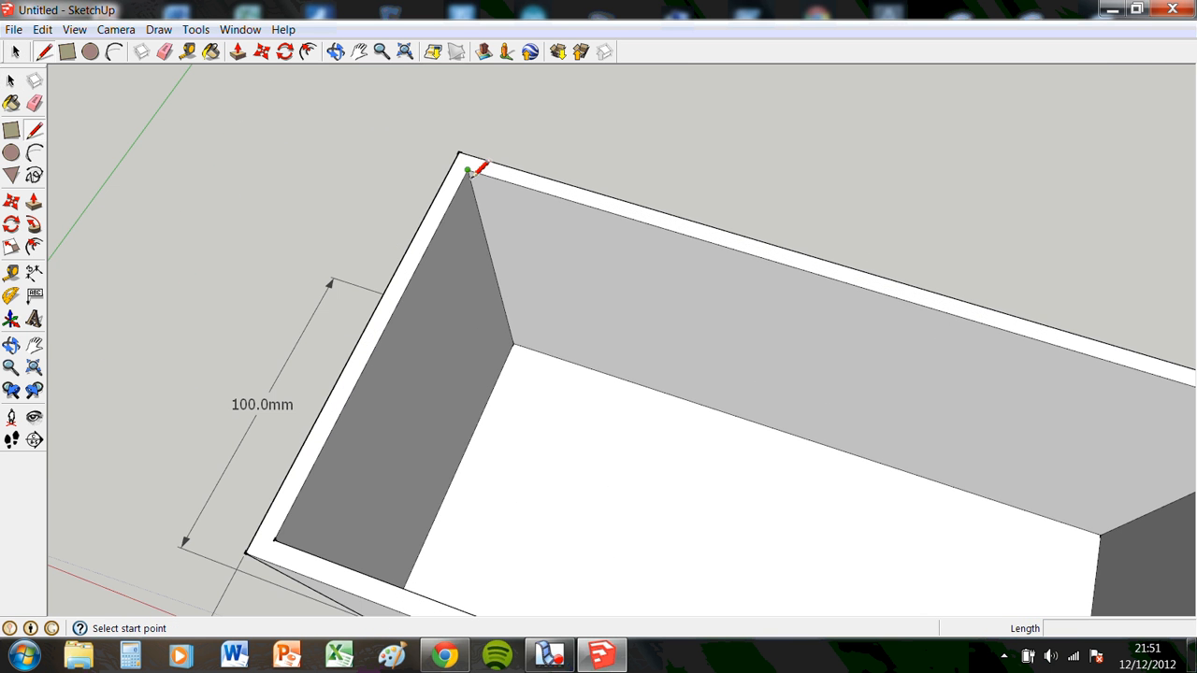
pyautogui.click(469, 172)
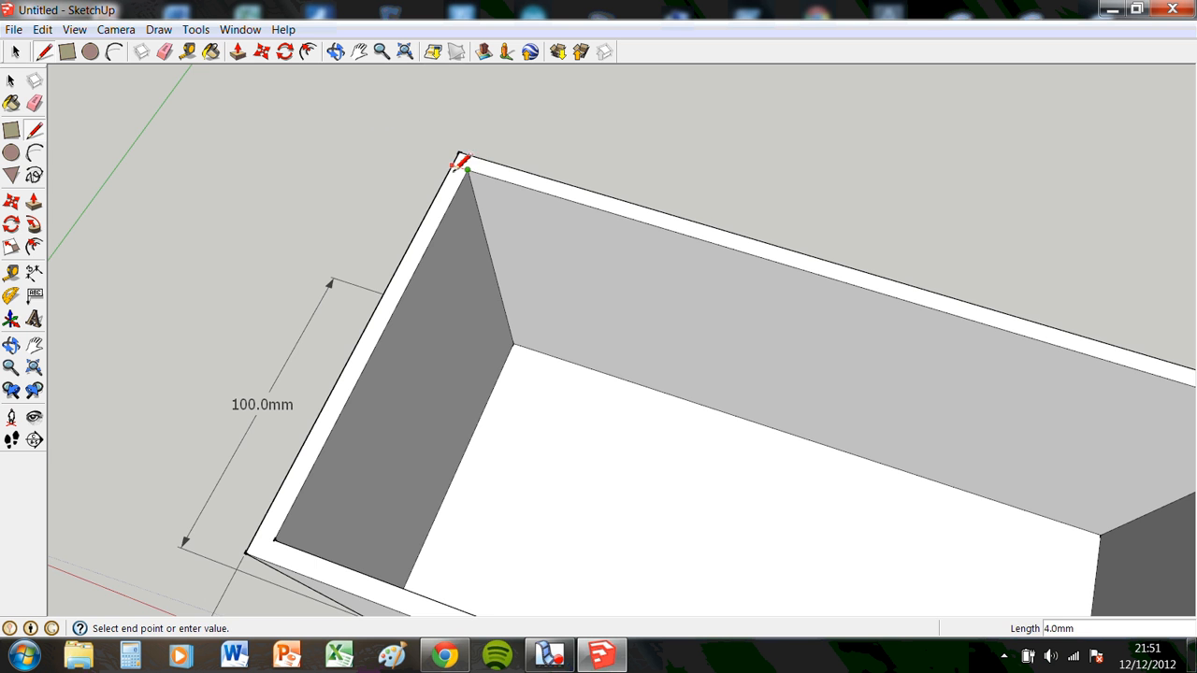
pyautogui.press('Escape')
pyautogui.scroll(-2, 696, 412)
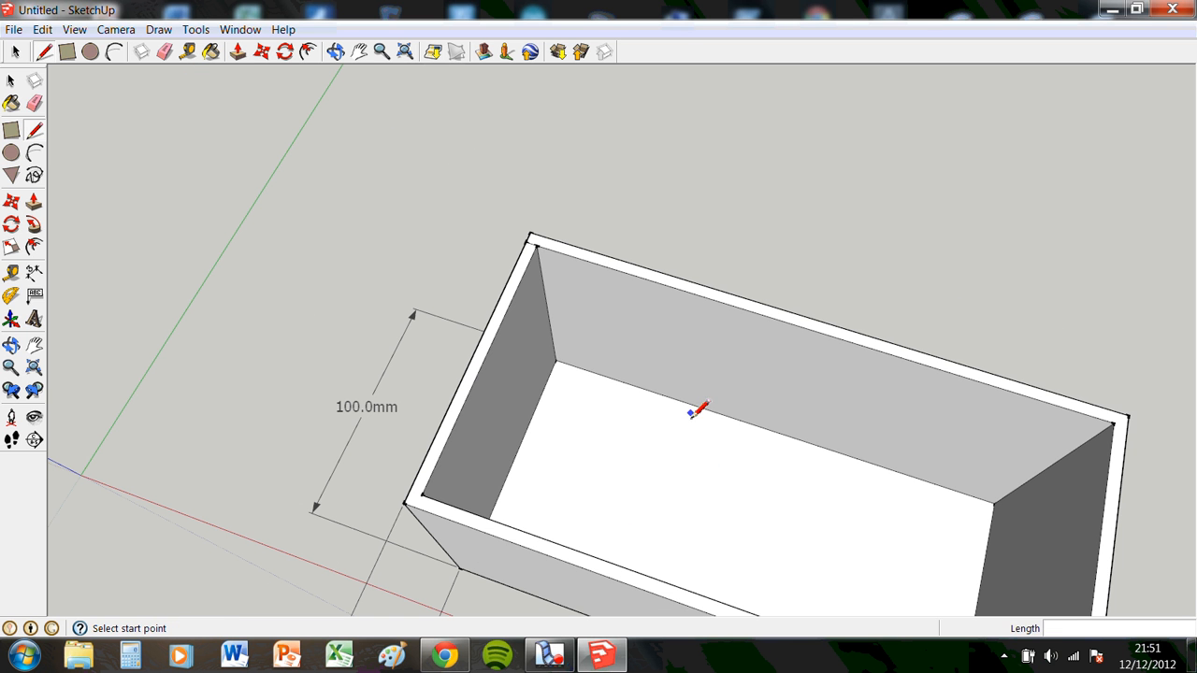
pyautogui.click(1115, 424)
pyautogui.click(1128, 429)
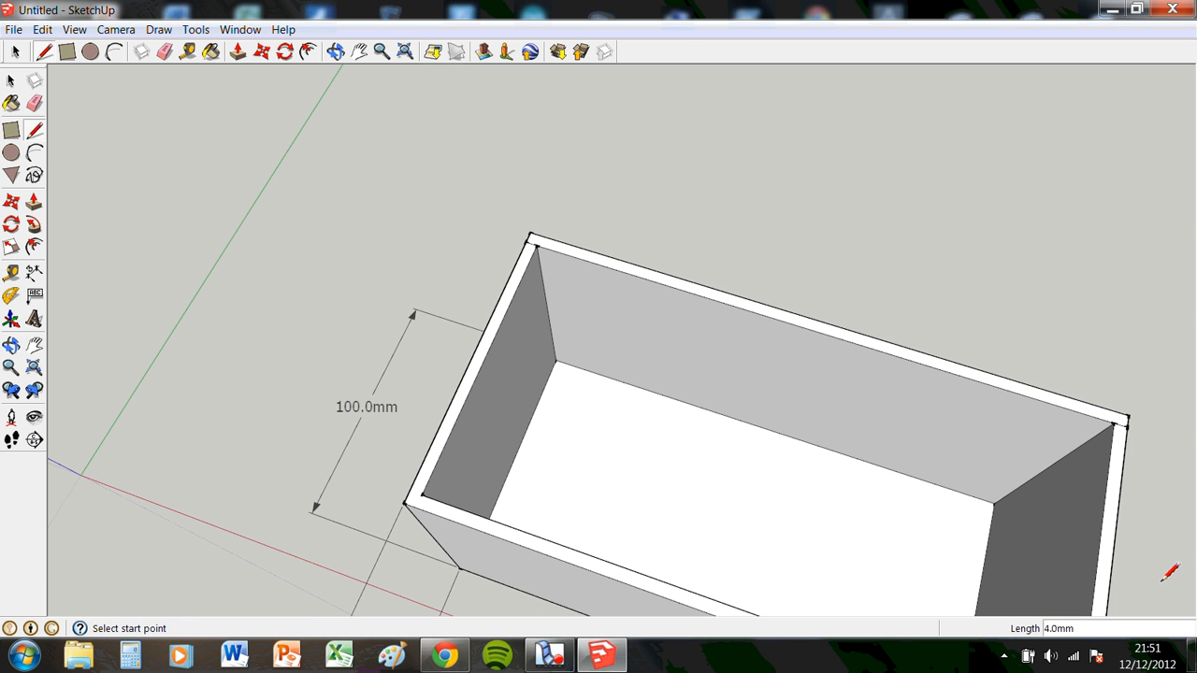
# Step: Draw a line across the rim at the front wall's corner nearest the origin, from the inner corner to the outer end edge
pyautogui.click(426, 495)
pyautogui.press('Escape')
pyautogui.moveTo(705, 505); pyautogui.dragTo(954, 542, button='middle')
pyautogui.press('o')
pyautogui.moveTo(1078, 589); pyautogui.dragTo(203, 478)
pyautogui.press('l')
pyautogui.scroll(2, 172, 459)
pyautogui.scroll(2, 169, 462)
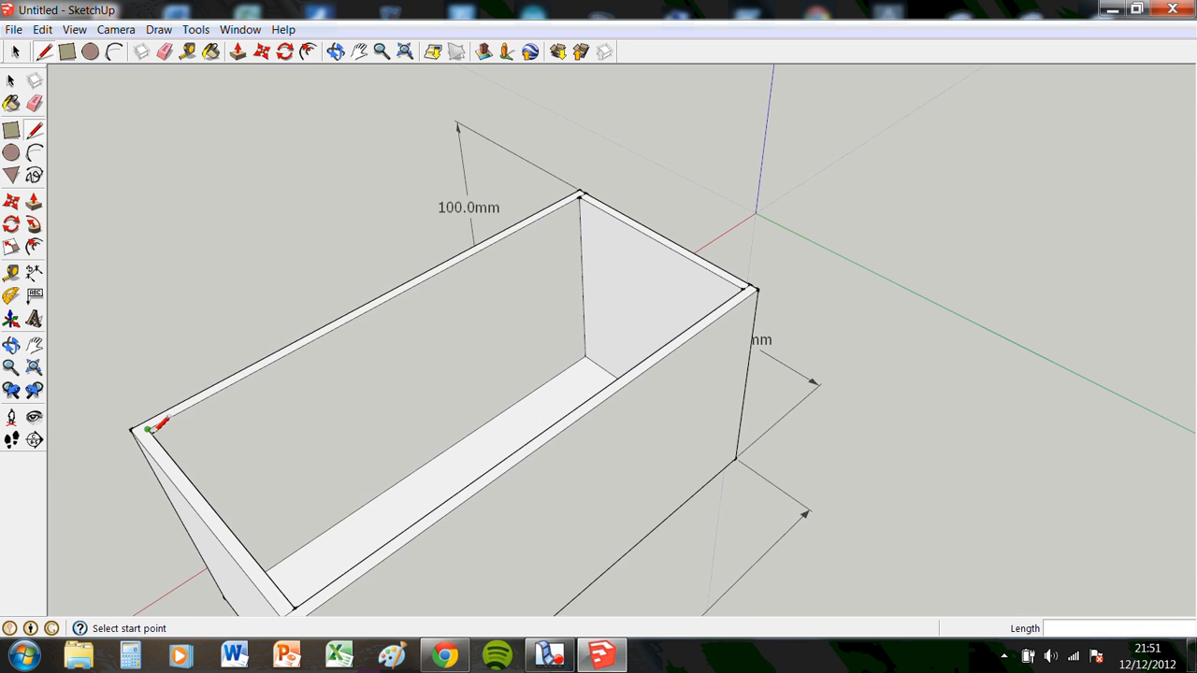
# Step: Try to draw a line across the rim at the remaining front corner and undo it
pyautogui.click(152, 423)
pyautogui.click(142, 435)
pyautogui.click(42, 30)
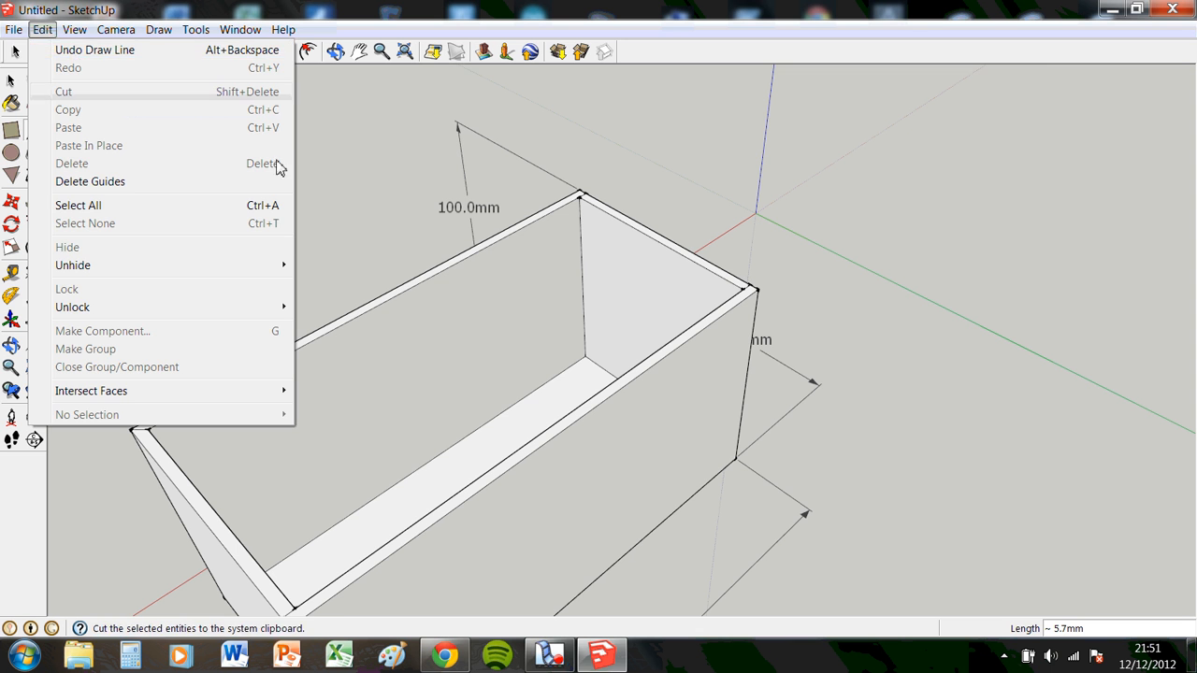
pyautogui.click(452, 223)
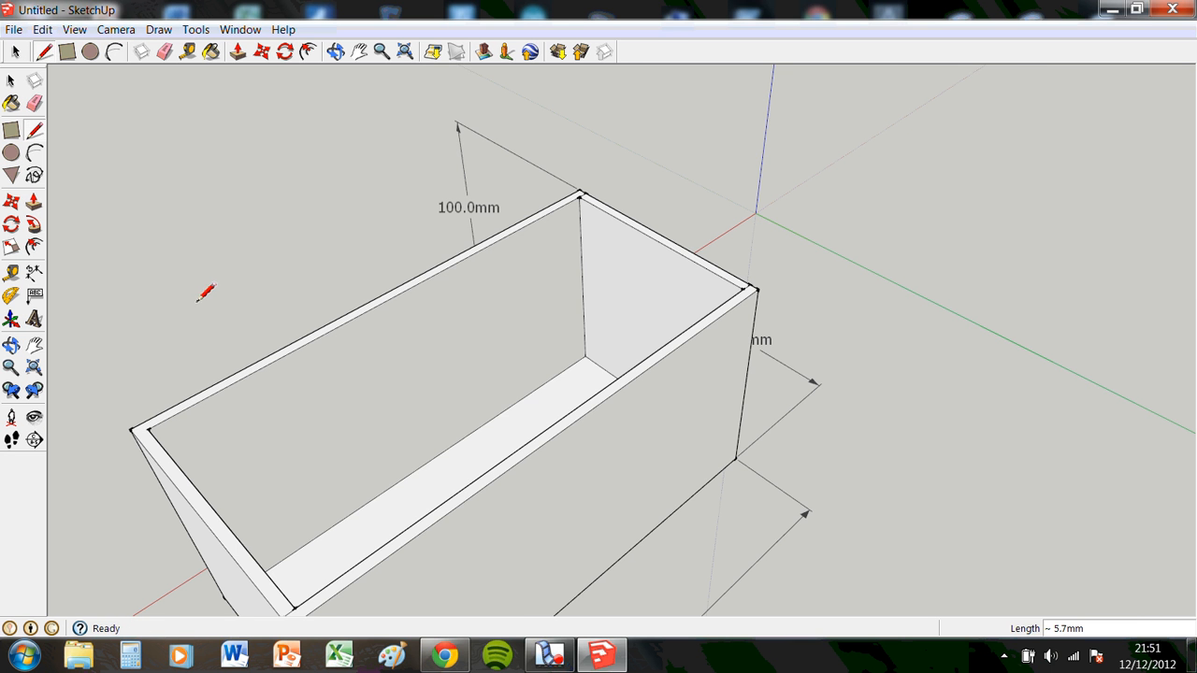
# Step: Draw a 4 mm line from the inner corner to the outer end edge at the rim's remaining front corner
pyautogui.scroll(2, 166, 430)
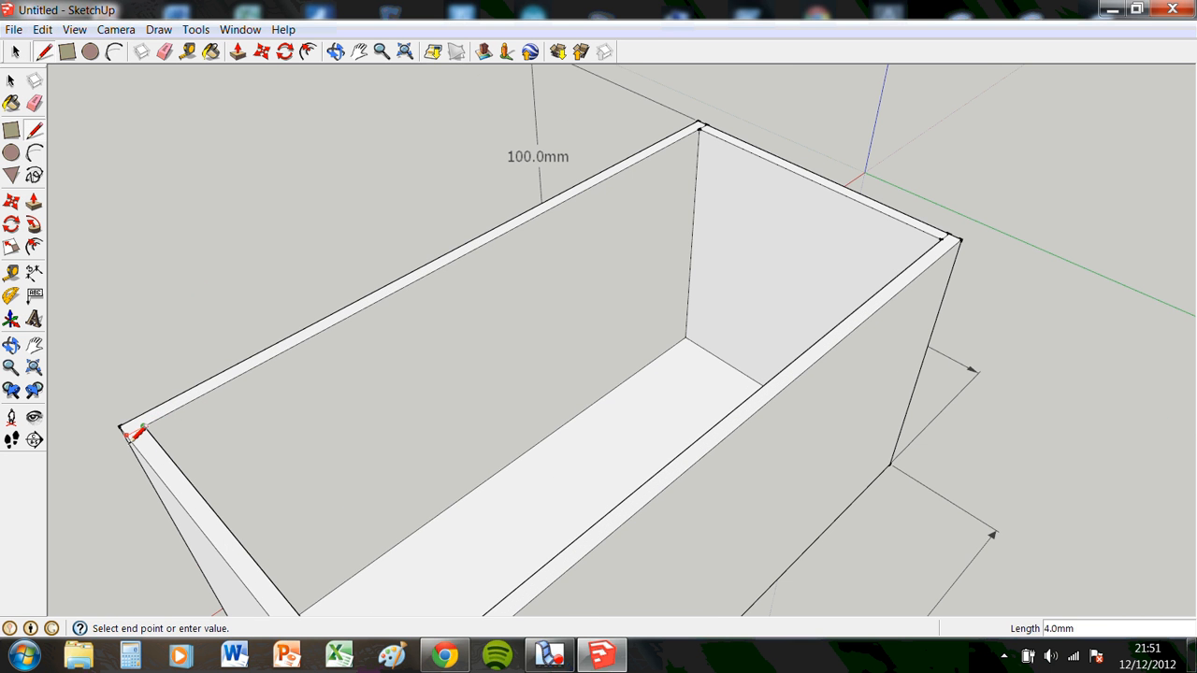
pyautogui.click(128, 438)
pyautogui.scroll(3, 380, 442)
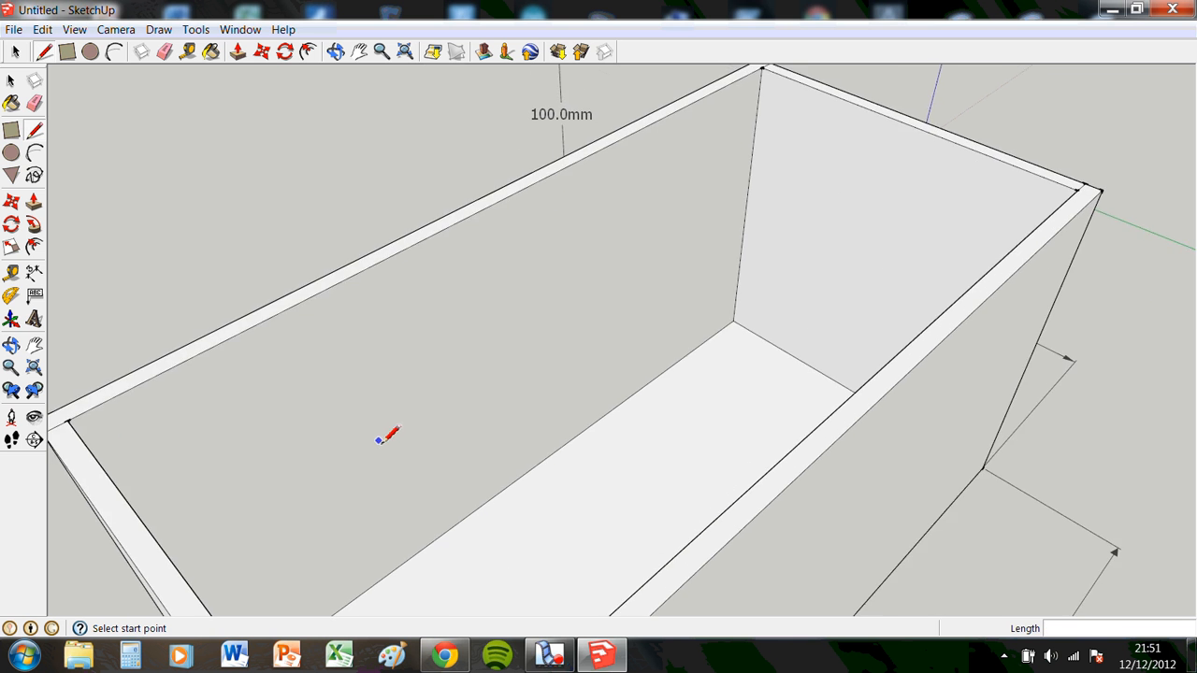
# Step: Examine the hollow box and its rim joint lines from several angles
pyautogui.scroll(-4, 404, 430)
pyautogui.scroll(-4, 477, 468)
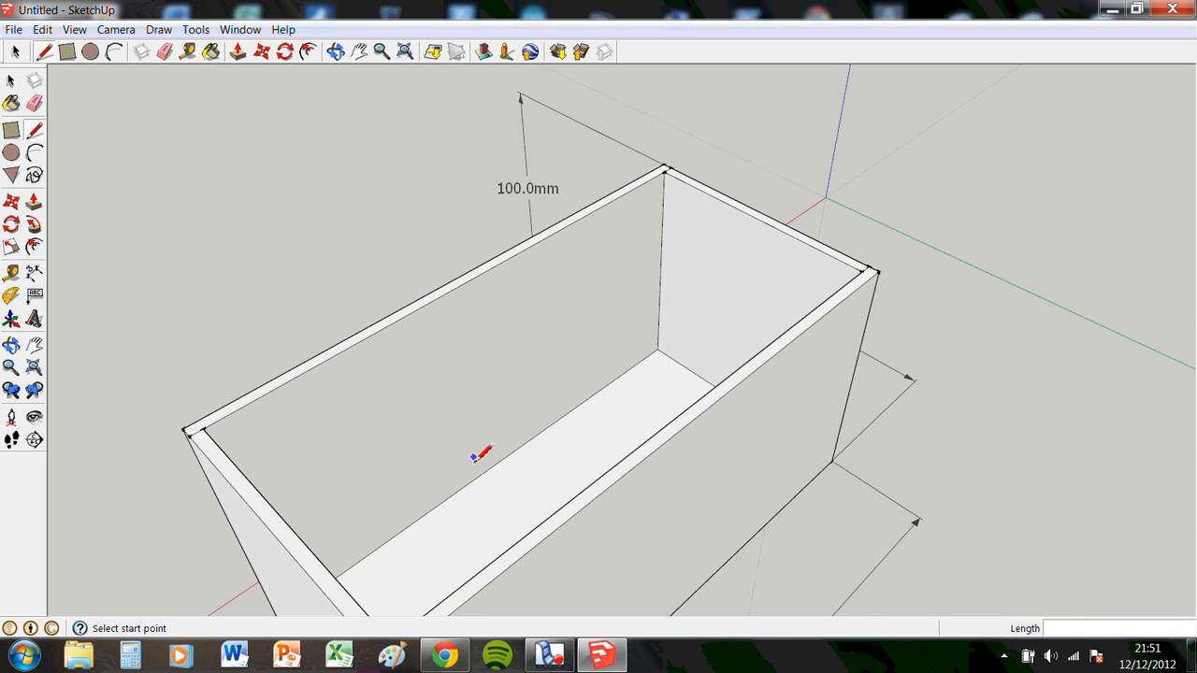
pyautogui.moveTo(557, 582); pyautogui.dragTo(532, 313, button='middle')
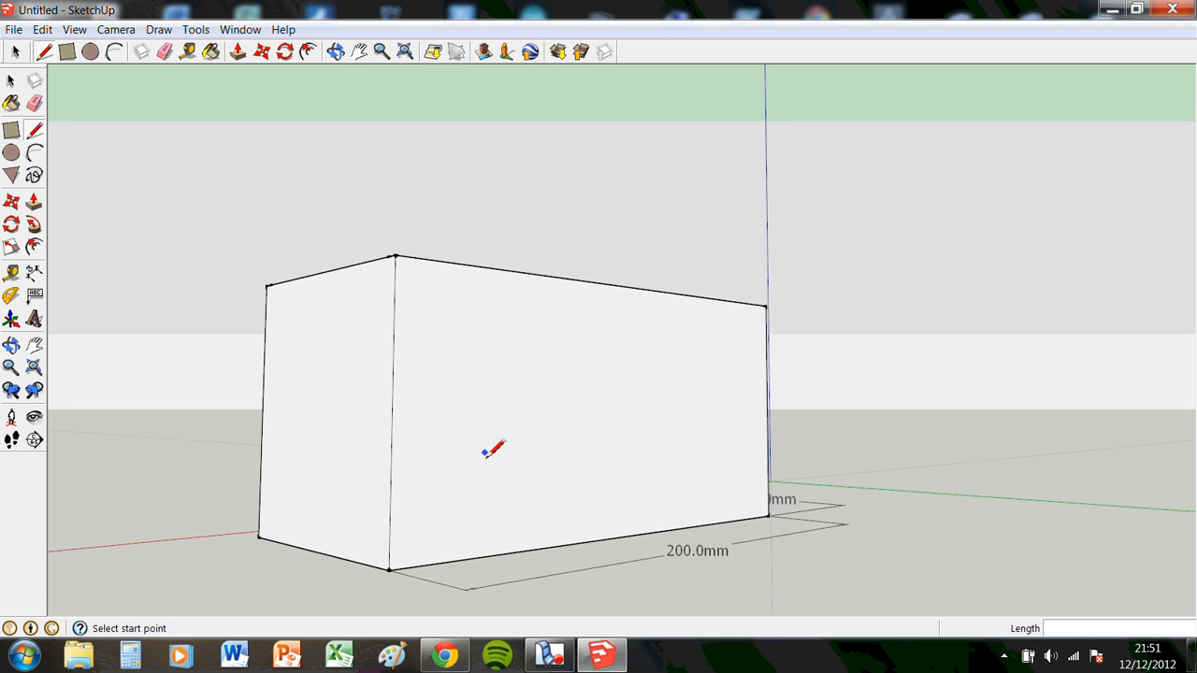
pyautogui.moveTo(490, 426)
pyautogui.mouseDown(button='middle')
pyautogui.moveTo(761, 489)
pyautogui.moveTo(1104, 515)
pyautogui.moveTo(645, 419)
pyautogui.moveTo(767, 462)
pyautogui.moveTo(641, 462)
pyautogui.moveTo(654, 447)
pyautogui.mouseUp(button='middle')
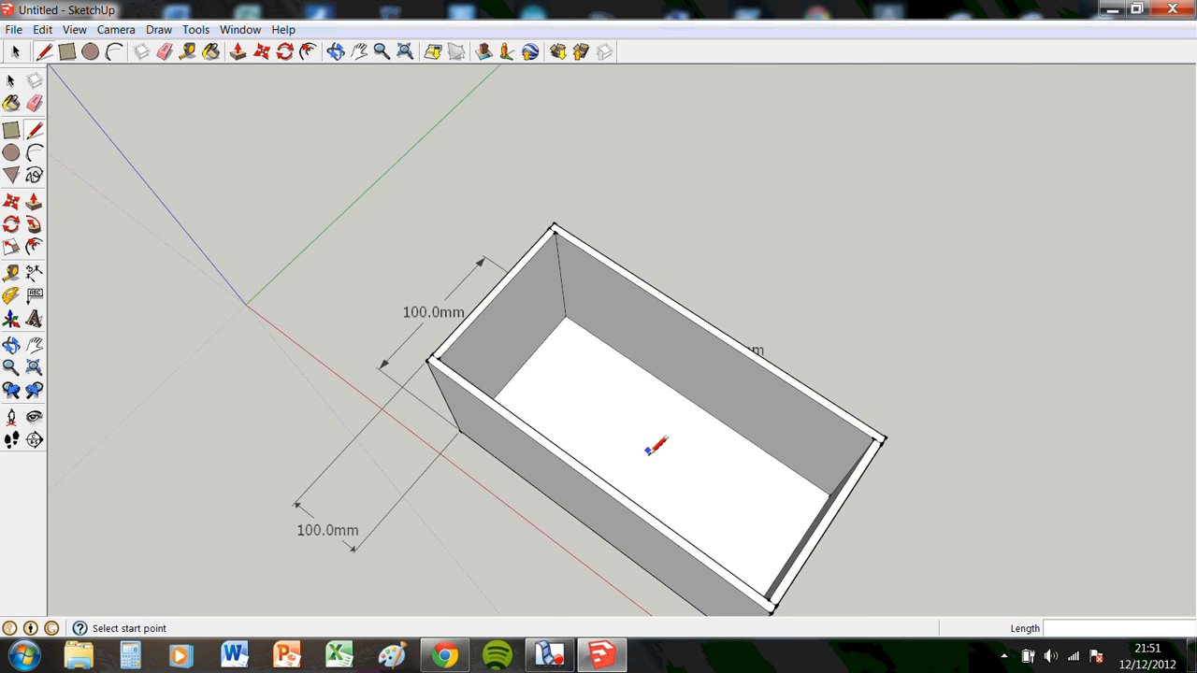
pyautogui.scroll(-3, 654, 453)
pyautogui.moveTo(717, 489); pyautogui.dragTo(424, 305, button='middle')
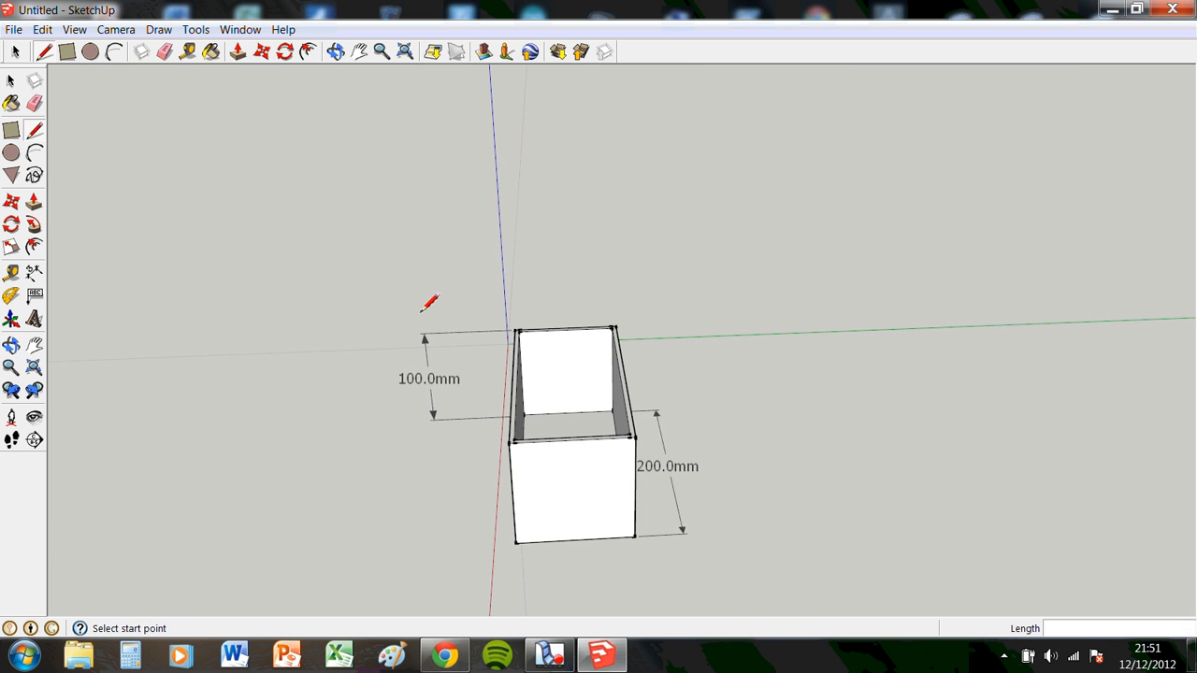
pyautogui.moveTo(569, 432)
pyautogui.mouseDown(button='middle')
pyautogui.moveTo(716, 387)
pyautogui.moveTo(720, 436)
pyautogui.moveTo(839, 446)
pyautogui.moveTo(881, 558)
pyautogui.moveTo(804, 495)
pyautogui.mouseUp(button='middle')
pyautogui.scroll(2, 660, 507)
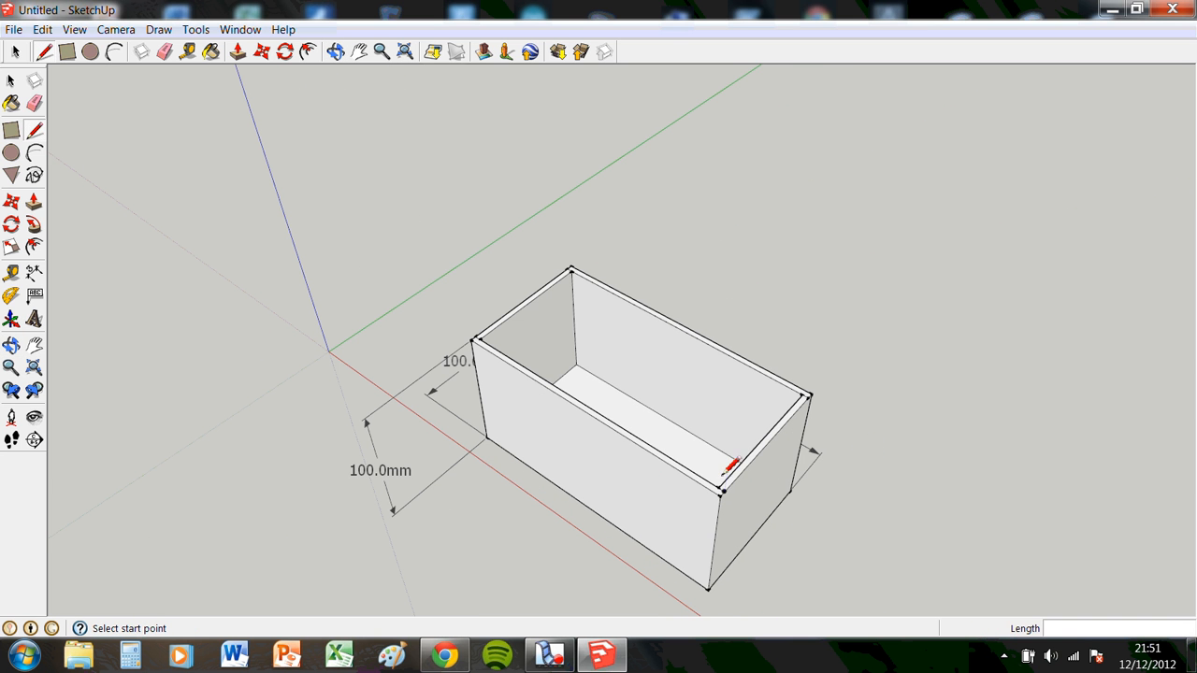
pyautogui.scroll(2, 682, 479)
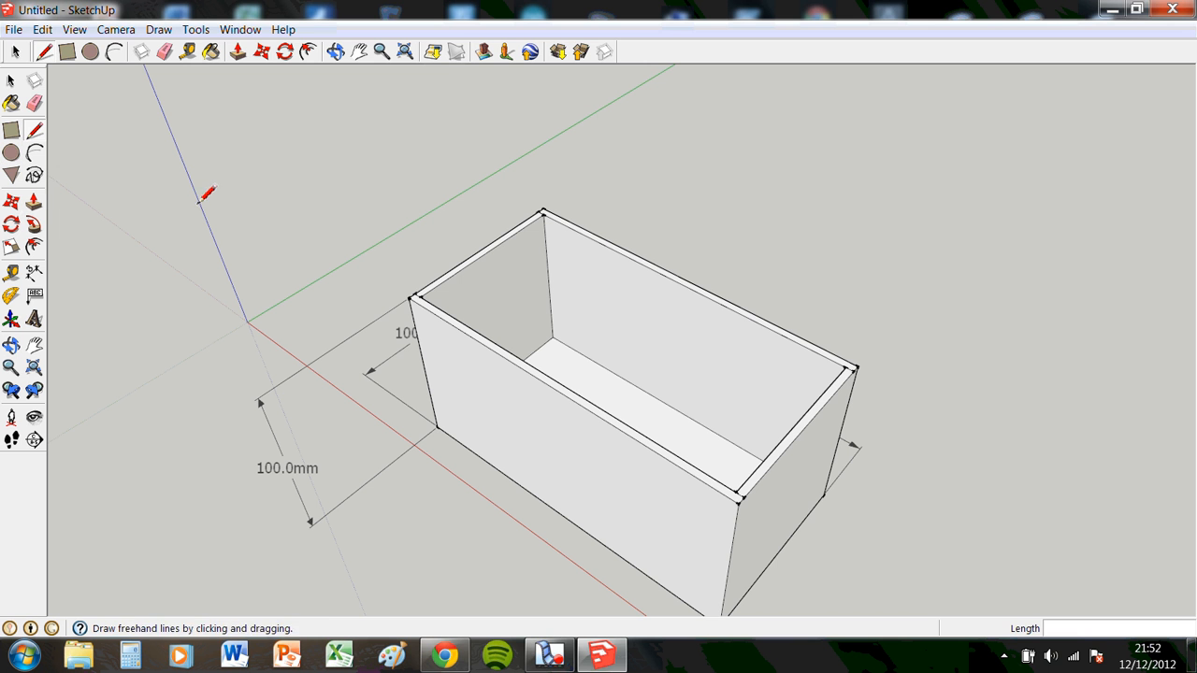
# Step: Draw a small circle near the upper-left corner of the box's long front face
pyautogui.click(12, 153)
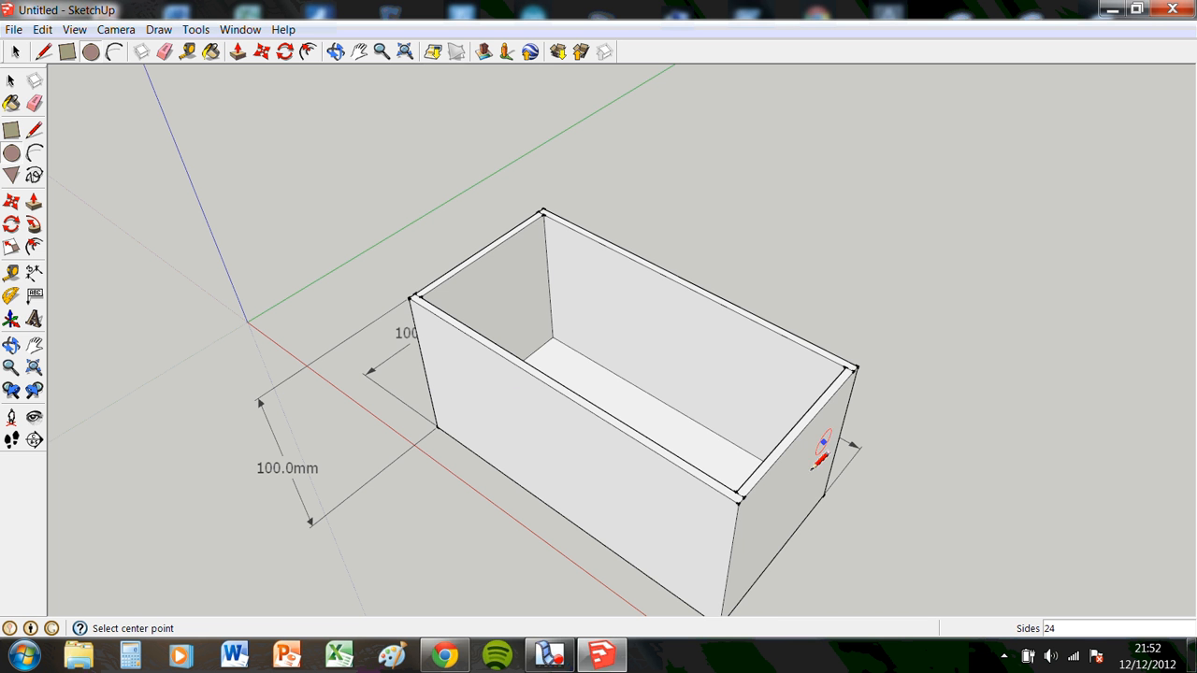
pyautogui.scroll(5, 495, 382)
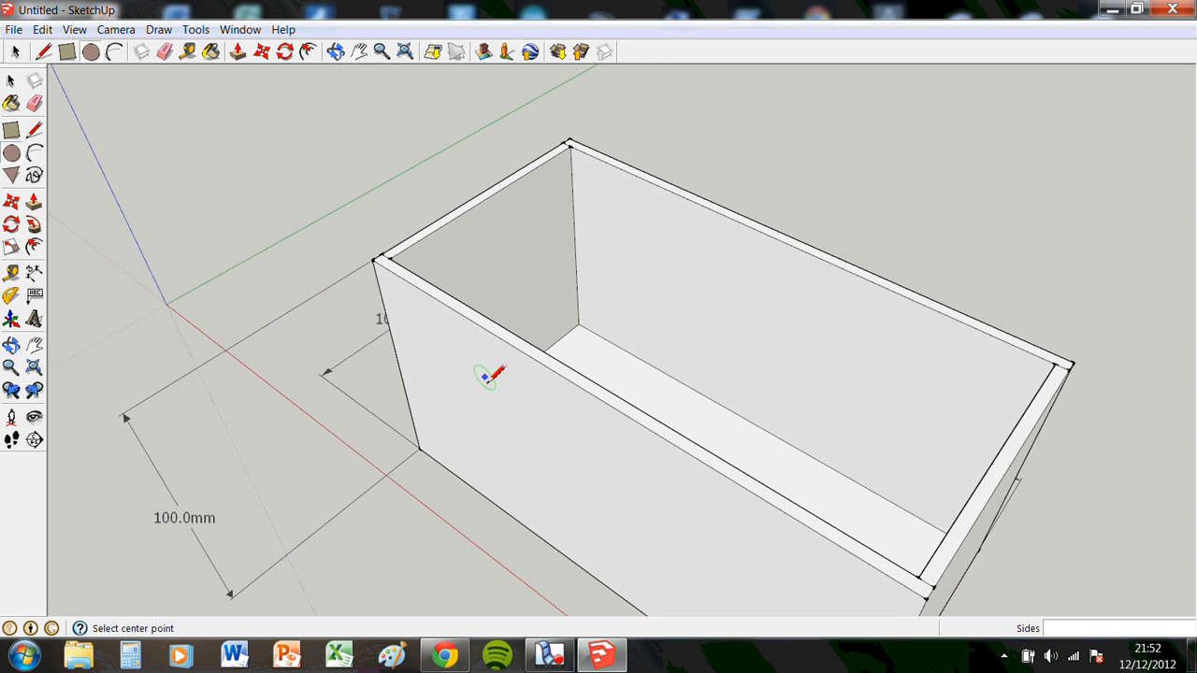
pyautogui.click(447, 344)
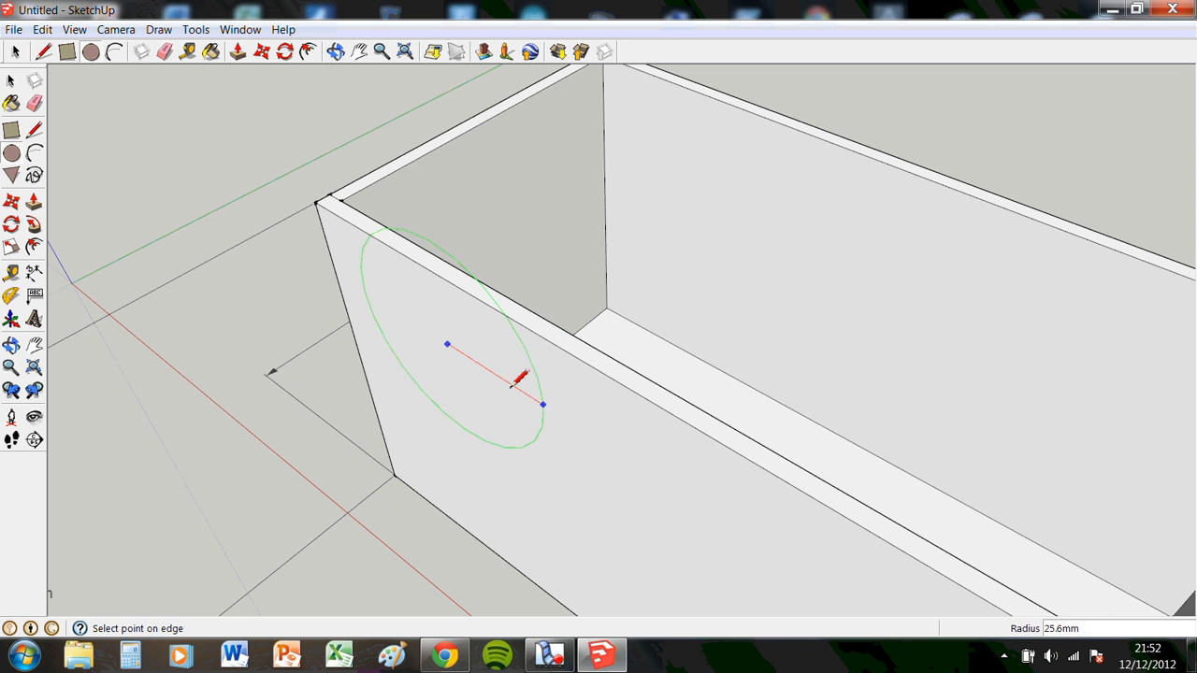
pyautogui.scroll(2, 458, 351)
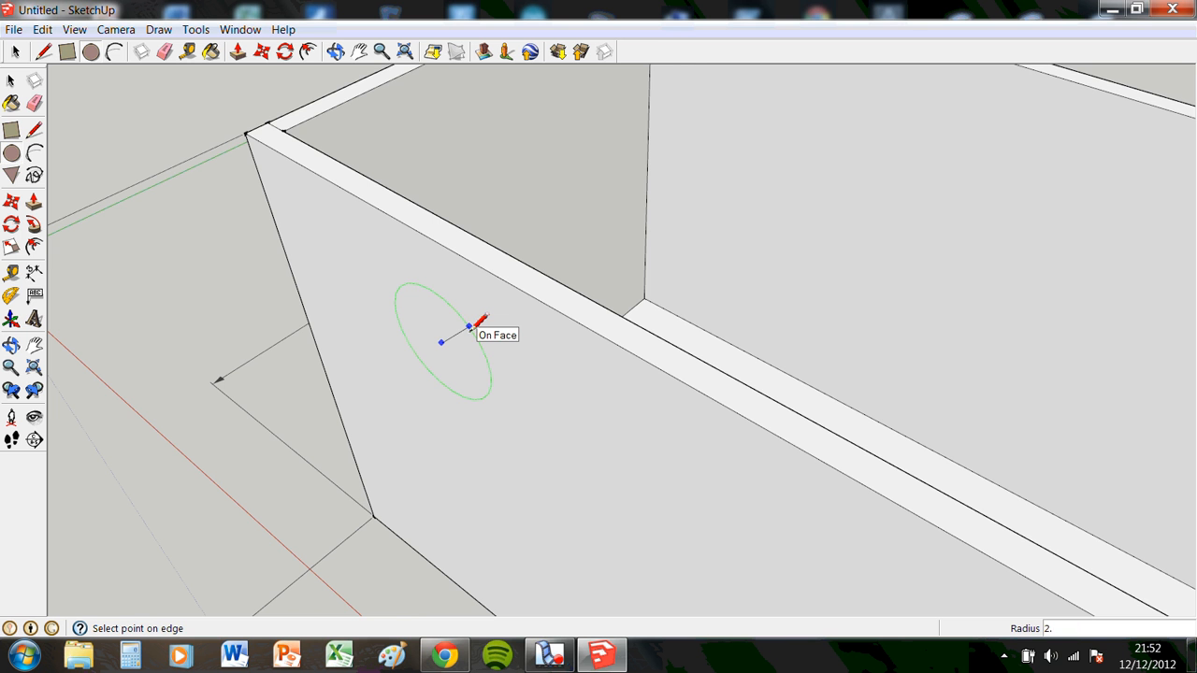
pyautogui.press('Return')
pyautogui.scroll(2, 481, 367)
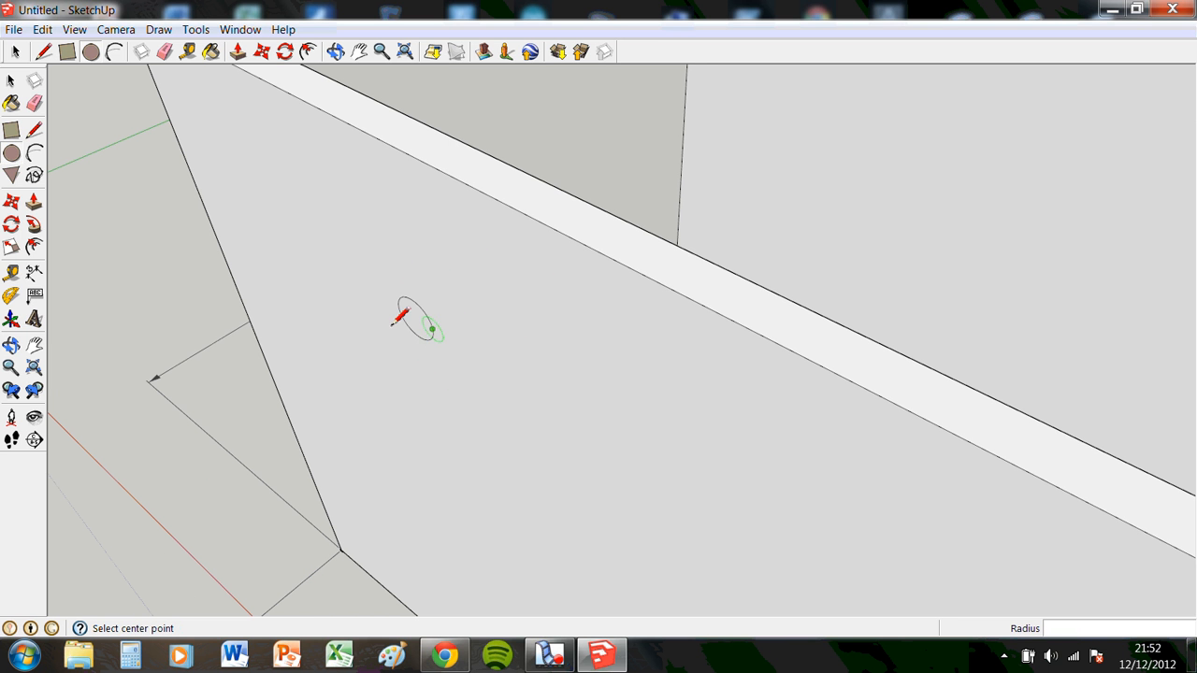
pyautogui.moveTo(476, 386); pyautogui.dragTo(553, 275, button='middle')
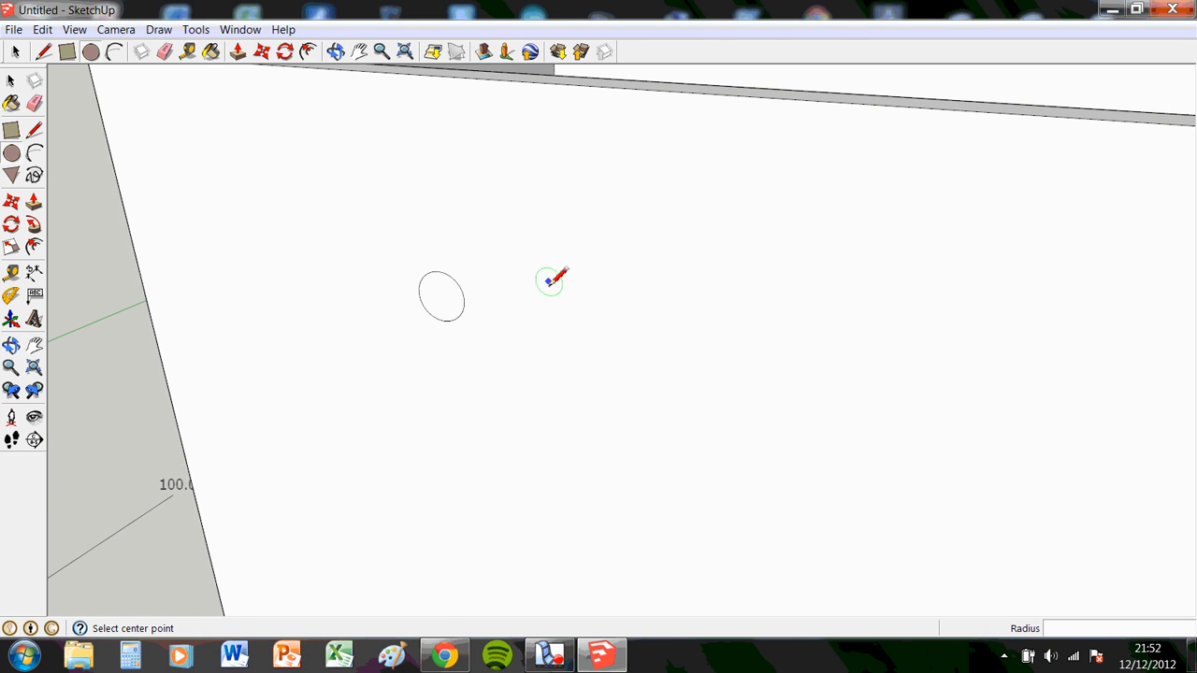
pyautogui.scroll(2, 508, 281)
pyautogui.scroll(-3, 482, 298)
pyautogui.moveTo(464, 300); pyautogui.dragTo(538, 365, button='middle')
# Step: Push the small circle 4 mm inward through the front wall to cut a hole
pyautogui.click(34, 202)
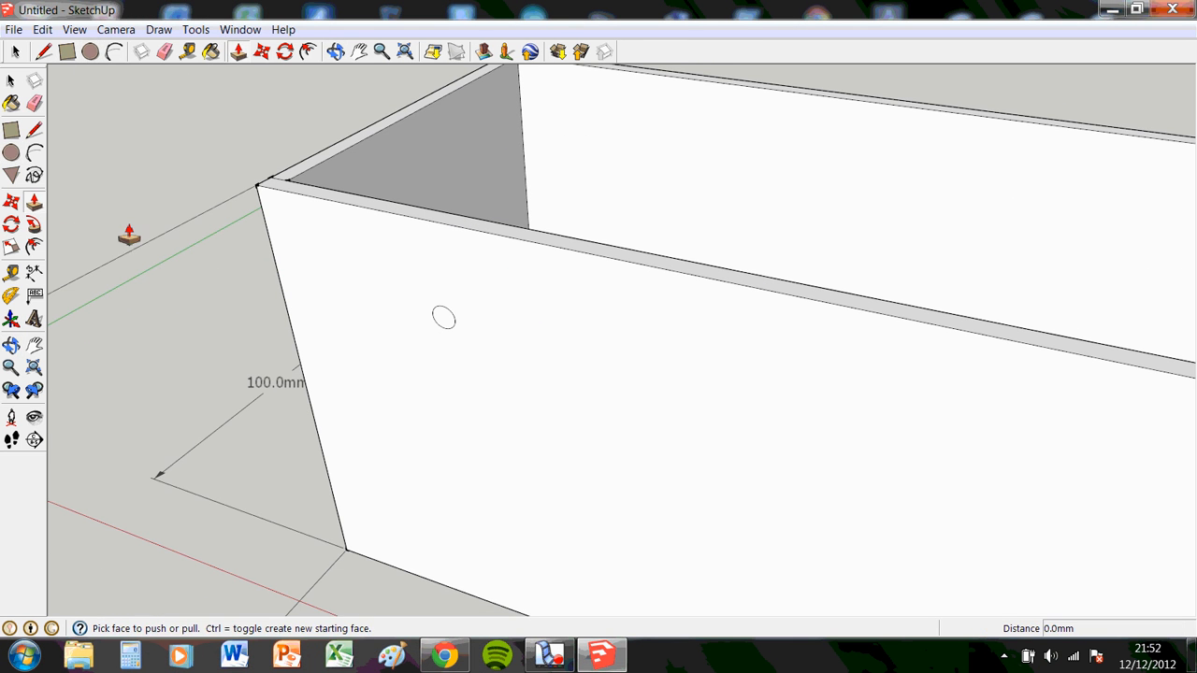
pyautogui.moveTo(449, 332); pyautogui.dragTo(496, 239)
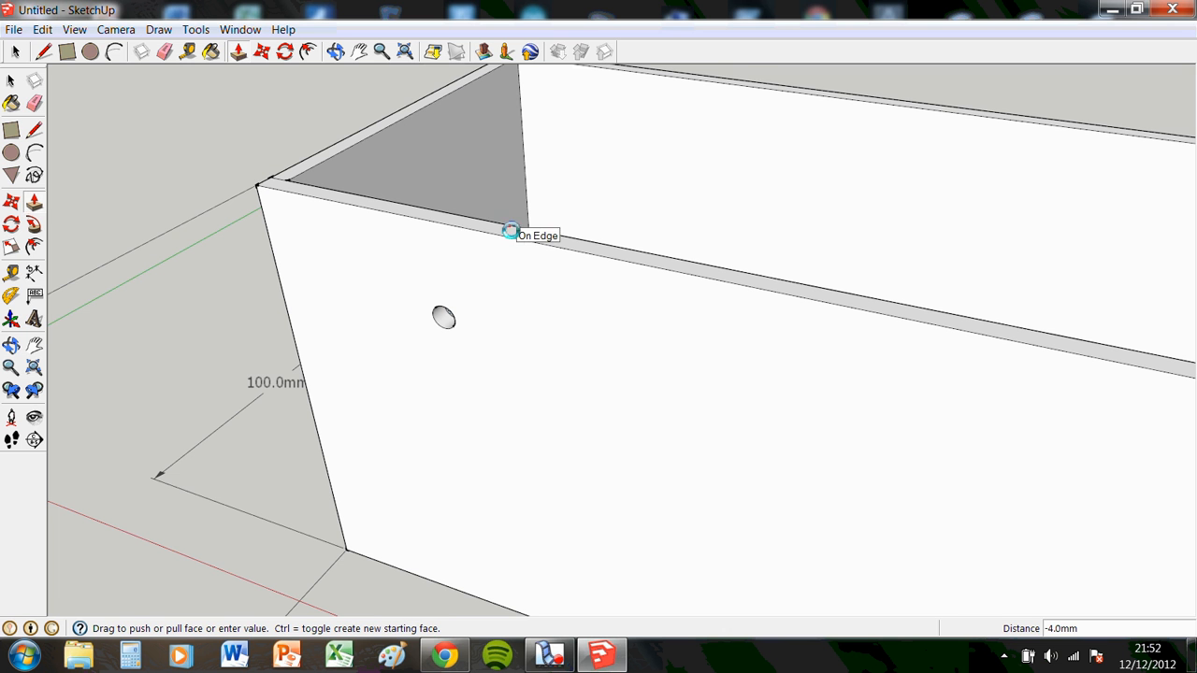
pyautogui.click(510, 234)
pyautogui.moveTo(474, 433)
pyautogui.mouseDown(button='middle')
pyautogui.moveTo(596, 305)
pyautogui.moveTo(695, 248)
pyautogui.moveTo(246, 465)
pyautogui.moveTo(529, 374)
pyautogui.moveTo(262, 454)
pyautogui.moveTo(719, 361)
pyautogui.moveTo(737, 387)
pyautogui.mouseUp(button='middle')
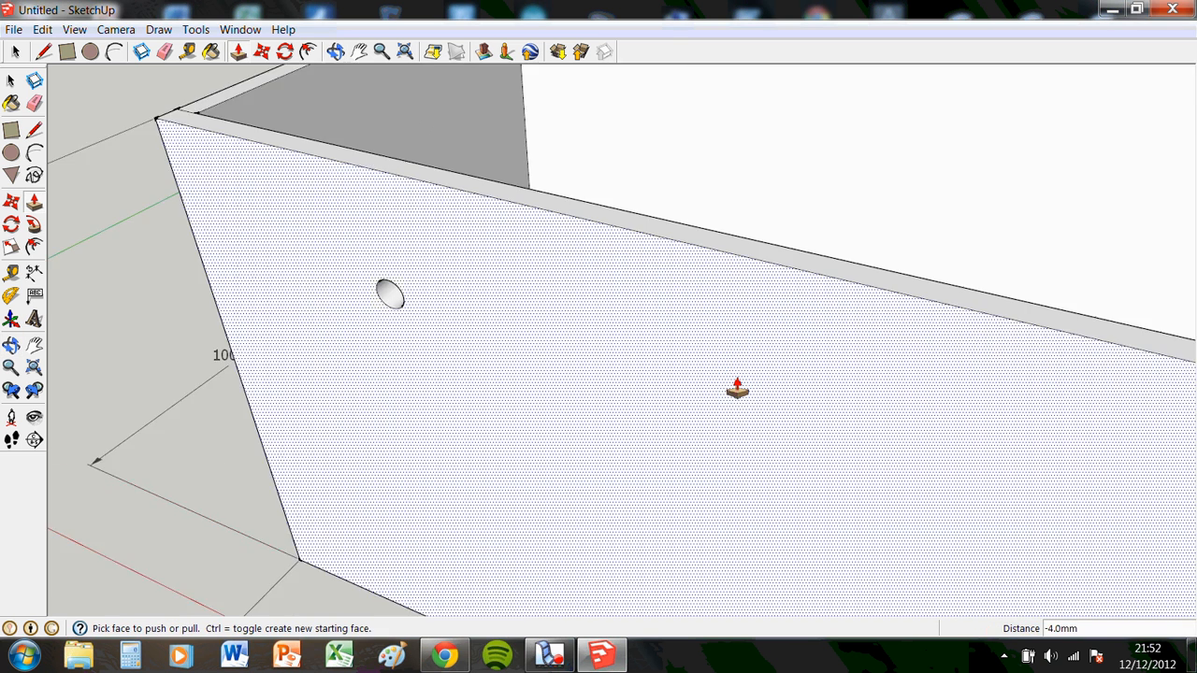
pyautogui.scroll(-4, 739, 393)
pyautogui.moveTo(983, 502); pyautogui.dragTo(939, 432, button='middle')
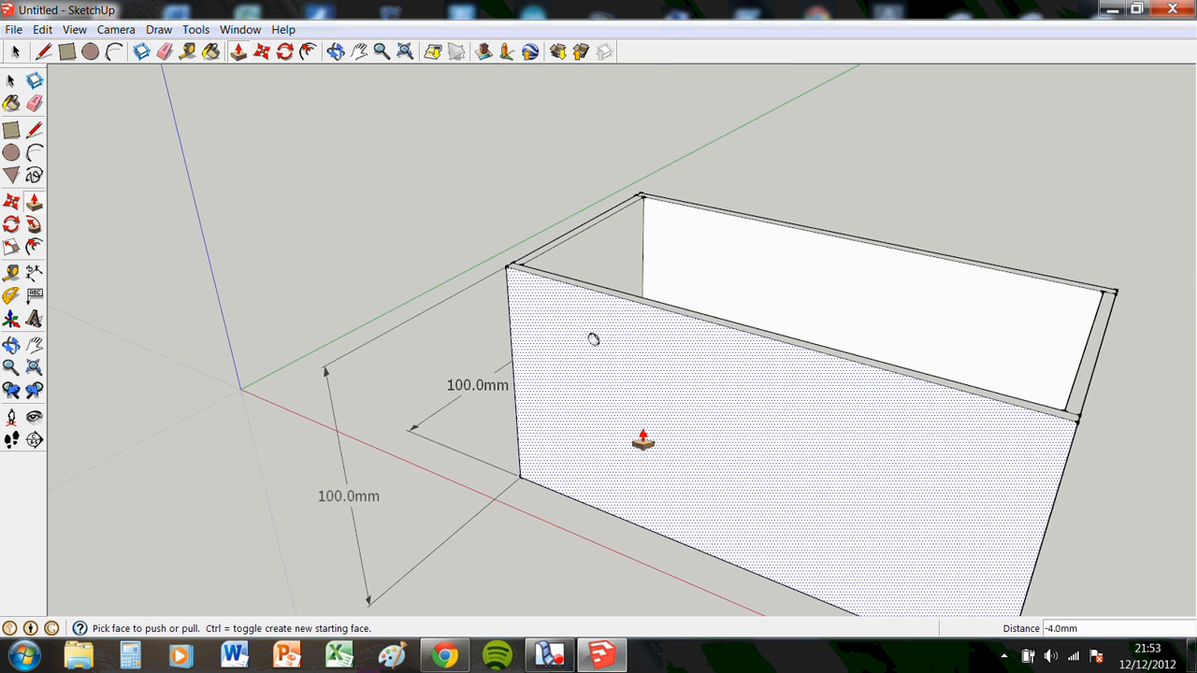
# Step: Draw a closed freehand shape in the middle of the front face and push it 4 mm through the wall as a cut-out
pyautogui.click(34, 177)
pyautogui.moveTo(812, 430)
pyautogui.mouseDown()
pyautogui.moveTo(711, 411)
pyautogui.moveTo(684, 477)
pyautogui.moveTo(835, 499)
pyautogui.moveTo(813, 428)
pyautogui.mouseUp()
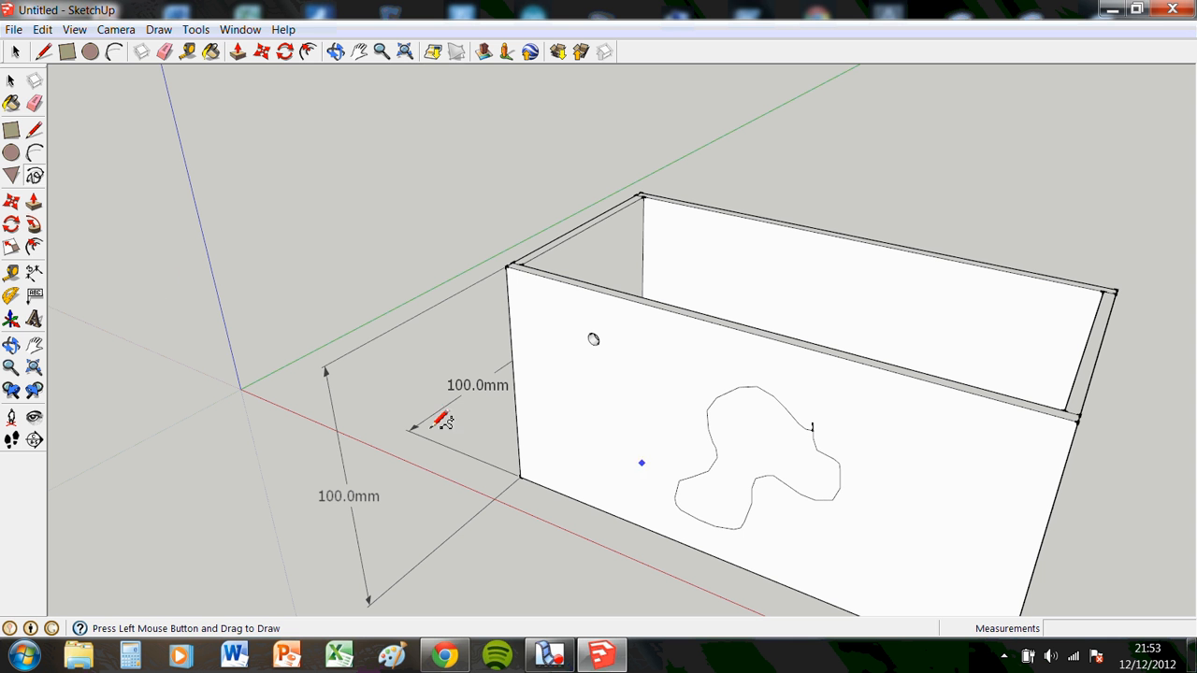
pyautogui.click(33, 200)
pyautogui.click(766, 460)
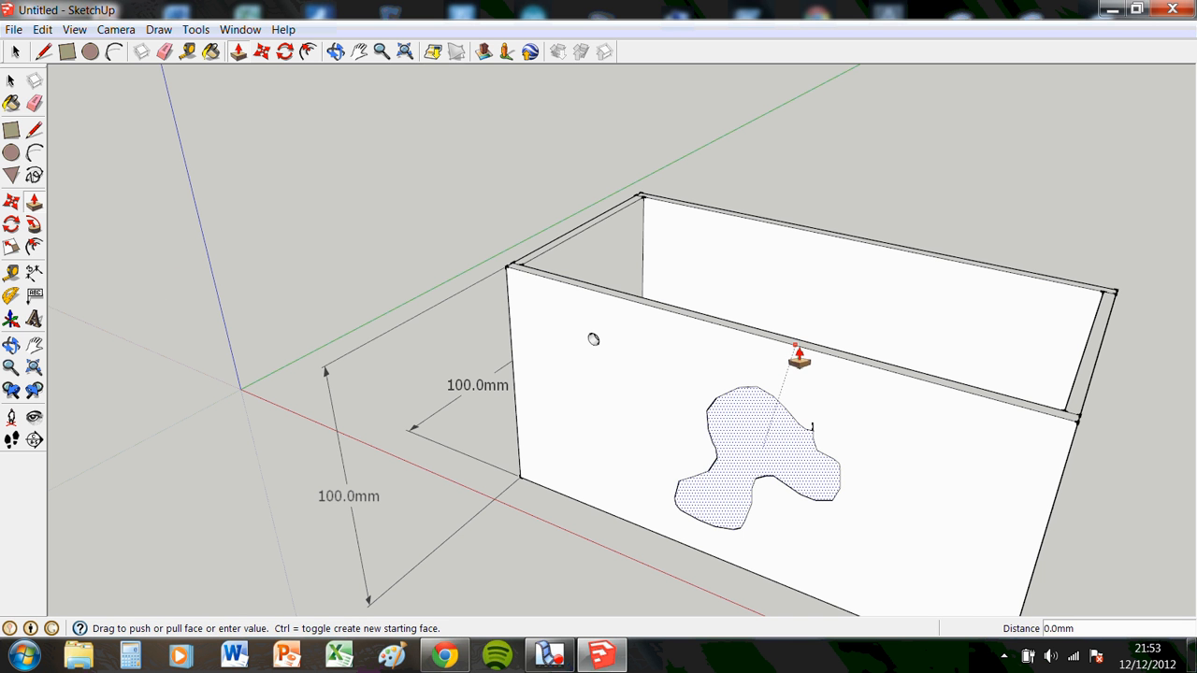
pyautogui.click(806, 348)
pyautogui.moveTo(981, 534)
pyautogui.mouseDown(button='middle')
pyautogui.moveTo(876, 253)
pyautogui.moveTo(1088, 263)
pyautogui.moveTo(888, 523)
pyautogui.moveTo(777, 583)
pyautogui.moveTo(951, 577)
pyautogui.mouseUp(button='middle')
pyautogui.scroll(2, 935, 542)
pyautogui.scroll(-4, 935, 543)
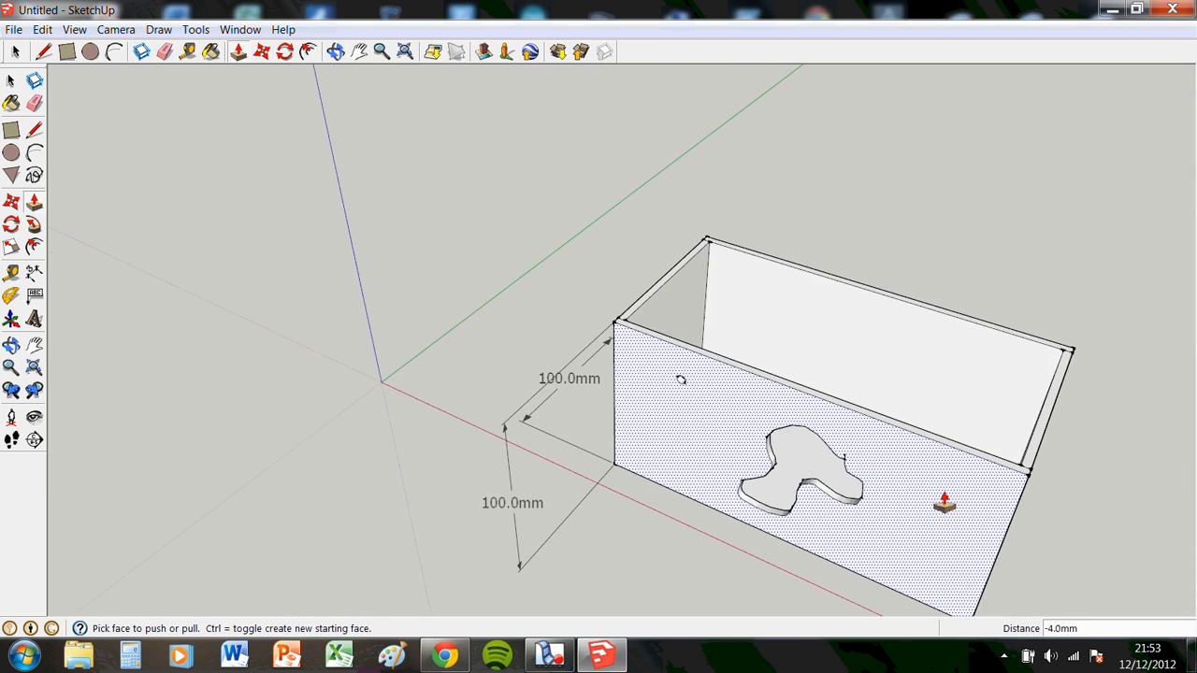
# Step: Undo the freehand cut-out and the closed freehand shape on the front face, keeping the small round hole
pyautogui.press('ctrl')
pyautogui.hotkey('ctrl', 'z')
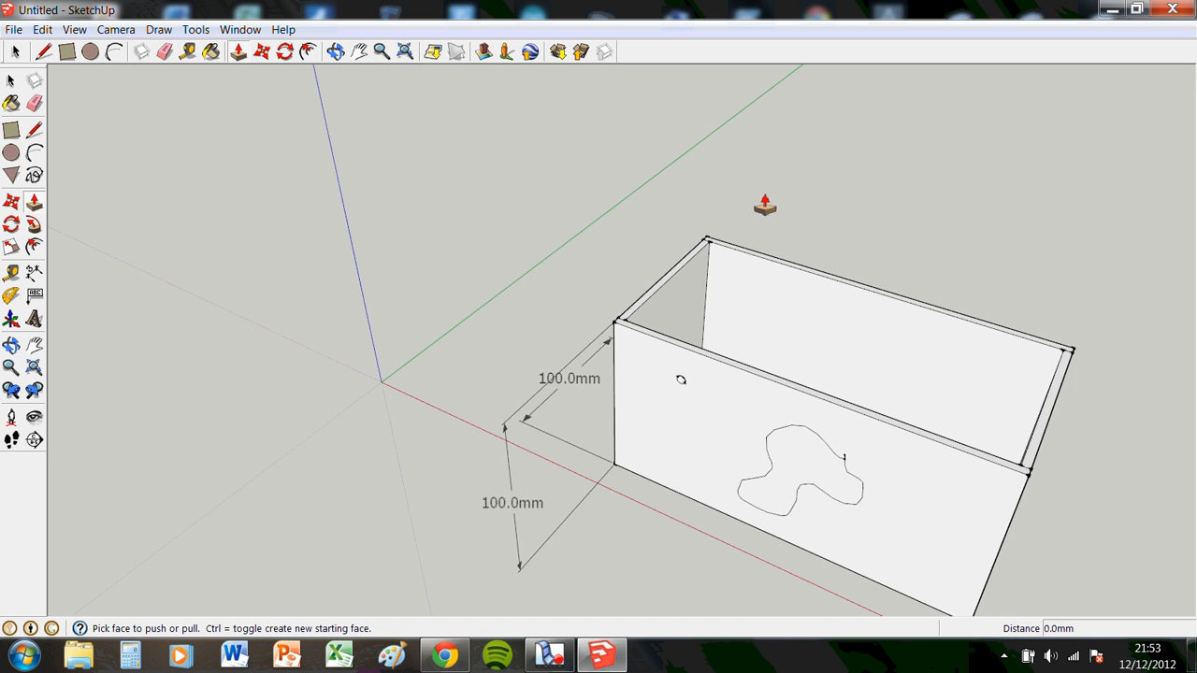
pyautogui.hotkey('ctrl', 'z')
pyautogui.moveTo(815, 464); pyautogui.dragTo(935, 458)
pyautogui.press('p')
pyautogui.moveTo(947, 455); pyautogui.dragTo(112, 309, button='middle')
pyautogui.moveTo(582, 507); pyautogui.dragTo(882, 494, button='middle')
pyautogui.scroll(-2, 860, 358)
pyautogui.scroll(3, 862, 363)
pyautogui.scroll(-2, 862, 364)
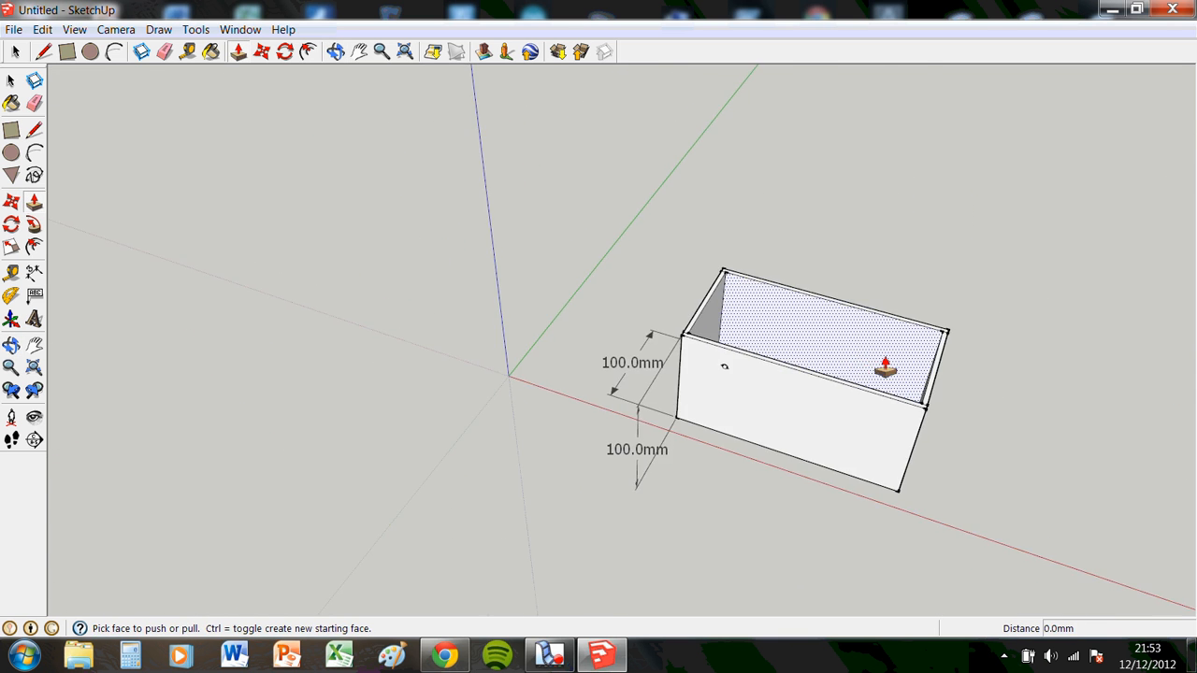
pyautogui.moveTo(815, 361); pyautogui.dragTo(842, 449, button='middle')
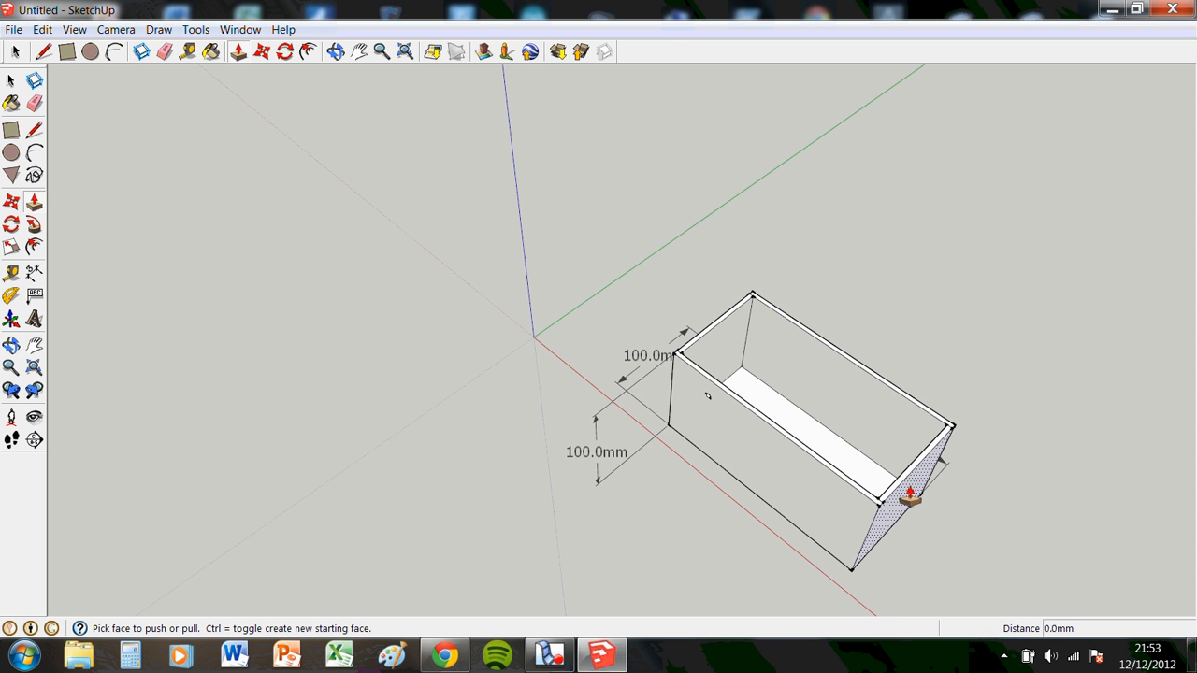
# Step: Open the 3D Warehouse and search its models for "battery"
pyautogui.click(10, 82)
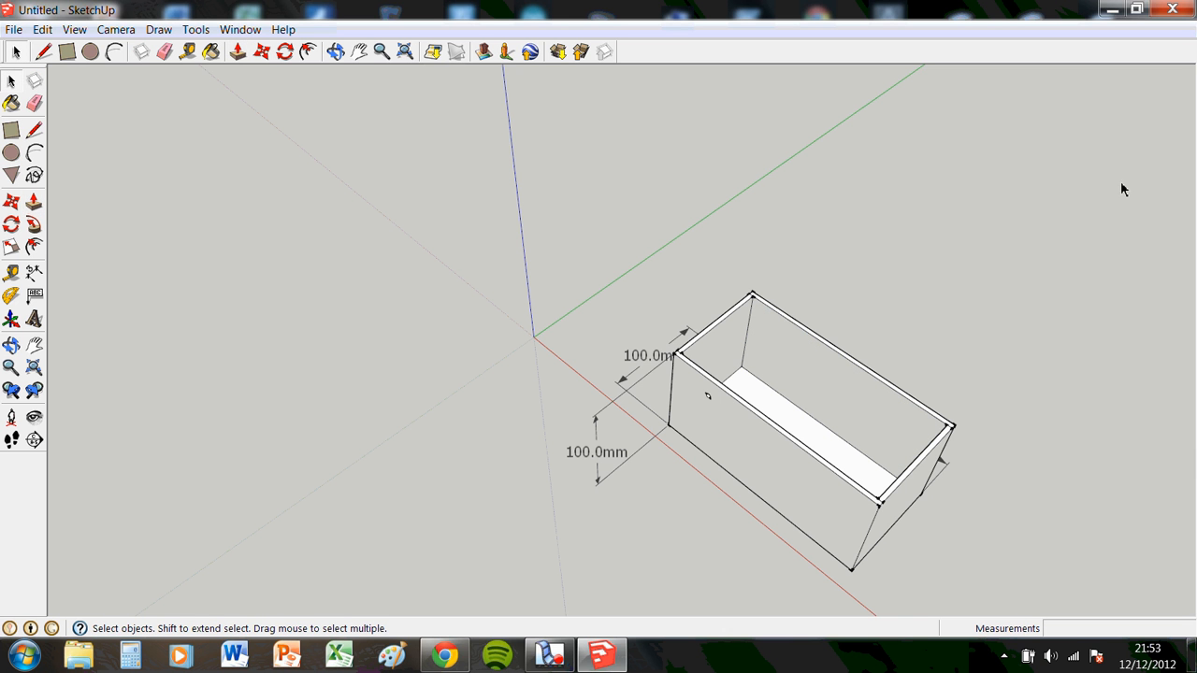
pyautogui.click(557, 52)
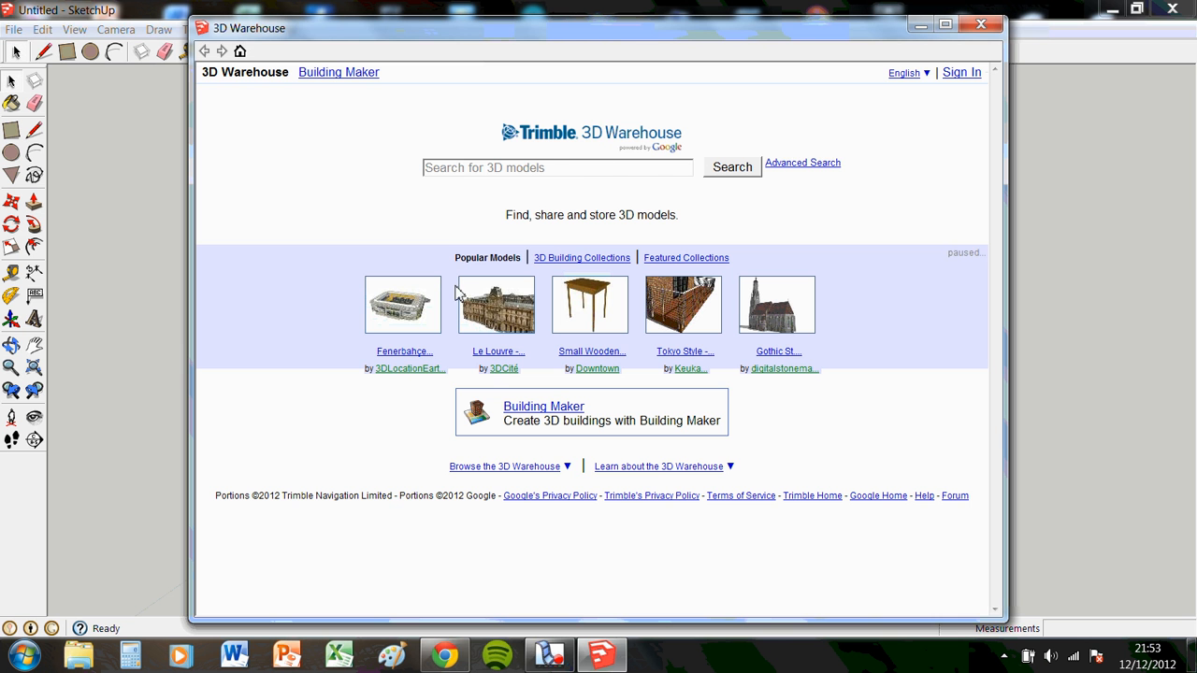
pyautogui.click(608, 165)
pyautogui.write('battery')
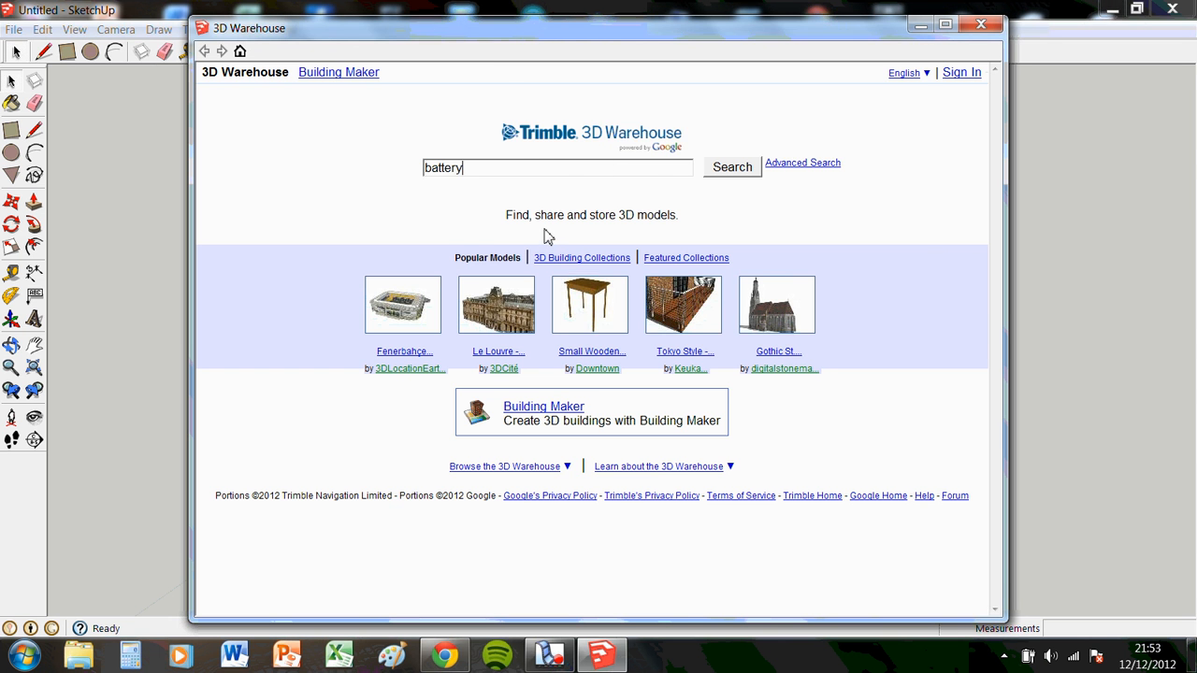
pyautogui.press('Return')
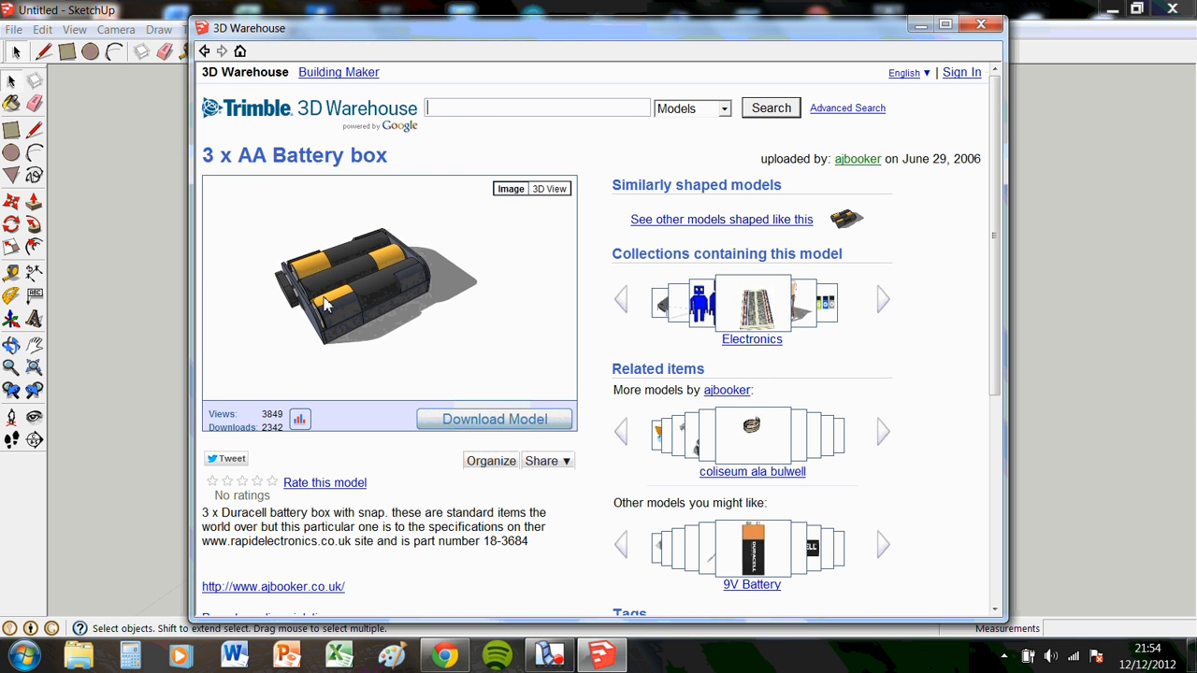
# Step: Load the 3 x AA Battery box directly into the model and place it between the origin and the box
pyautogui.click(469, 422)
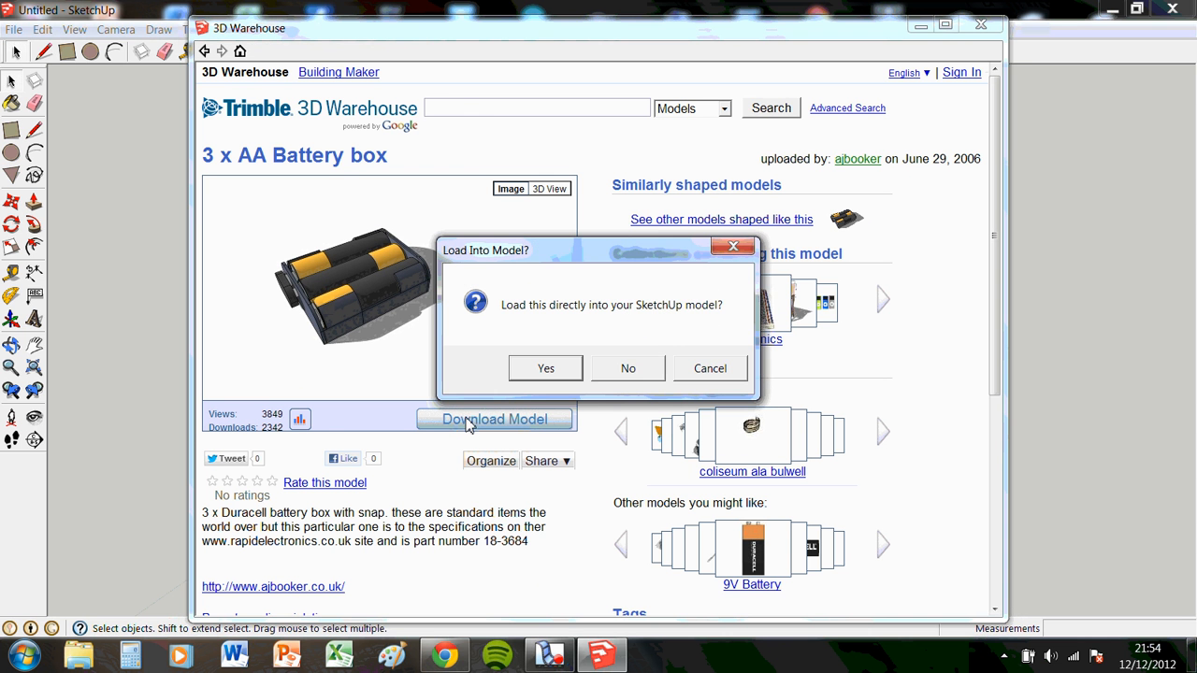
pyautogui.click(559, 370)
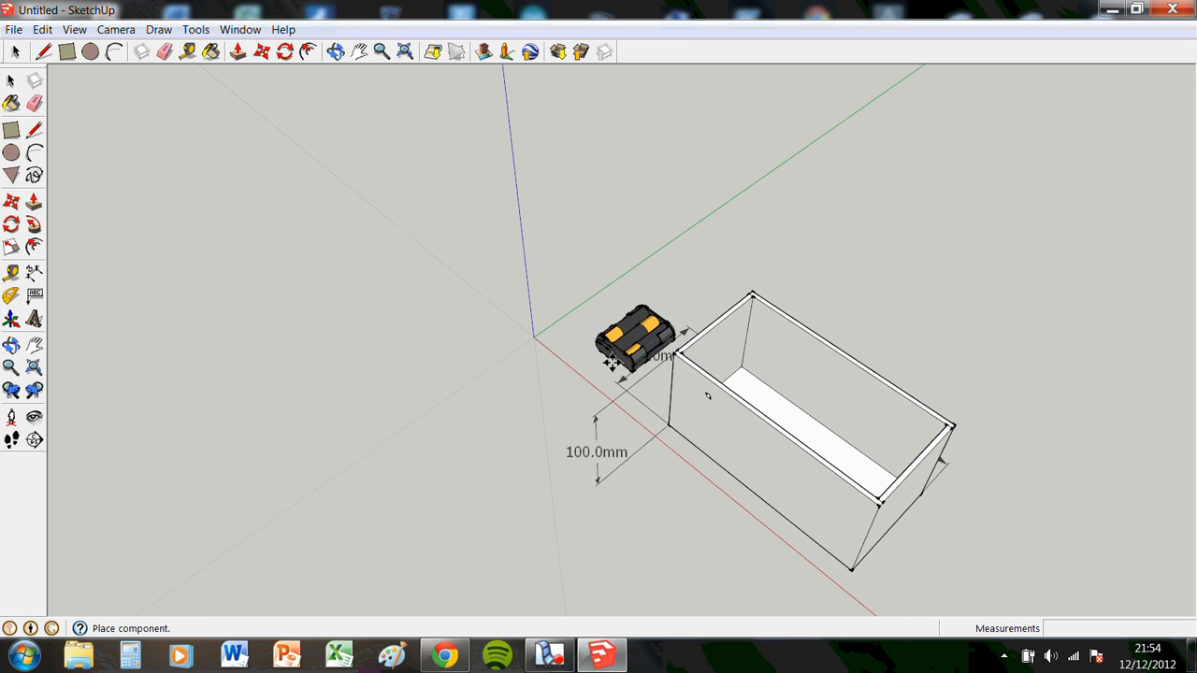
pyautogui.click(610, 363)
# Step: Rotate the battery box 90 degrees in the plane of the box's long side so that it stands on its edge
pyautogui.moveTo(804, 404); pyautogui.dragTo(704, 595, button='middle')
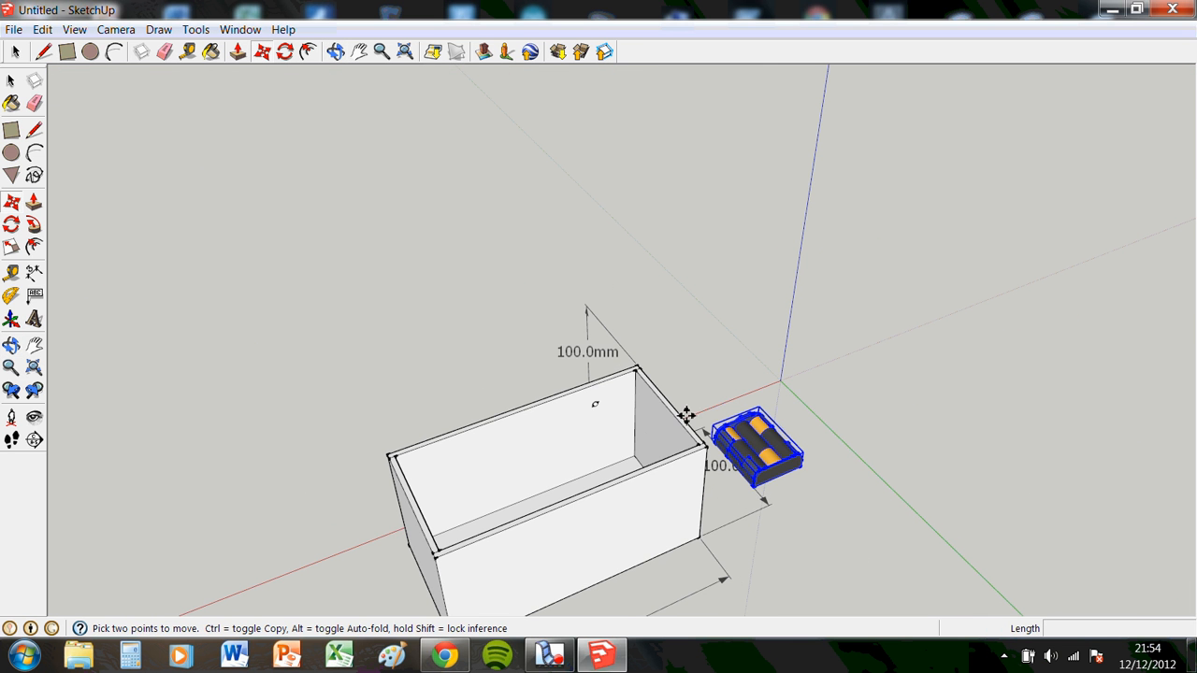
pyautogui.moveTo(663, 443); pyautogui.dragTo(692, 502, button='middle')
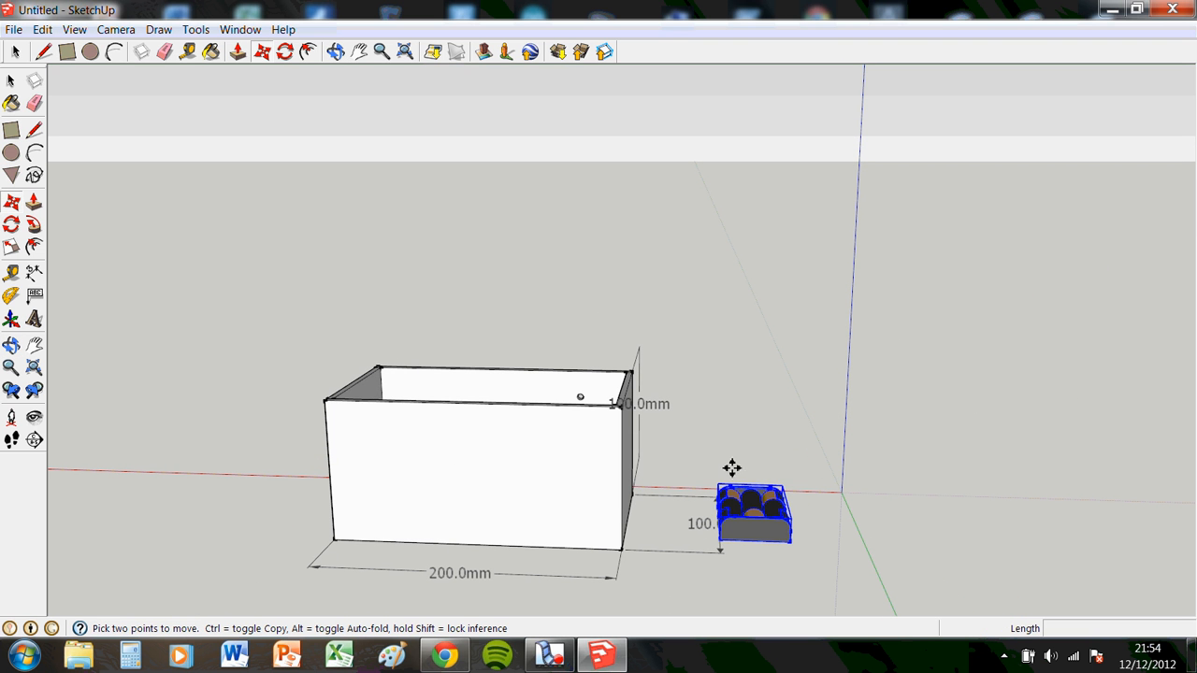
pyautogui.moveTo(815, 512); pyautogui.dragTo(780, 526, button='middle')
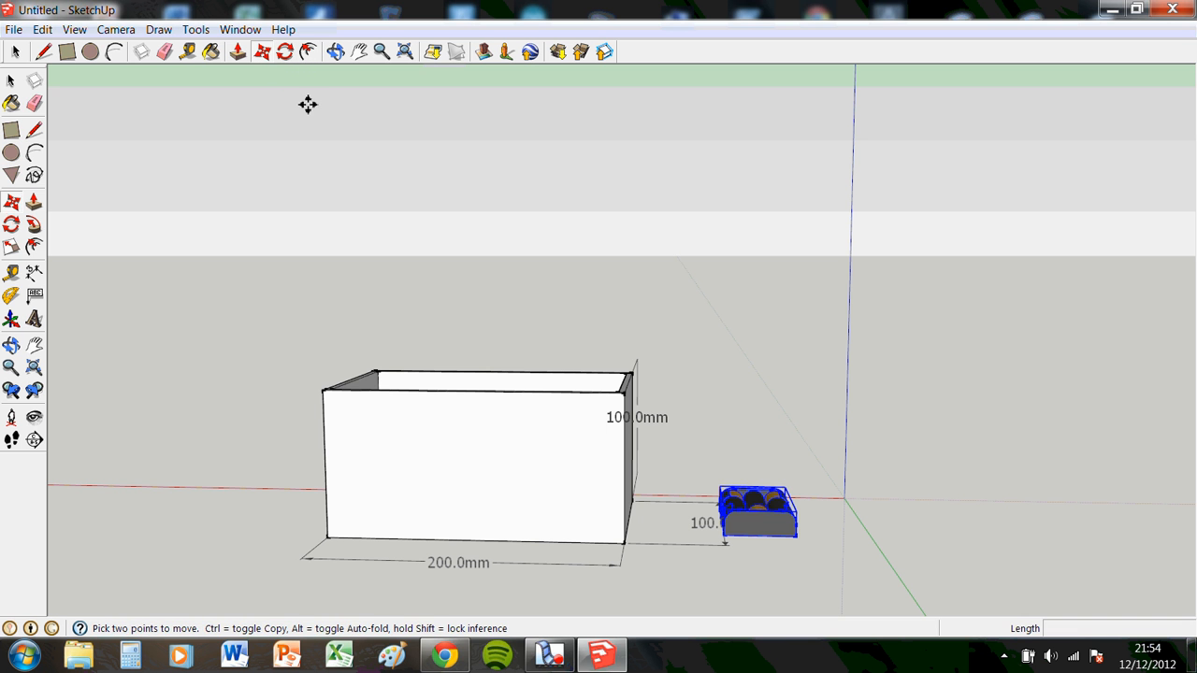
pyautogui.click(284, 52)
pyautogui.scroll(3, 748, 524)
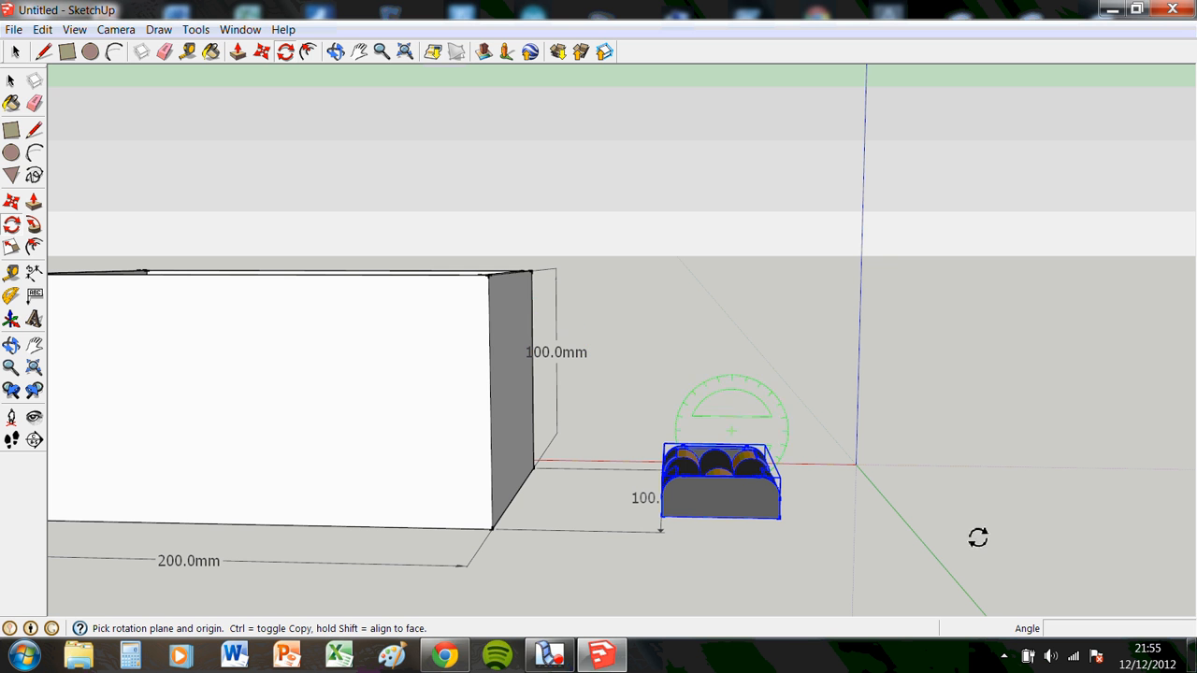
pyautogui.click(719, 500)
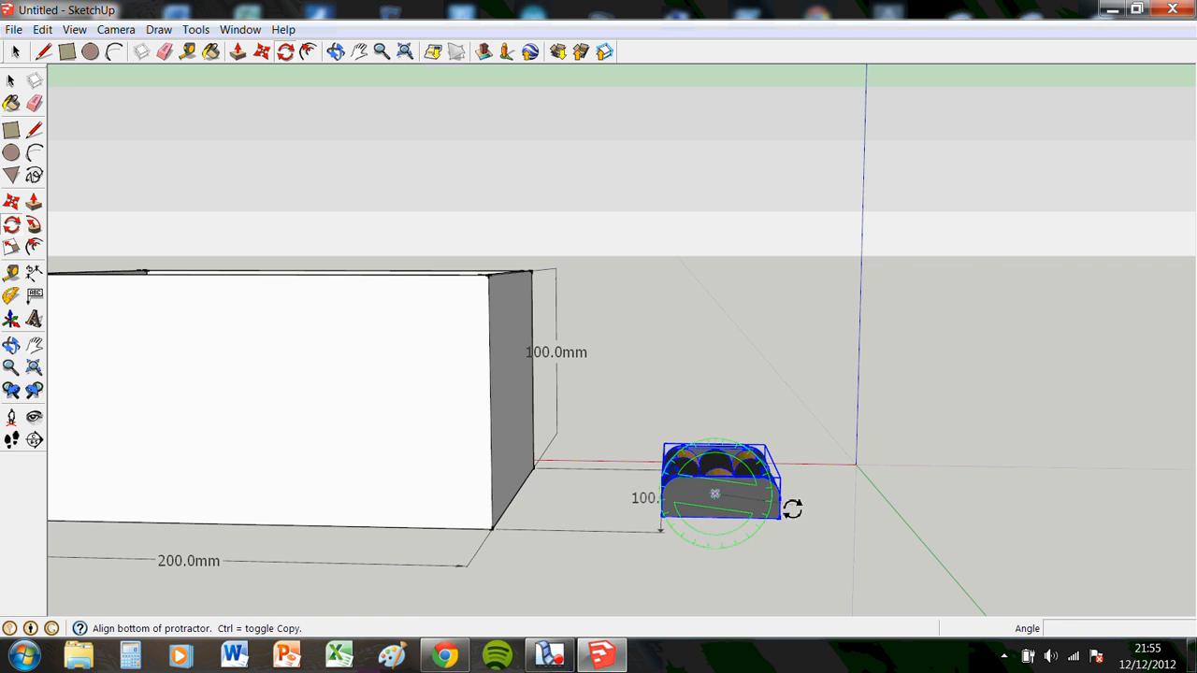
pyautogui.click(1075, 504)
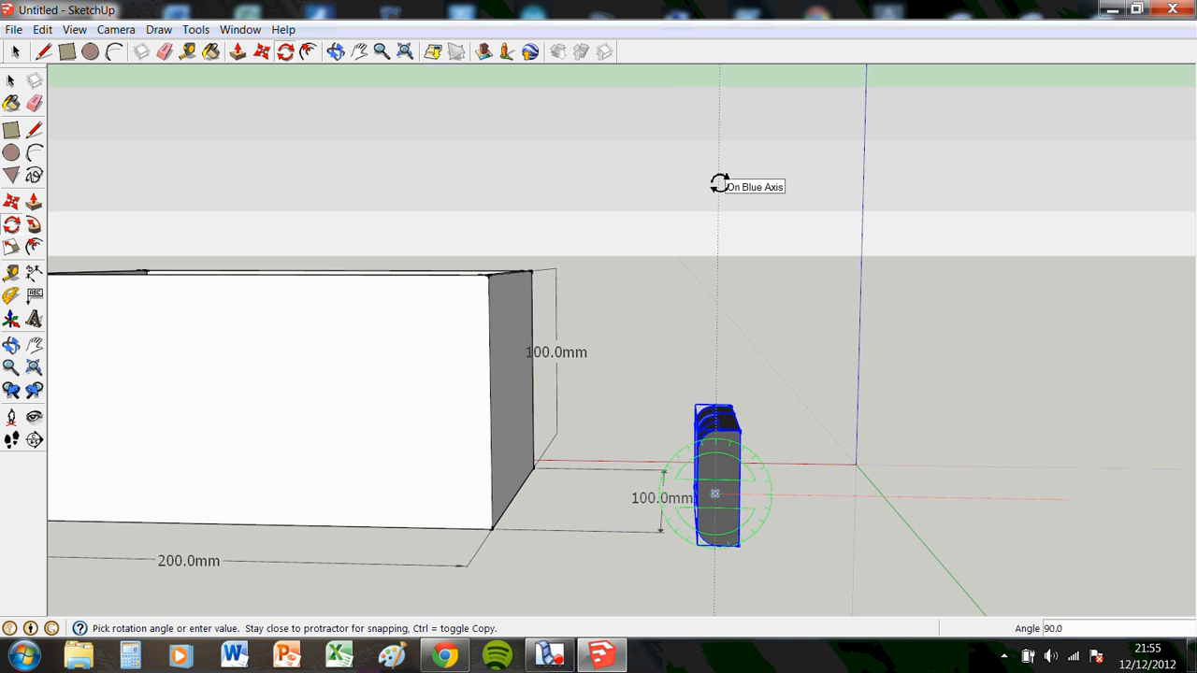
pyautogui.click(718, 183)
# Step: Move the battery box about 107 mm along the red axis so that it sits inside the box near the end wall
pyautogui.moveTo(988, 428); pyautogui.dragTo(705, 252, button='middle')
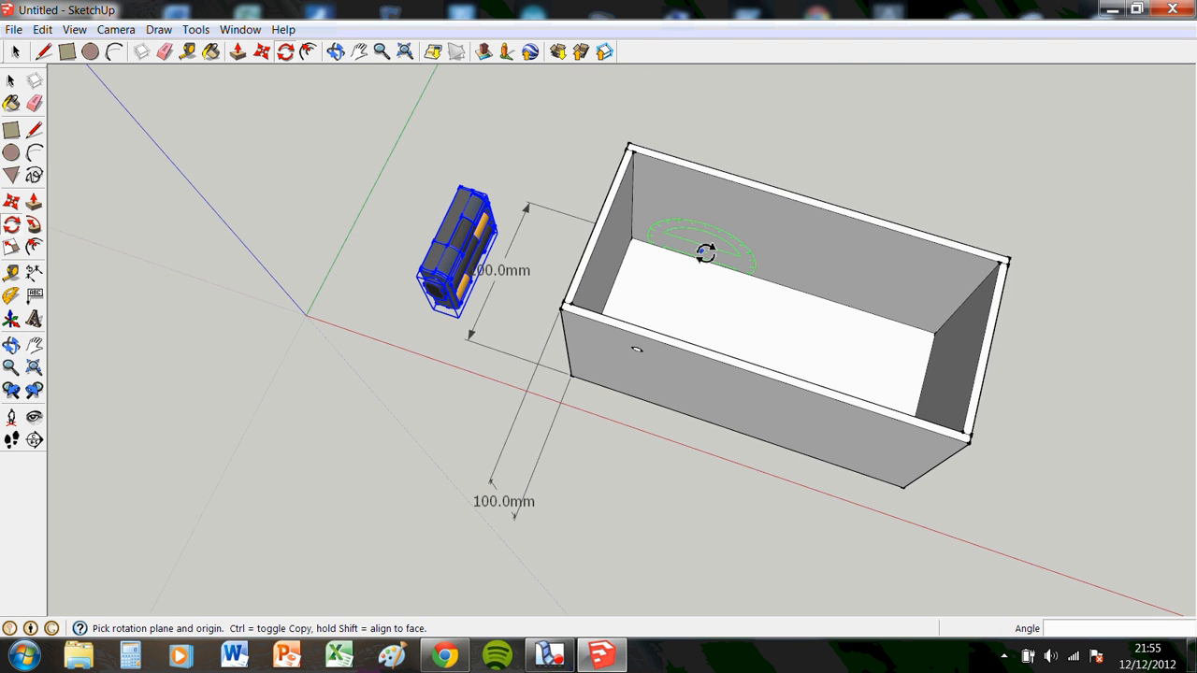
pyautogui.click(263, 54)
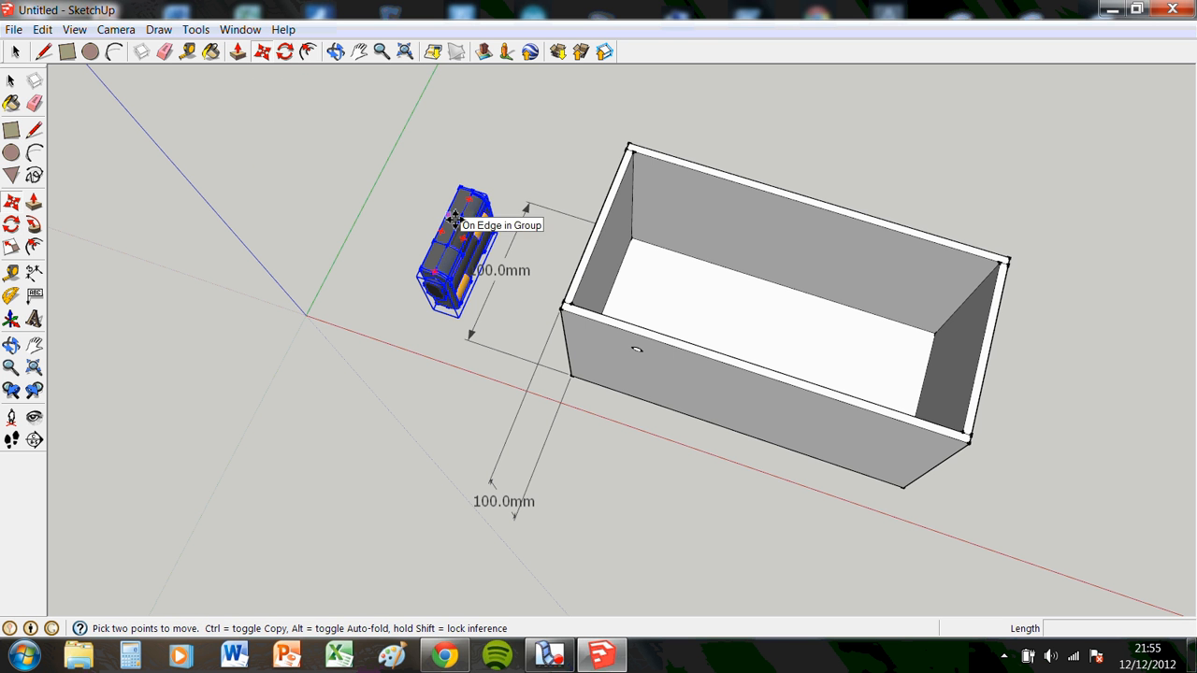
pyautogui.moveTo(555, 241); pyautogui.dragTo(482, 236, button='middle')
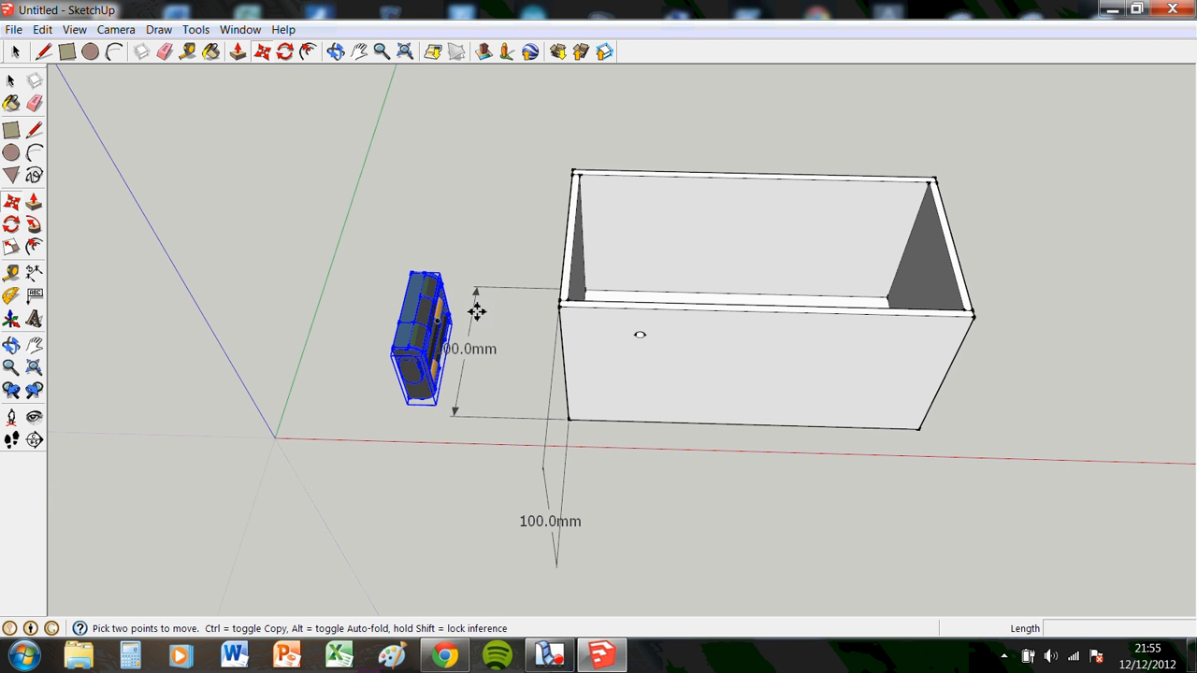
pyautogui.moveTo(479, 154); pyautogui.dragTo(842, 167, button='middle')
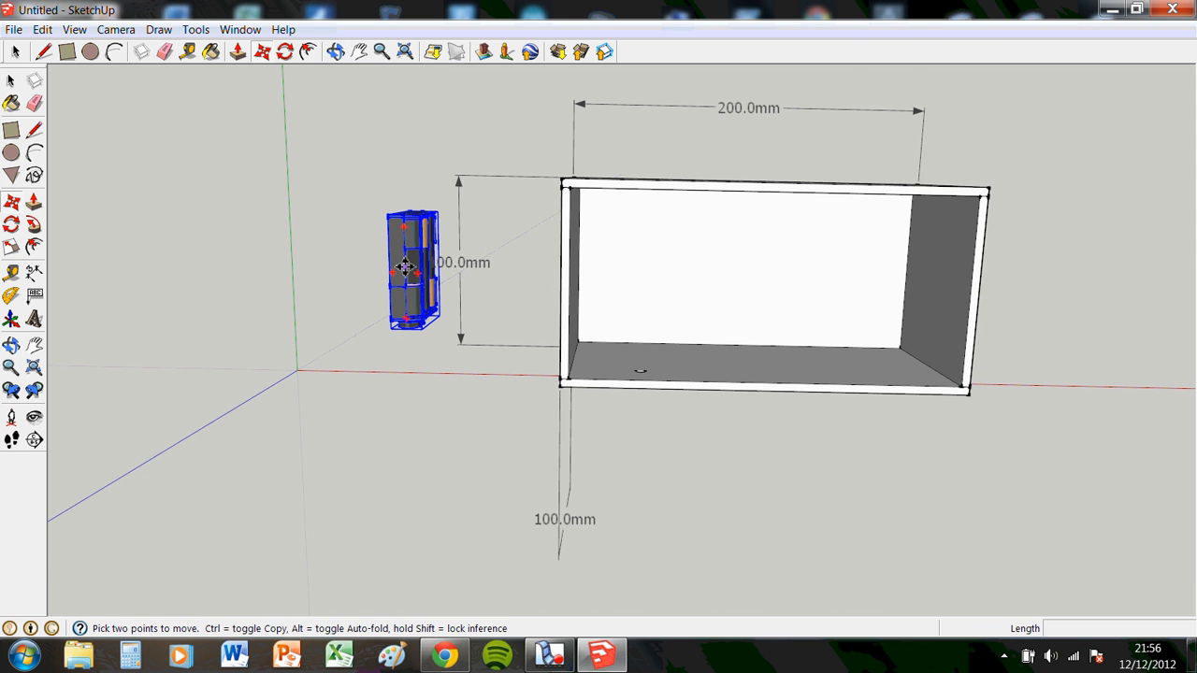
pyautogui.click(403, 267)
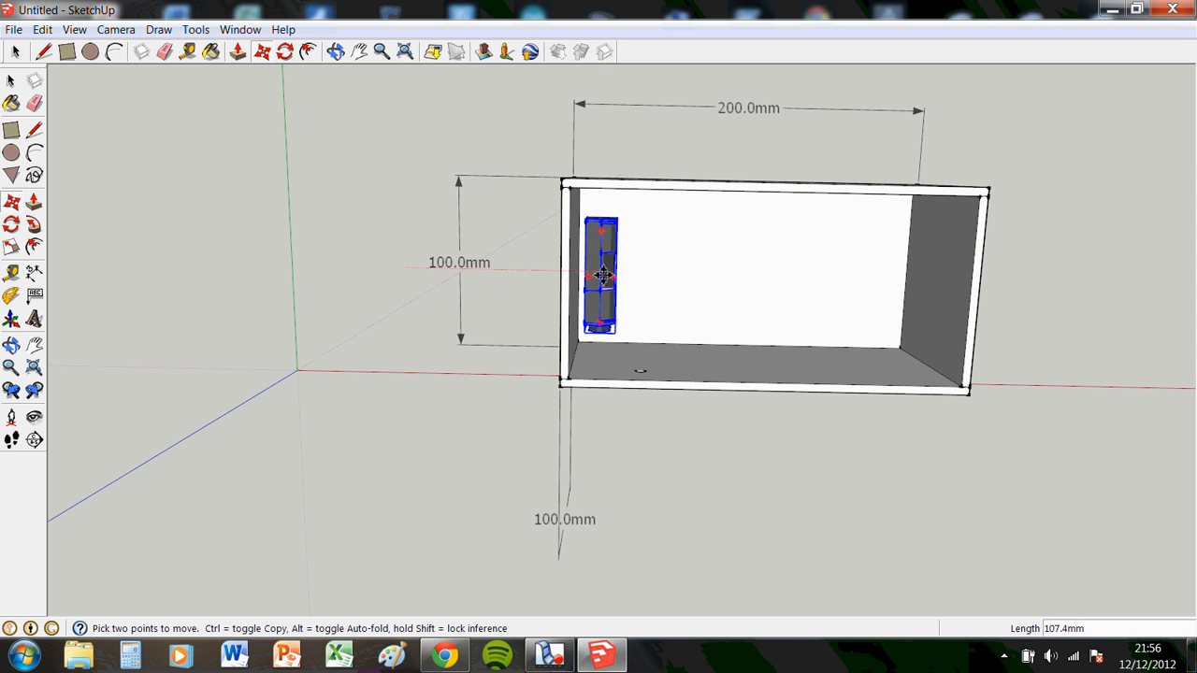
# Step: Raise the battery box along the blue axis so that it sits above the box's floor
pyautogui.moveTo(751, 403); pyautogui.dragTo(696, 384, button='middle')
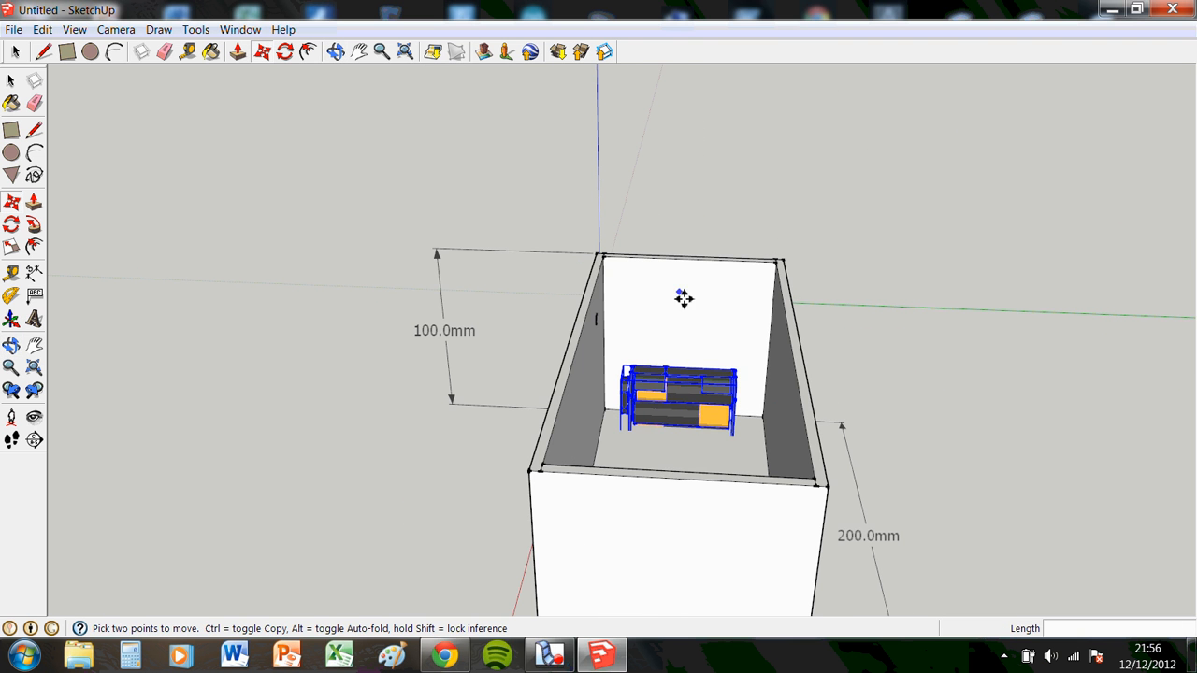
pyautogui.moveTo(715, 574); pyautogui.dragTo(698, 431, button='middle')
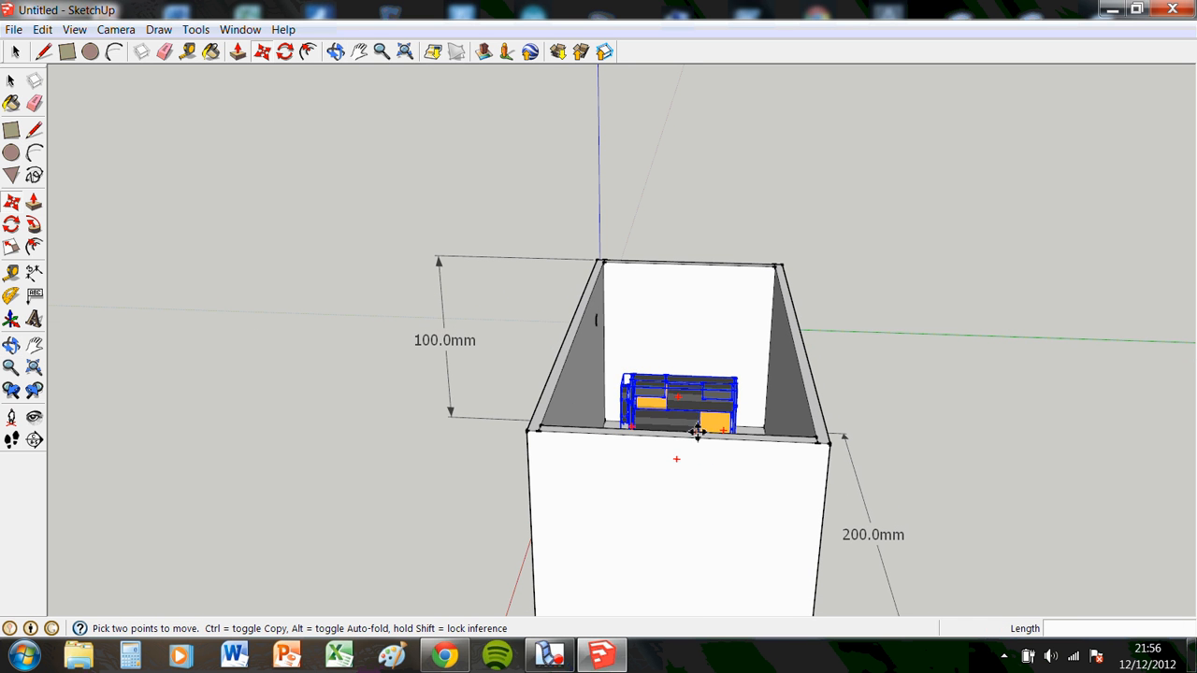
pyautogui.click(690, 414)
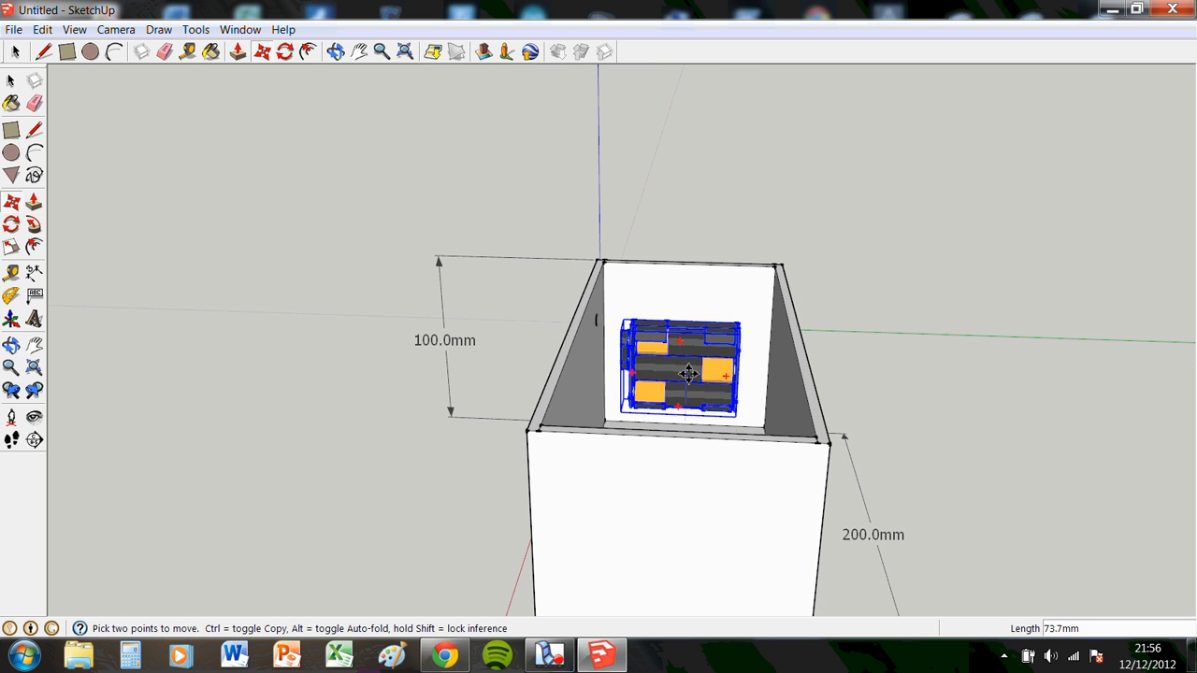
pyautogui.click(689, 375)
# Step: Move the battery box along the red axis against the inside of the nearby end wall
pyautogui.moveTo(641, 393); pyautogui.dragTo(1180, 453, button='middle')
pyautogui.moveTo(684, 290); pyautogui.dragTo(627, 440, button='middle')
pyautogui.moveTo(639, 280); pyautogui.dragTo(650, 323, button='middle')
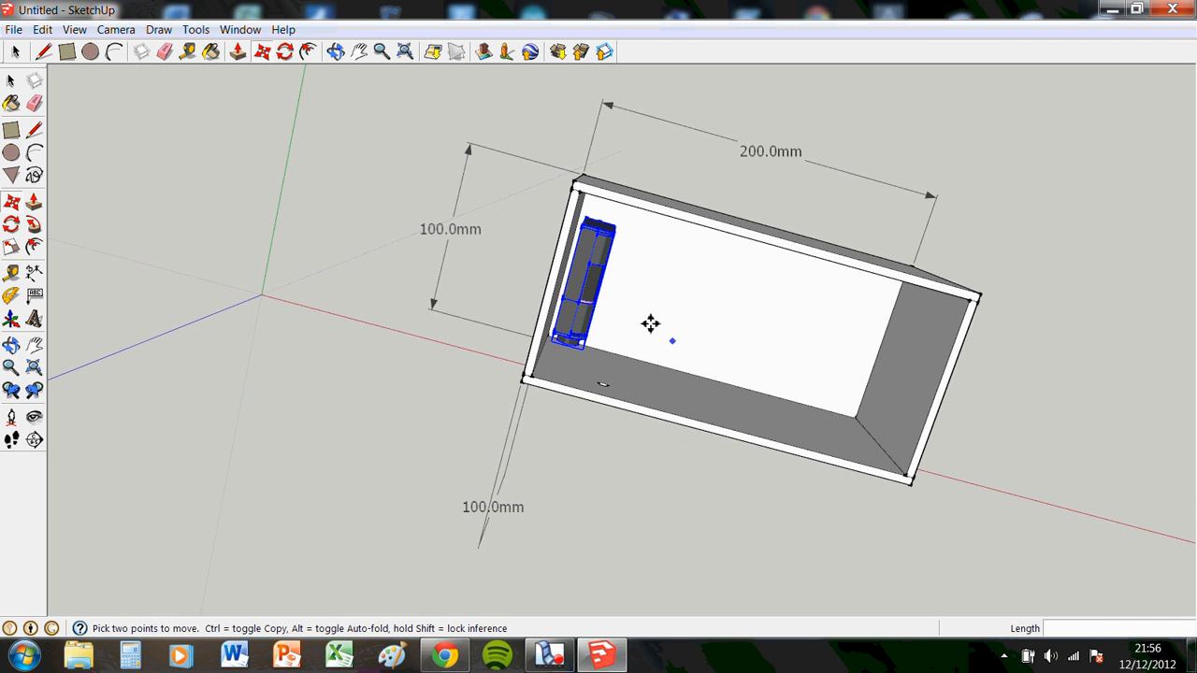
pyautogui.scroll(6, 563, 276)
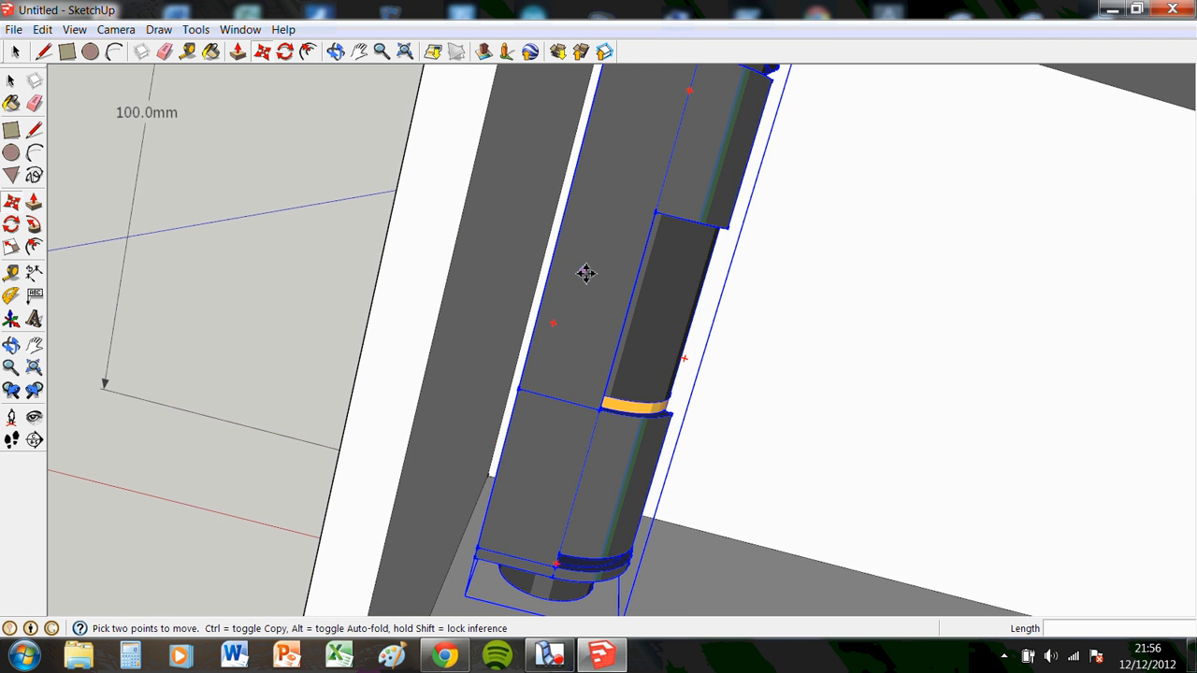
pyautogui.moveTo(634, 342); pyautogui.dragTo(704, 333, button='middle')
pyautogui.click(643, 289)
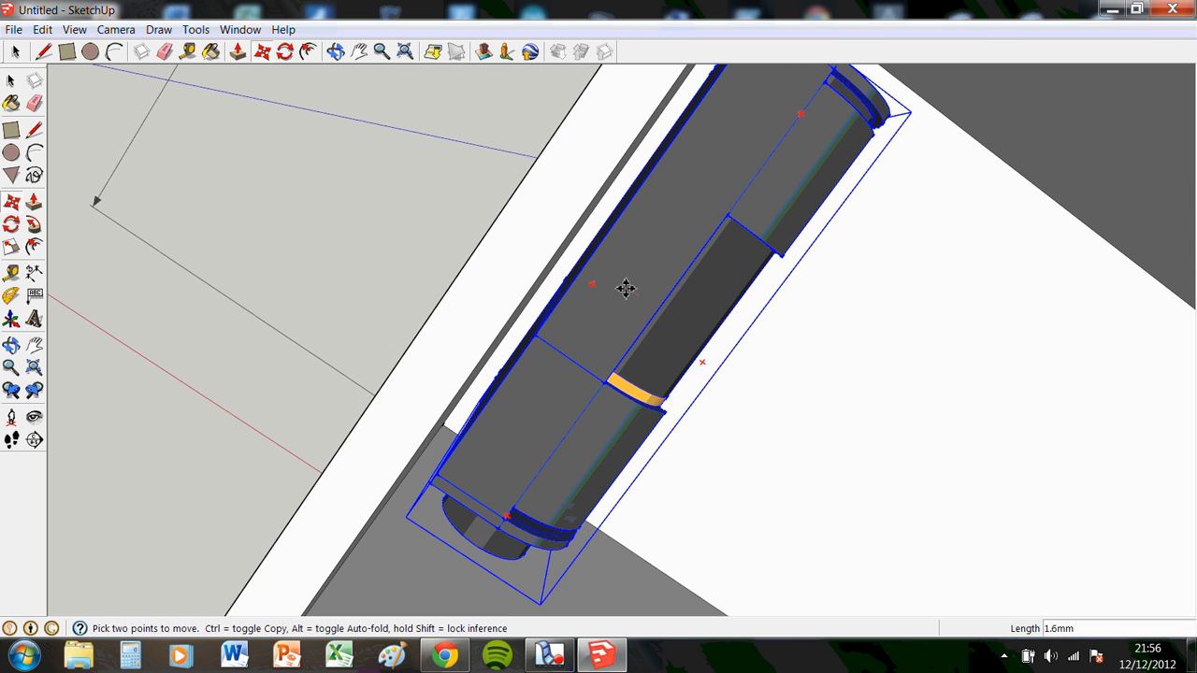
pyautogui.click(609, 278)
# Step: Examine the battery box's position relative to the end wall and floor from several angles, with nothing selected
pyautogui.moveTo(659, 316); pyautogui.dragTo(461, 140, button='middle')
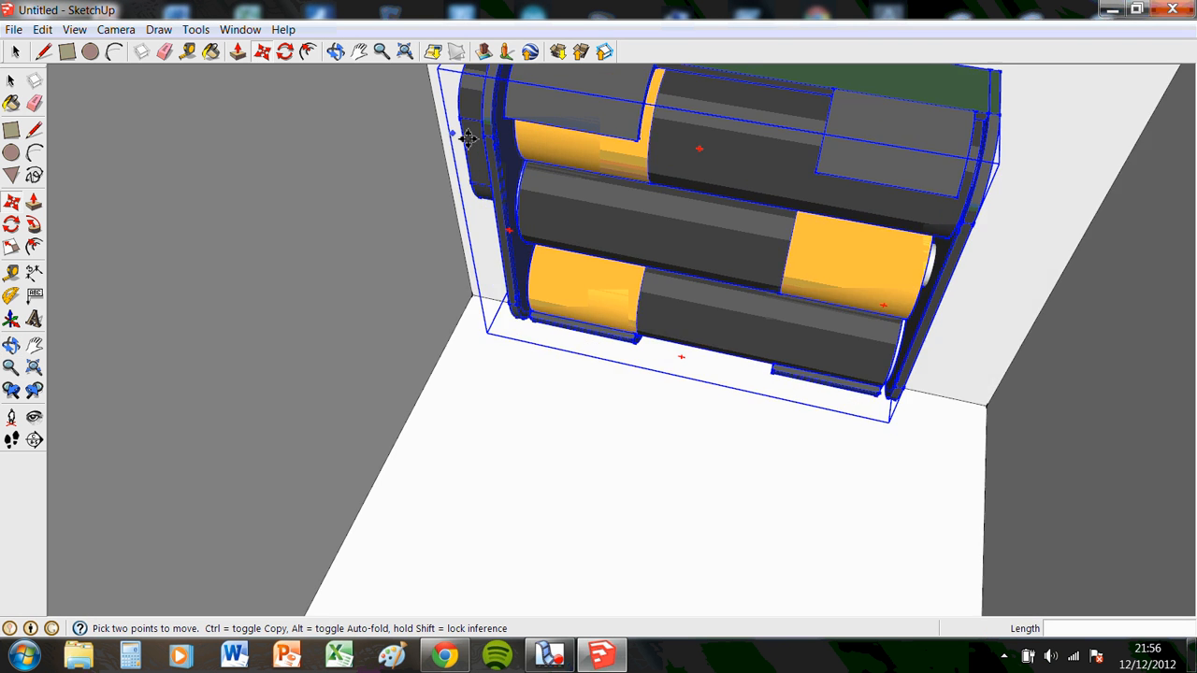
pyautogui.scroll(2, 468, 139)
pyautogui.scroll(-4, 481, 149)
pyautogui.scroll(-3, 573, 169)
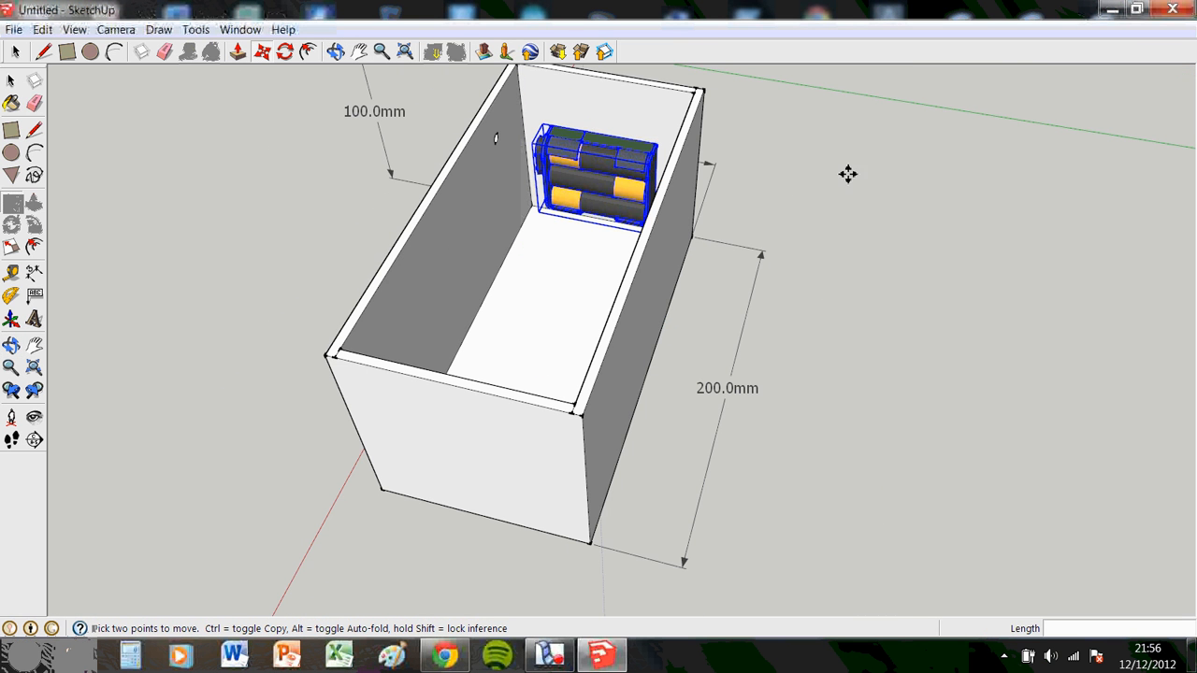
pyautogui.press('m')
pyautogui.click(11, 81)
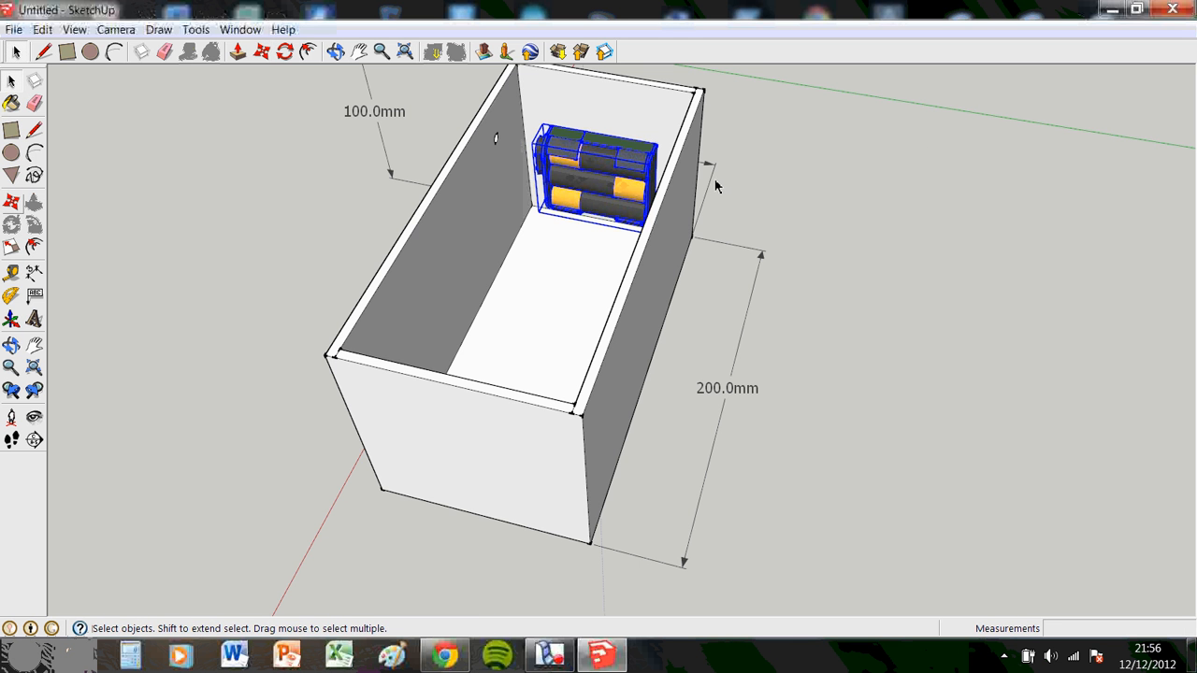
pyautogui.click(814, 166)
pyautogui.moveTo(813, 165); pyautogui.dragTo(982, 327, button='middle')
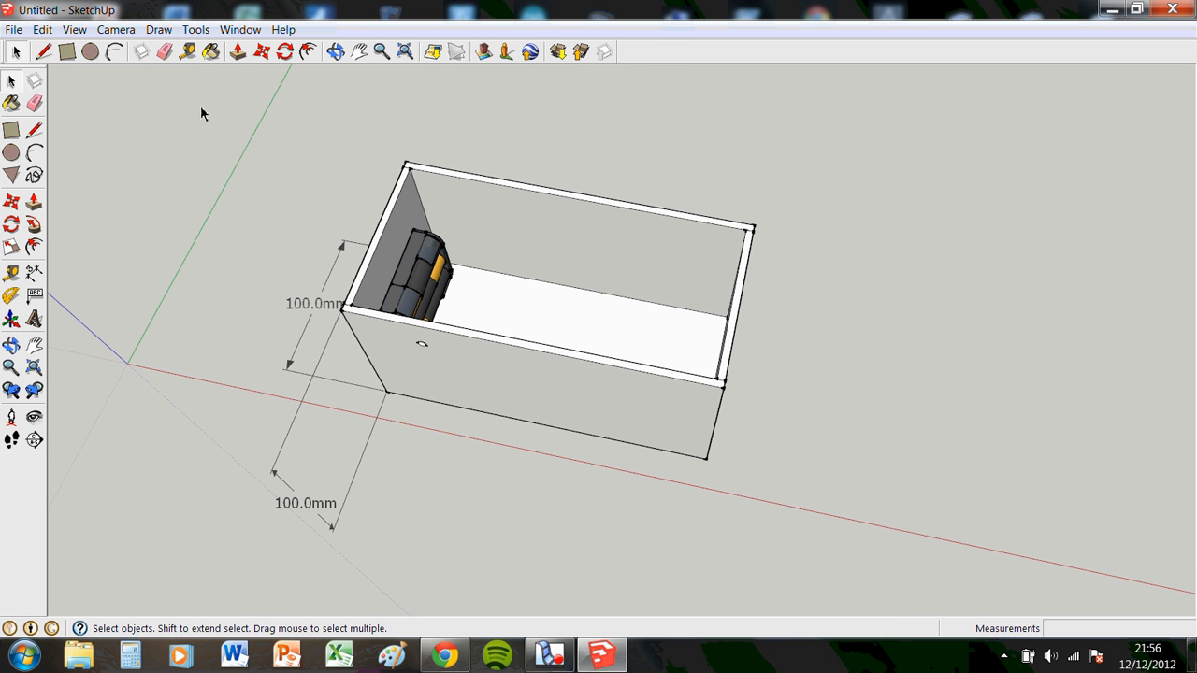
# Step: Lock the battery box component in its position inside the box
pyautogui.click(416, 289)
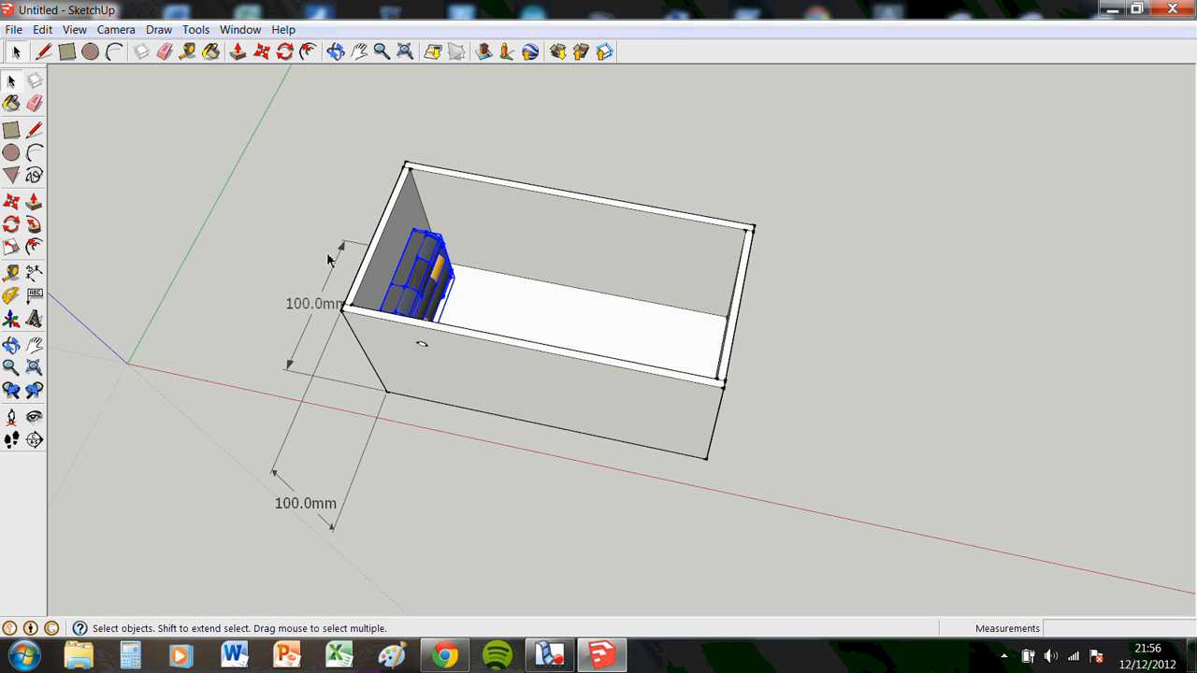
pyautogui.rightClick(421, 279)
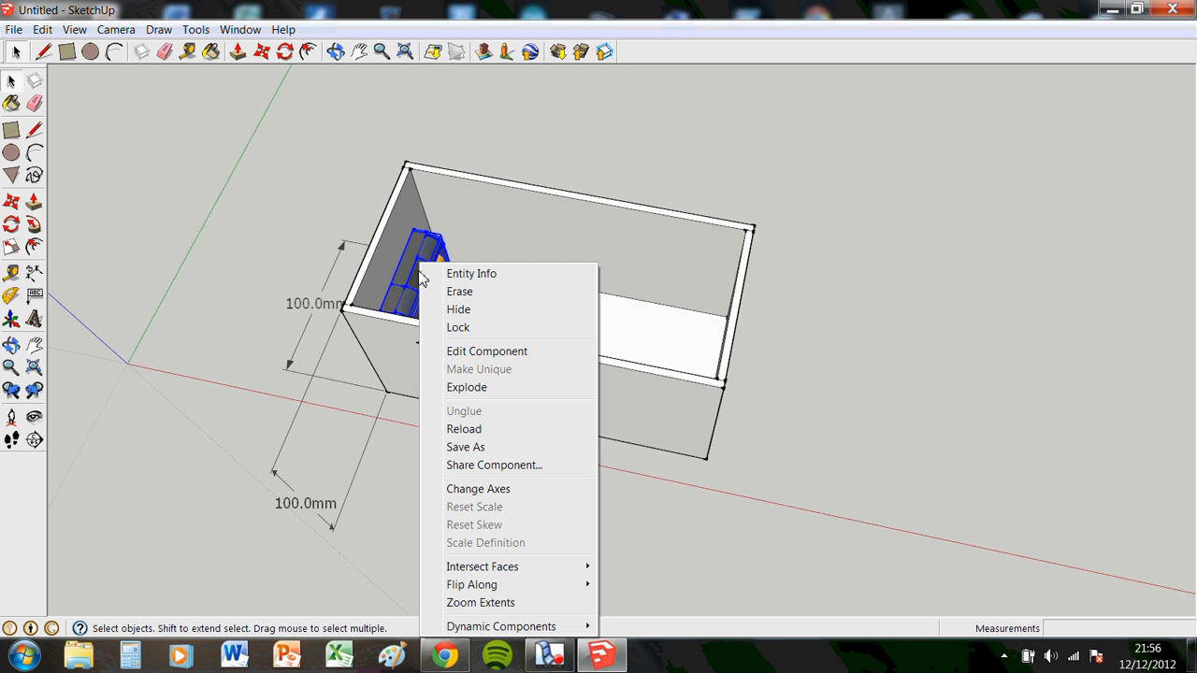
pyautogui.click(455, 327)
# Step: Check the lock by selecting the box's end together with the battery box, then the battery box alone
pyautogui.click(548, 182)
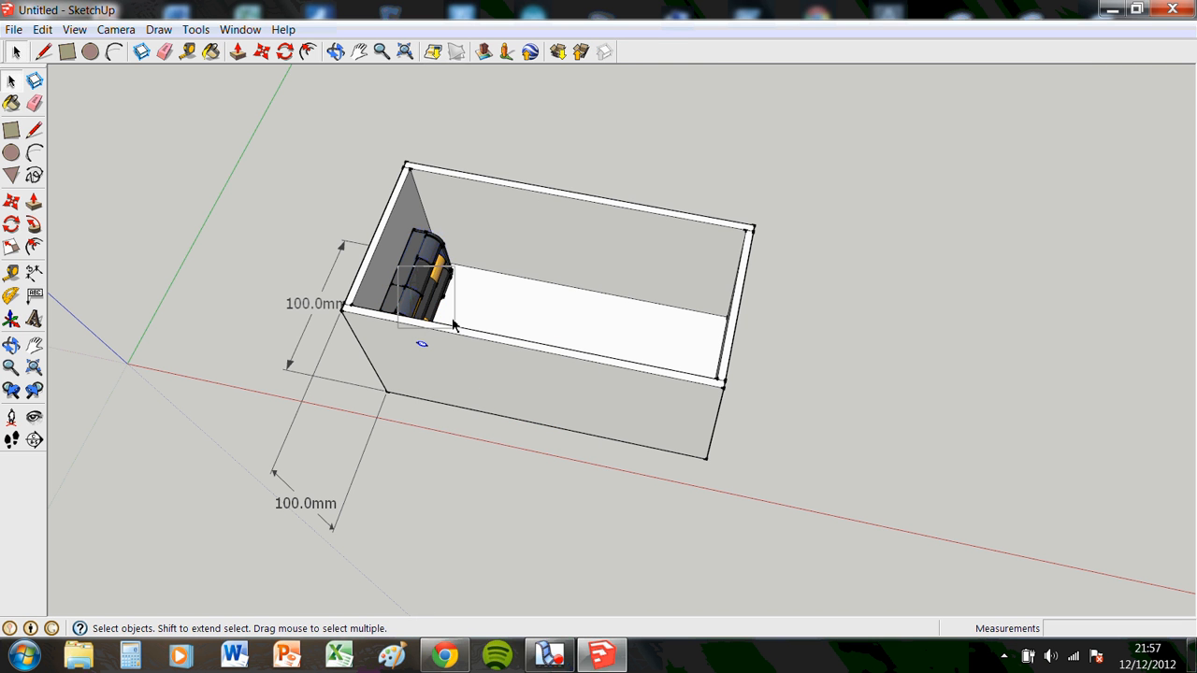
pyautogui.moveTo(187, 129); pyautogui.dragTo(587, 360)
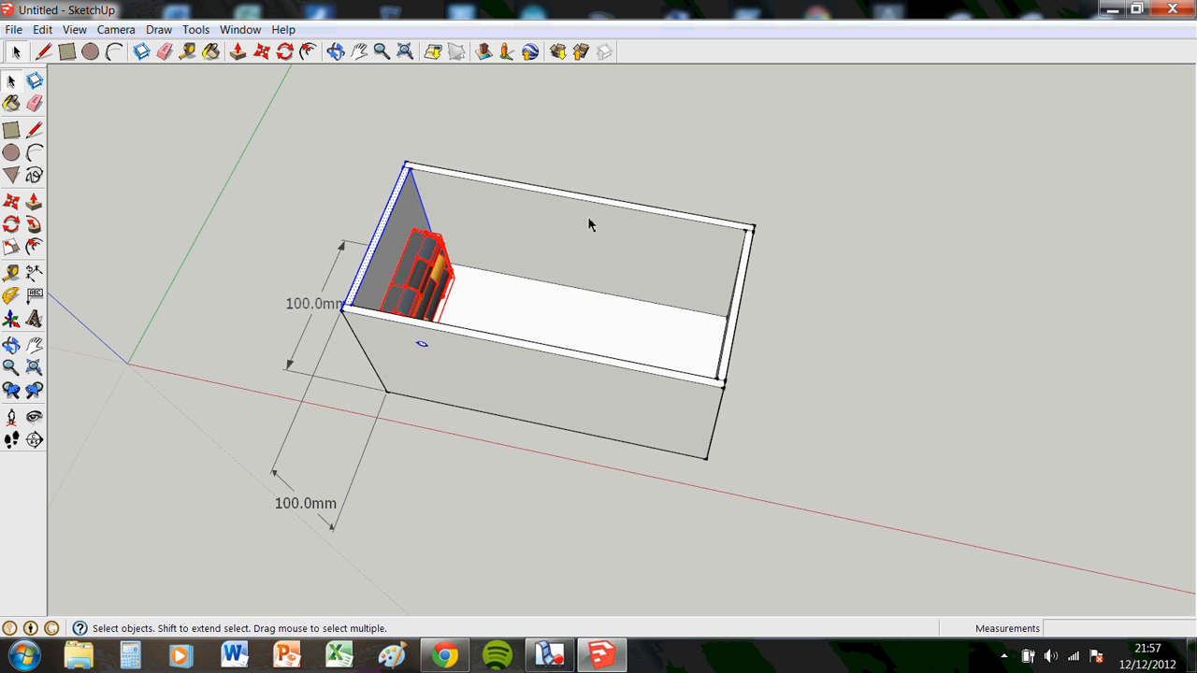
pyautogui.click(480, 102)
pyautogui.click(417, 268)
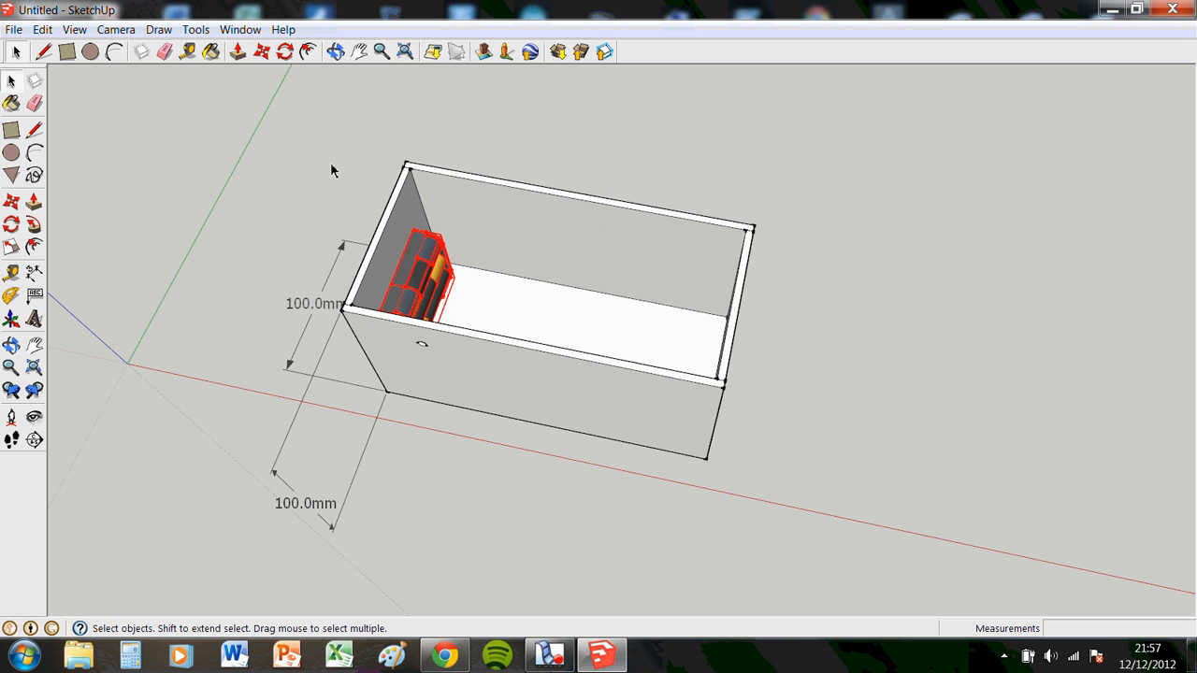
# Step: Check the battery box's context options, including Unlock, then select the whole box with it and clear the selection
pyautogui.click(332, 170)
pyautogui.click(439, 273)
pyautogui.rightClick(434, 264)
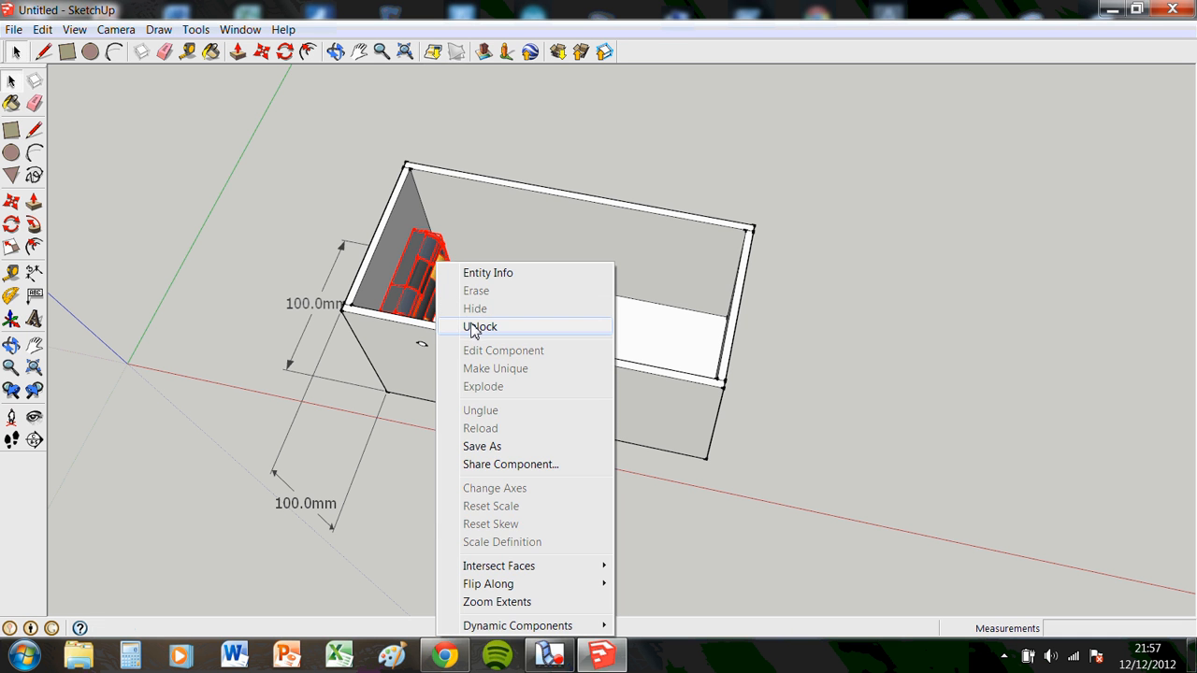
pyautogui.click(529, 166)
pyautogui.moveTo(225, 115); pyautogui.dragTo(872, 506)
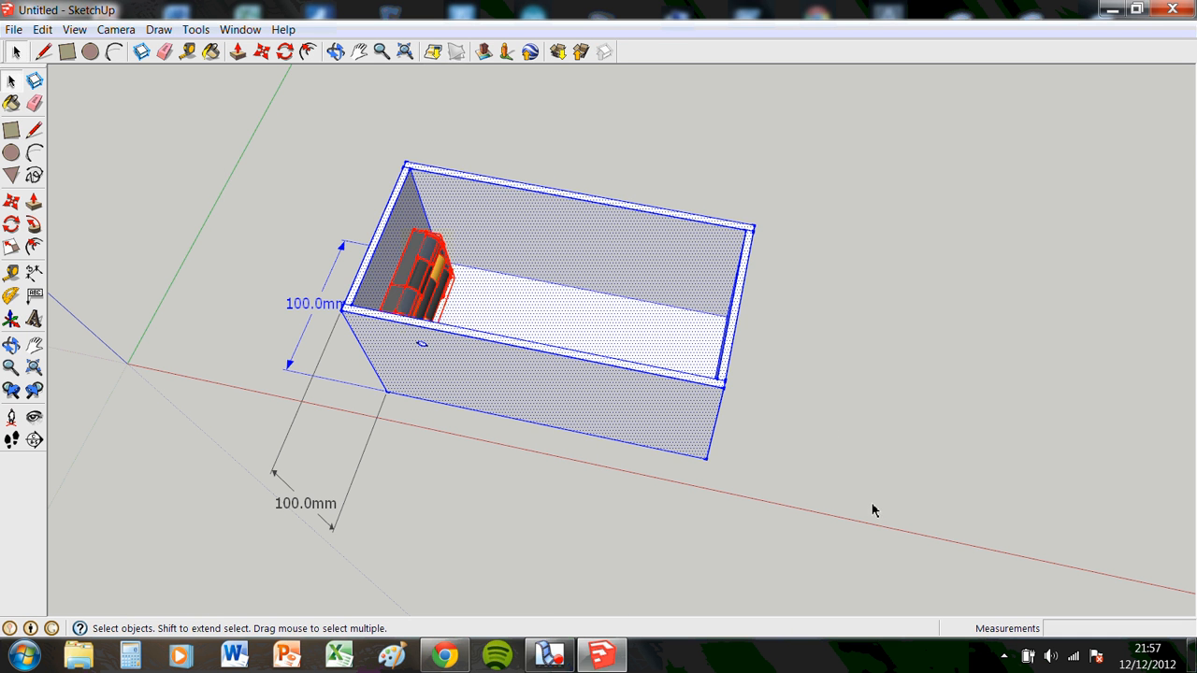
pyautogui.click(853, 423)
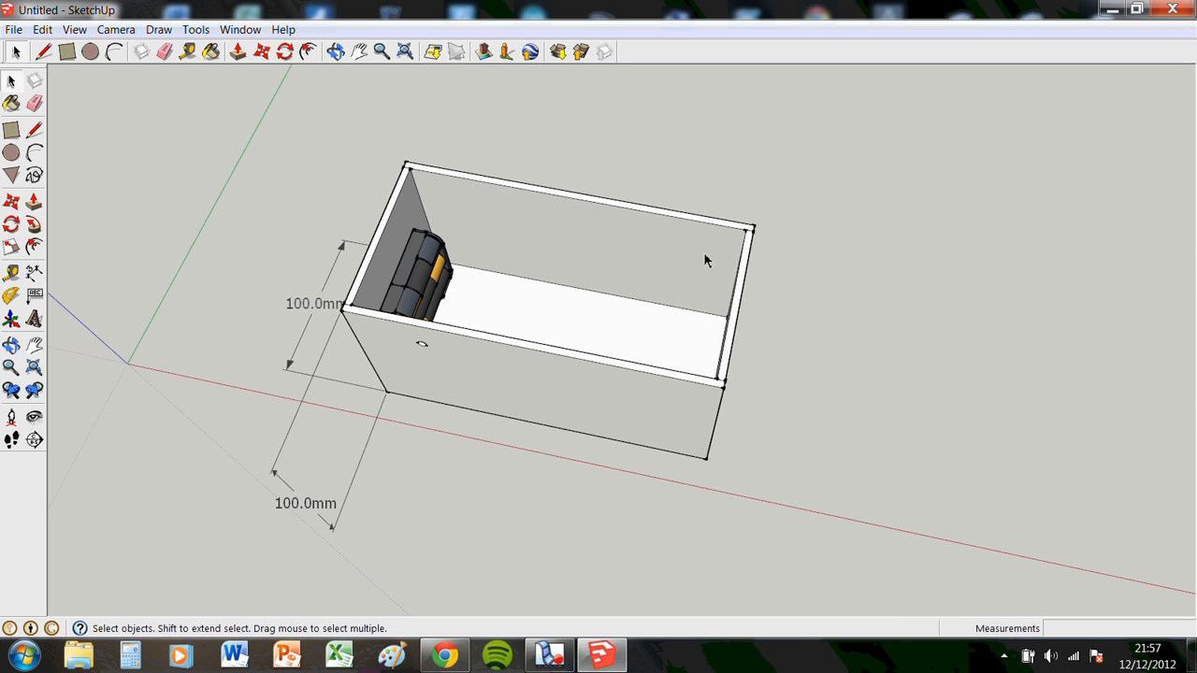
# Step: Try to draw a rectangle across the box floor in front of the battery box
pyautogui.moveTo(764, 360); pyautogui.dragTo(790, 431, button='middle')
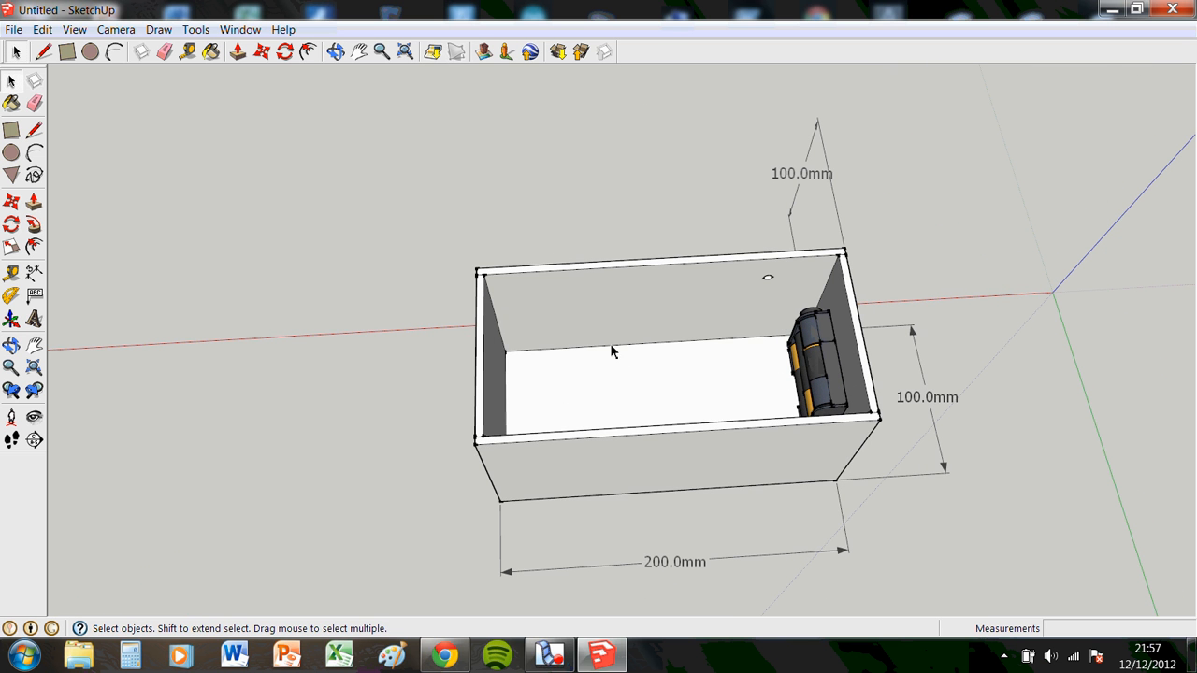
pyautogui.moveTo(720, 428); pyautogui.dragTo(596, 375, button='middle')
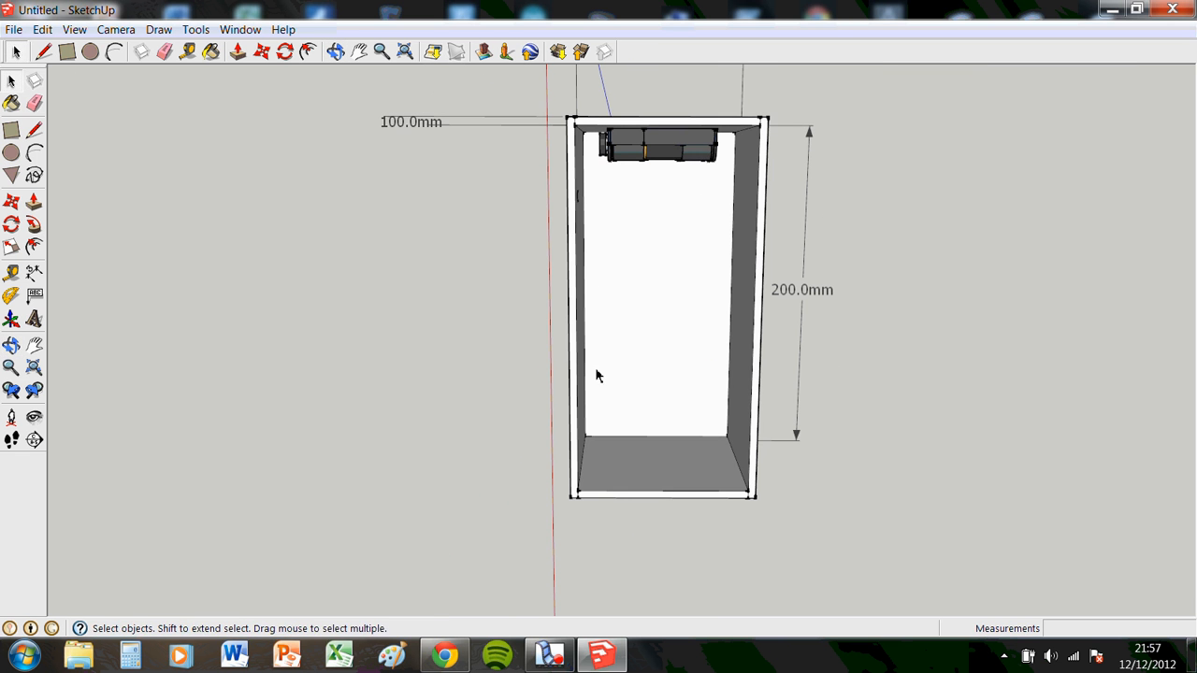
pyautogui.click(11, 130)
pyautogui.scroll(2, 669, 194)
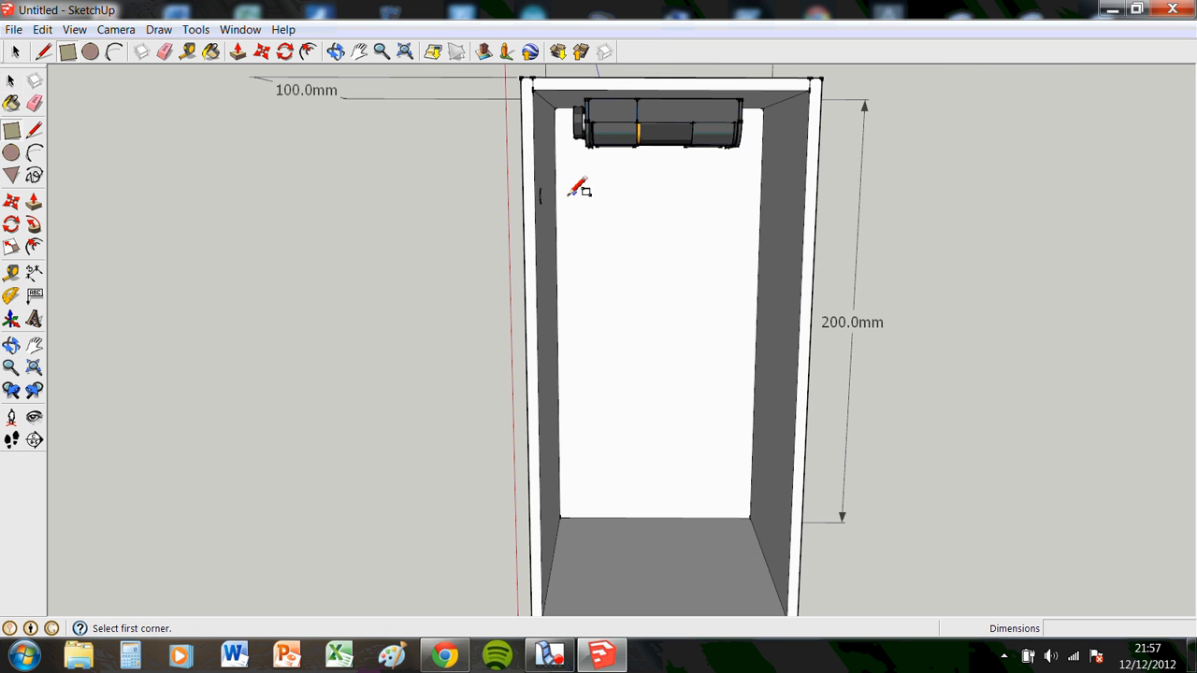
pyautogui.moveTo(664, 234); pyautogui.dragTo(561, 230, button='middle')
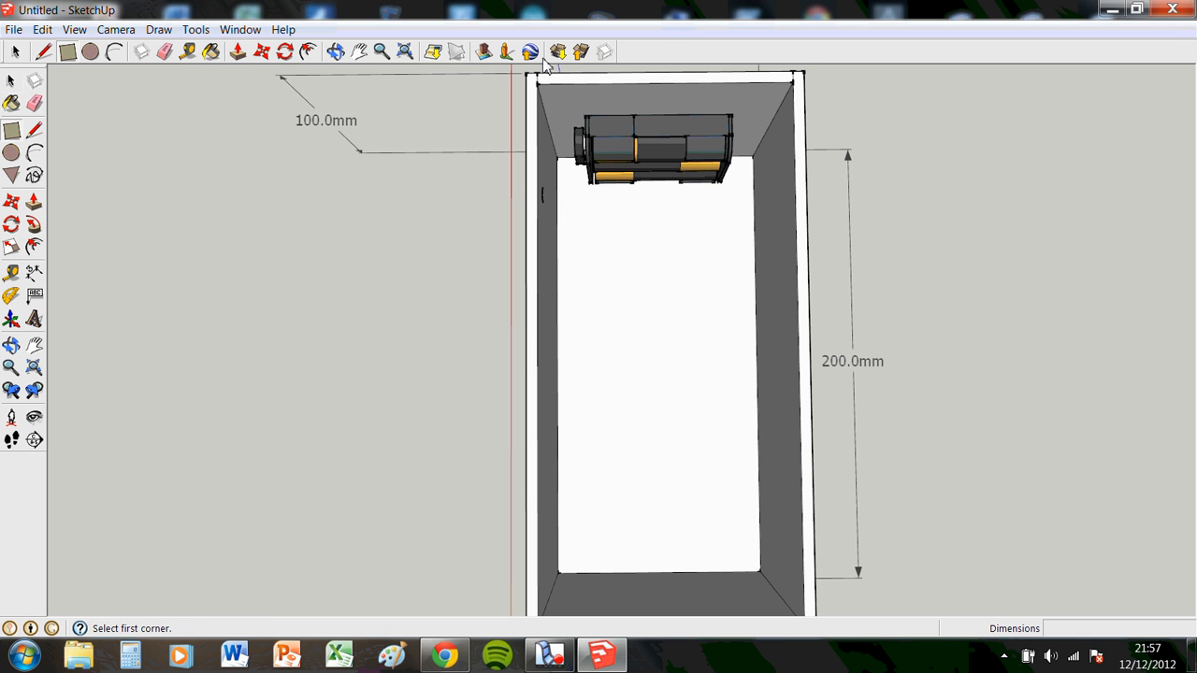
pyautogui.moveTo(621, 239); pyautogui.dragTo(863, 281, button='middle')
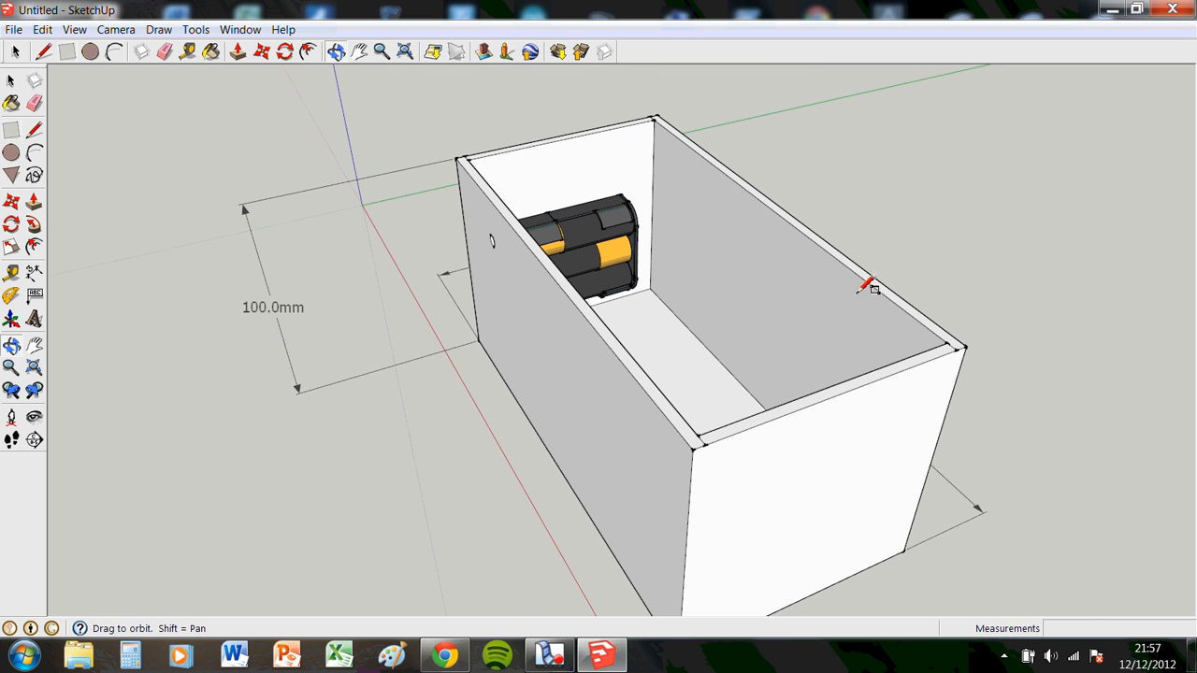
pyautogui.click(677, 318)
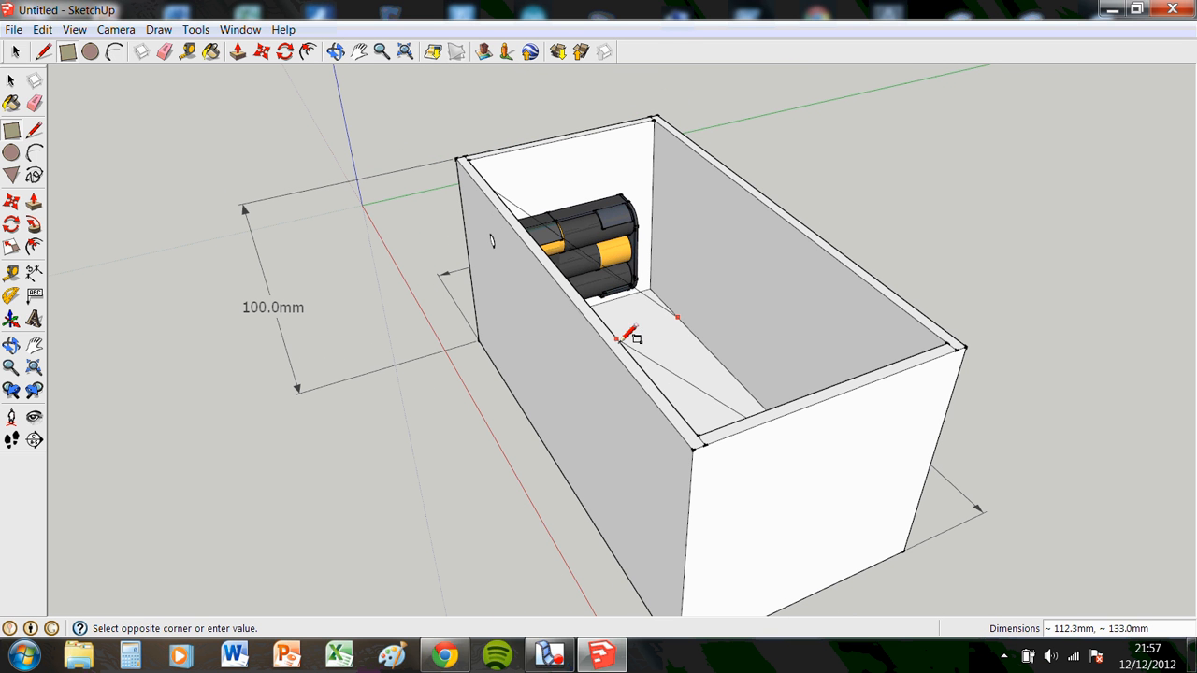
pyautogui.click(631, 338)
# Step: Draw a narrow rectangle about 5.6 mm wide across the full width of the floor, just in front of the battery box
pyautogui.moveTo(711, 337); pyautogui.dragTo(655, 239, button='middle')
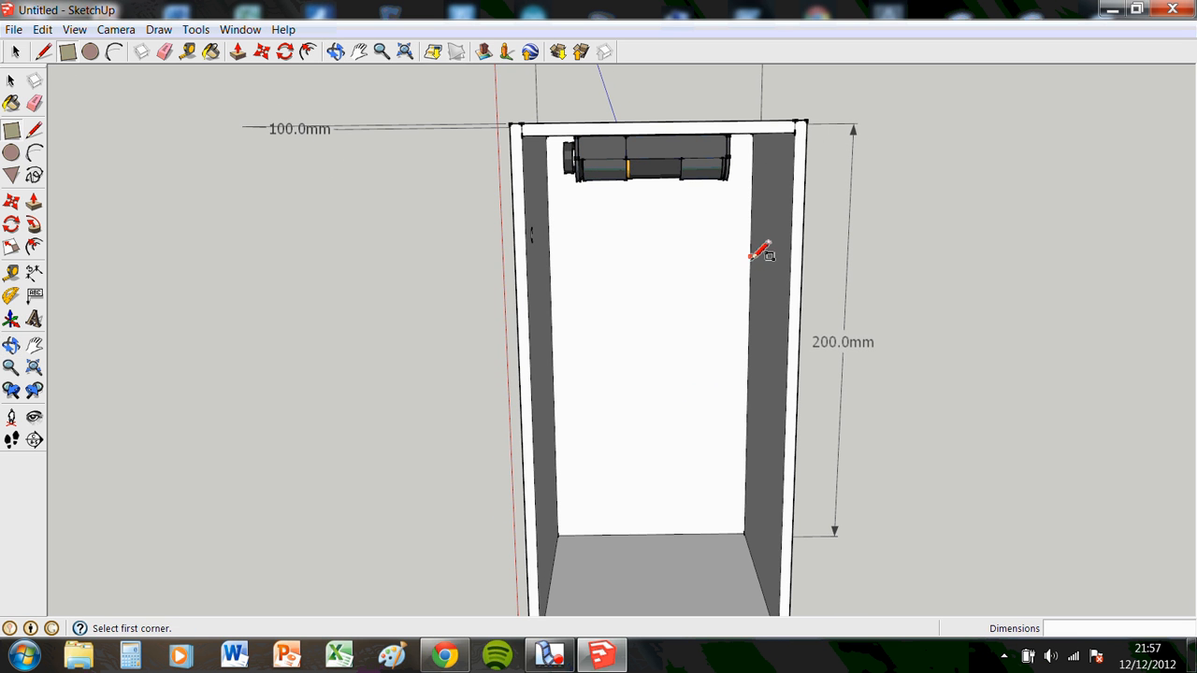
pyautogui.click(752, 189)
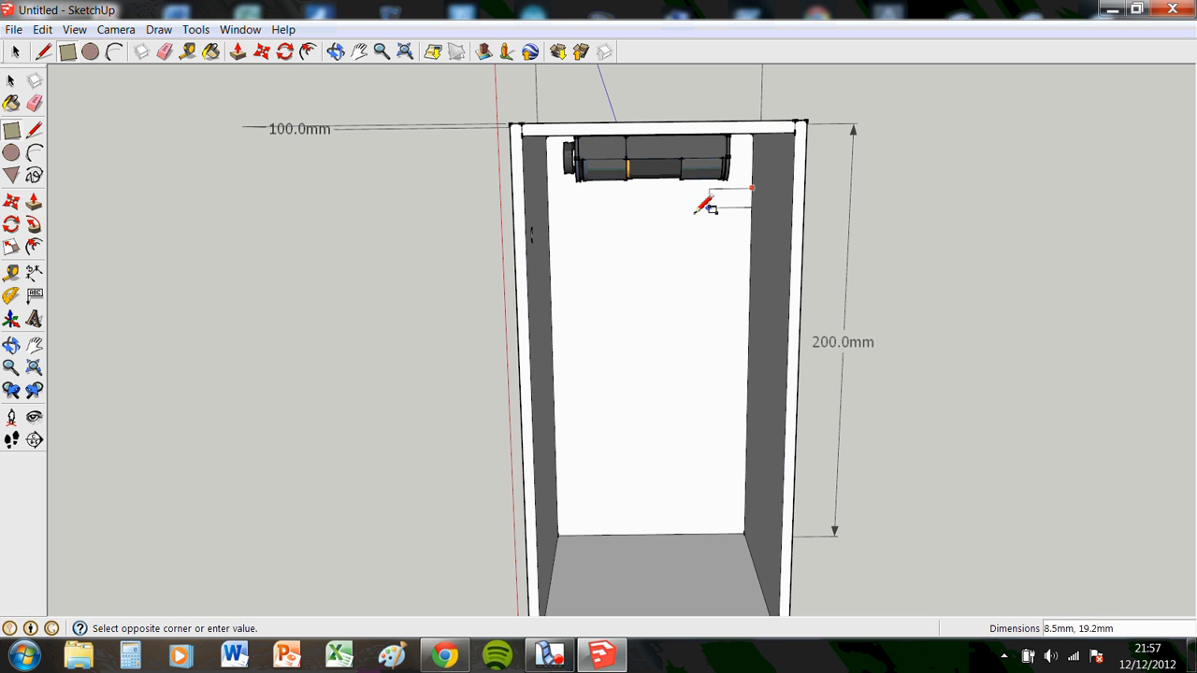
pyautogui.click(563, 204)
pyautogui.scroll(3, 589, 229)
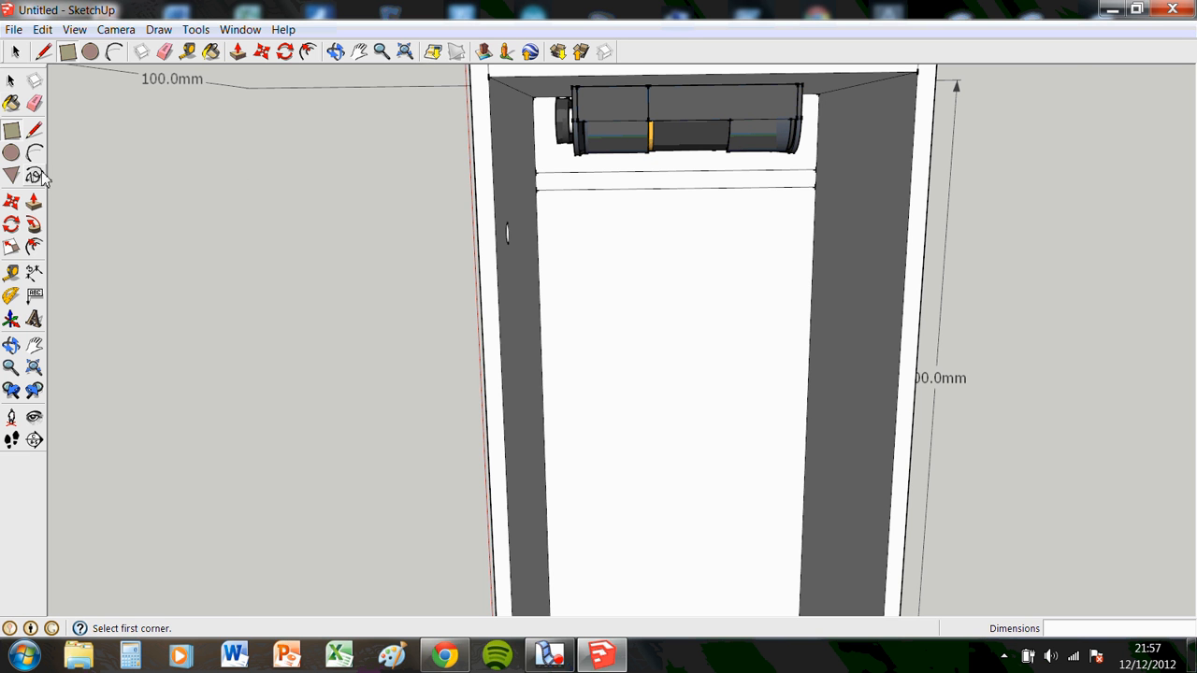
# Step: Dimension the width of the narrow floor strip and leave nothing selected
pyautogui.click(35, 273)
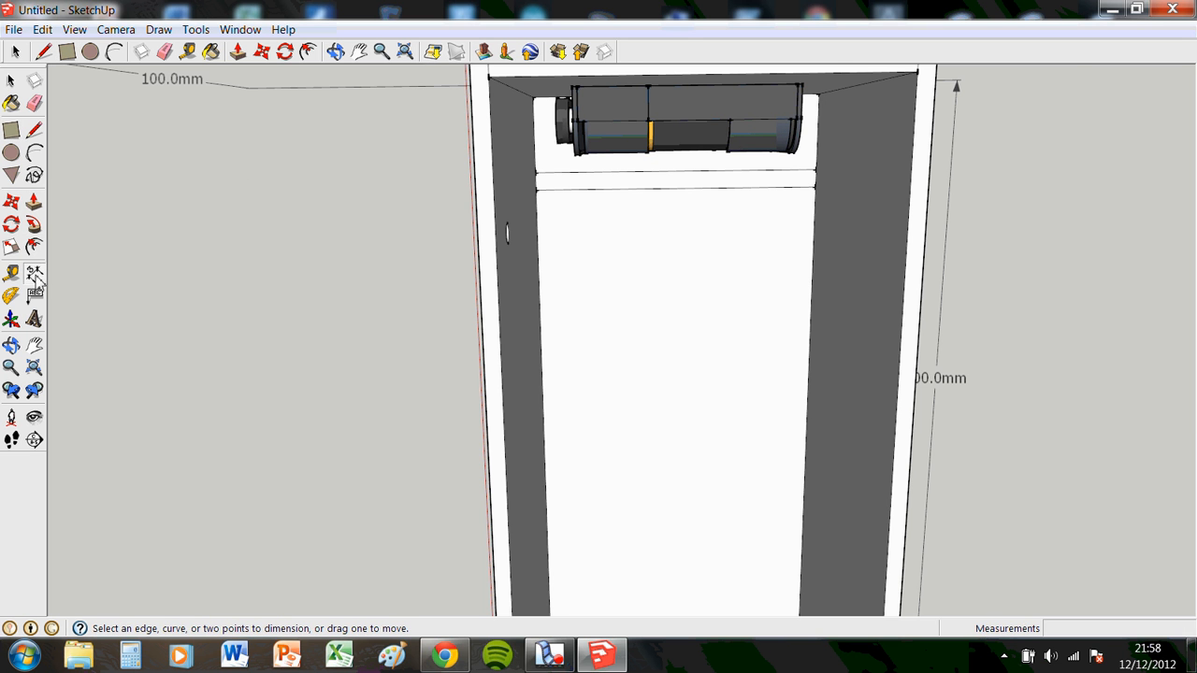
pyautogui.scroll(2, 571, 195)
pyautogui.click(520, 170)
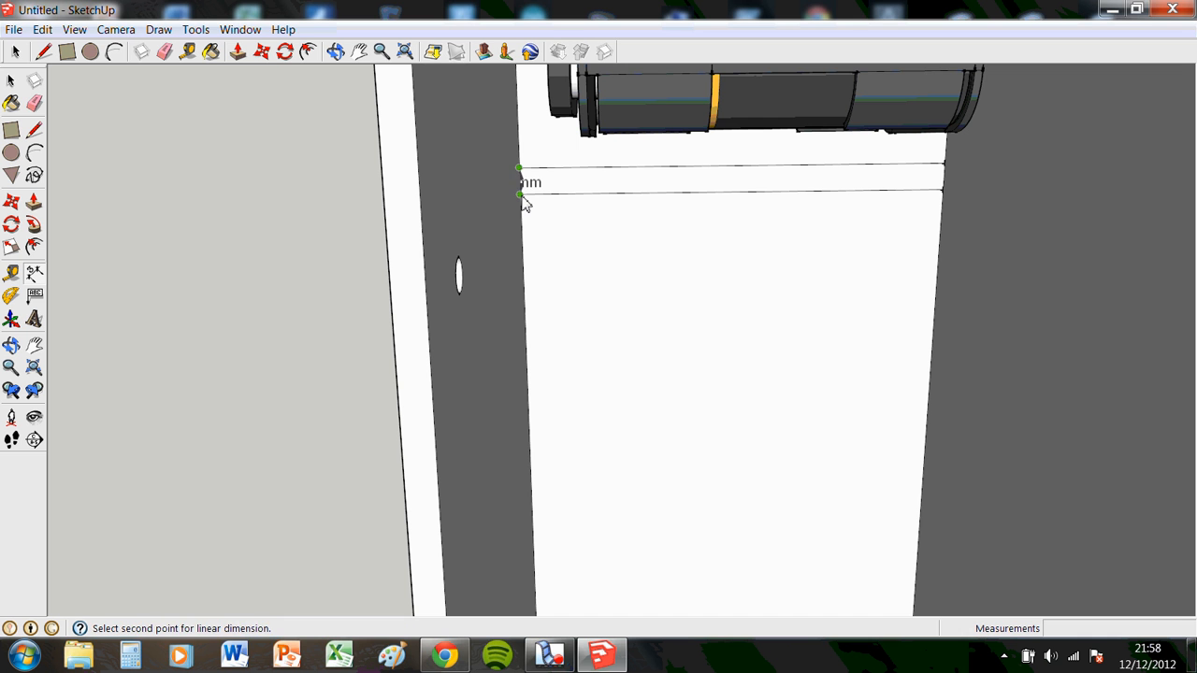
pyautogui.click(520, 196)
pyautogui.click(657, 192)
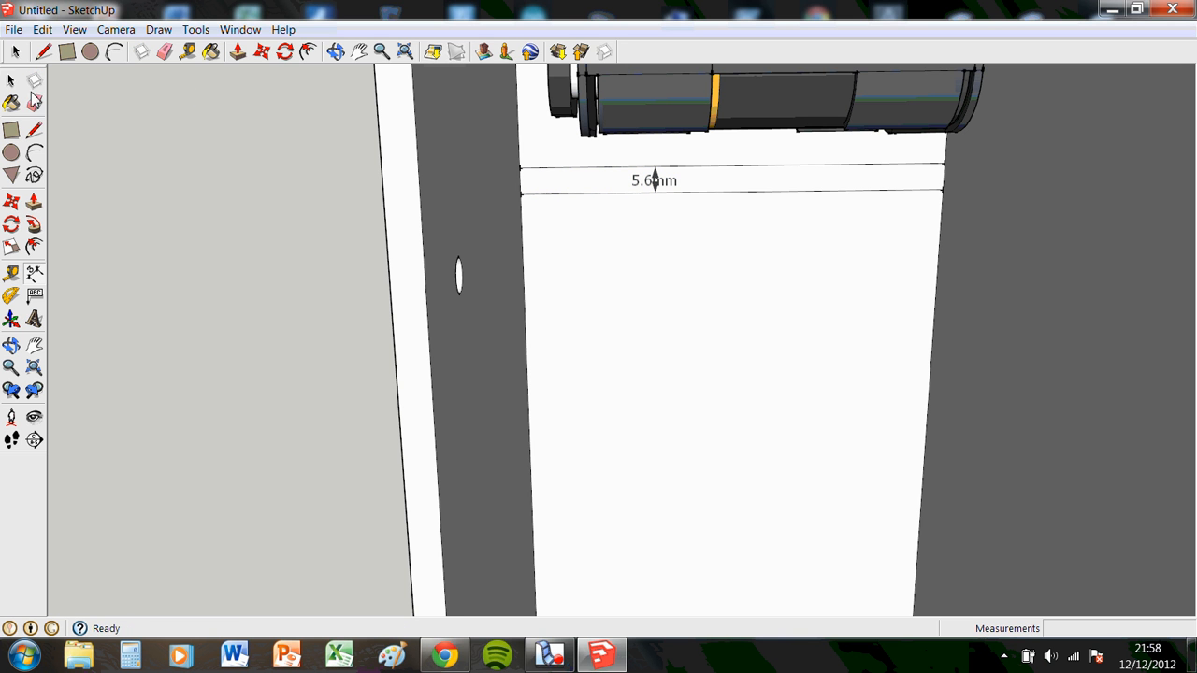
pyautogui.press('space')
pyautogui.click(601, 193)
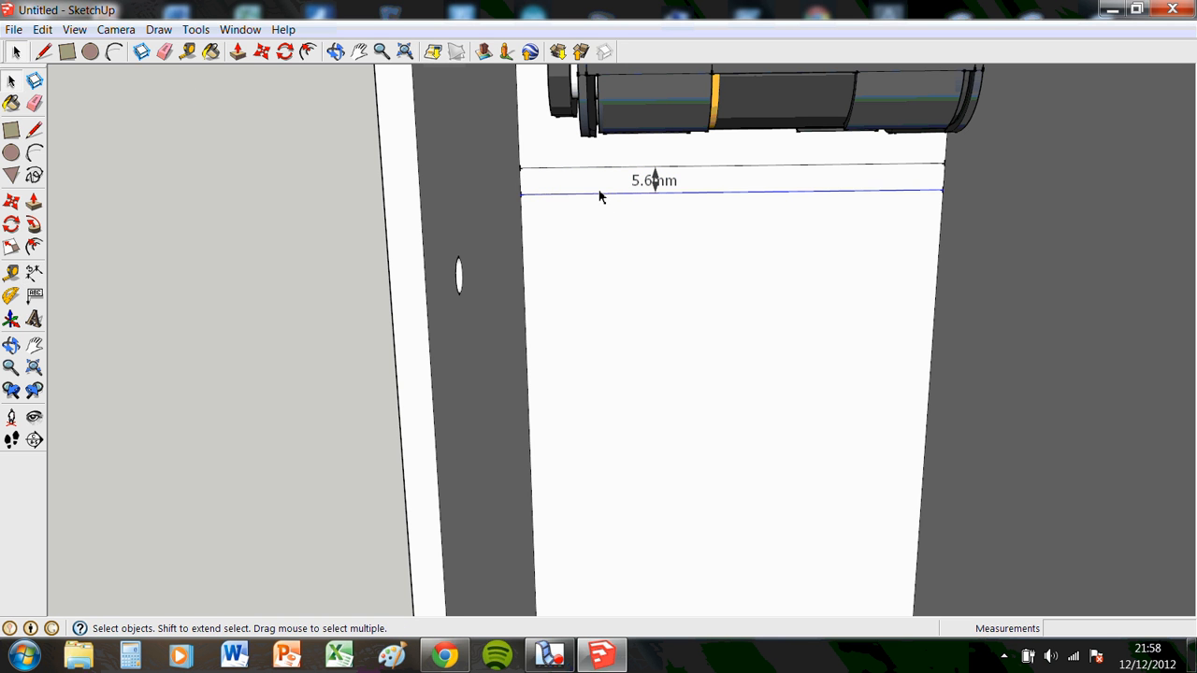
pyautogui.click(600, 187)
# Step: Push/Pull the floor strip up about 85.4 mm to form a partition in front of the battery box
pyautogui.scroll(-5, 622, 218)
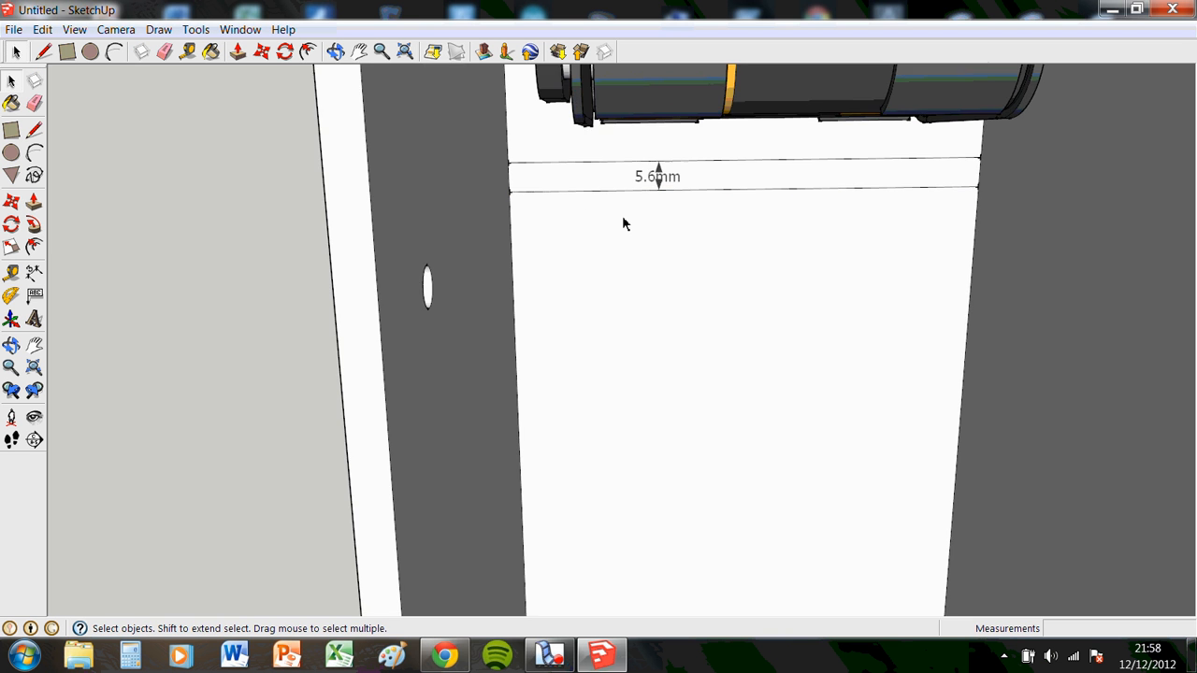
pyautogui.moveTo(642, 224); pyautogui.dragTo(919, 214, button='middle')
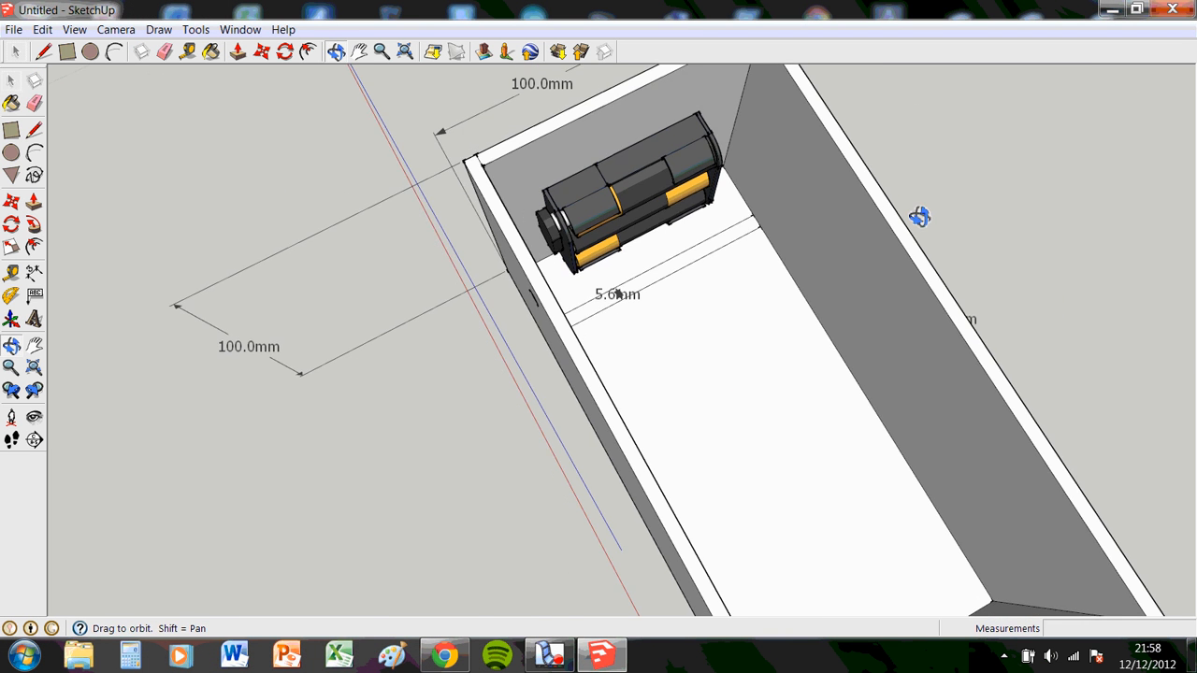
pyautogui.moveTo(777, 259); pyautogui.dragTo(817, 232, button='middle')
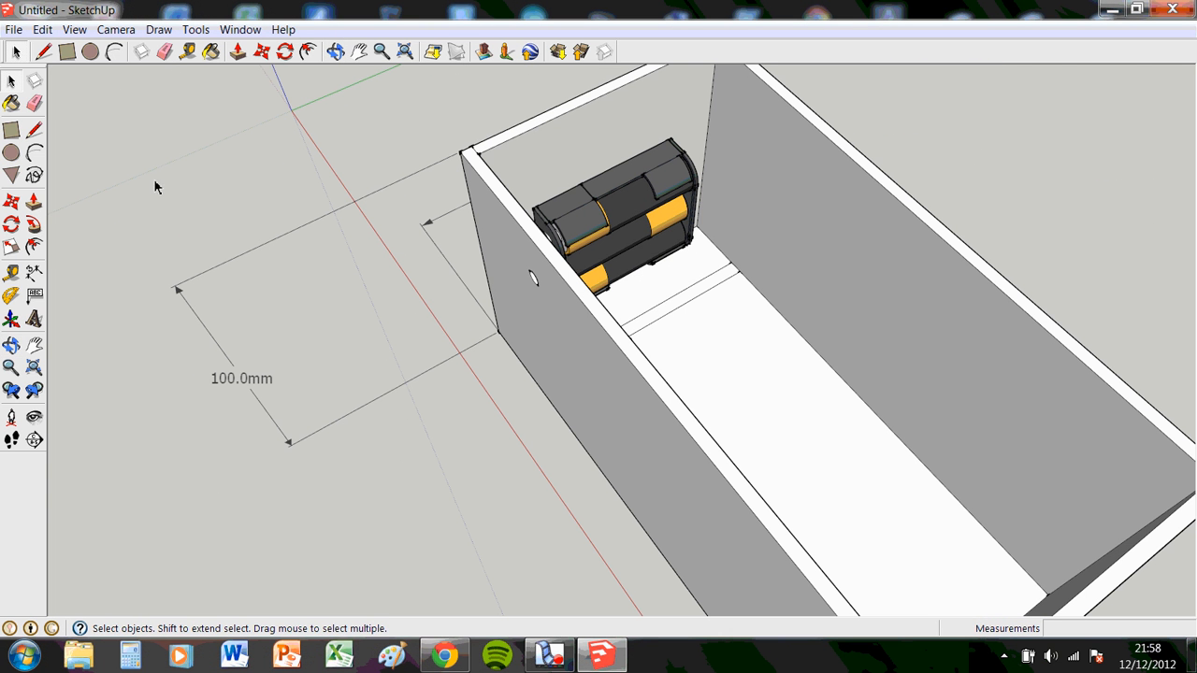
pyautogui.click(35, 202)
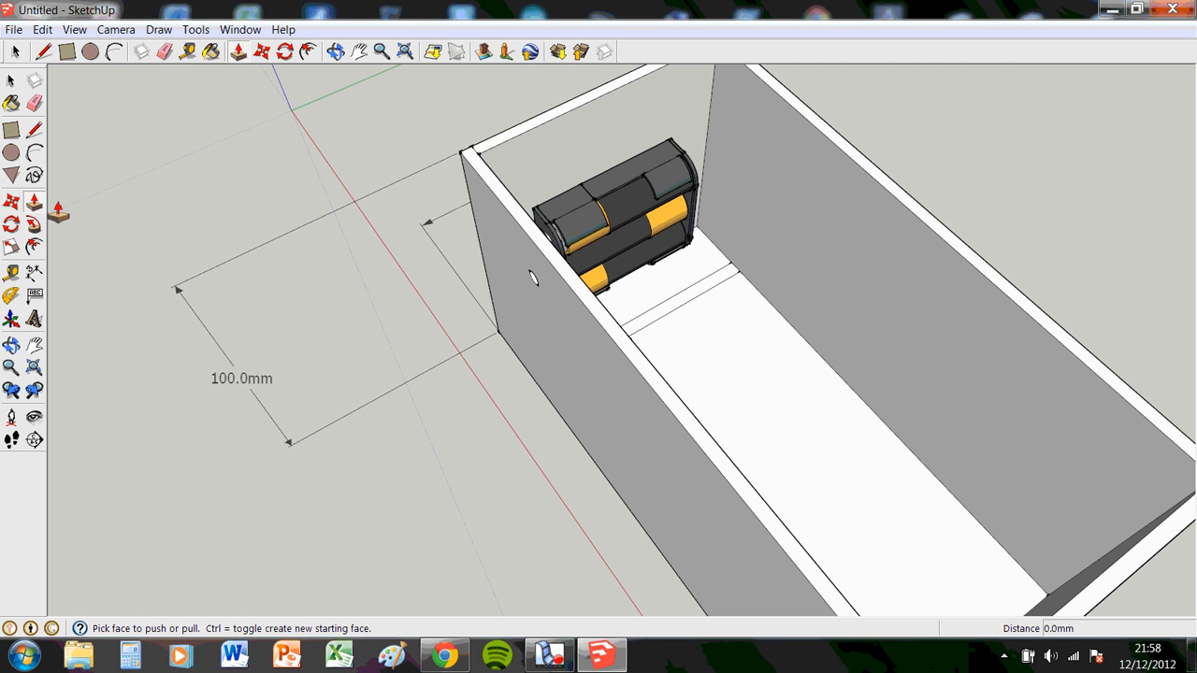
pyautogui.click(727, 281)
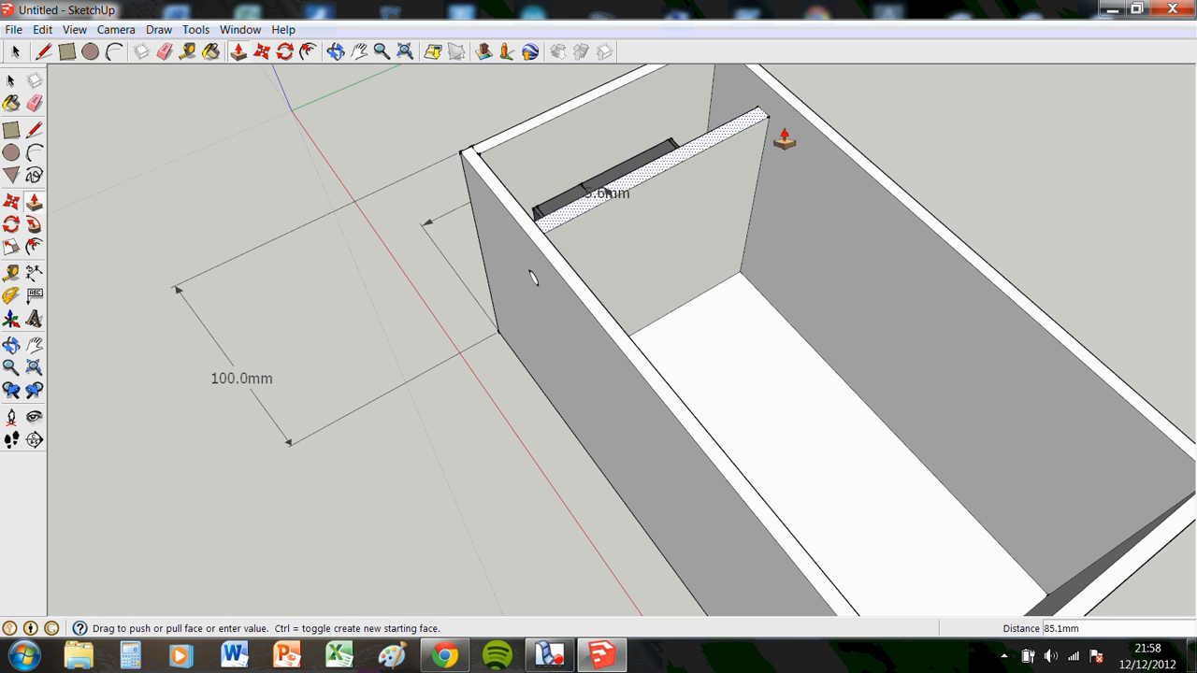
pyautogui.click(784, 136)
# Step: Push the partition's face opposite the battery box inward by 1.6 mm, thinning the partition to 4.0 mm
pyautogui.moveTo(784, 137); pyautogui.dragTo(454, 240, button='middle')
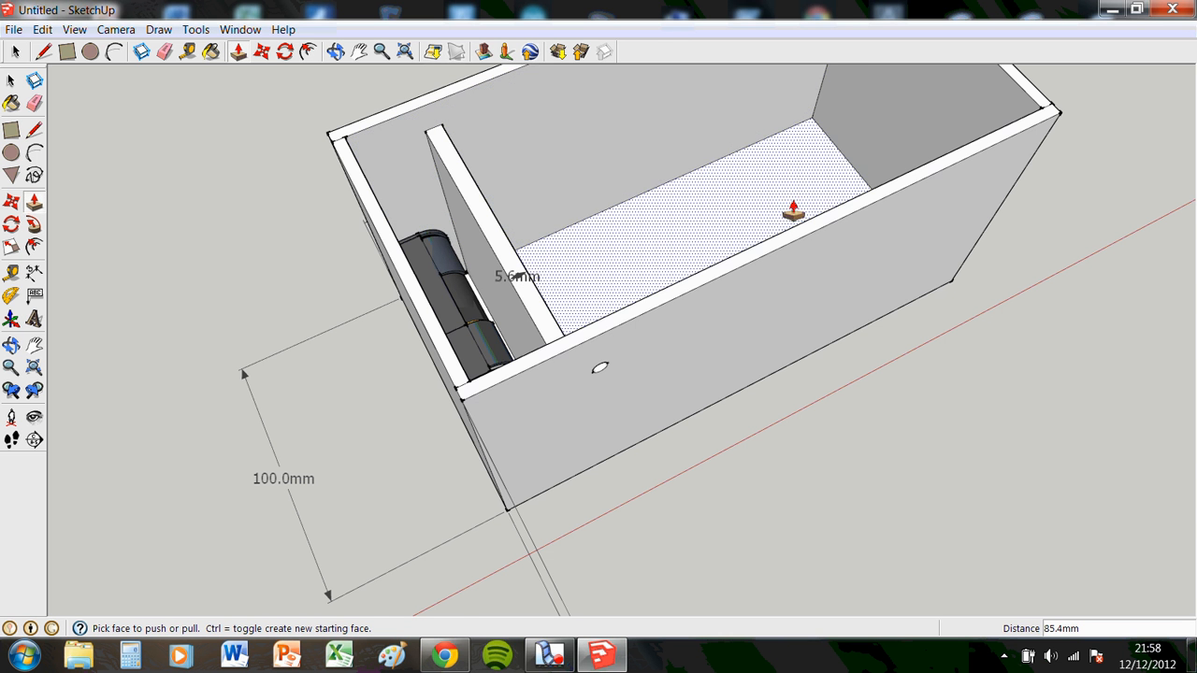
pyautogui.moveTo(788, 206); pyautogui.dragTo(548, 280, button='middle')
pyautogui.scroll(10, 548, 248)
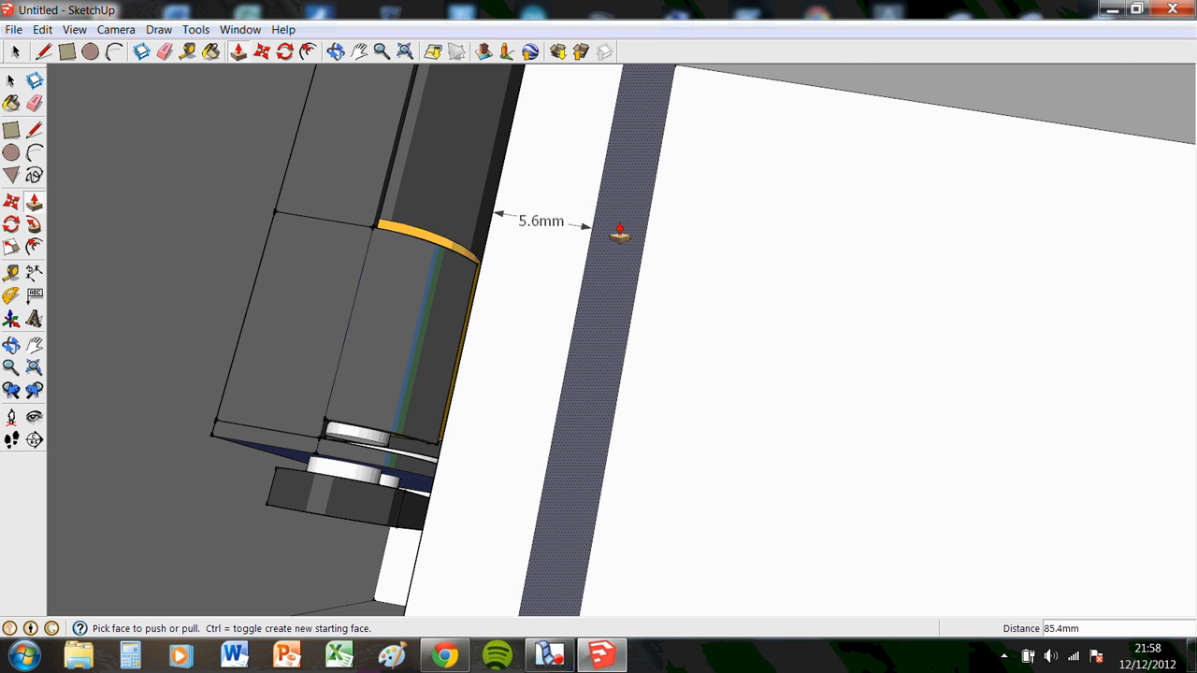
pyautogui.moveTo(620, 227); pyautogui.dragTo(599, 227)
pyautogui.scroll(-5, 761, 312)
pyautogui.moveTo(787, 376); pyautogui.dragTo(667, 268, button='middle')
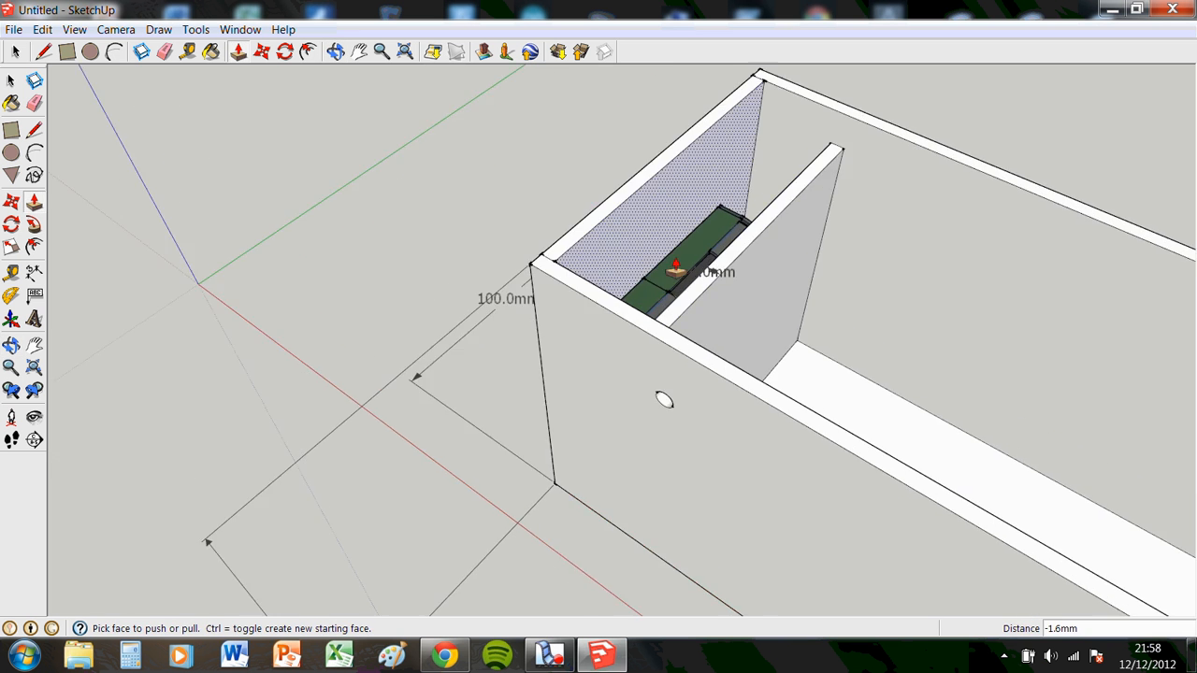
# Step: Search the 3D Warehouse for "circuit board" models
pyautogui.scroll(-4, 742, 262)
pyautogui.moveTo(1042, 321); pyautogui.dragTo(871, 122, button='middle')
pyautogui.scroll(2, 1005, 422)
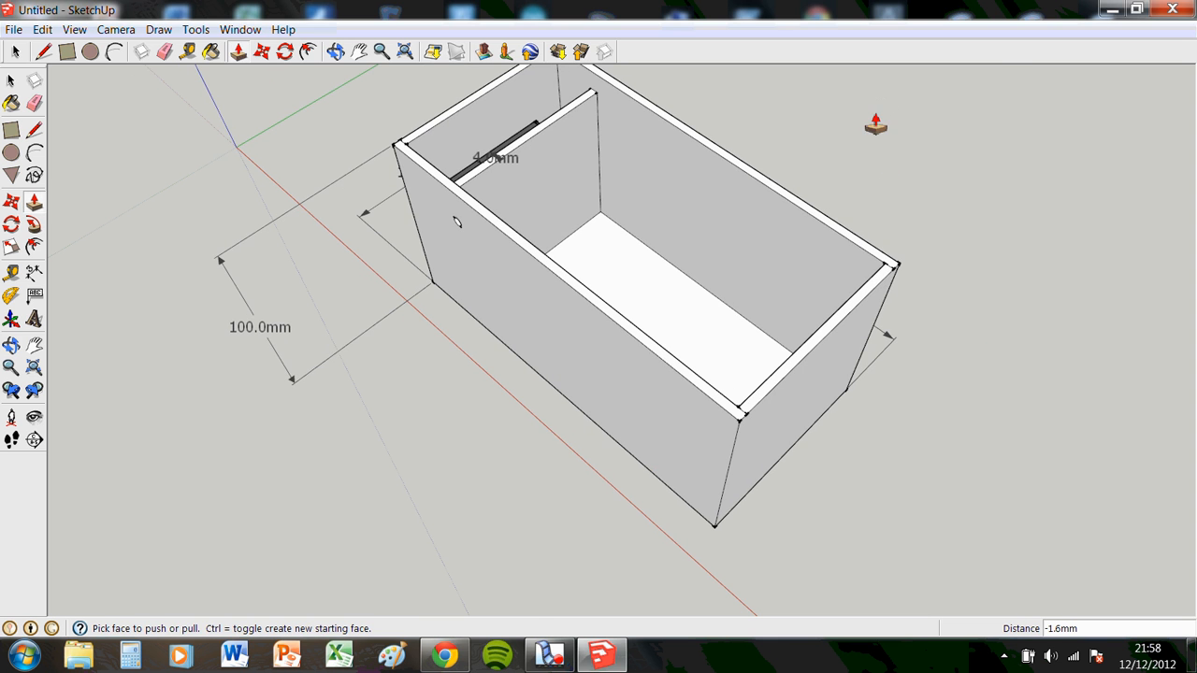
pyautogui.click(558, 52)
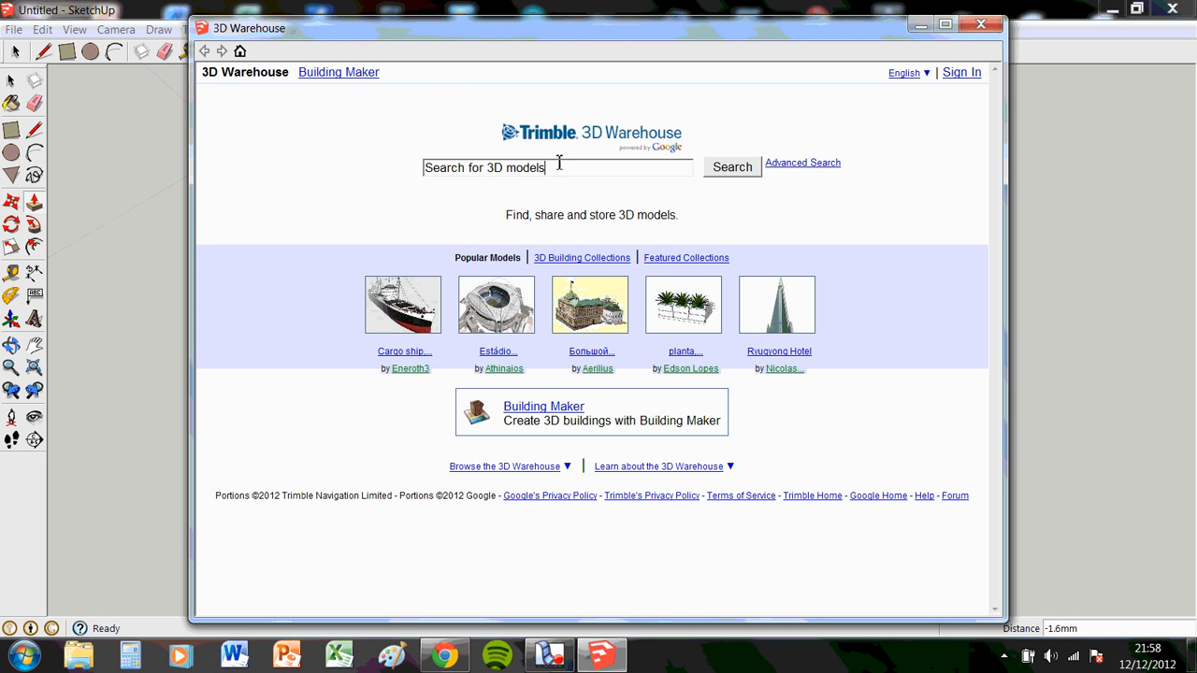
pyautogui.click(525, 168)
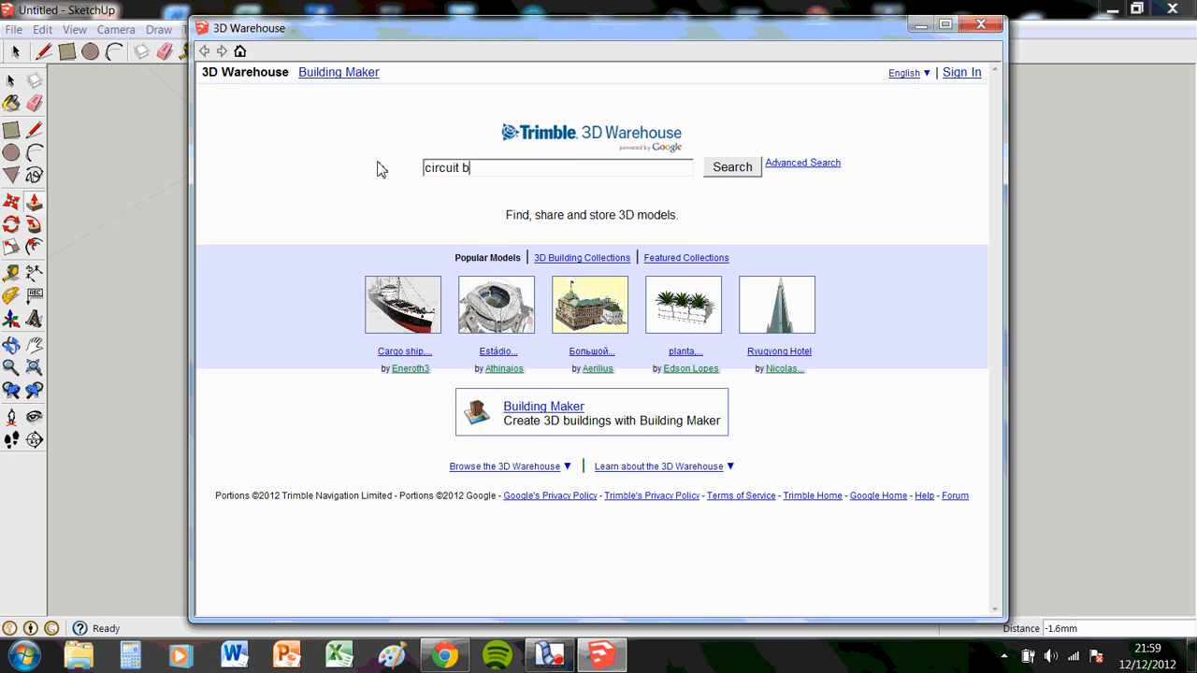
pyautogui.press('Return')
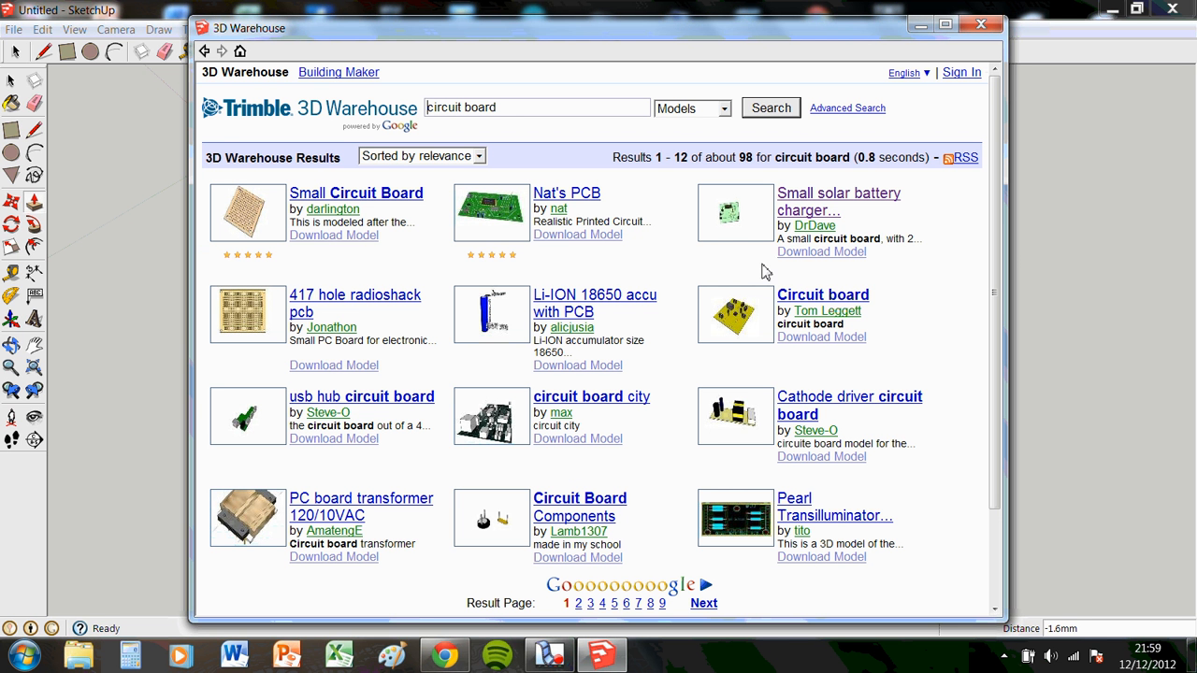
# Step: Load the "Small solar battery charger circuit board" directly into the model and place it outside the box, beside its long wall
pyautogui.click(706, 238)
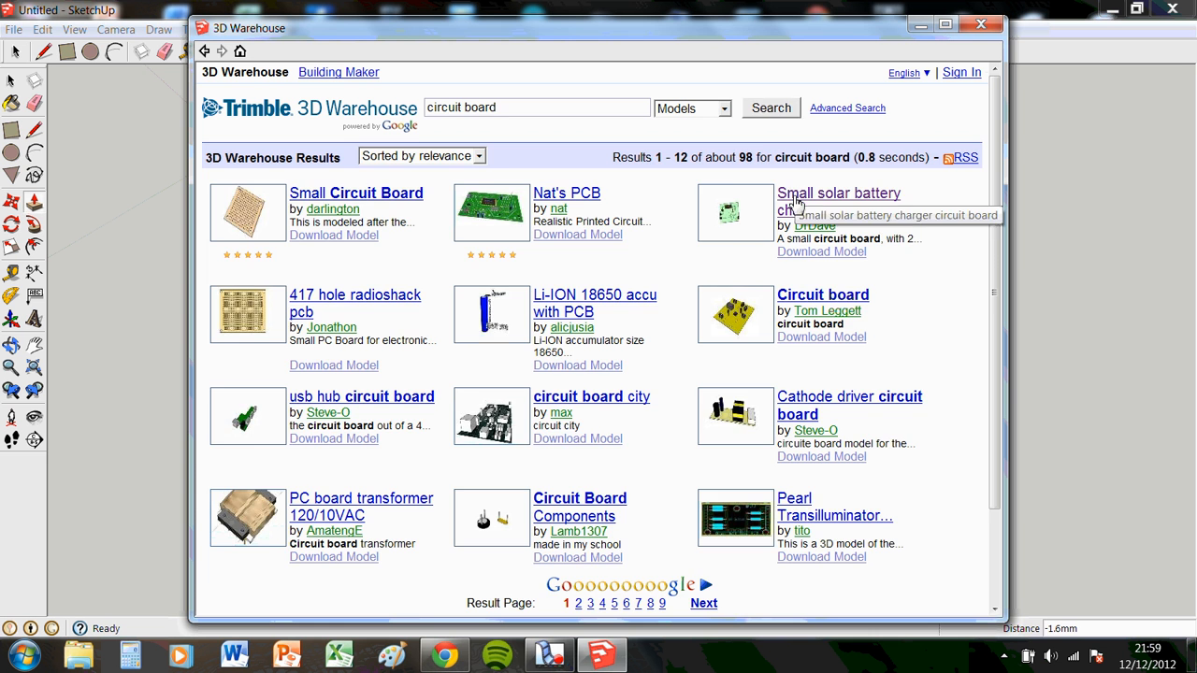
pyautogui.click(436, 420)
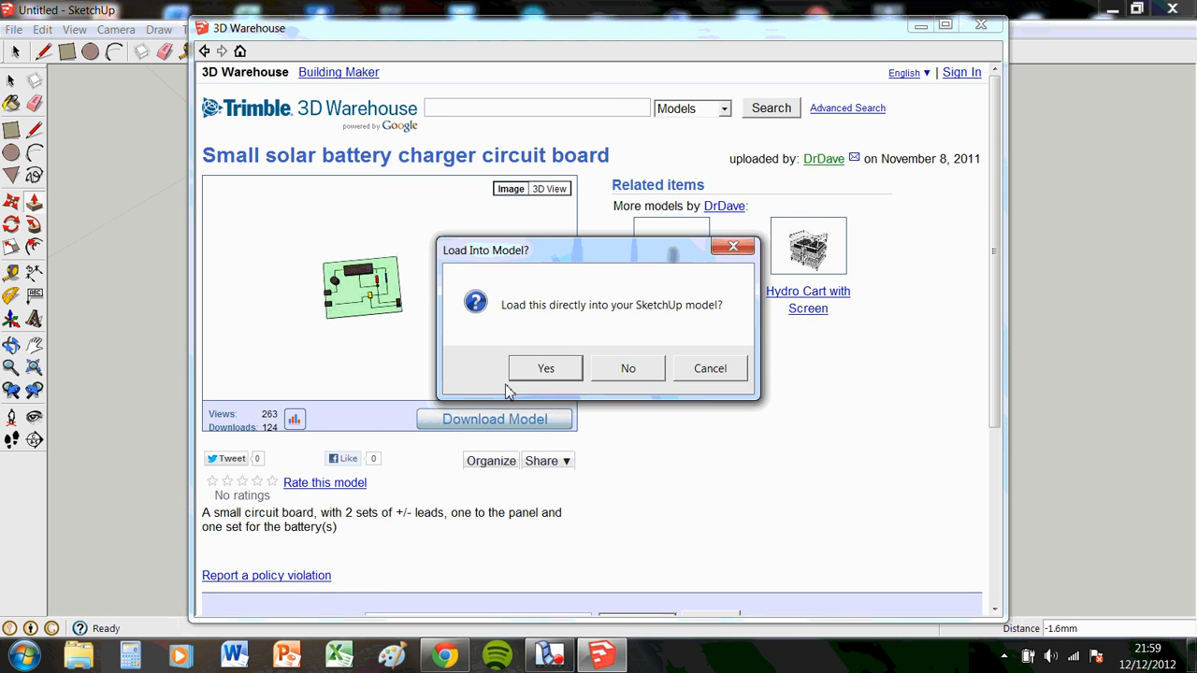
pyautogui.click(548, 367)
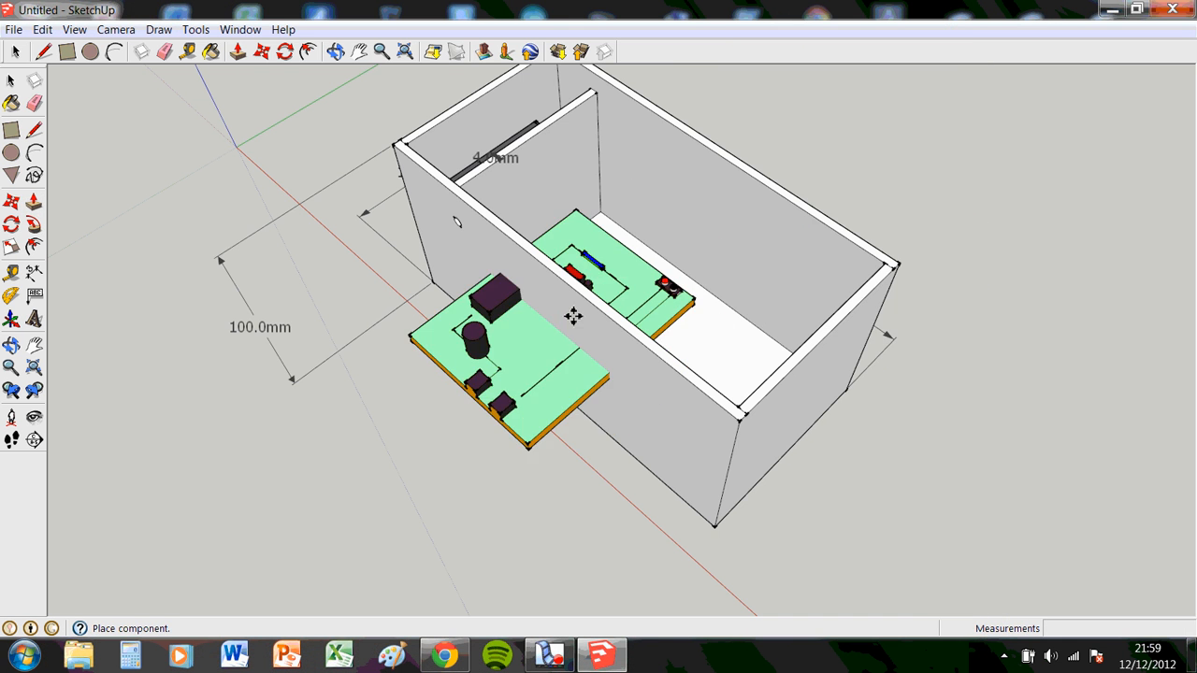
pyautogui.click(419, 440)
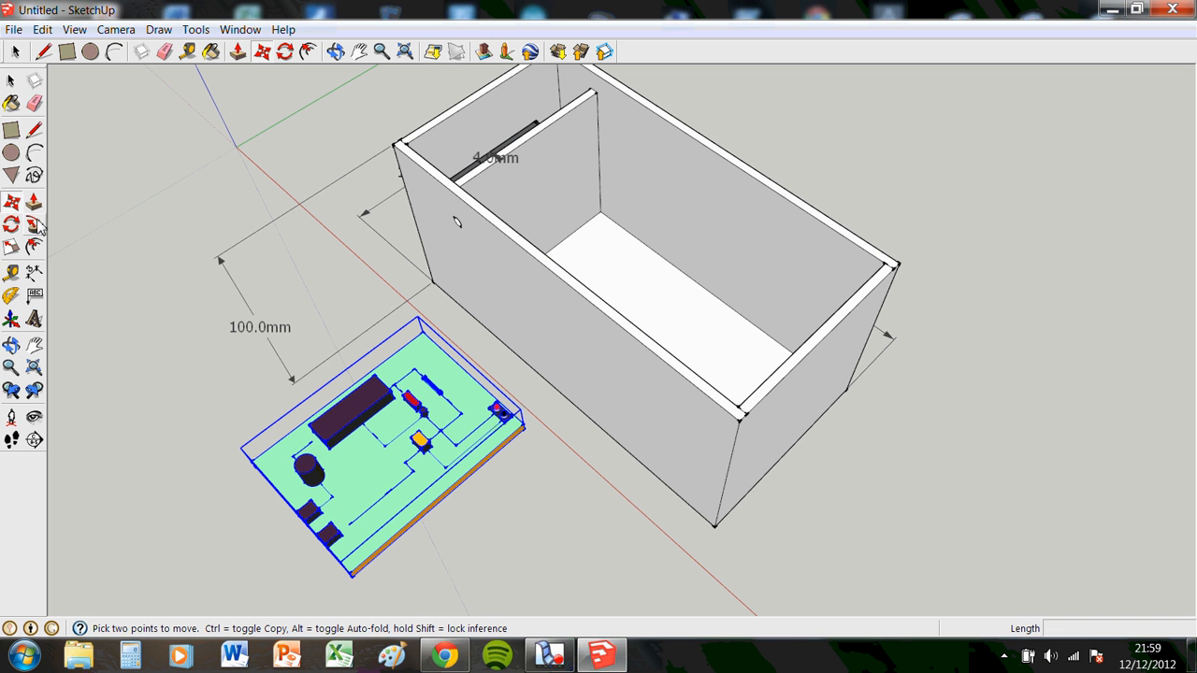
# Step: Dimension the short edge of the circuit board nearest its two small black connectors
pyautogui.click(34, 274)
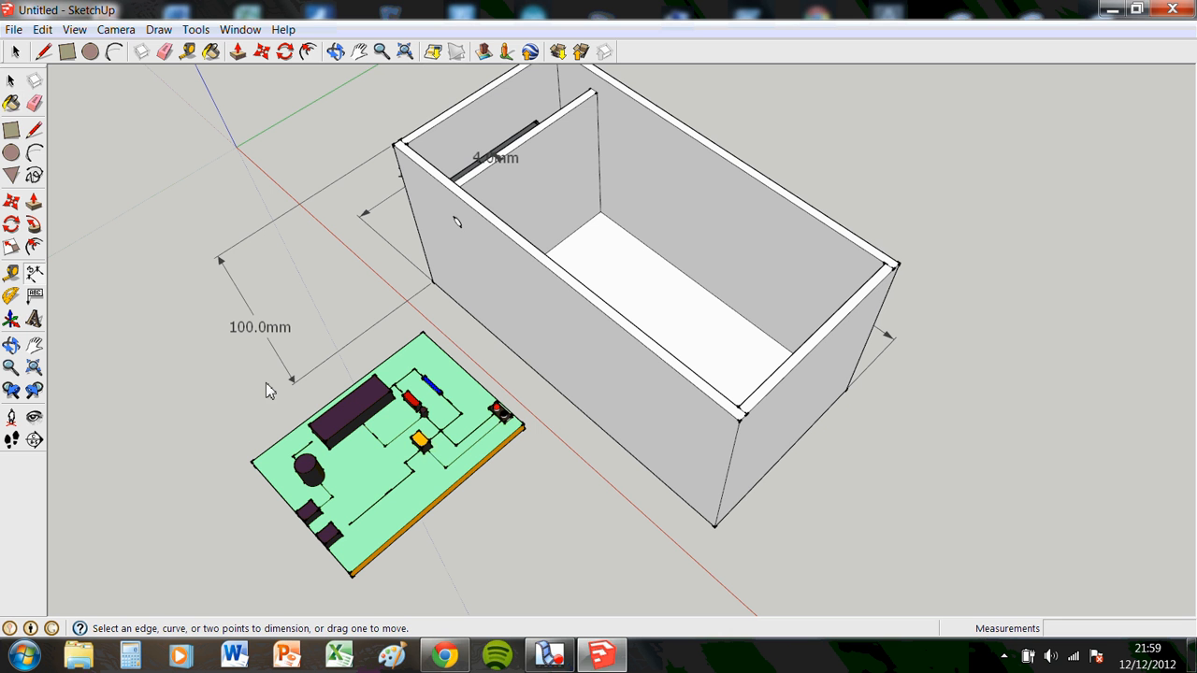
pyautogui.click(350, 574)
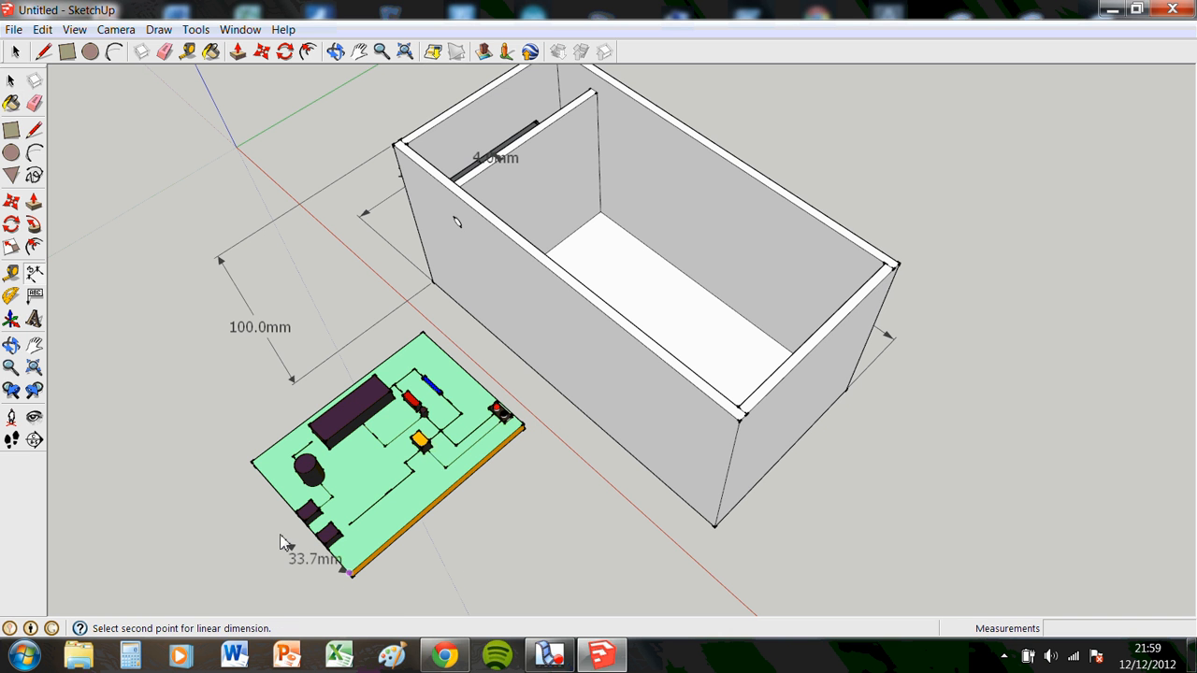
pyautogui.click(252, 462)
pyautogui.click(216, 534)
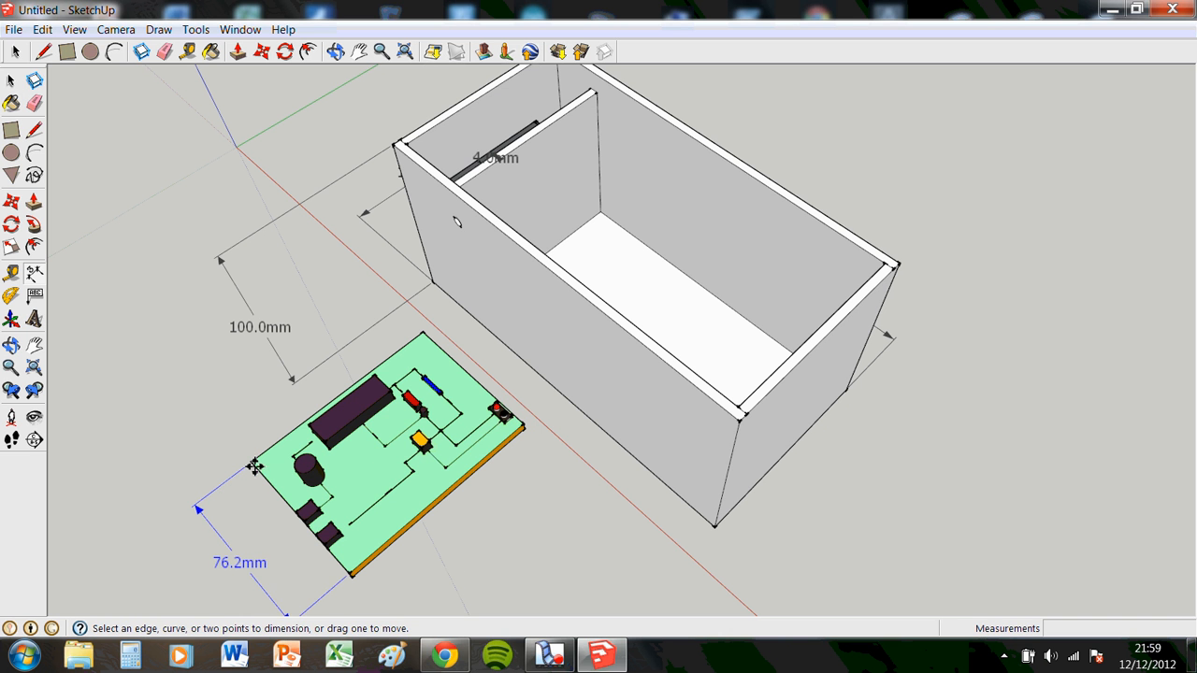
# Step: Place the short-edge dimension clear of the circuit board and dimension the board's long edge beside the large dark chip
pyautogui.moveTo(254, 468); pyautogui.dragTo(169, 520)
pyautogui.click(169, 520)
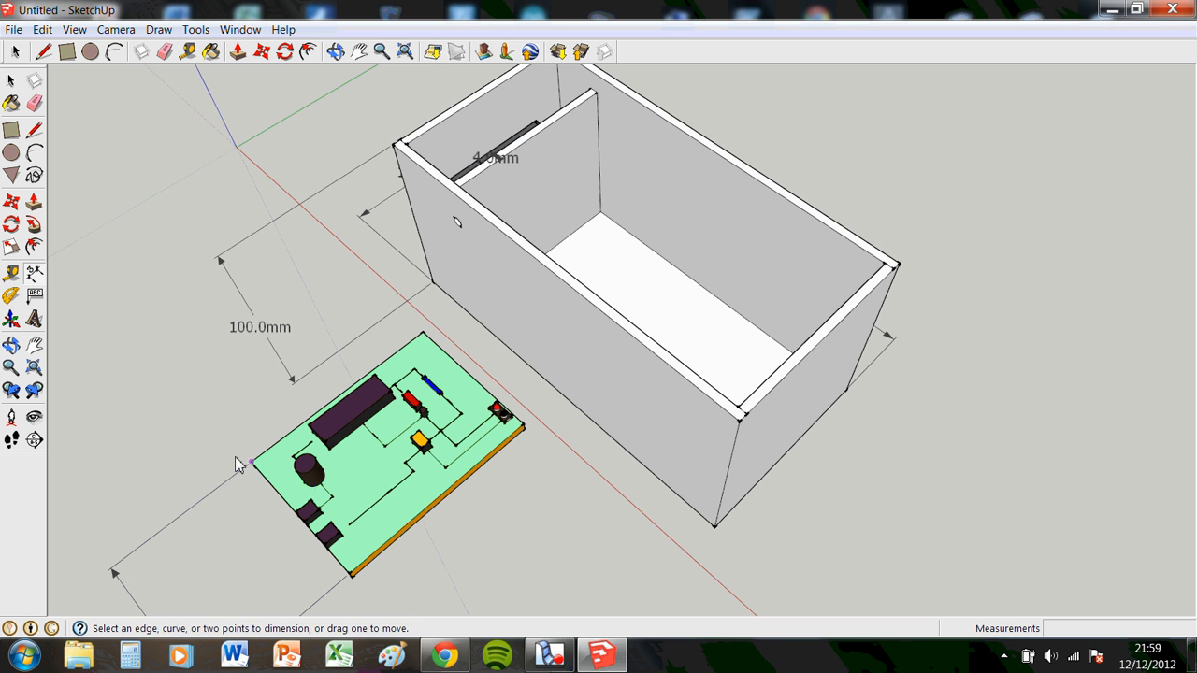
pyautogui.click(251, 462)
pyautogui.click(423, 333)
pyautogui.click(418, 328)
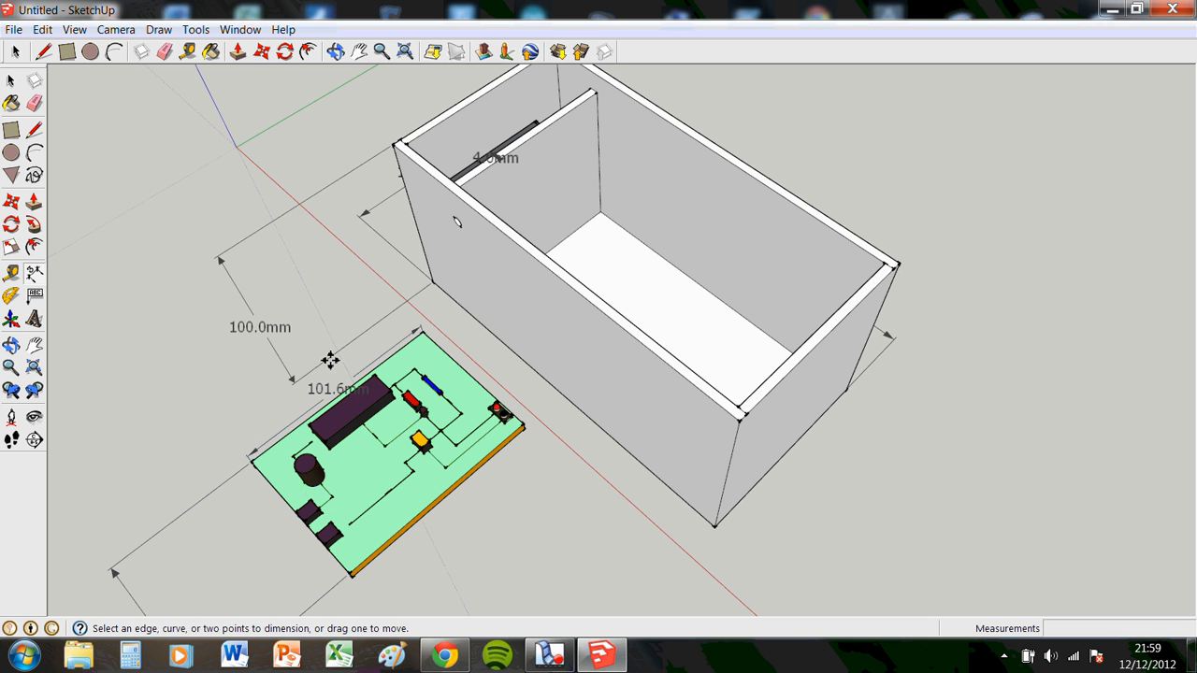
pyautogui.scroll(1, 403, 568)
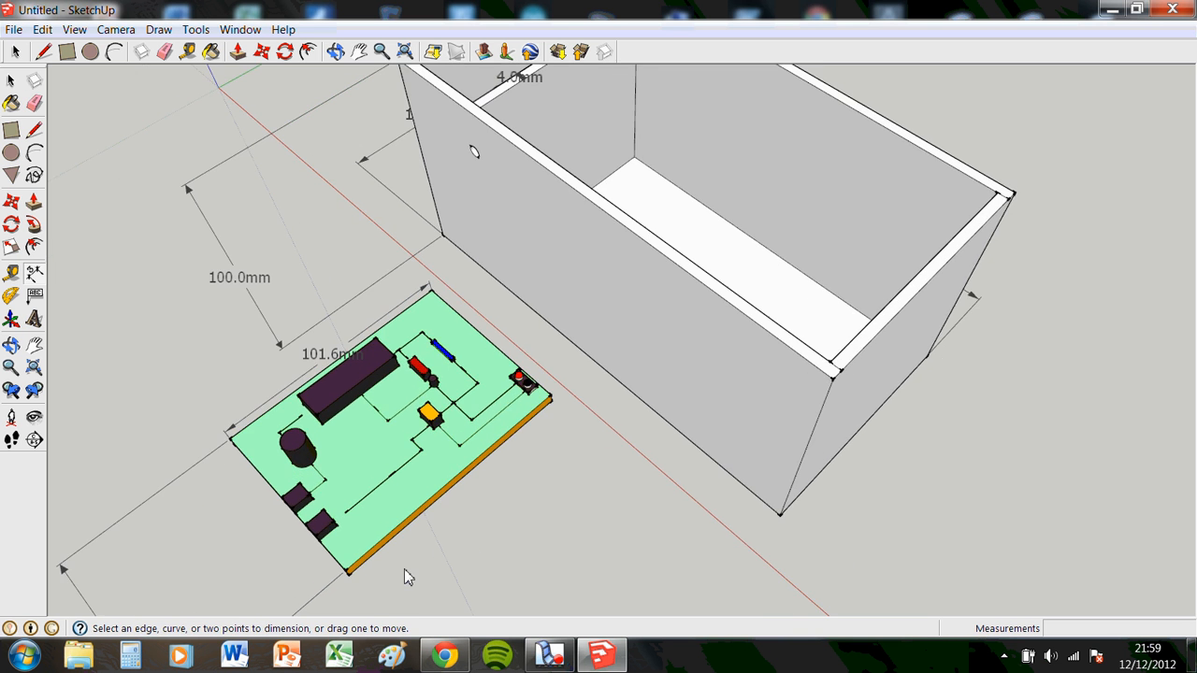
pyautogui.scroll(-2, 429, 537)
pyautogui.moveTo(429, 537); pyautogui.dragTo(329, 533, button='middle')
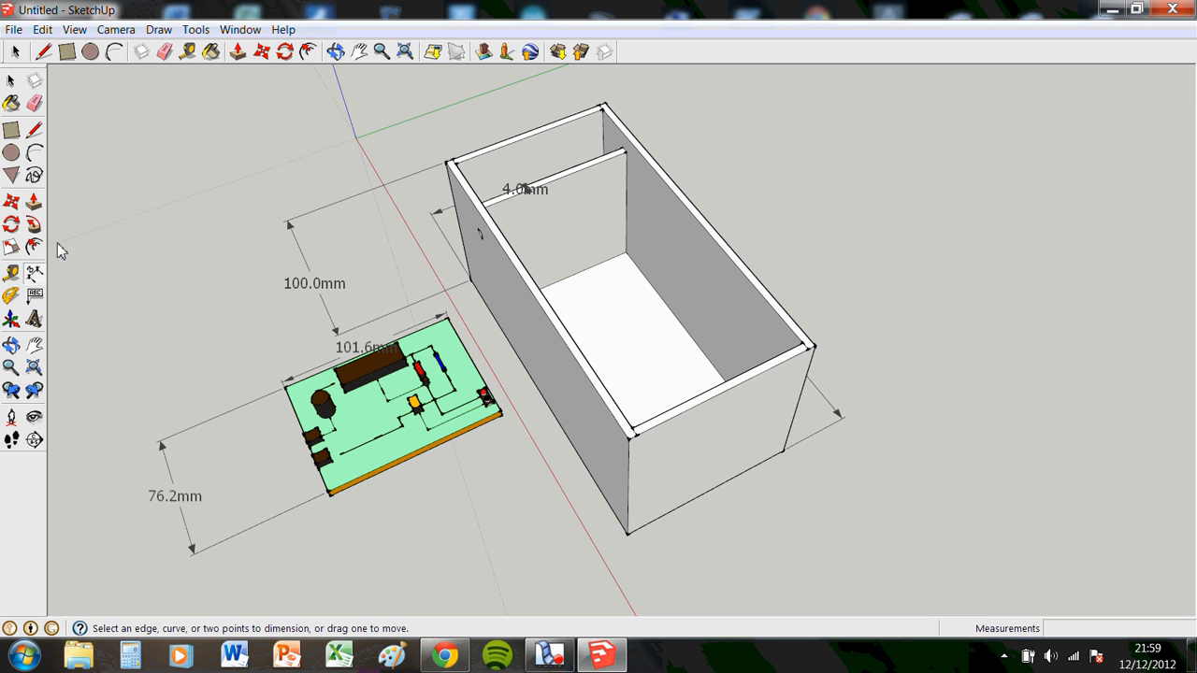
# Step: Scale the circuit board down uniformly from its corner to about 64 by 48 mm
pyautogui.click(12, 246)
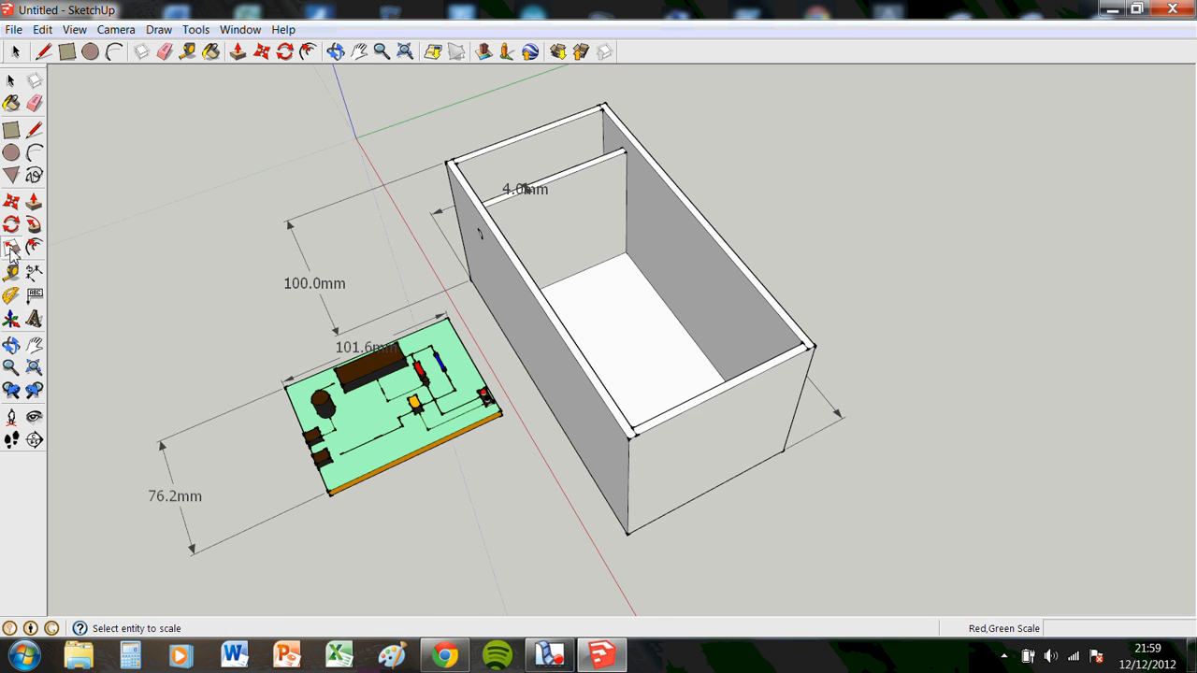
pyautogui.click(286, 392)
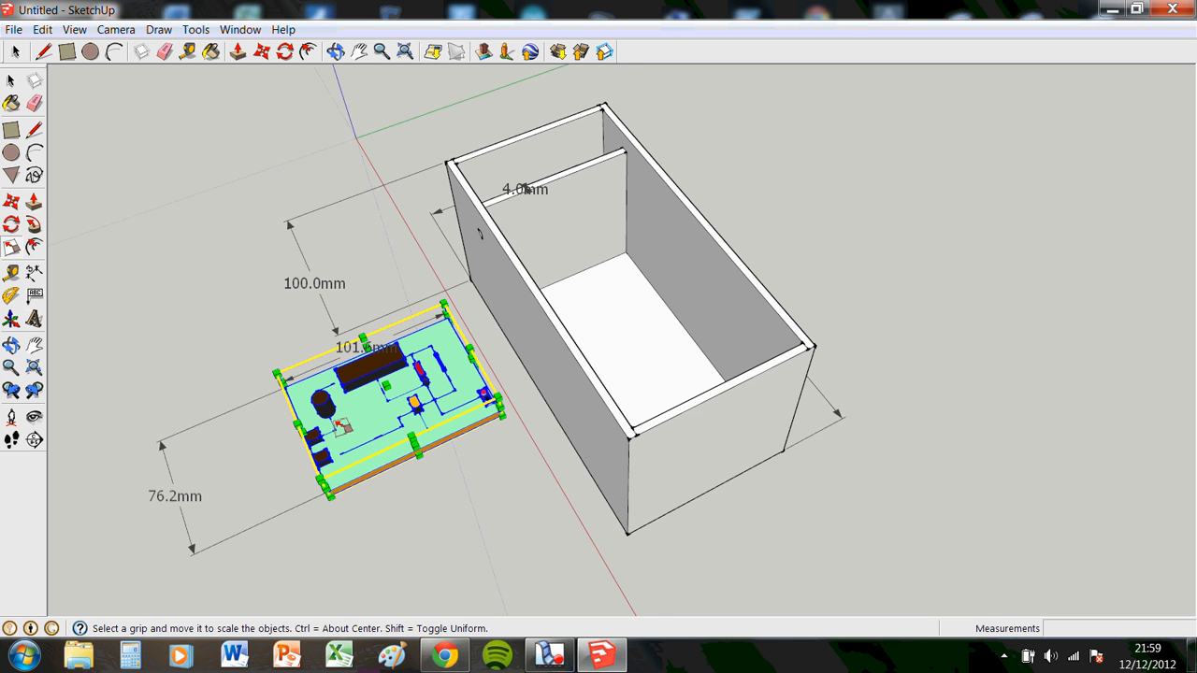
pyautogui.scroll(1, 341, 423)
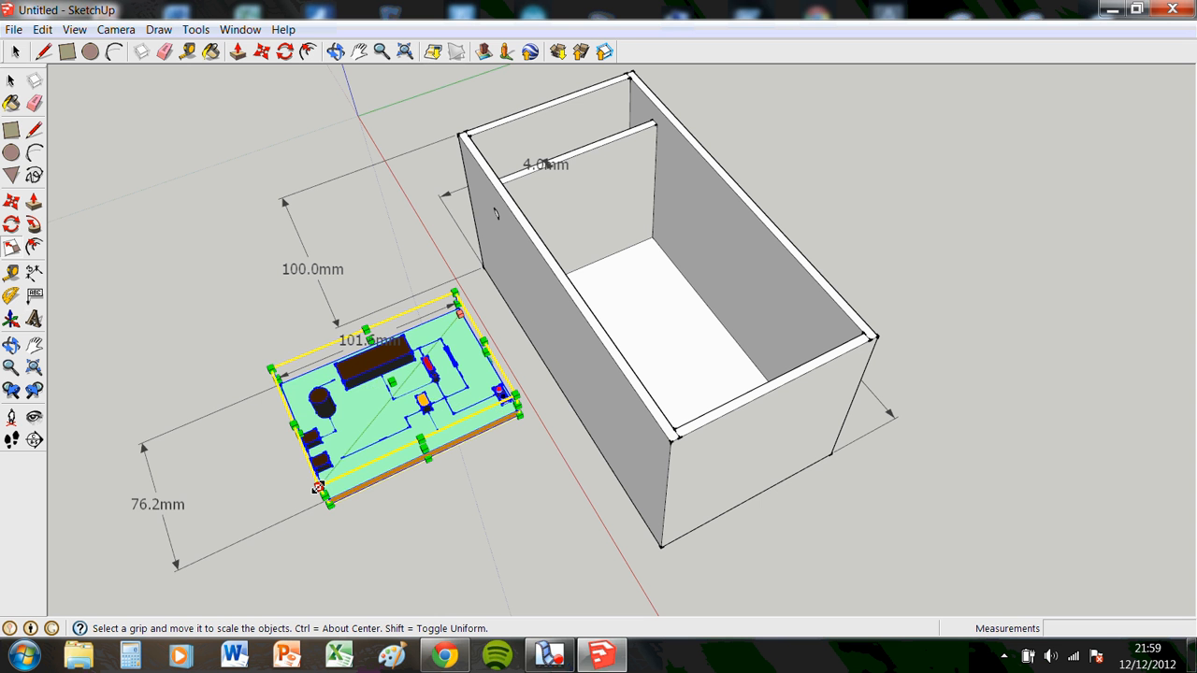
pyautogui.moveTo(318, 487); pyautogui.dragTo(417, 421)
pyautogui.scroll(2, 404, 374)
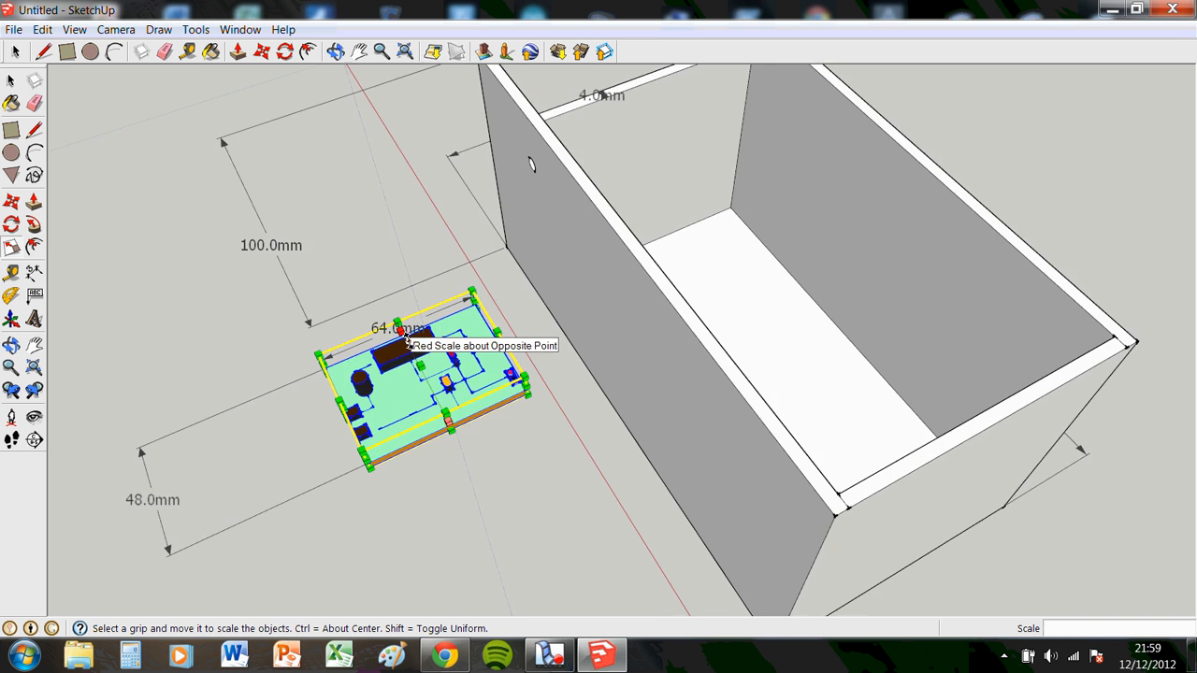
pyautogui.moveTo(403, 337)
pyautogui.mouseDown()
pyautogui.moveTo(386, 315)
pyautogui.moveTo(404, 339)
pyautogui.mouseUp()
pyautogui.hotkey('ctrl', 'z')
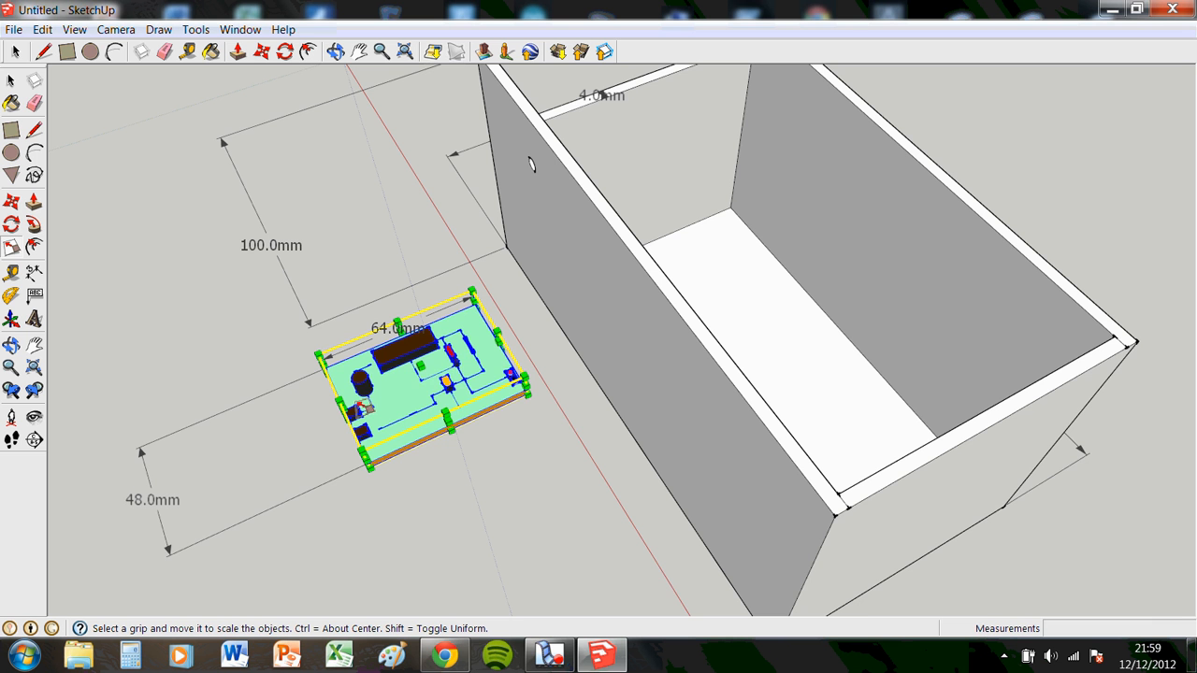
pyautogui.scroll(3, 384, 398)
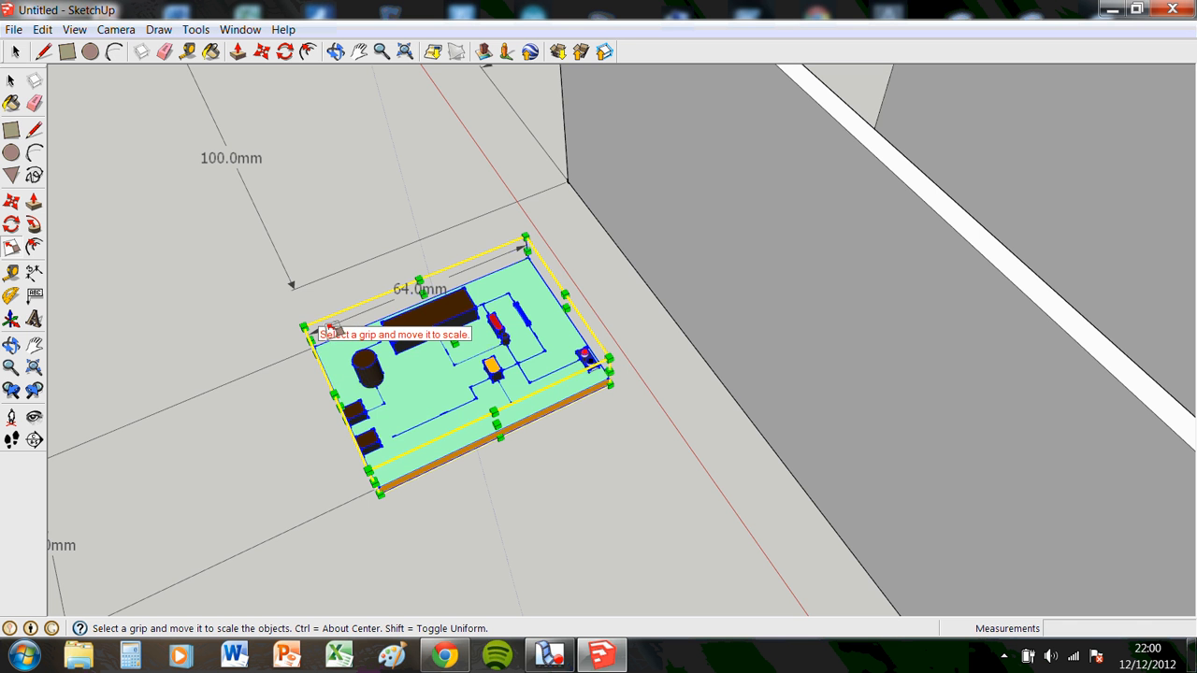
# Step: Move the scaled circuit board into the box's larger compartment, next to the partition
pyautogui.scroll(-2, 501, 374)
pyautogui.moveTo(516, 385); pyautogui.dragTo(685, 351, button='middle')
pyautogui.click(10, 81)
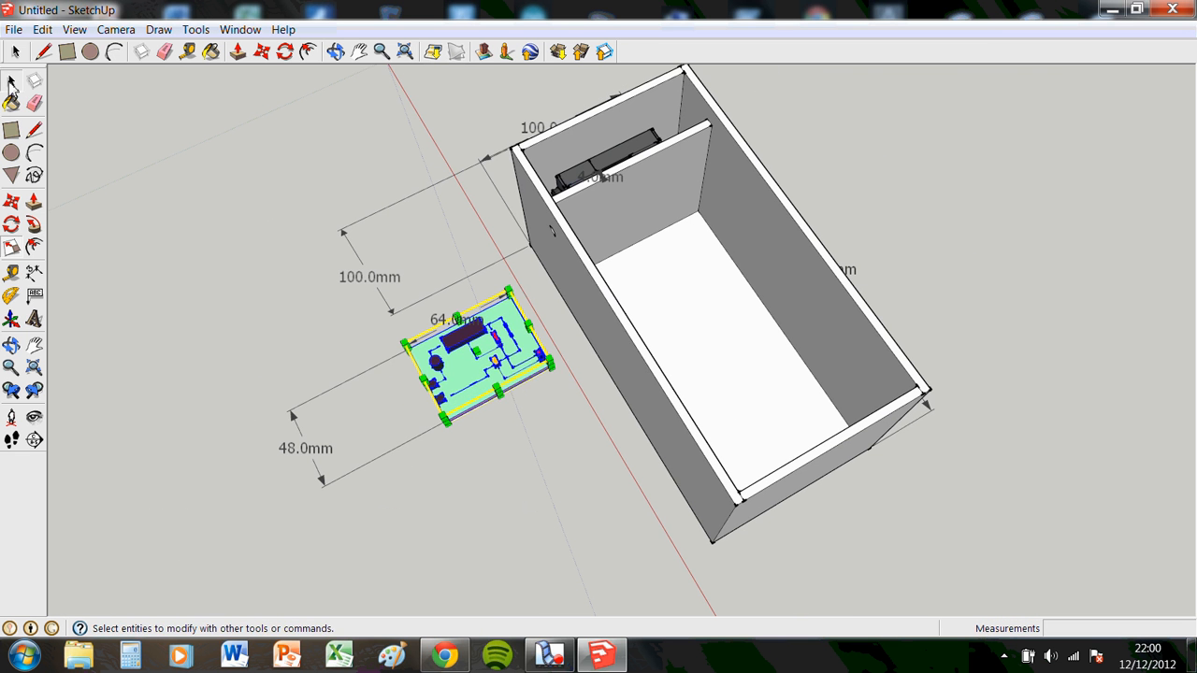
pyautogui.click(11, 202)
pyautogui.click(488, 377)
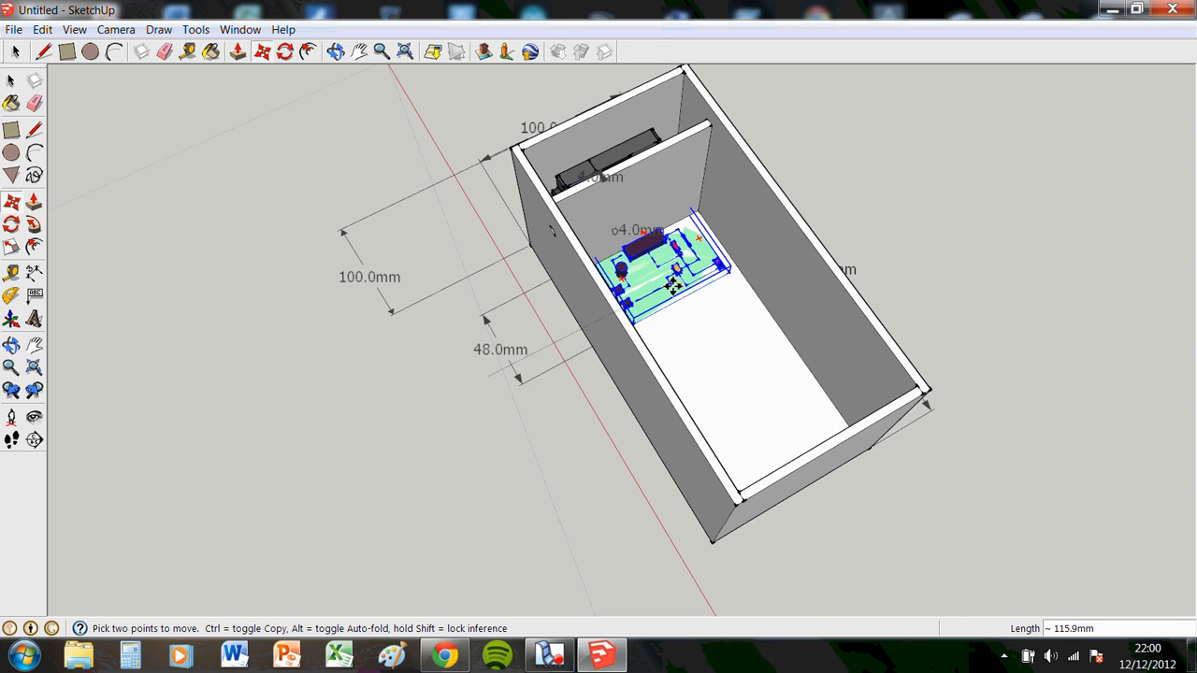
pyautogui.click(683, 279)
# Step: Reposition the circuit board within the box's larger compartment
pyautogui.moveTo(841, 340); pyautogui.dragTo(767, 178, button='middle')
pyautogui.moveTo(782, 505); pyautogui.dragTo(780, 454, button='middle')
pyautogui.click(751, 365)
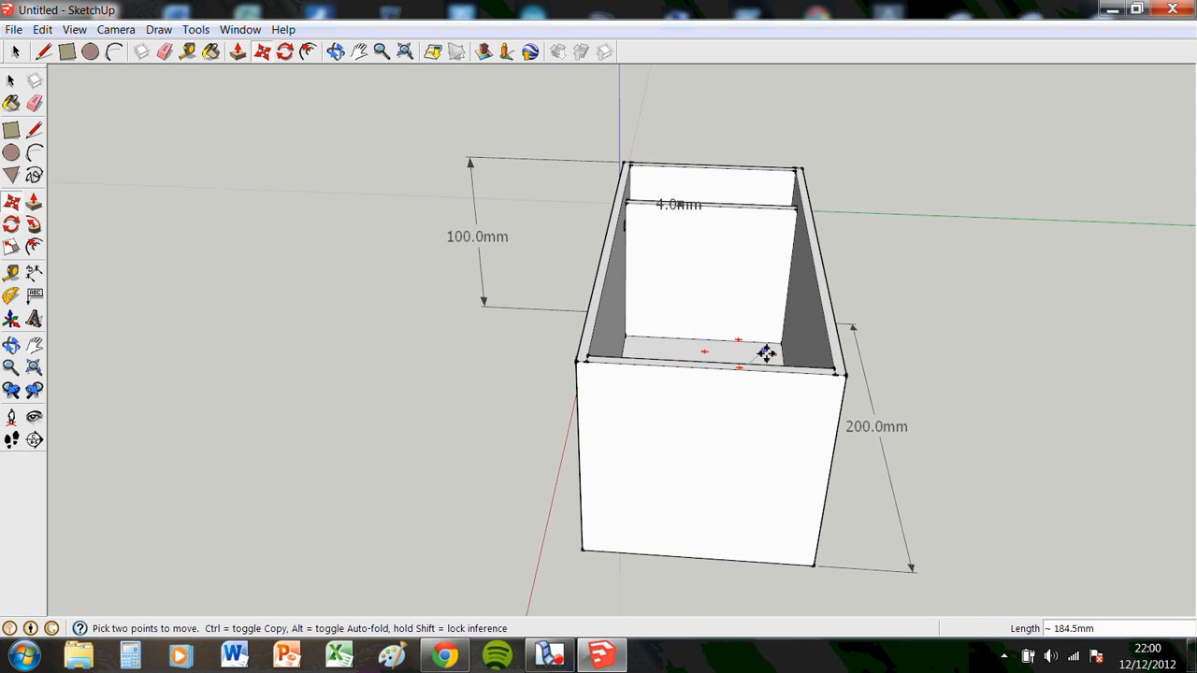
pyautogui.click(761, 332)
pyautogui.moveTo(855, 494); pyautogui.dragTo(810, 377, button='middle')
pyautogui.press('q')
pyautogui.press('m')
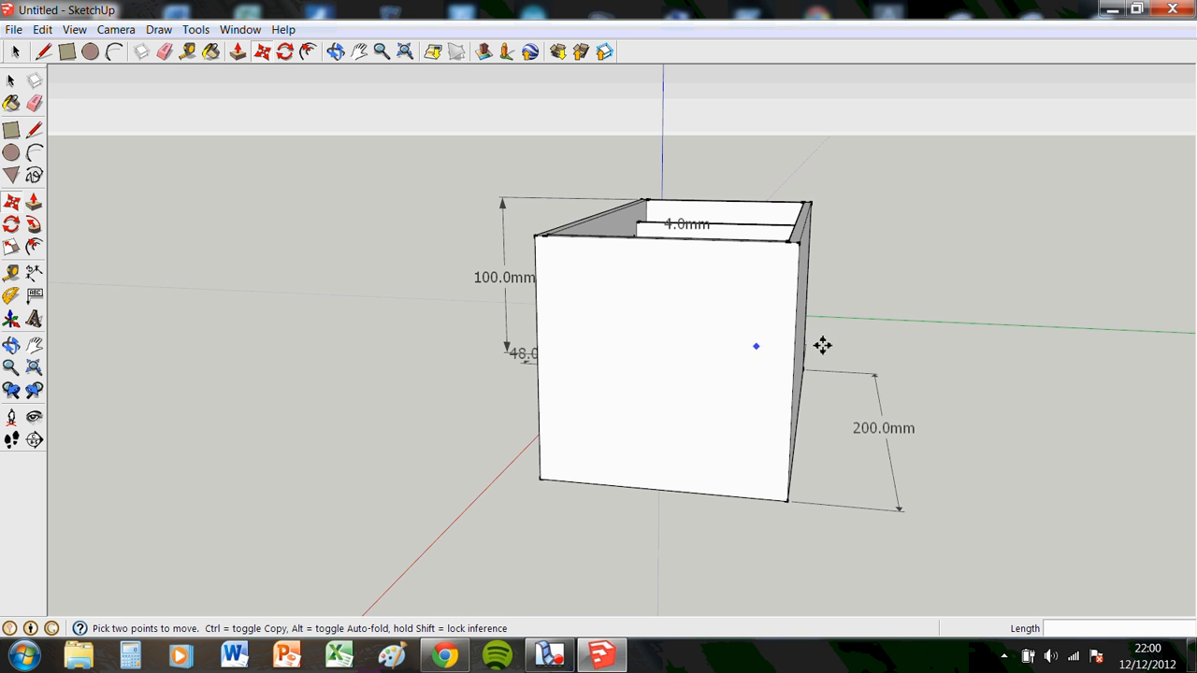
pyautogui.moveTo(822, 346); pyautogui.dragTo(673, 339, button='middle')
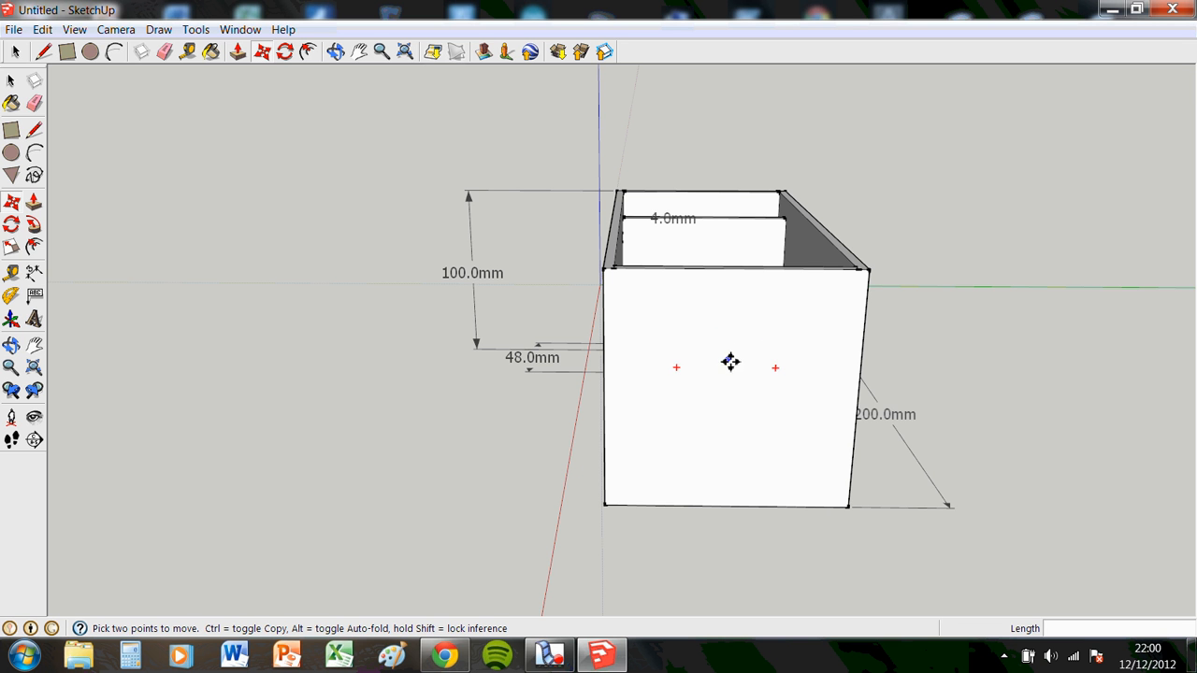
# Step: Paint both faces of the box's end wall opposite the partition with the Translucent_Glass_Blue material
pyautogui.click(11, 104)
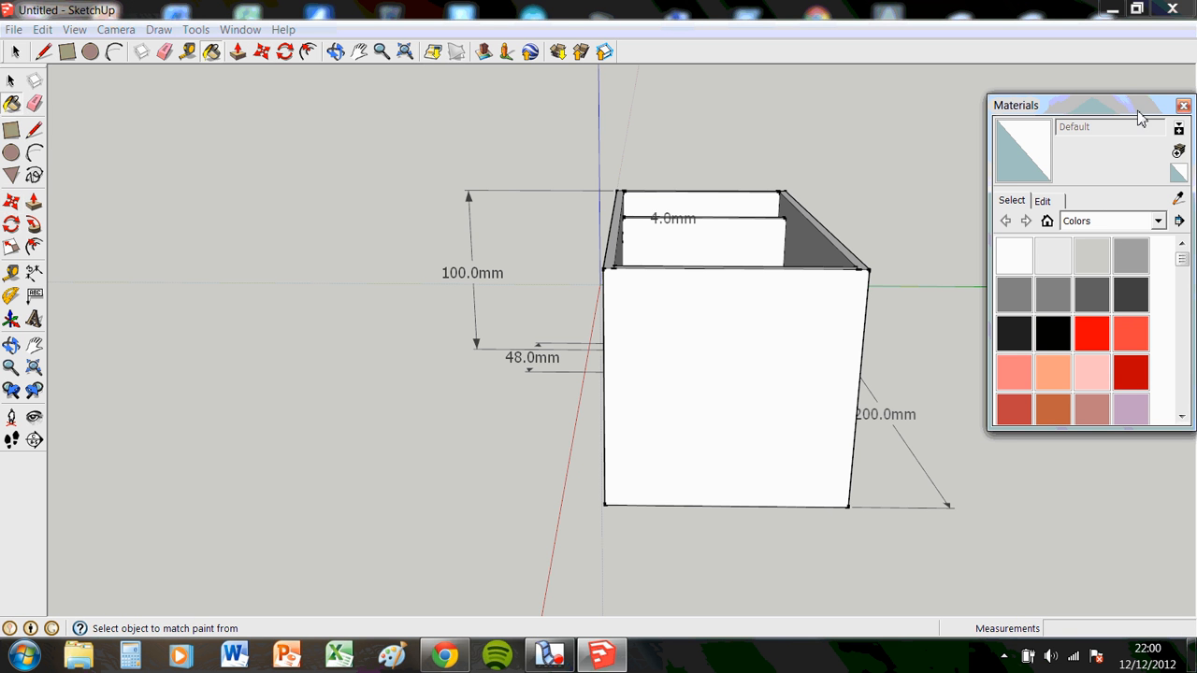
pyautogui.click(1158, 222)
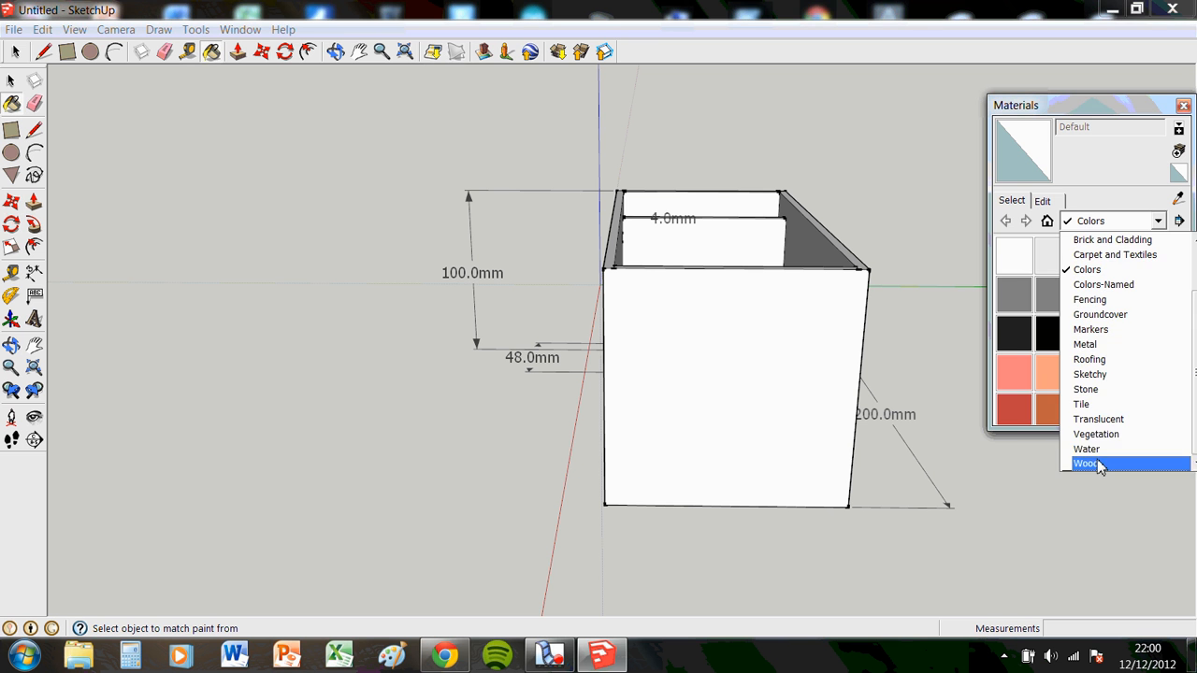
pyautogui.click(1102, 423)
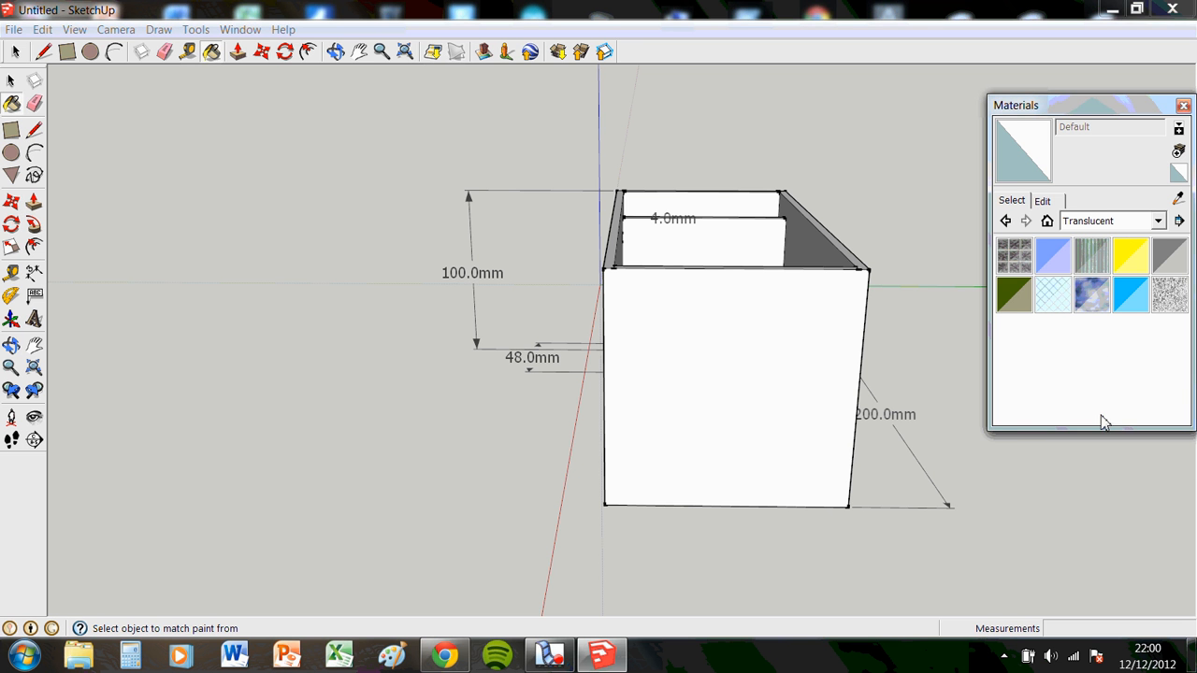
pyautogui.click(1053, 255)
pyautogui.click(845, 422)
pyautogui.moveTo(763, 352); pyautogui.dragTo(361, 315, button='middle')
pyautogui.click(357, 327)
pyautogui.moveTo(327, 410); pyautogui.dragTo(83, 315, button='middle')
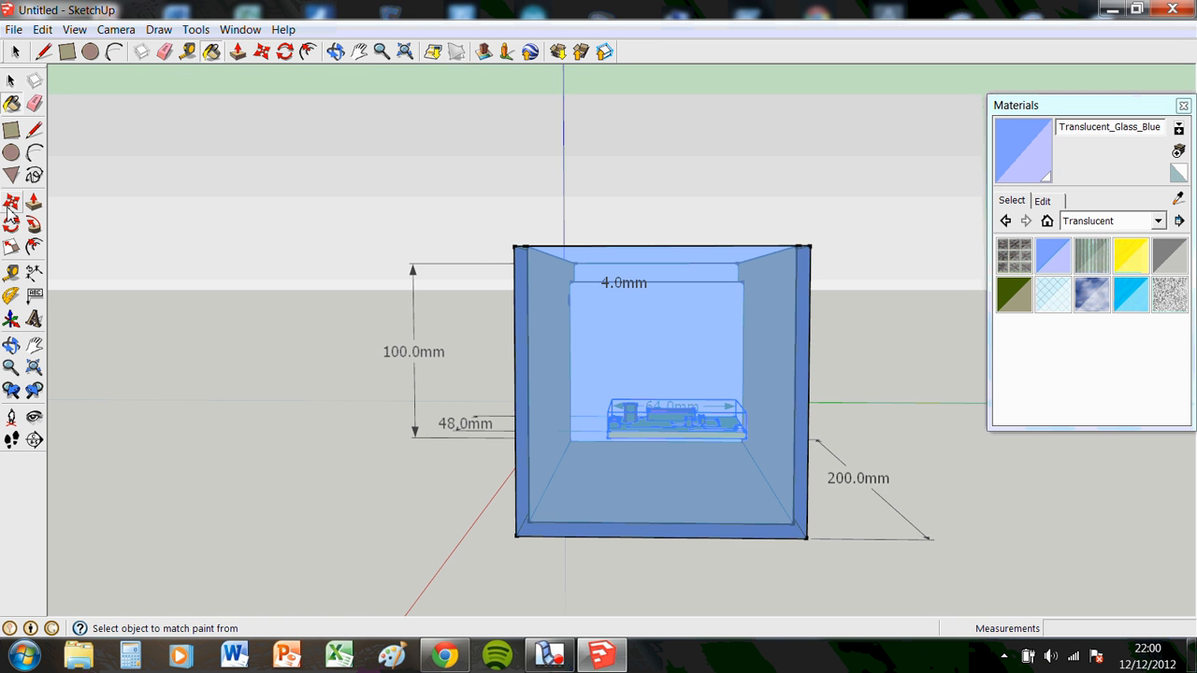
# Step: Lower the circuit board about 11.8 mm onto the box floor
pyautogui.click(10, 203)
pyautogui.moveTo(680, 430)
pyautogui.mouseDown(button='middle')
pyautogui.moveTo(694, 471)
pyautogui.moveTo(684, 422)
pyautogui.mouseUp(button='middle')
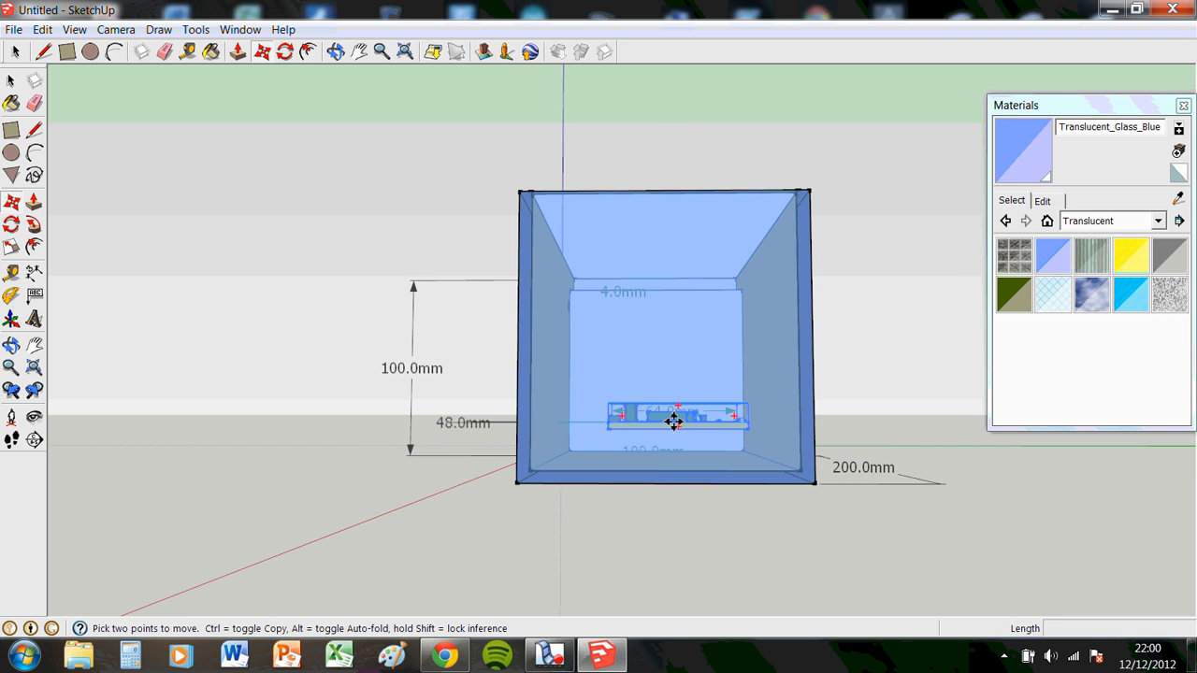
pyautogui.click(674, 421)
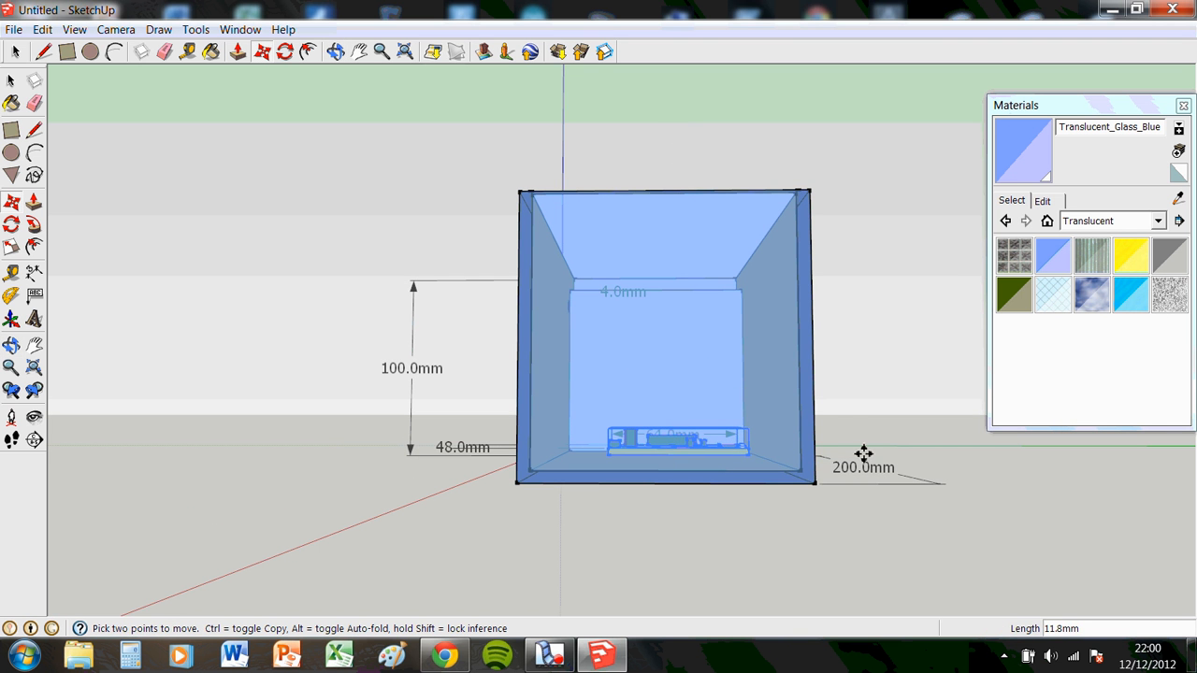
pyautogui.moveTo(658, 513); pyautogui.dragTo(908, 555, button='middle')
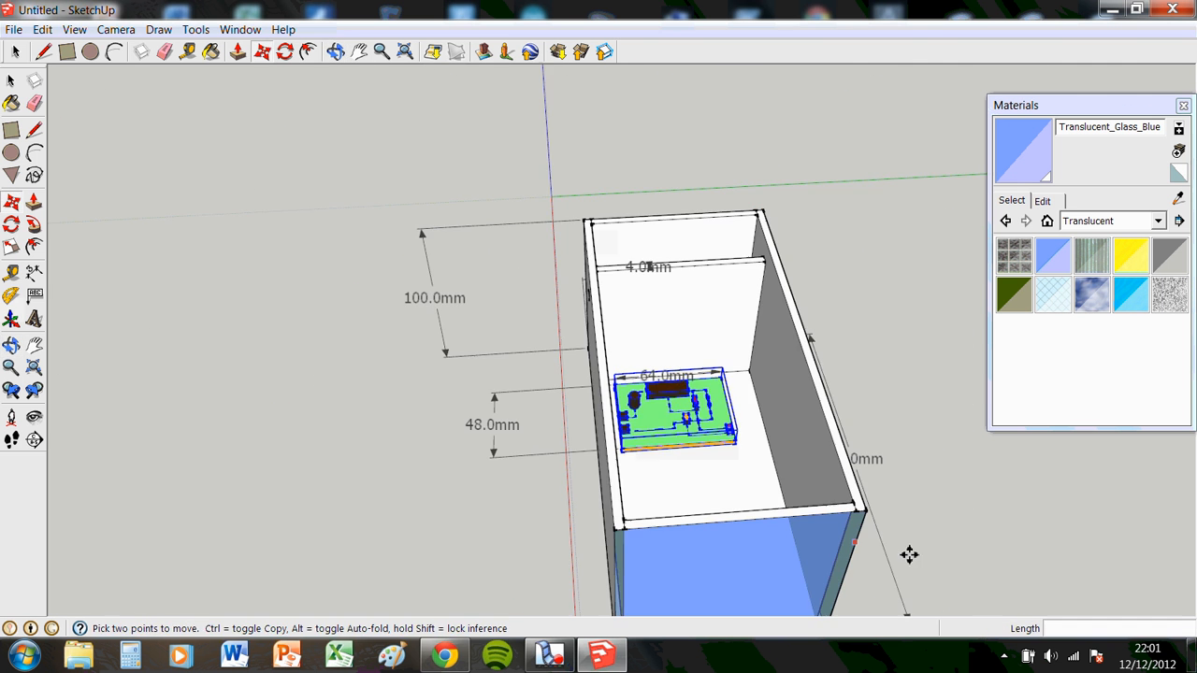
pyautogui.click(1006, 656)
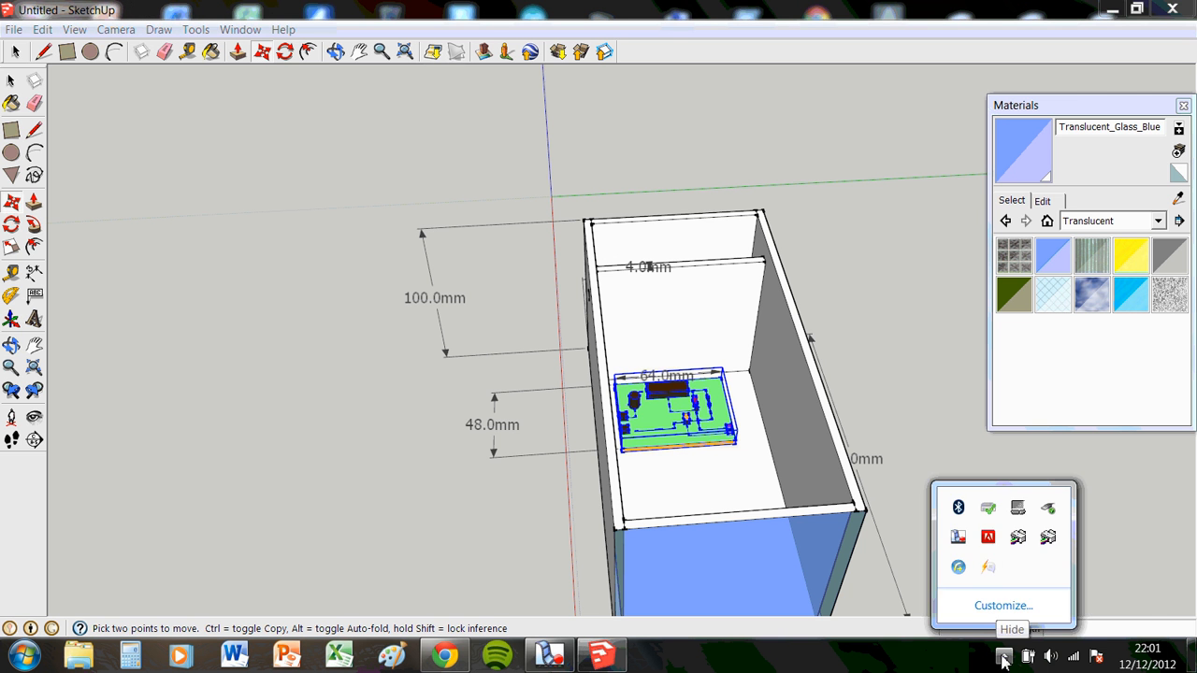
pyautogui.click(1004, 658)
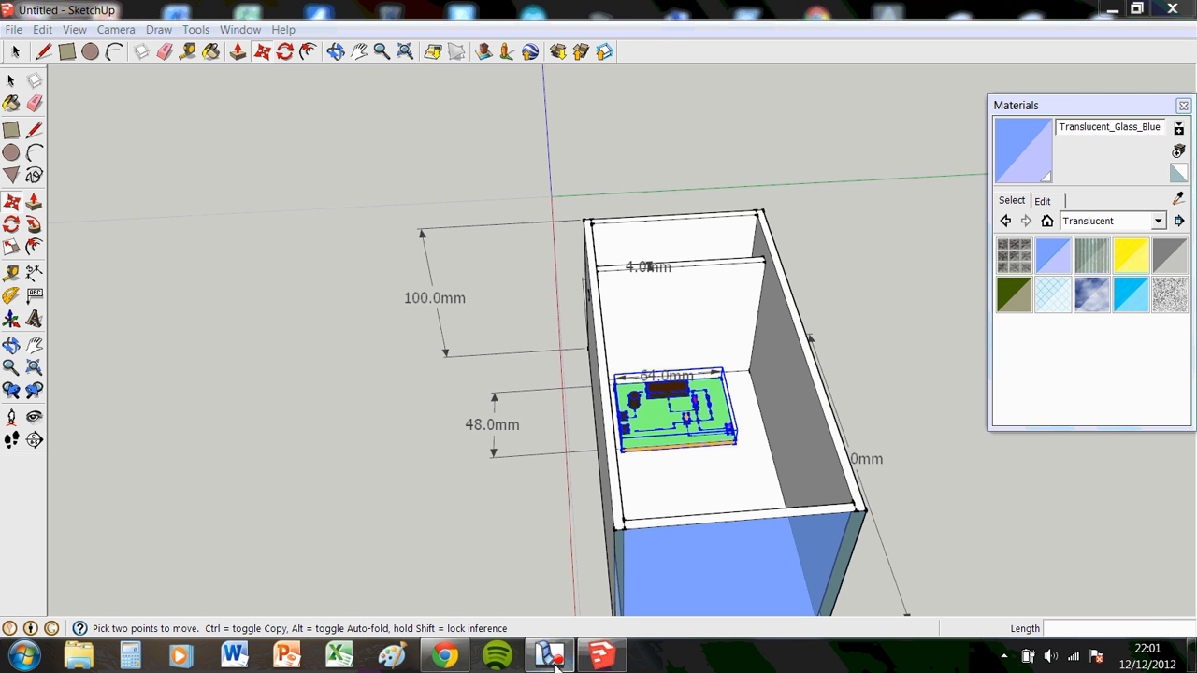
pyautogui.moveTo(552, 664)
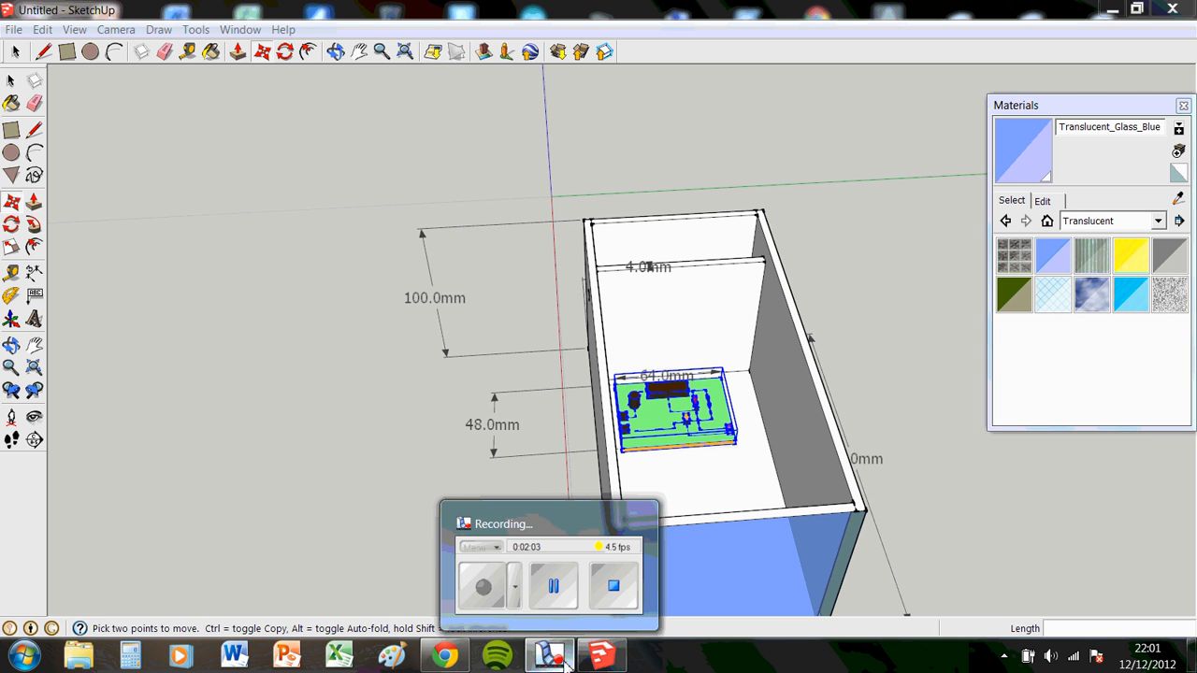
pyautogui.click(551, 599)
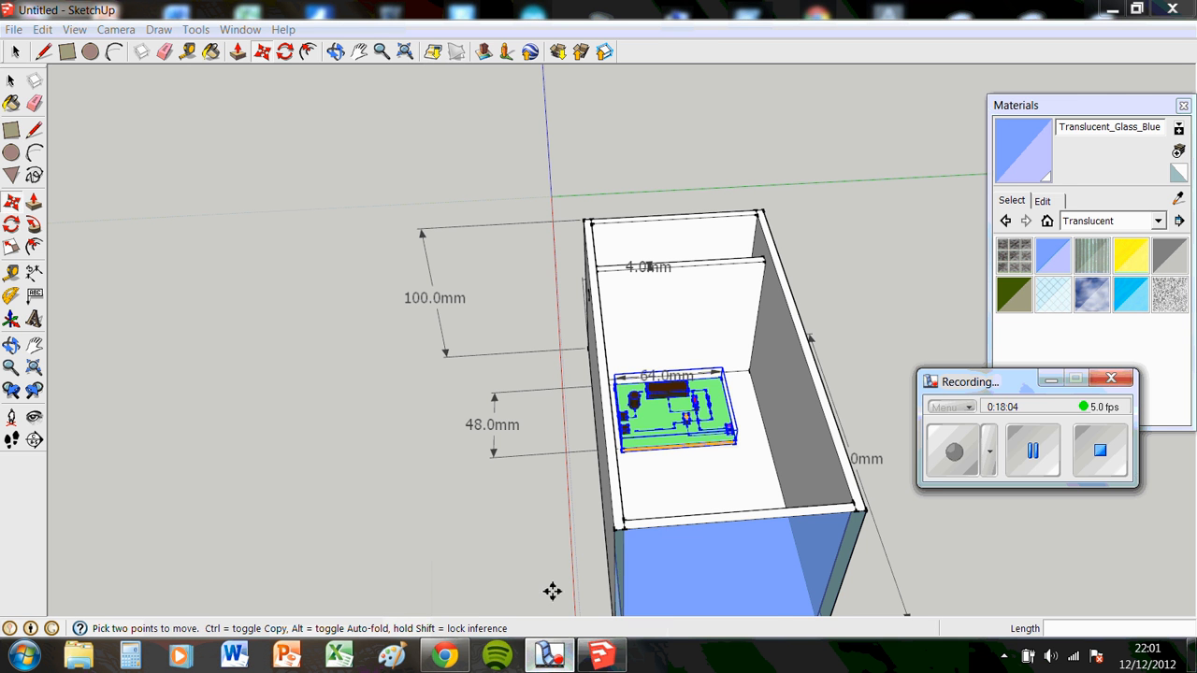
pyautogui.click(1029, 470)
pyautogui.click(955, 456)
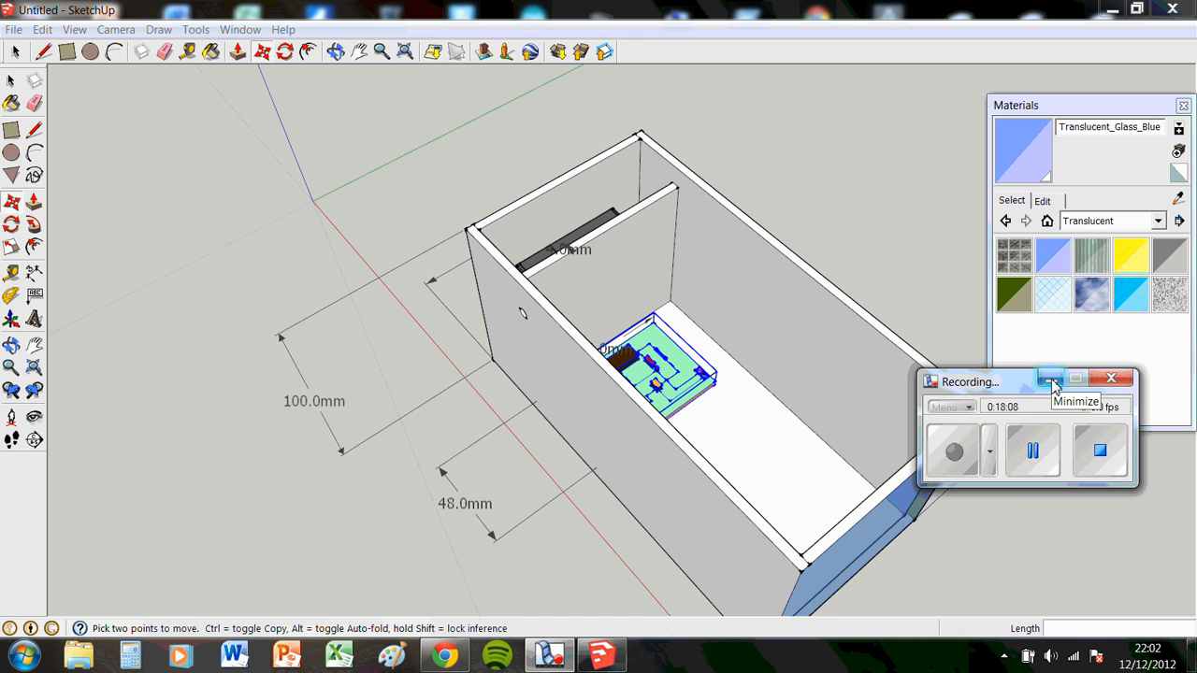
pyautogui.moveTo(1026, 386)
pyautogui.mouseDown()
pyautogui.moveTo(917, 334)
pyautogui.moveTo(220, 208)
pyautogui.mouseUp()
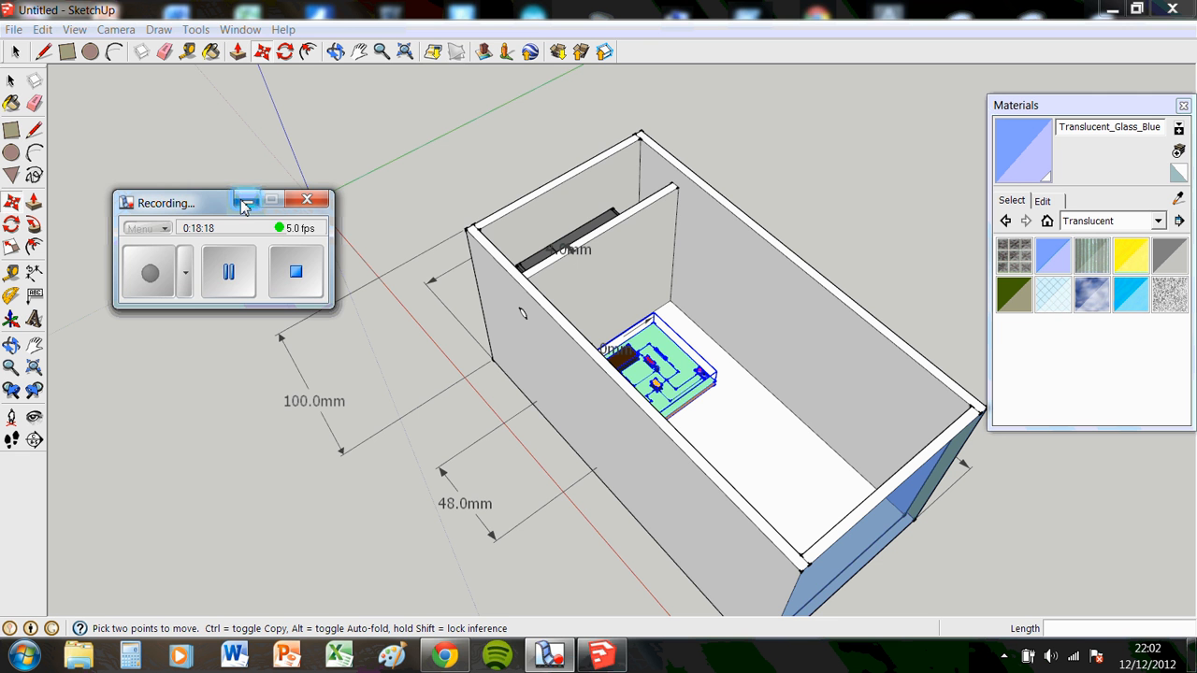
pyautogui.click(245, 201)
pyautogui.moveTo(889, 590); pyautogui.dragTo(814, 282, button='middle')
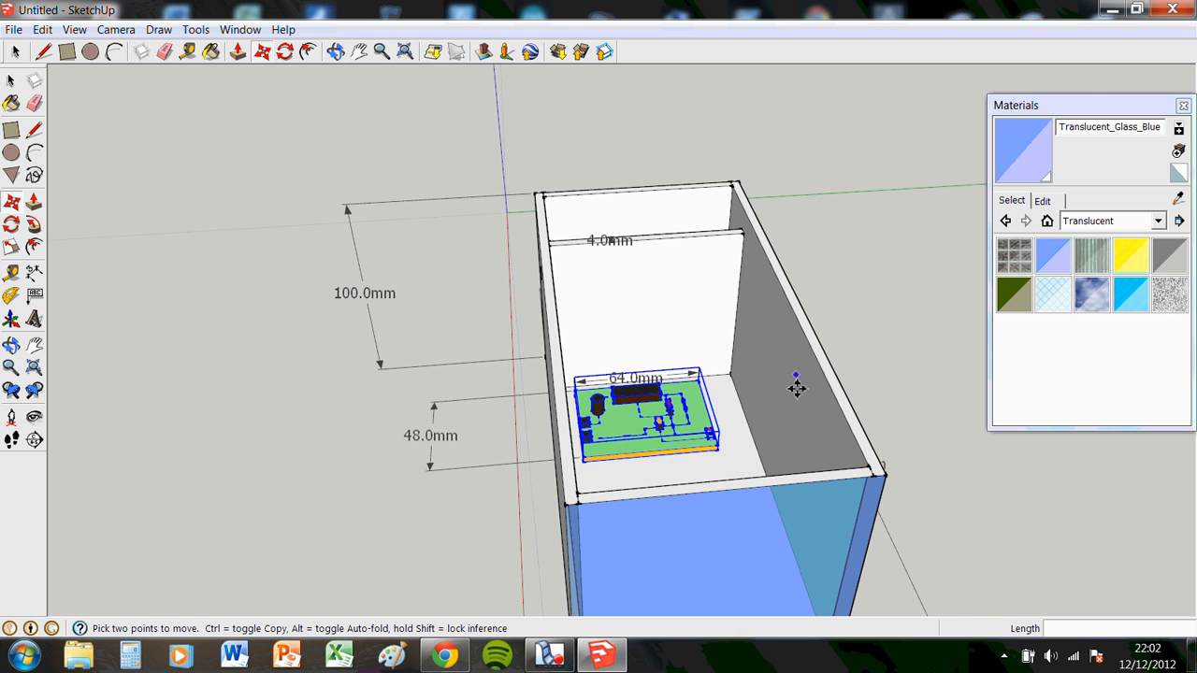
pyautogui.moveTo(795, 388); pyautogui.dragTo(393, 436, button='middle')
pyautogui.scroll(-4, 596, 455)
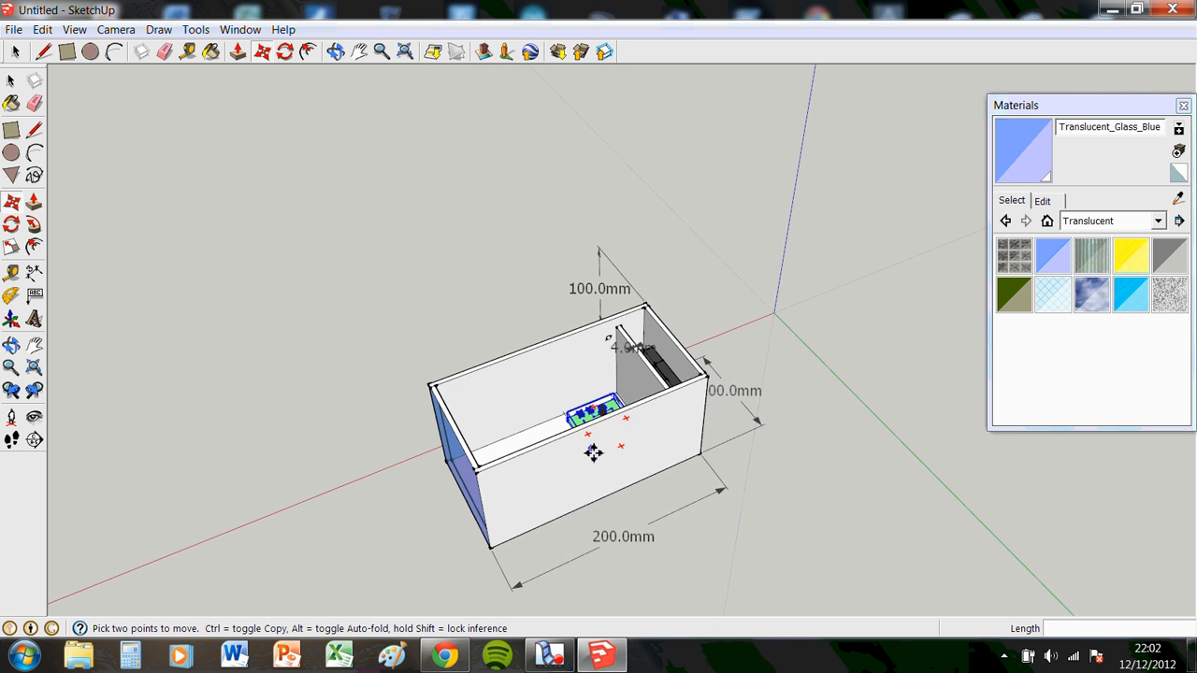
pyautogui.moveTo(561, 449); pyautogui.dragTo(587, 125, button='middle')
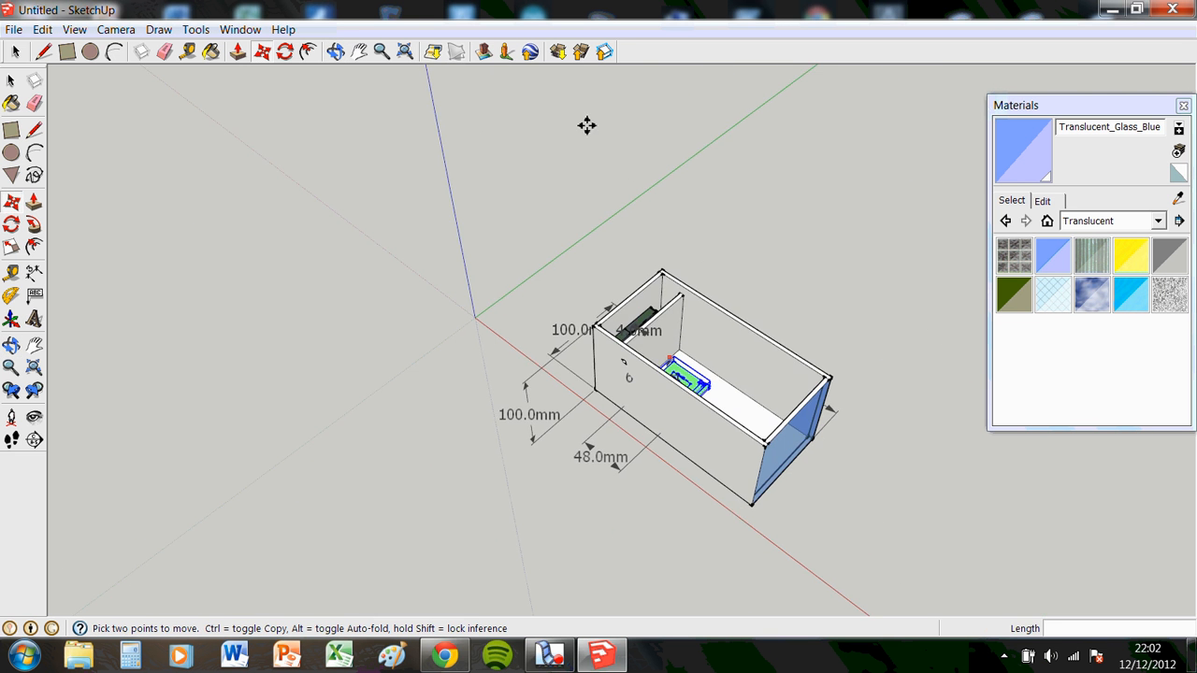
# Step: Search the 3D Warehouse for "stereo" and refine the search to "stereo jack"
pyautogui.click(559, 53)
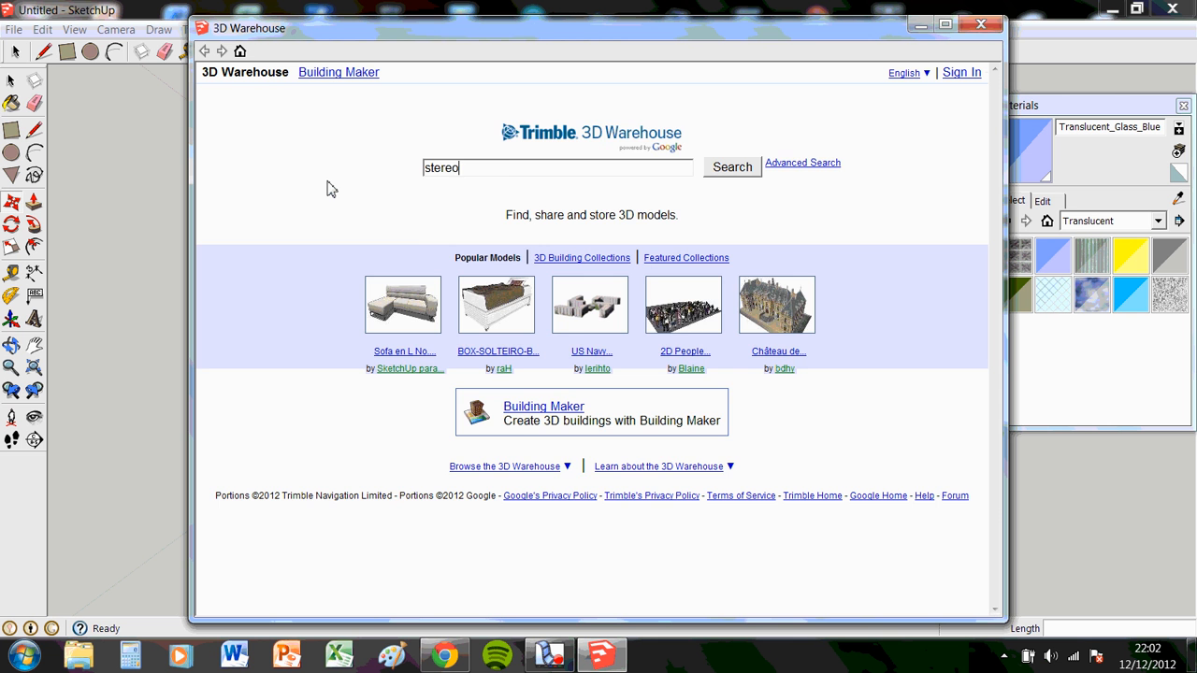
pyautogui.press('Return')
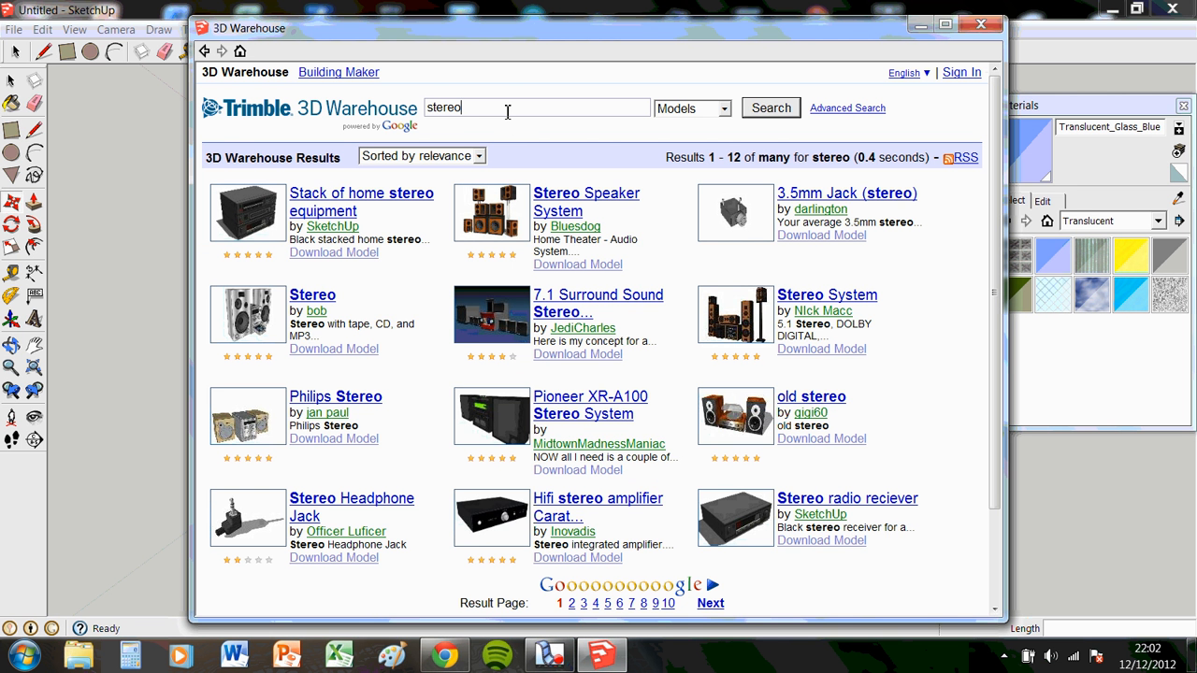
pyautogui.press('Return')
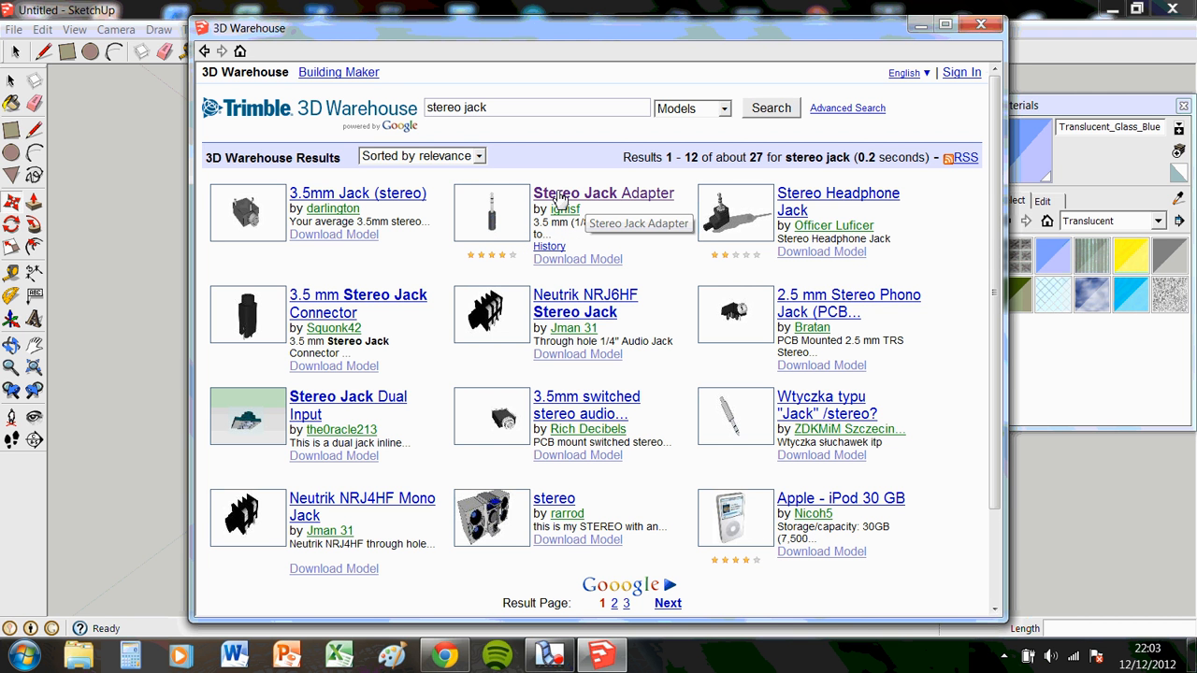
# Step: Download the Stereo Jack Adapter model from the 3D Warehouse directly into the model and place it near the axes origin
pyautogui.click(560, 198)
pyautogui.click(524, 460)
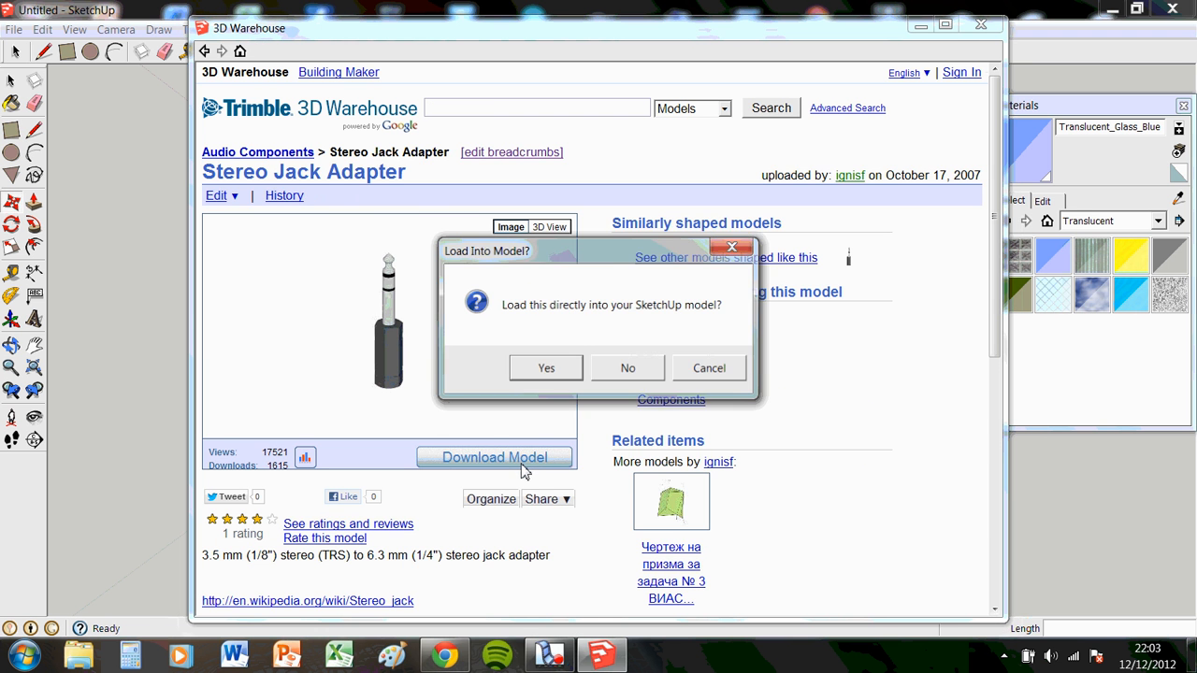
pyautogui.click(544, 370)
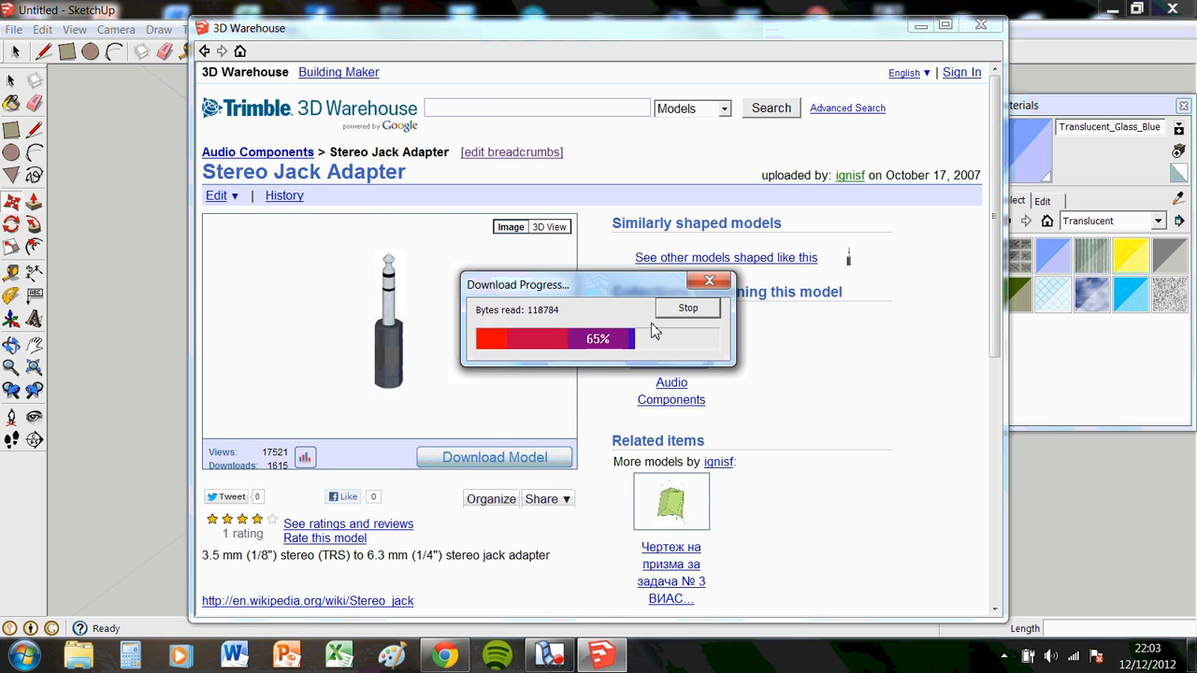
pyautogui.scroll(-5, 739, 383)
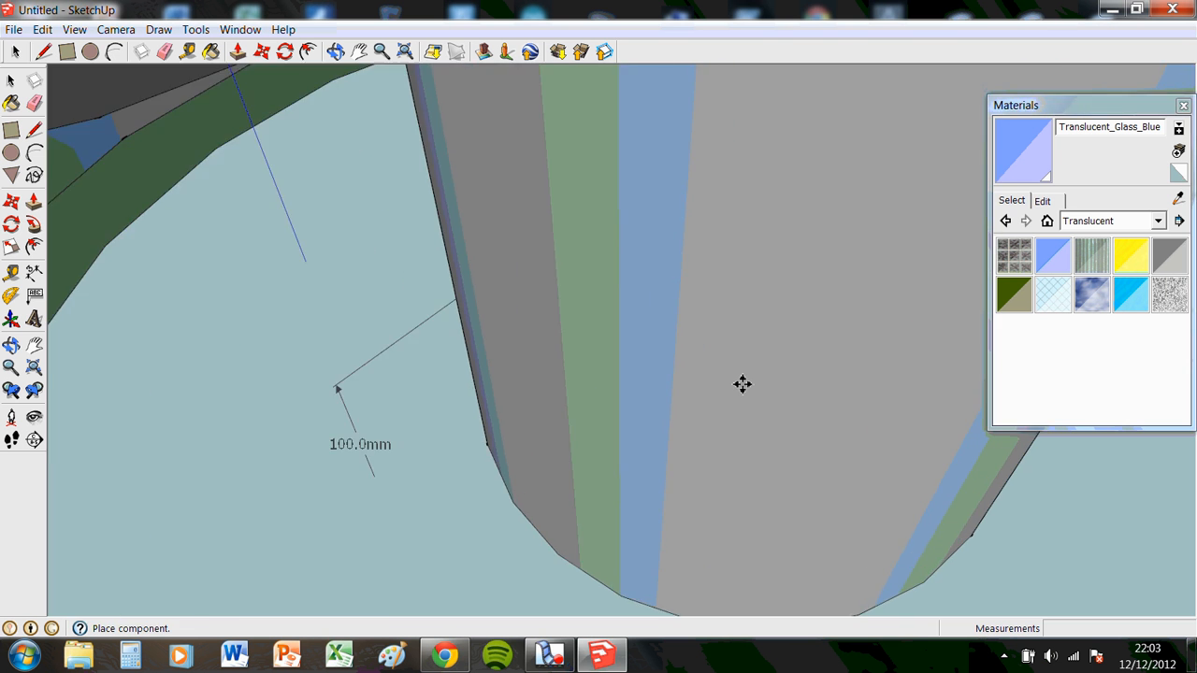
pyautogui.scroll(-6, 747, 383)
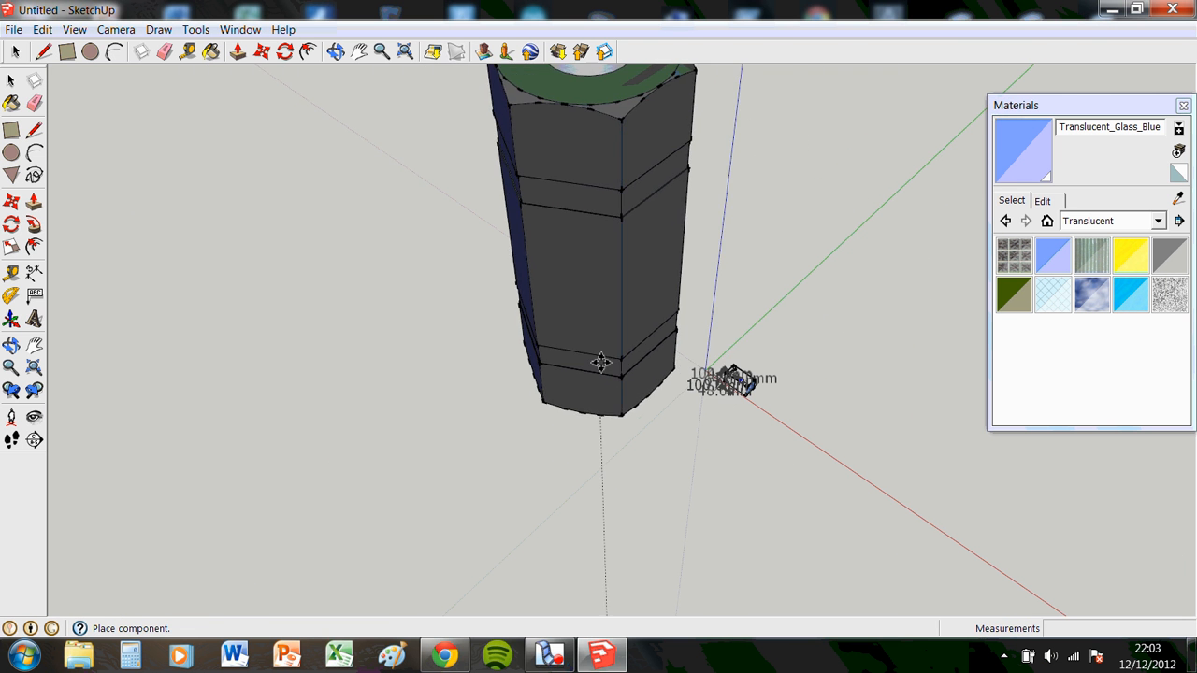
pyautogui.click(668, 357)
pyautogui.moveTo(781, 371); pyautogui.dragTo(718, 339, button='middle')
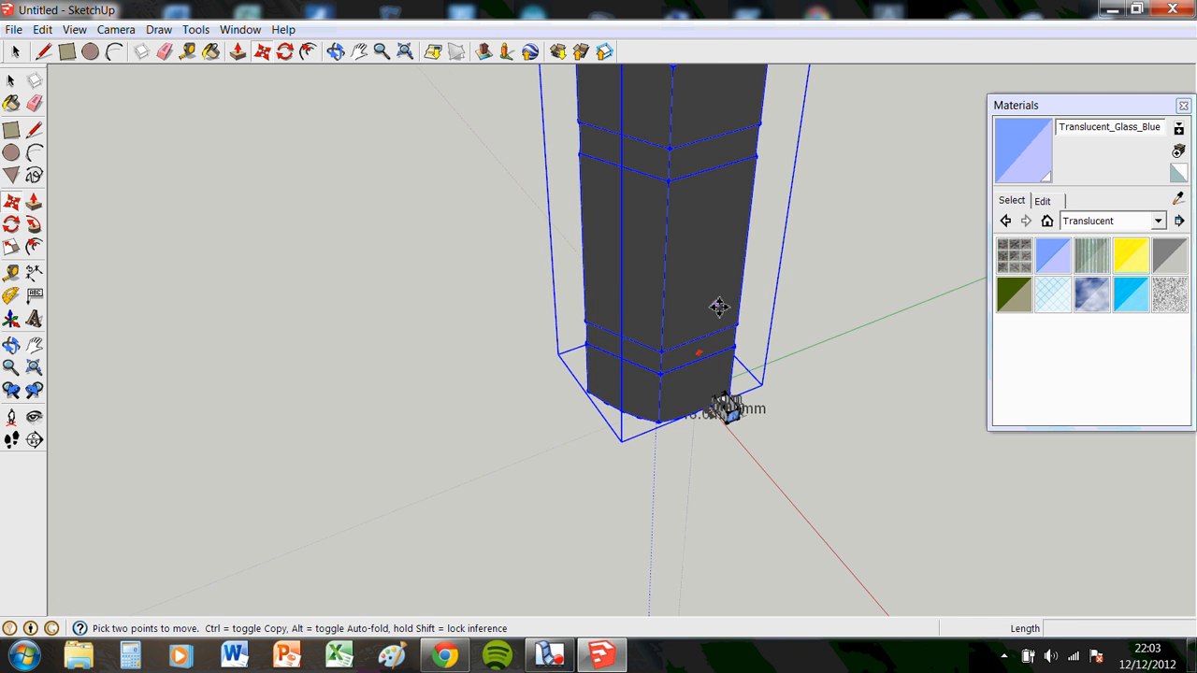
# Step: Shrink the oversized stereo jack with two successive Scale operations from its upper grips
pyautogui.scroll(-5, 716, 308)
pyautogui.moveTo(788, 166); pyautogui.dragTo(784, 207, button='middle')
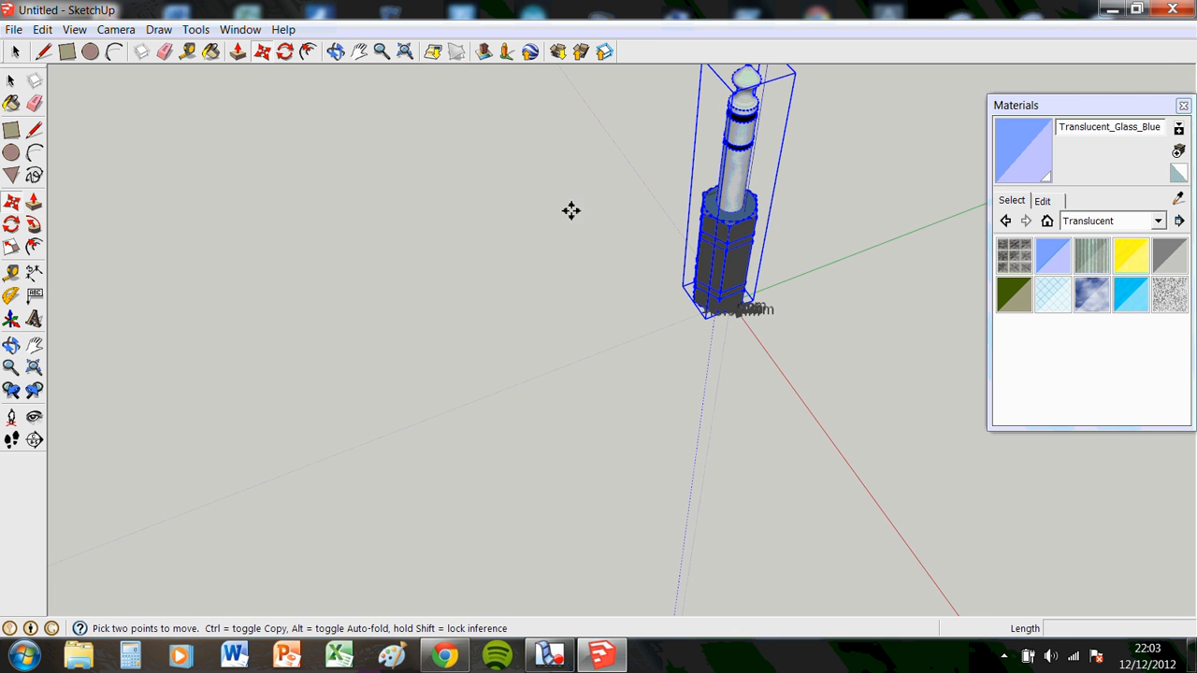
pyautogui.click(11, 247)
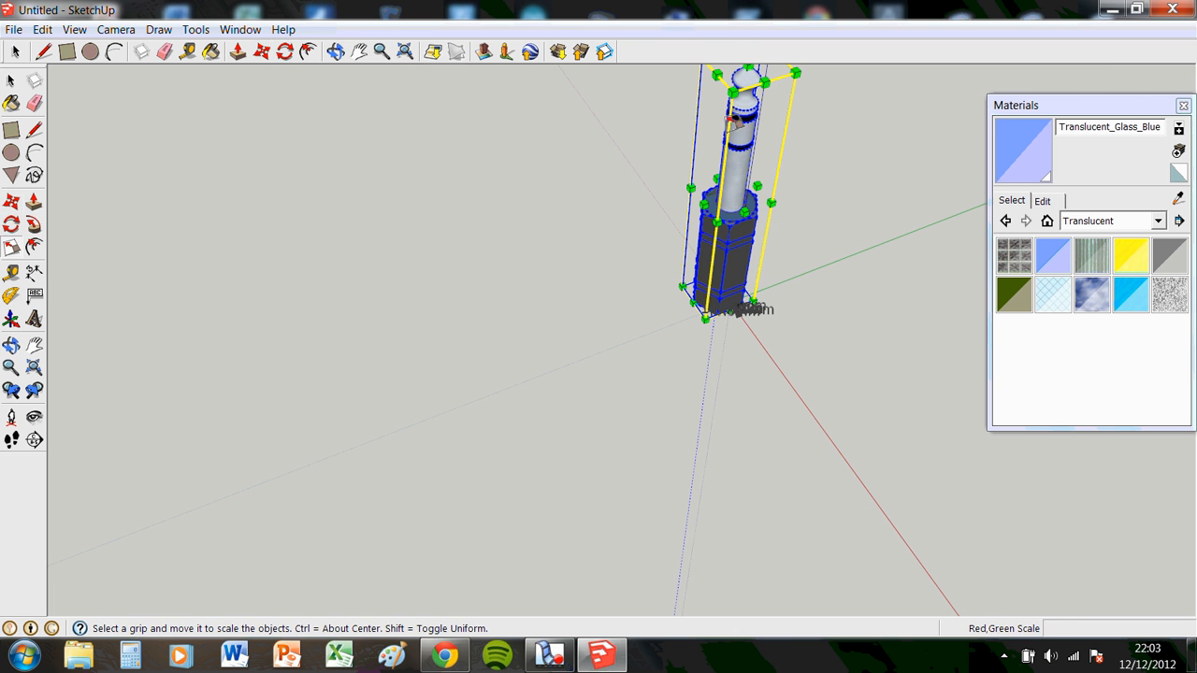
pyautogui.moveTo(720, 77); pyautogui.dragTo(756, 272)
pyautogui.scroll(5, 756, 272)
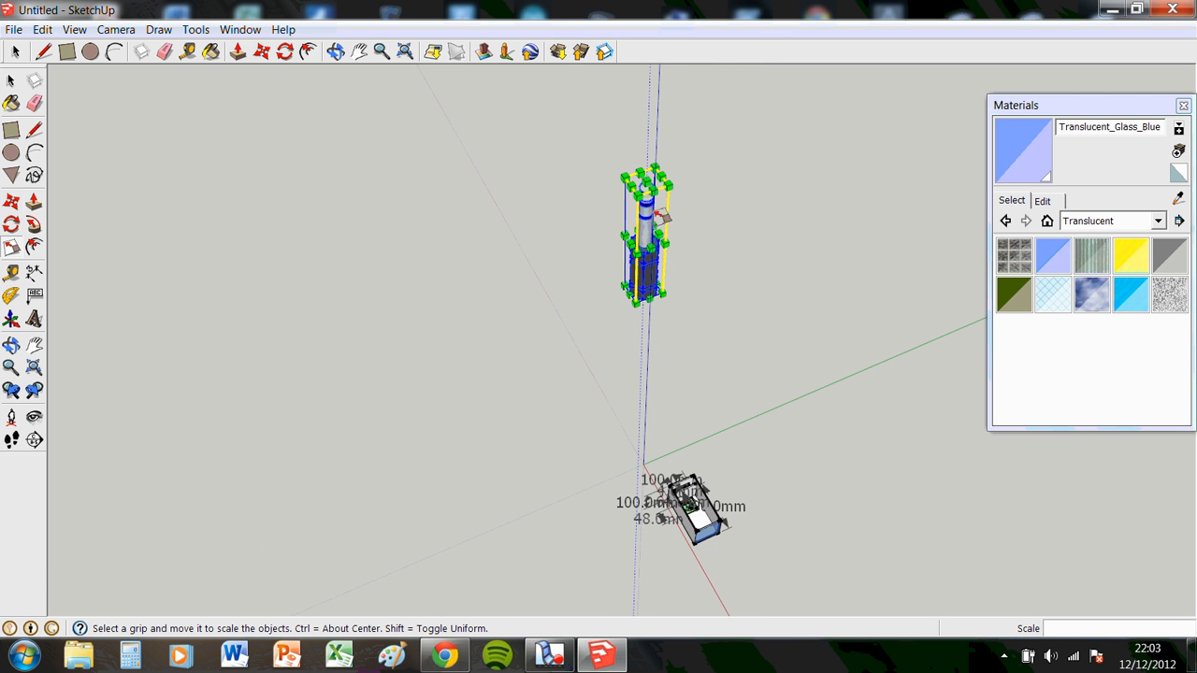
pyautogui.moveTo(639, 205); pyautogui.dragTo(652, 259)
pyautogui.scroll(2, 693, 319)
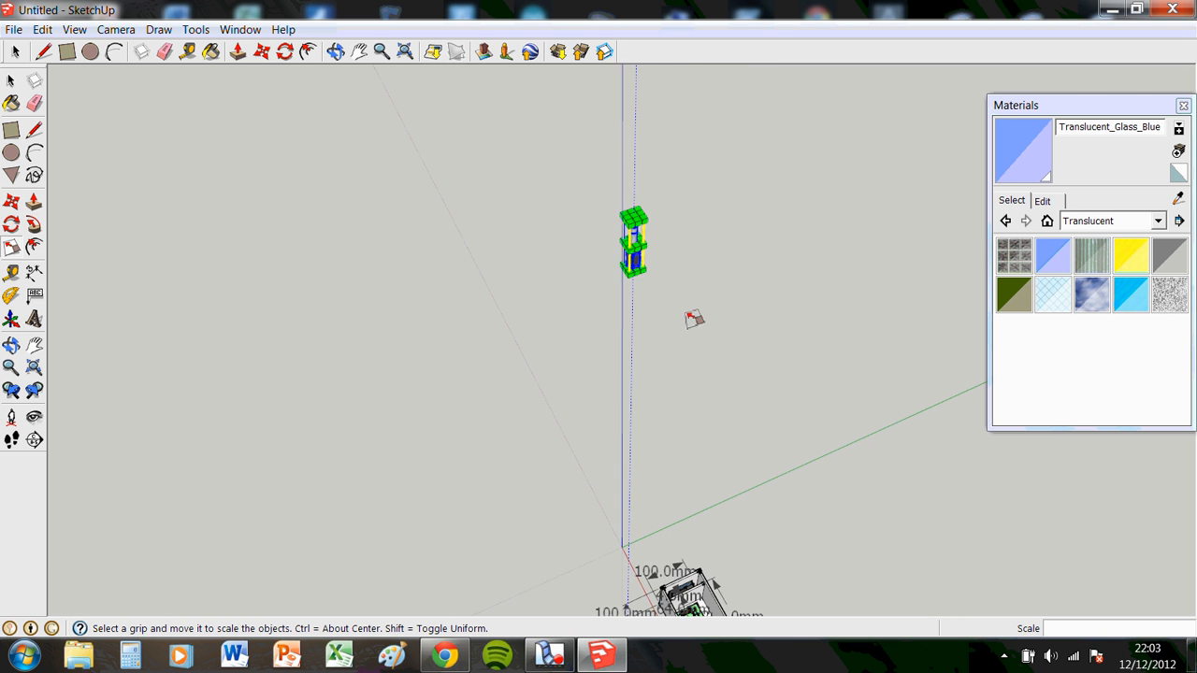
# Step: Lower the stereo jack along the vertical axis towards the ground near the box
pyautogui.click(262, 52)
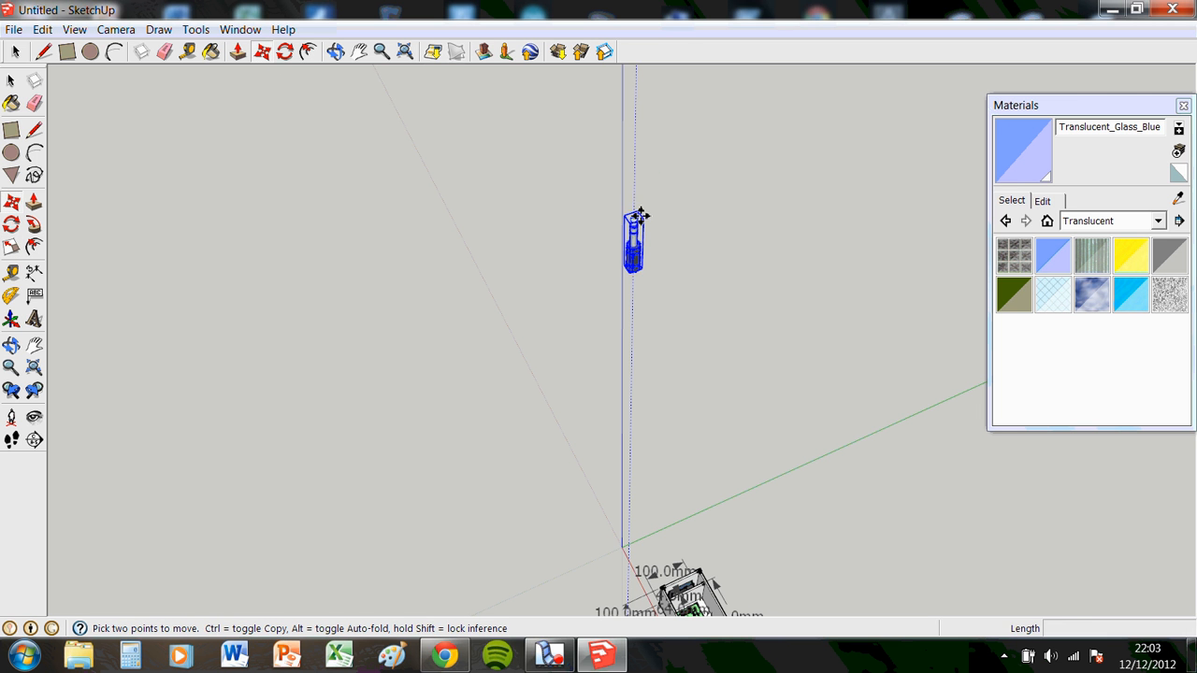
pyautogui.click(635, 223)
pyautogui.moveTo(711, 505); pyautogui.dragTo(946, 221, button='middle')
pyautogui.moveTo(888, 565); pyautogui.dragTo(973, 597, button='middle')
pyautogui.moveTo(720, 483); pyautogui.dragTo(670, 459, button='middle')
pyautogui.scroll(2, 673, 445)
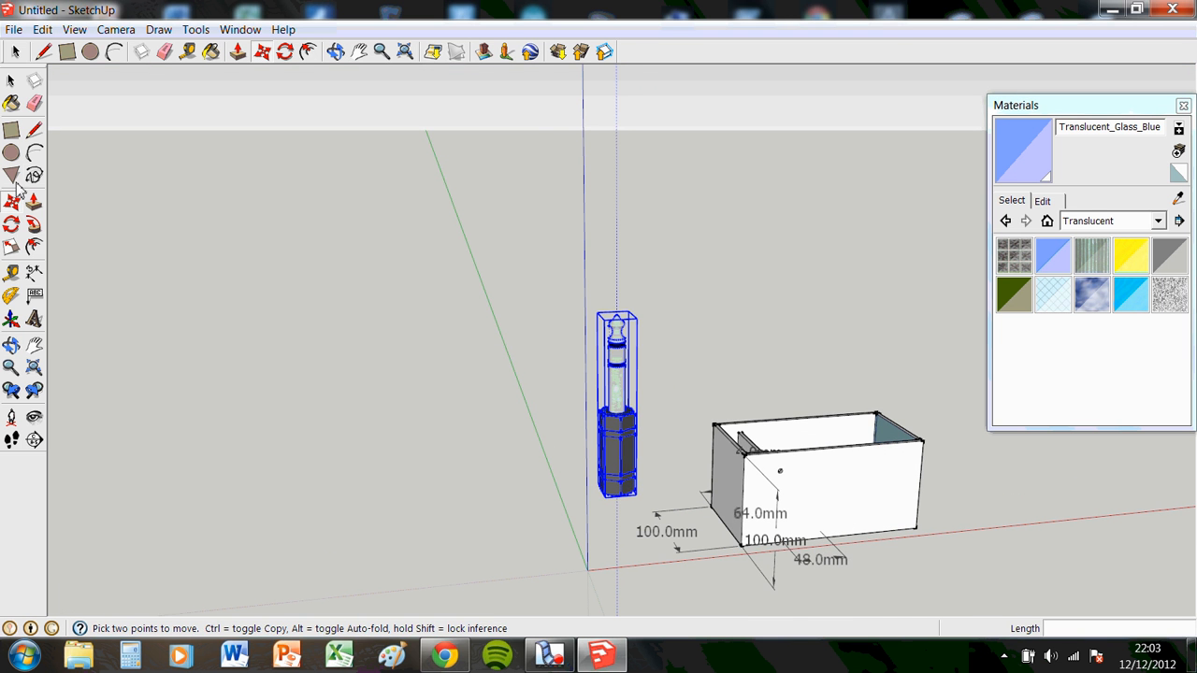
# Step: Scale the stereo jack down further in proportion to the box and slightly adjust its final size
pyautogui.click(11, 247)
pyautogui.scroll(2, 639, 344)
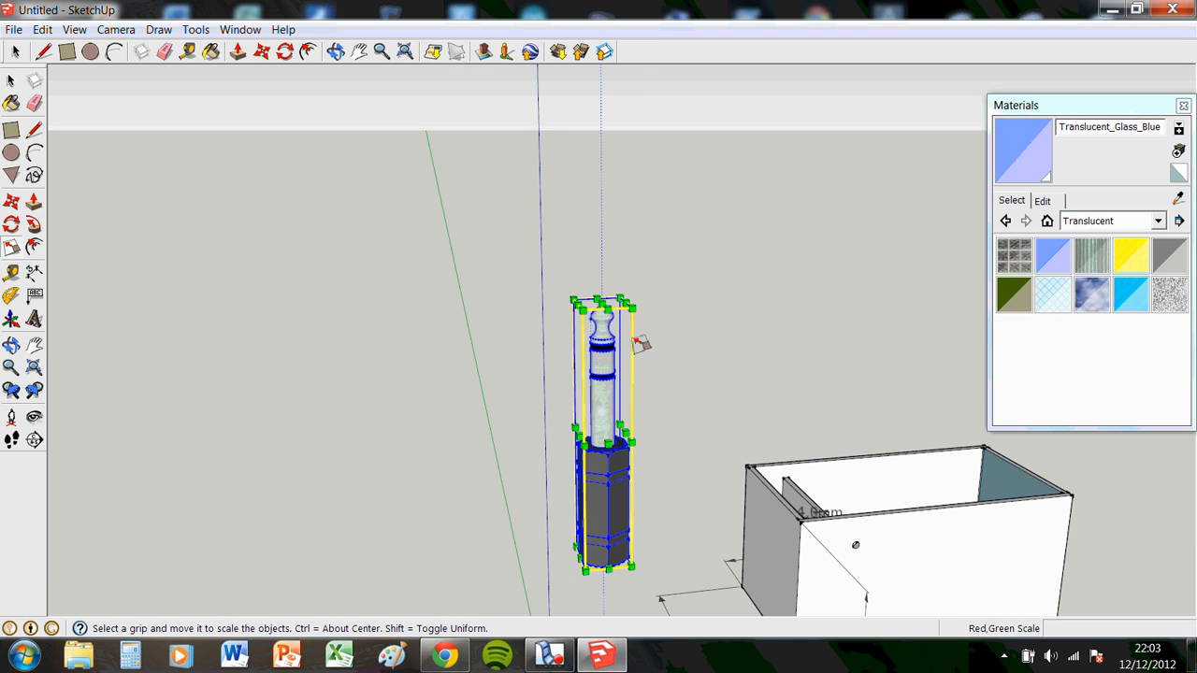
pyautogui.moveTo(582, 311); pyautogui.dragTo(644, 527)
pyautogui.scroll(3, 644, 526)
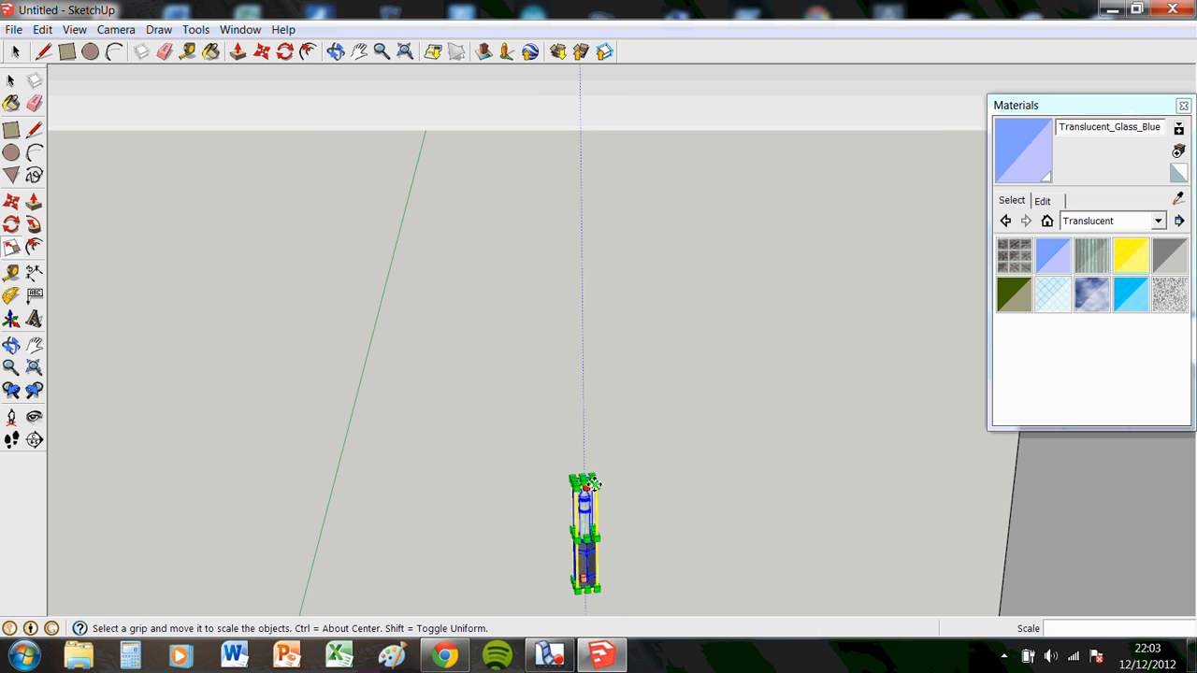
pyautogui.moveTo(597, 487); pyautogui.dragTo(603, 475)
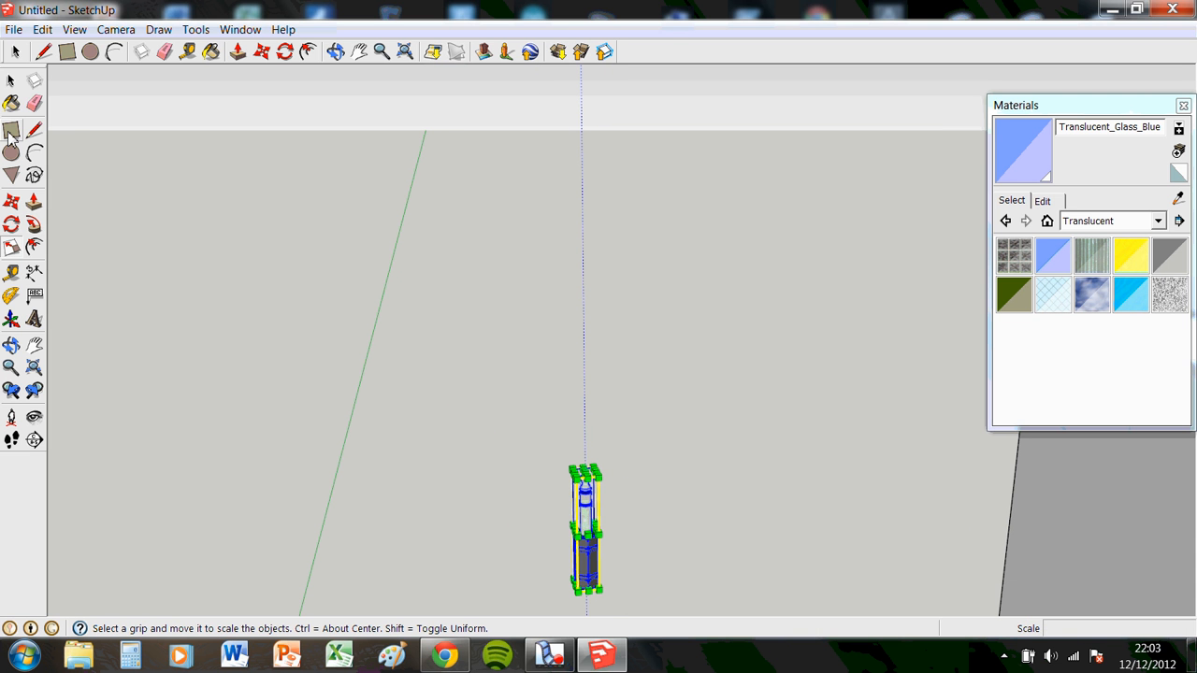
pyautogui.click(12, 81)
# Step: Move the stereo jack beside the box's outer corner at the partition end
pyautogui.scroll(-5, 699, 567)
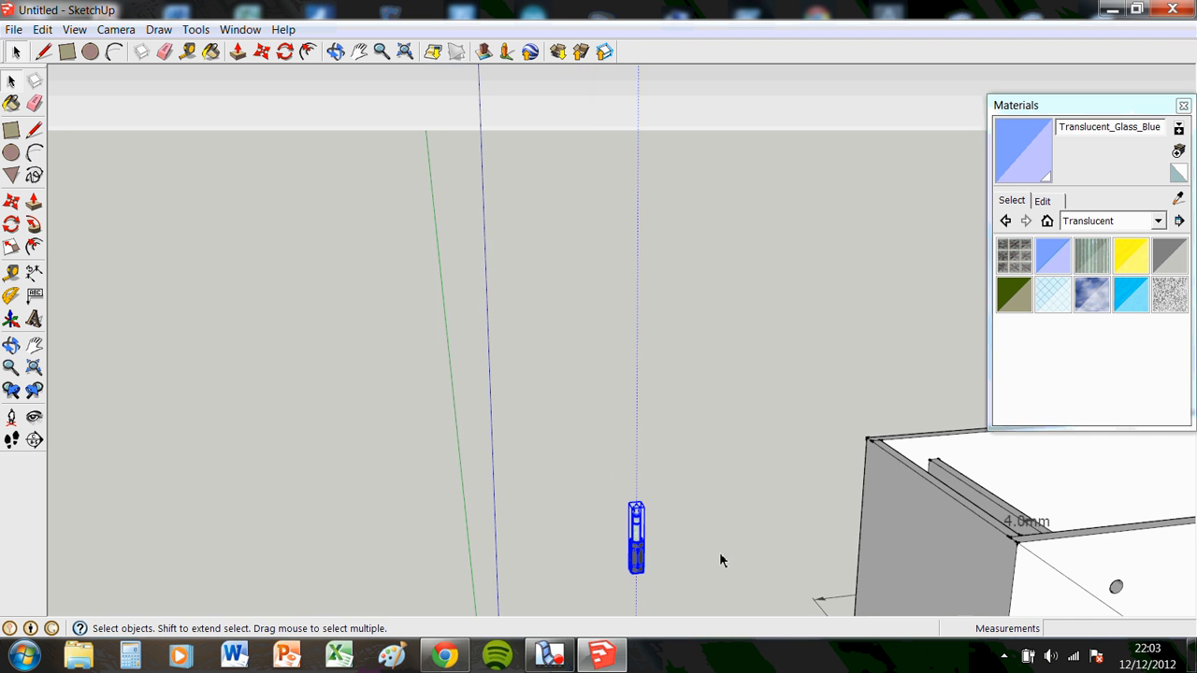
pyautogui.moveTo(743, 545); pyautogui.dragTo(210, 505, button='middle')
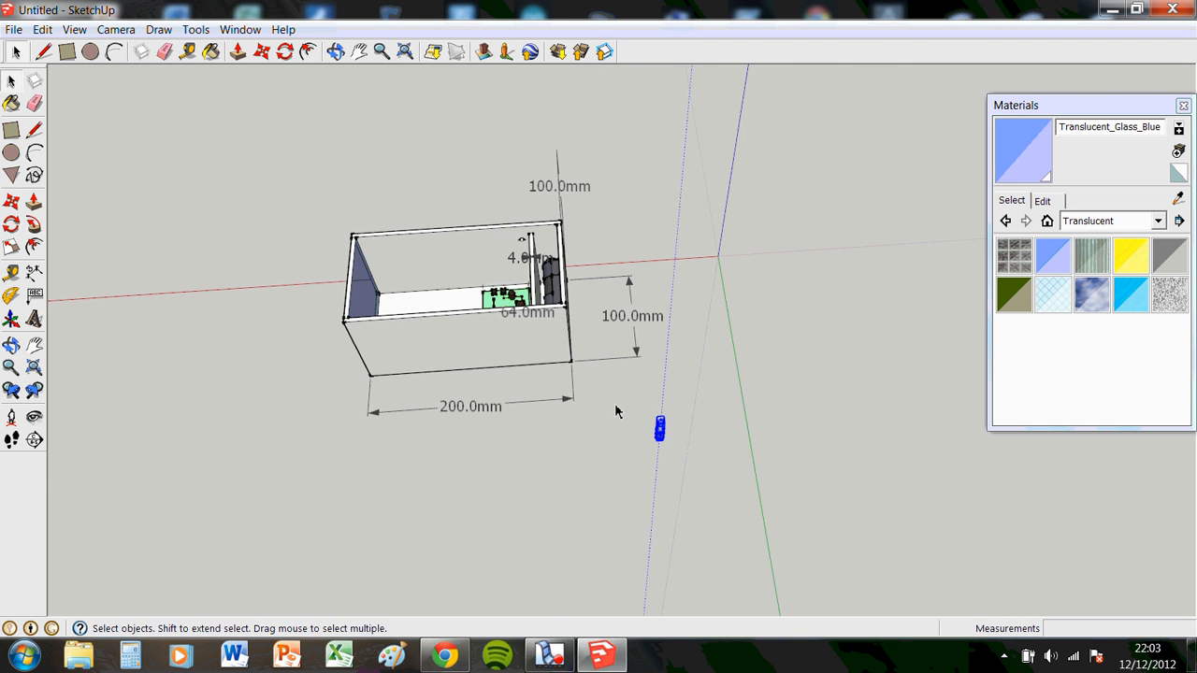
pyautogui.scroll(2, 618, 412)
pyautogui.moveTo(703, 376); pyautogui.dragTo(697, 563, button='middle')
pyautogui.scroll(3, 692, 542)
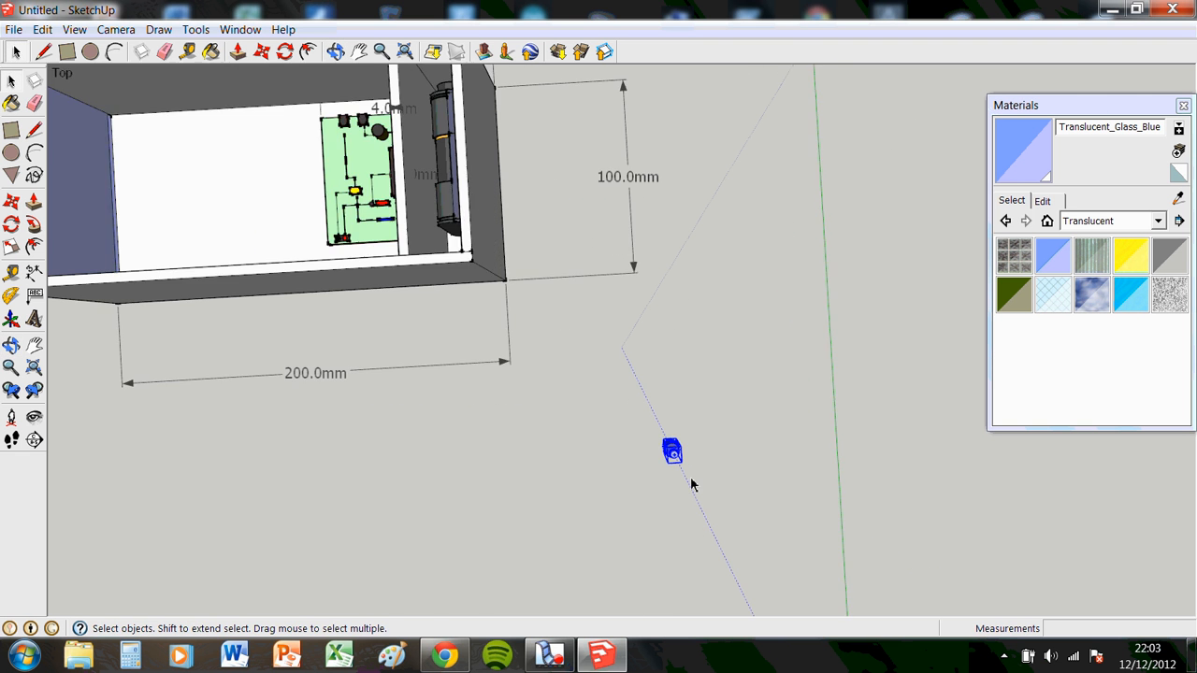
pyautogui.press('m')
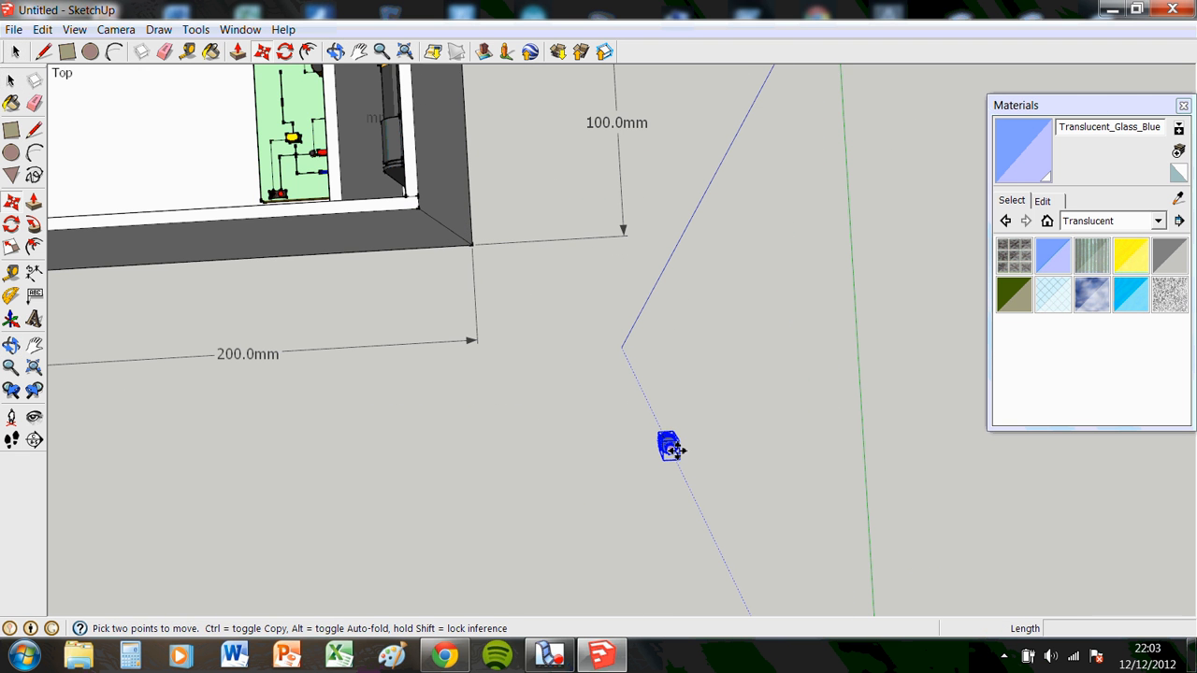
pyautogui.click(491, 372)
pyautogui.moveTo(620, 390); pyautogui.dragTo(561, 317, button='middle')
# Step: Rotate the stereo jack about the red axis so it lies horizontally with its tip pointing away from the box, and deselect it
pyautogui.click(12, 224)
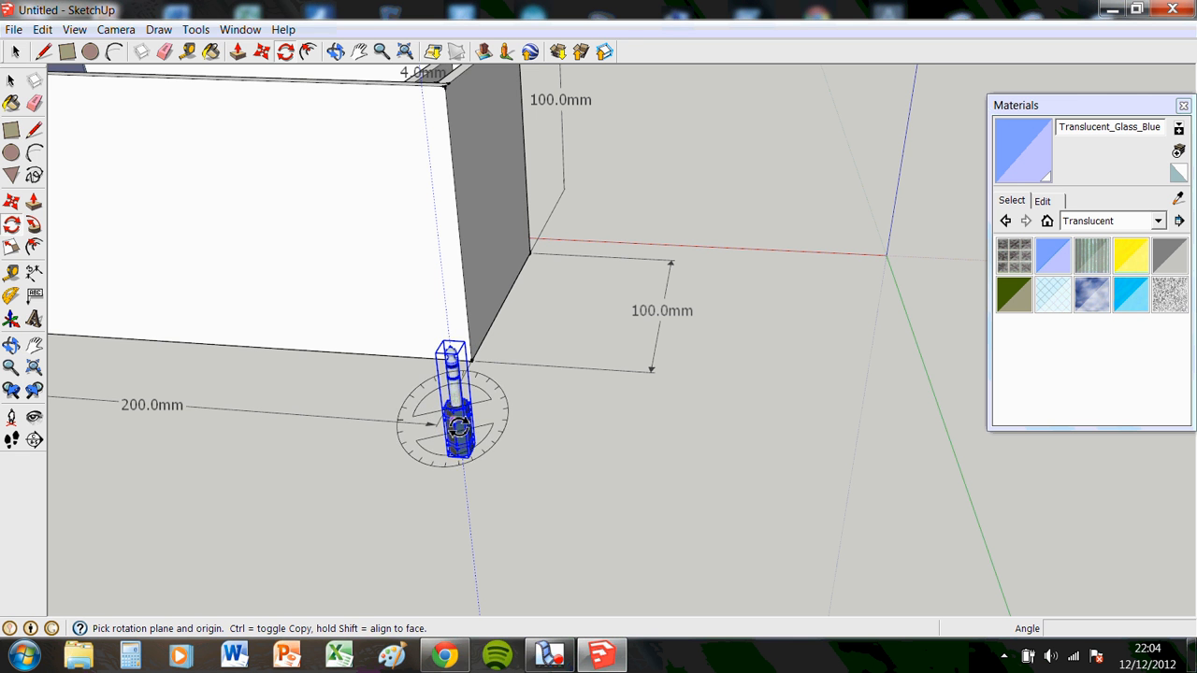
pyautogui.moveTo(453, 411); pyautogui.dragTo(529, 356, button='middle')
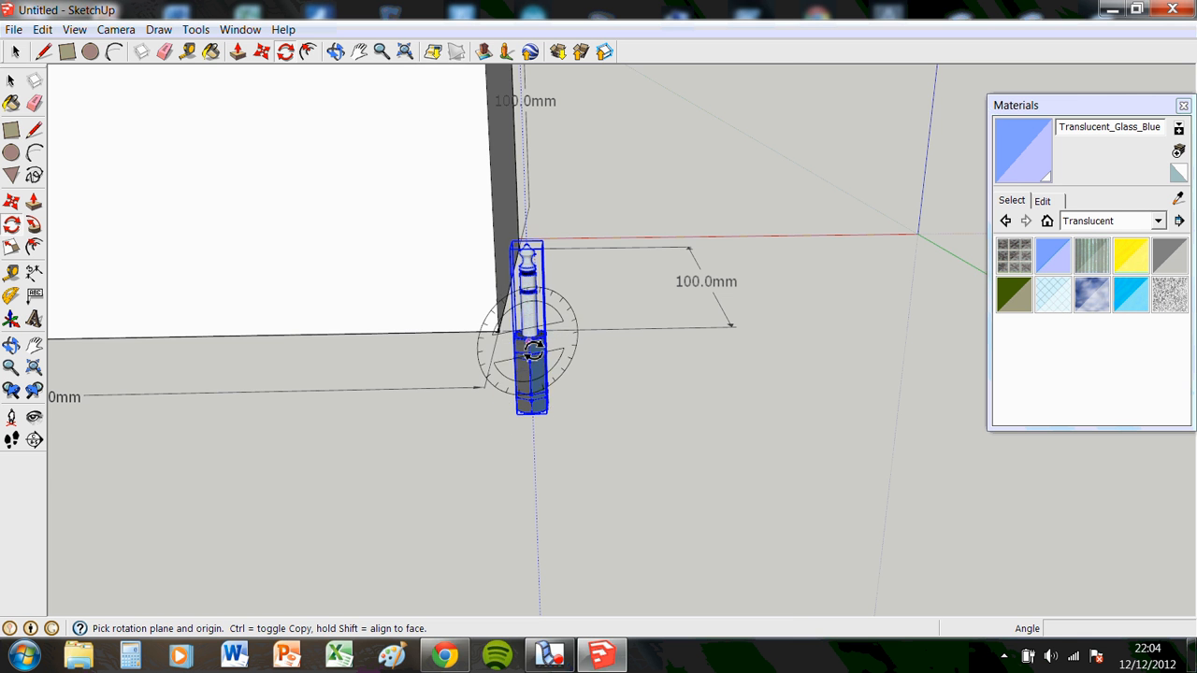
pyautogui.moveTo(527, 355); pyautogui.dragTo(807, 340, button='middle')
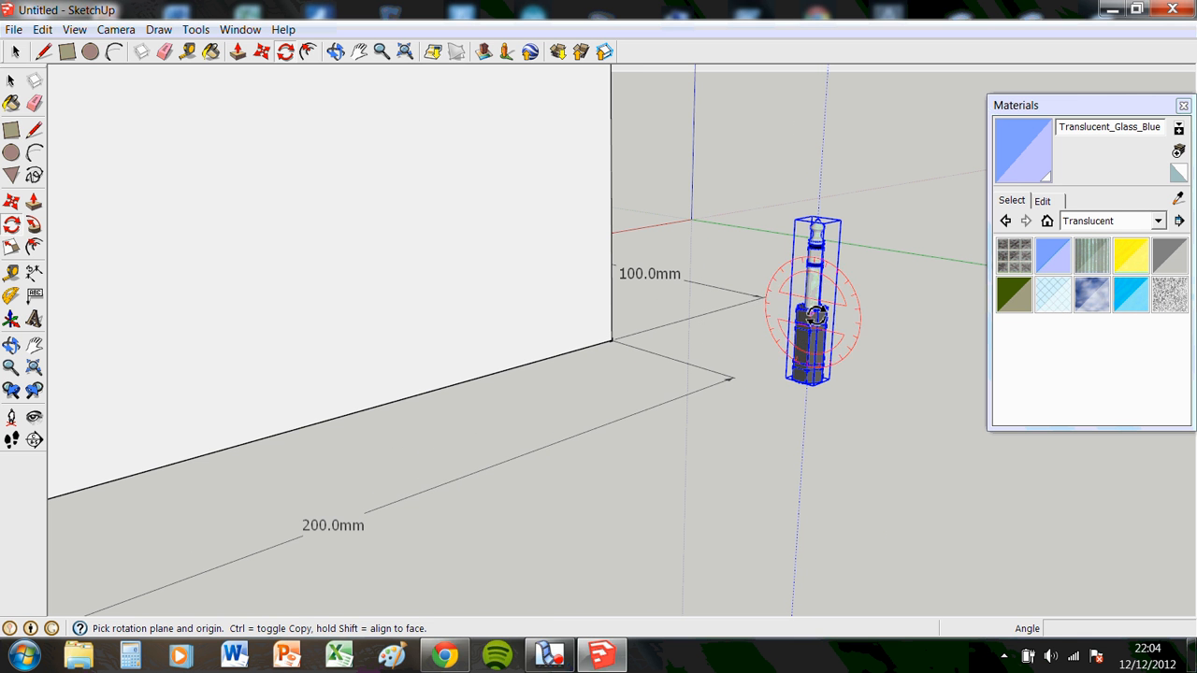
pyautogui.click(810, 311)
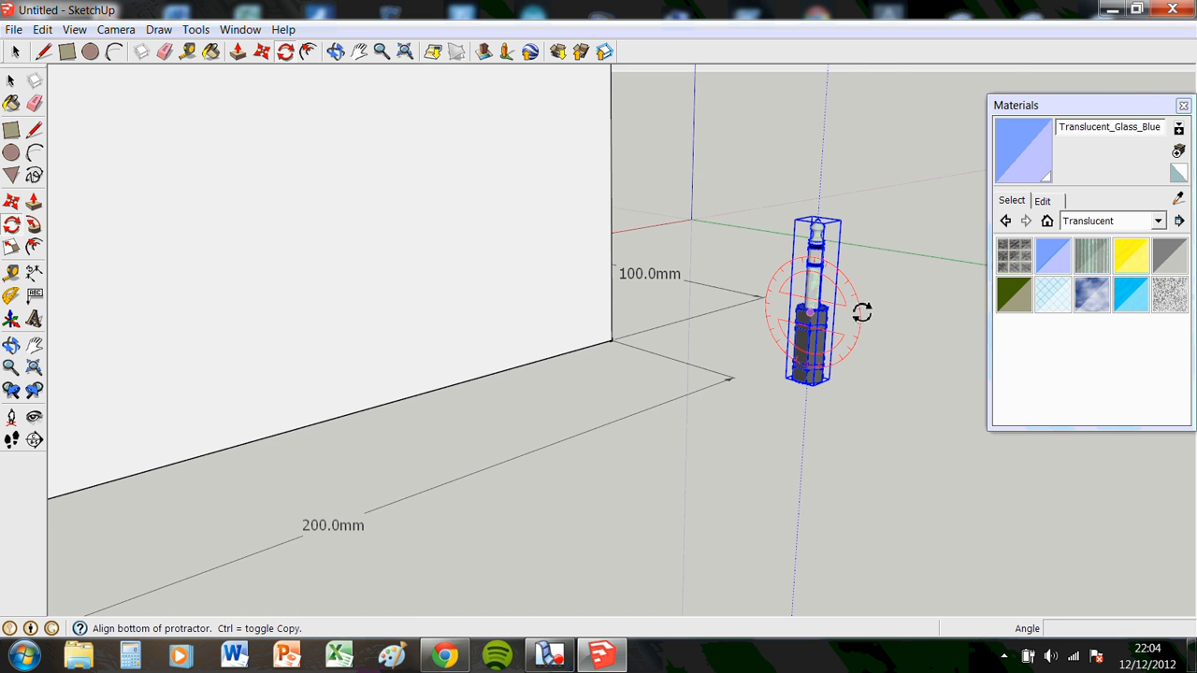
pyautogui.click(862, 313)
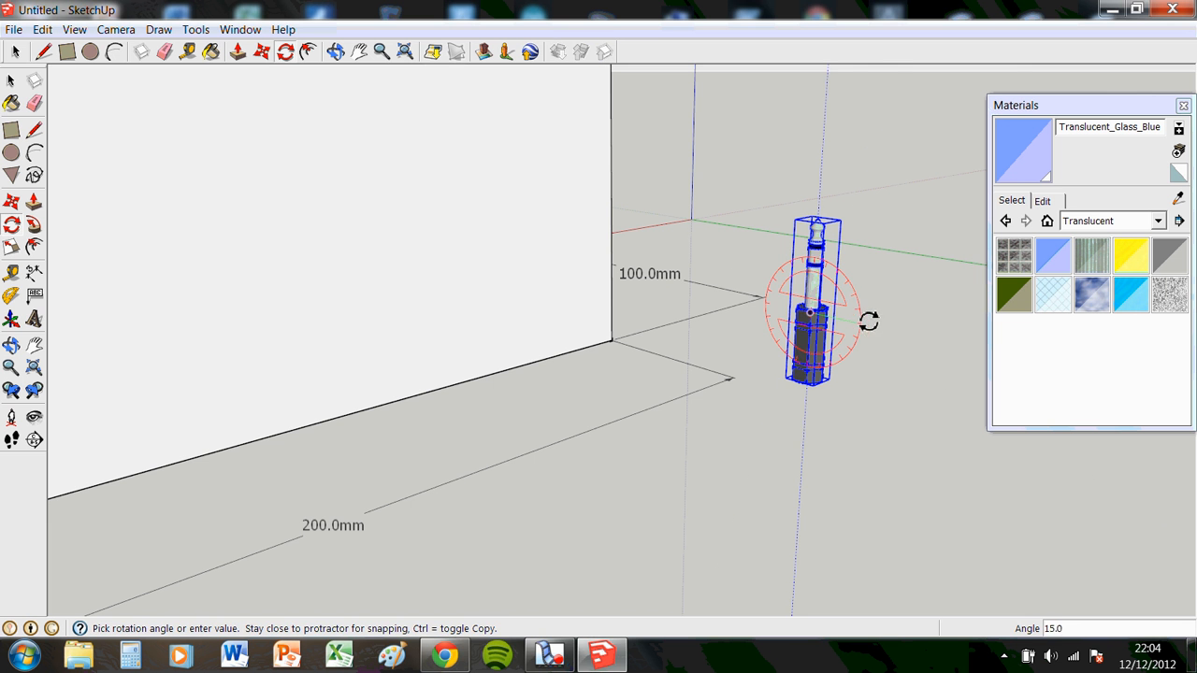
pyautogui.click(801, 414)
pyautogui.moveTo(868, 214); pyautogui.dragTo(449, 240, button='middle')
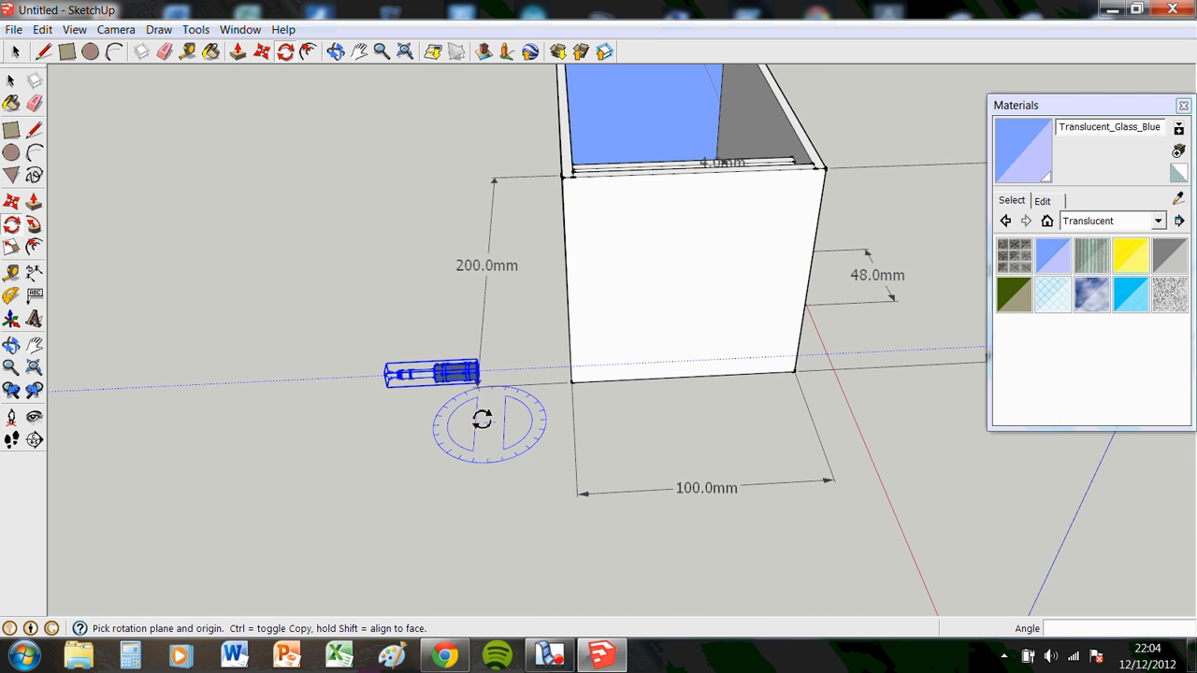
pyautogui.moveTo(480, 420); pyautogui.dragTo(364, 360, button='middle')
pyautogui.click(11, 82)
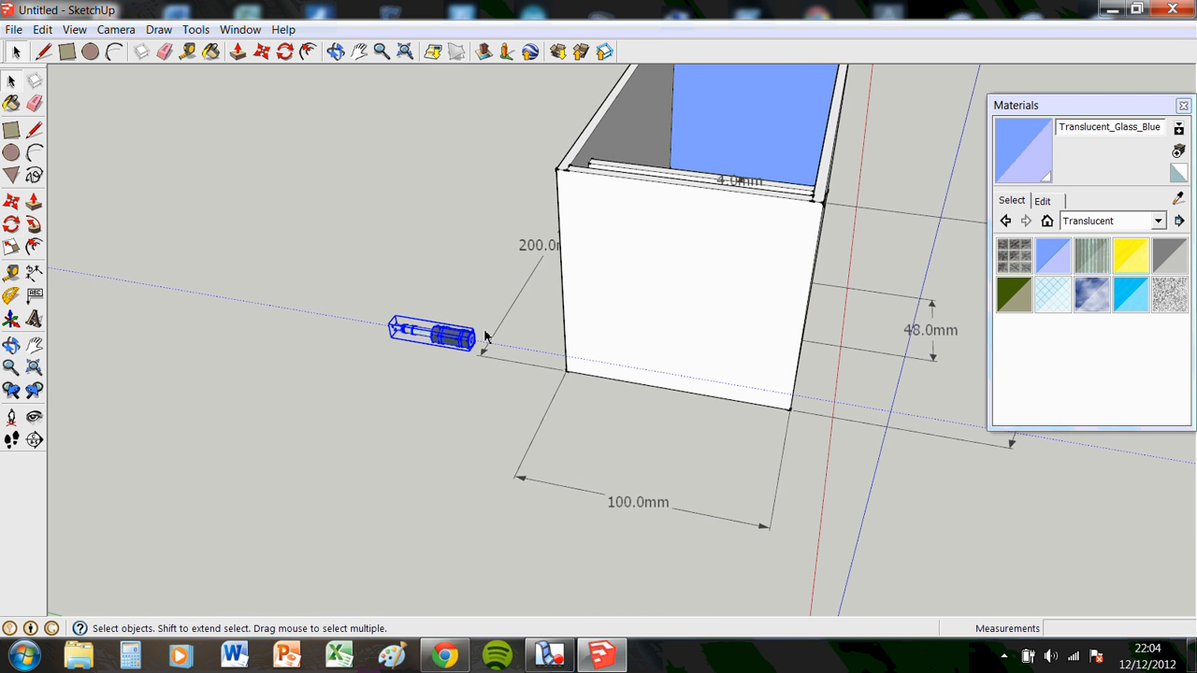
# Step: Draw a curved arc for the cable from the centre of the jack's rear hole to a point outside the box's end wall
pyautogui.scroll(5, 467, 355)
pyautogui.scroll(4, 483, 354)
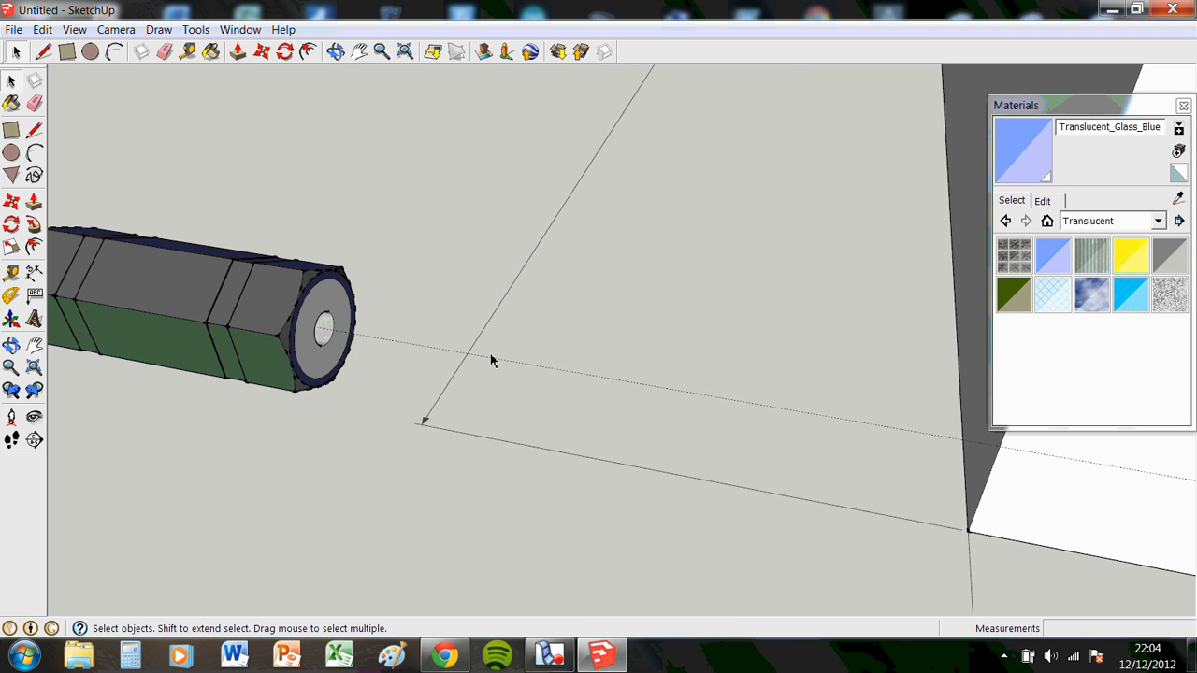
pyautogui.scroll(-8, 465, 316)
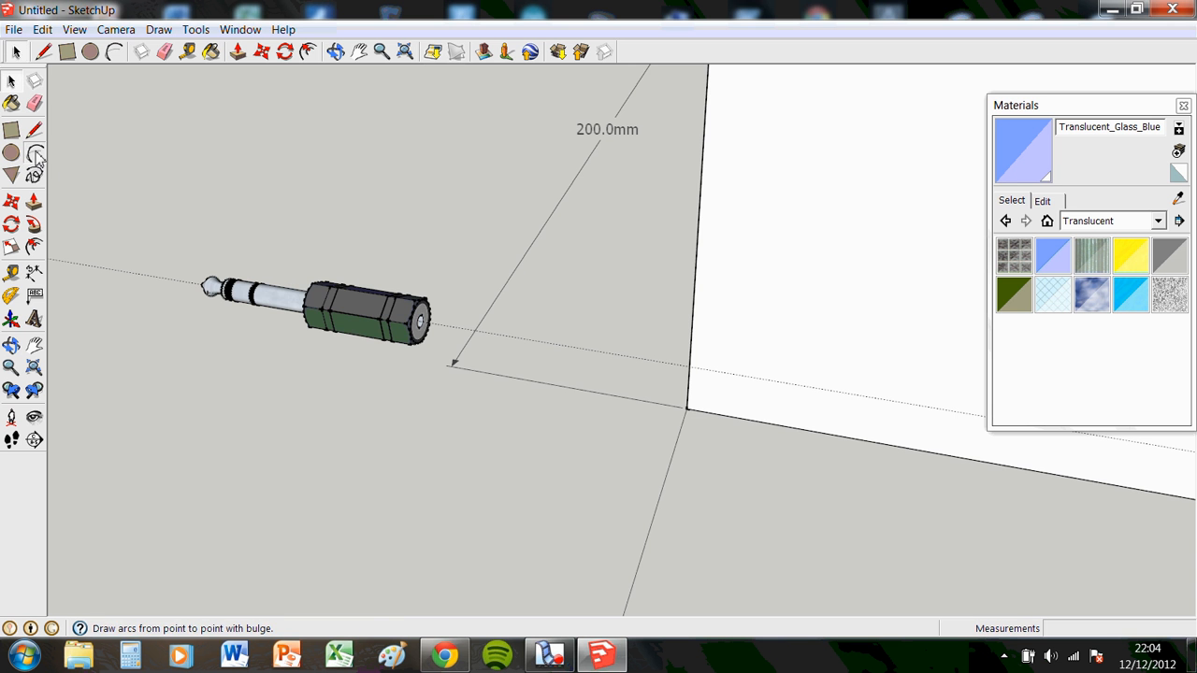
pyautogui.click(36, 154)
pyautogui.scroll(10, 421, 318)
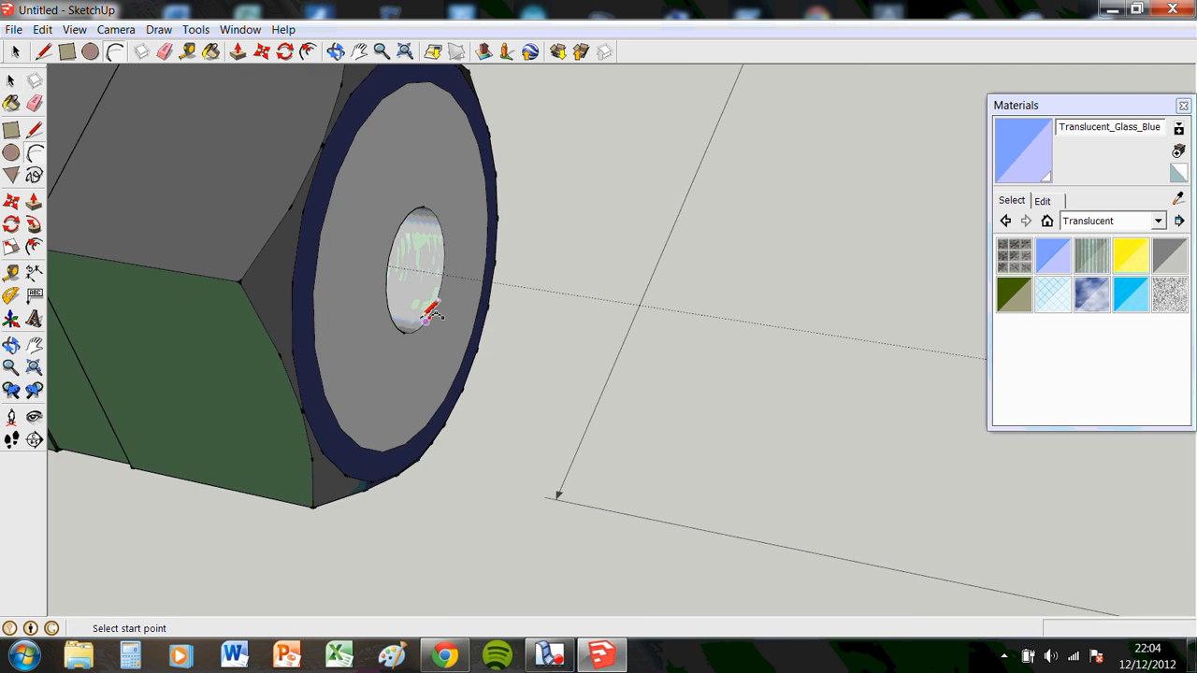
pyautogui.scroll(3, 428, 316)
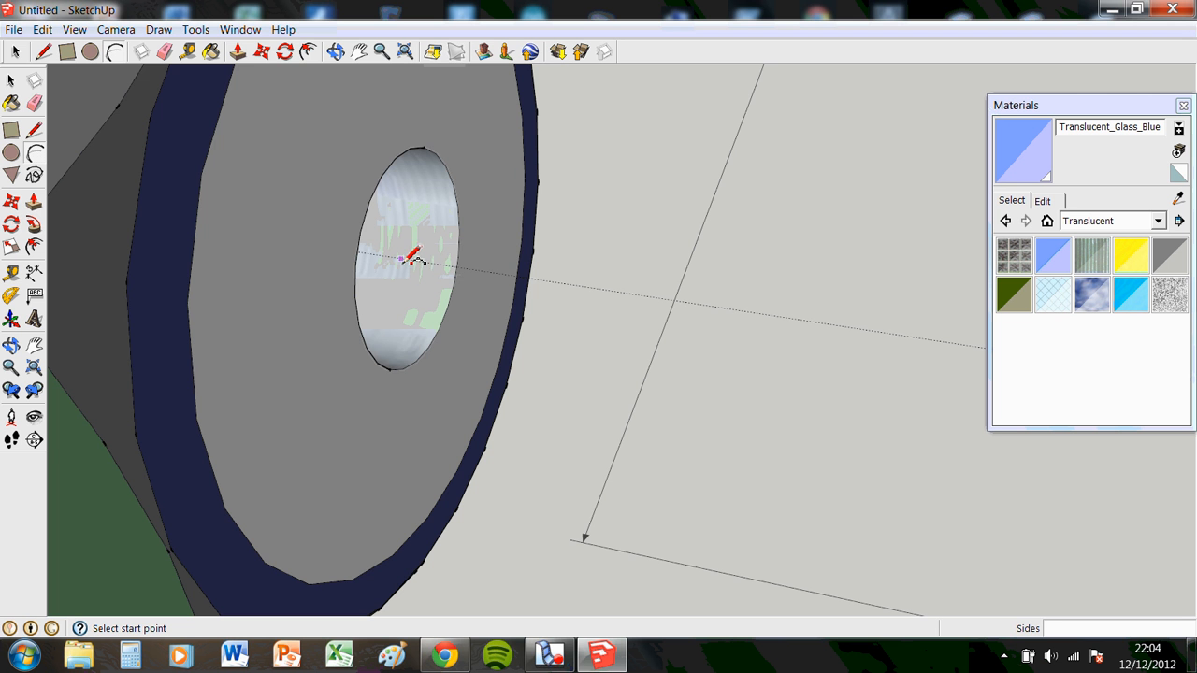
pyautogui.scroll(-10, 667, 302)
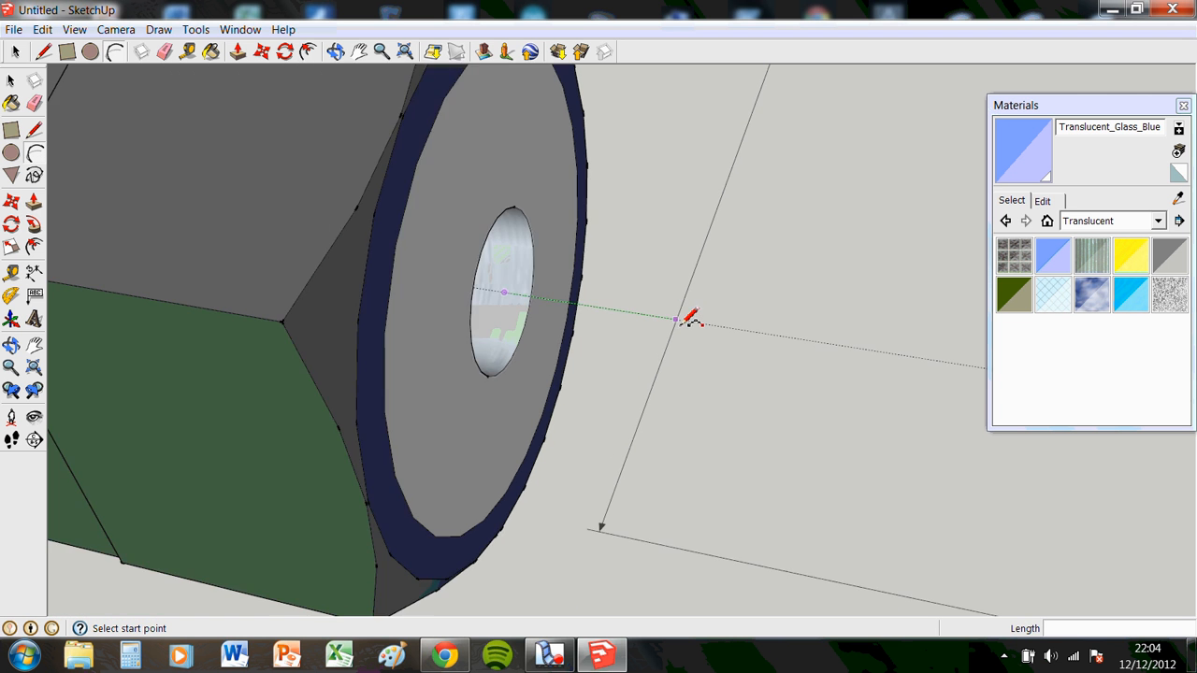
pyautogui.click(696, 336)
pyautogui.scroll(-5, 842, 420)
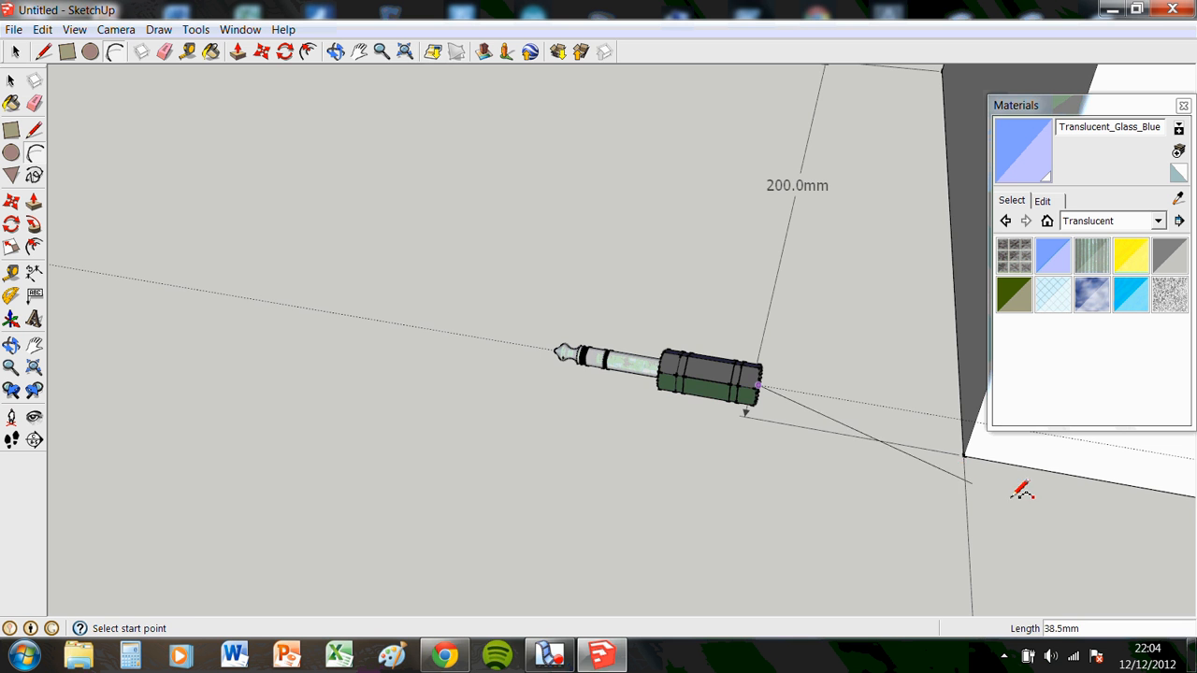
pyautogui.keyDown('shift'); pyautogui.moveTo(1022, 492); pyautogui.dragTo(649, 422, button='middle'); pyautogui.keyUp('shift')
pyautogui.keyDown('shift'); pyautogui.moveTo(721, 299); pyautogui.dragTo(836, 483, button='middle'); pyautogui.keyUp('shift')
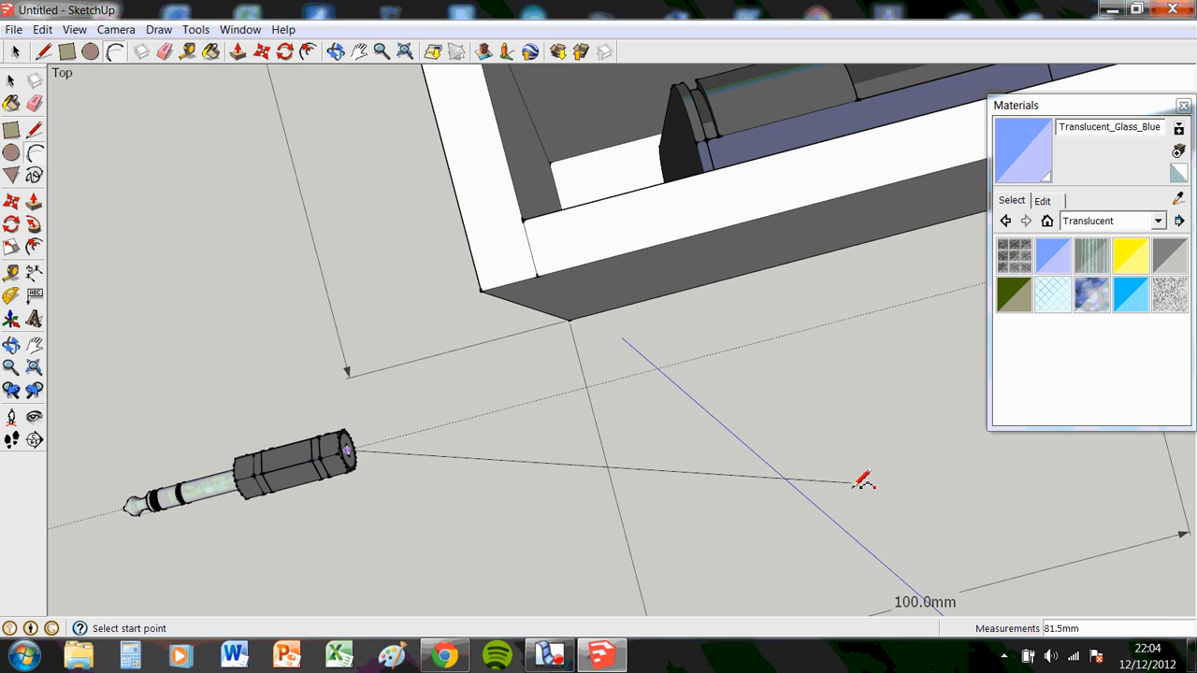
pyautogui.click(952, 438)
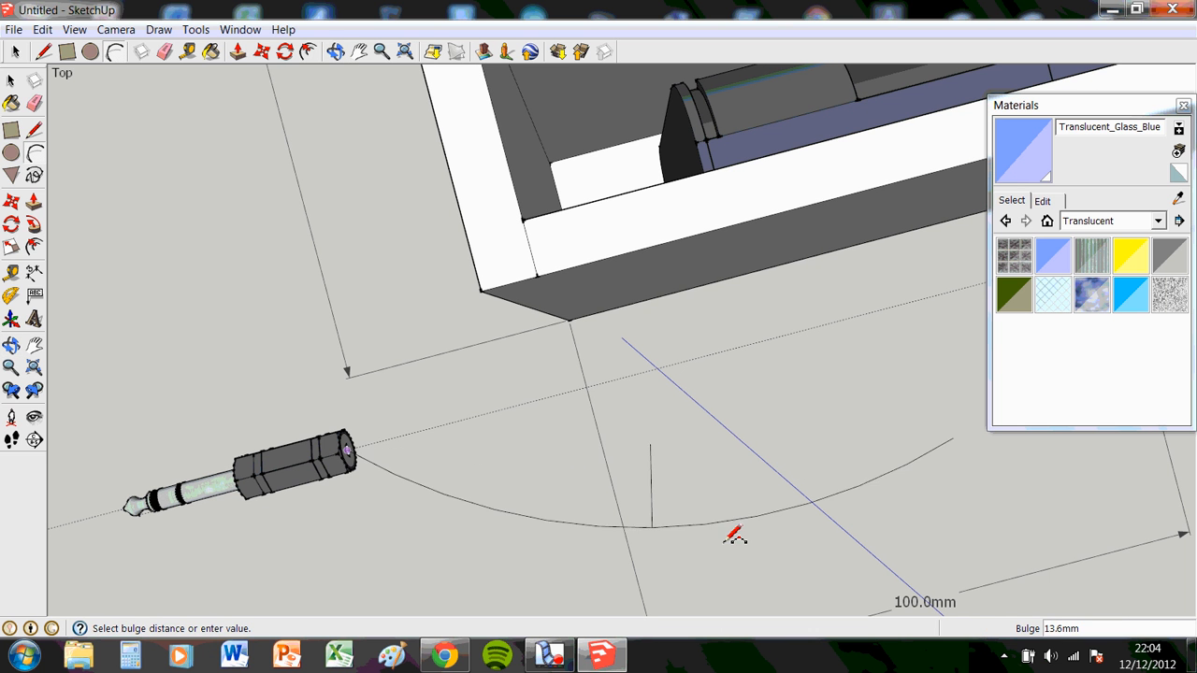
pyautogui.click(776, 393)
pyautogui.moveTo(957, 494); pyautogui.dragTo(644, 409, button='middle')
pyautogui.scroll(3, 663, 428)
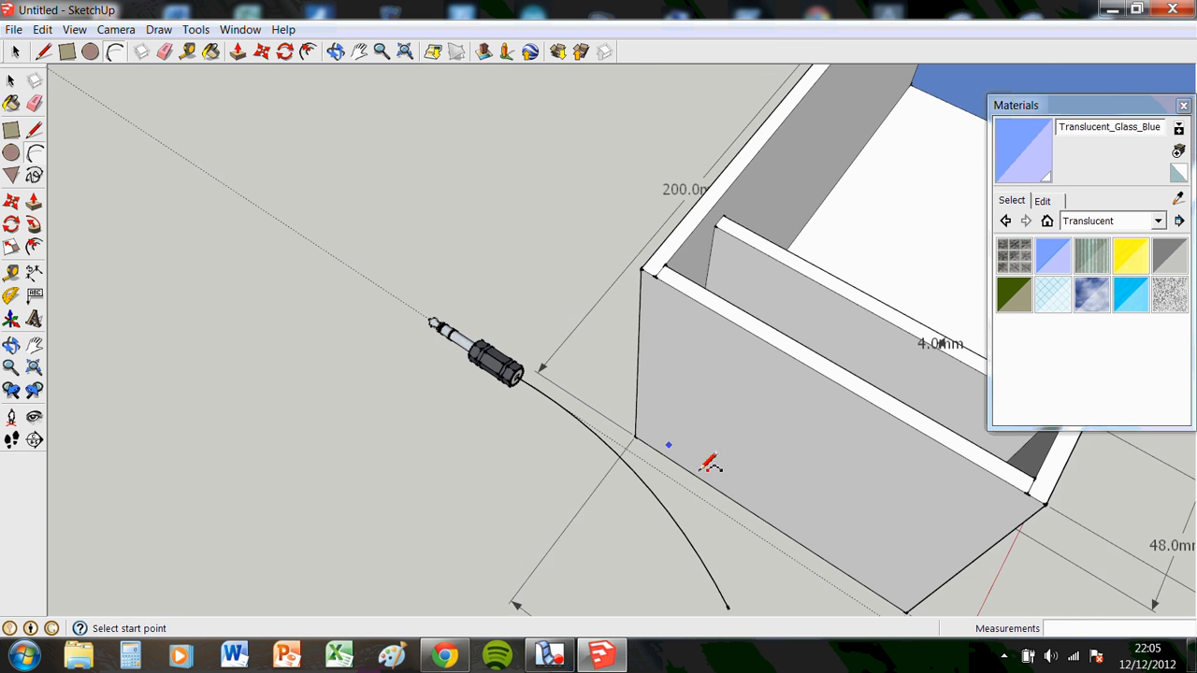
pyautogui.scroll(-5, 711, 464)
pyautogui.moveTo(908, 561); pyautogui.dragTo(599, 297, button='middle')
pyautogui.scroll(3, 589, 308)
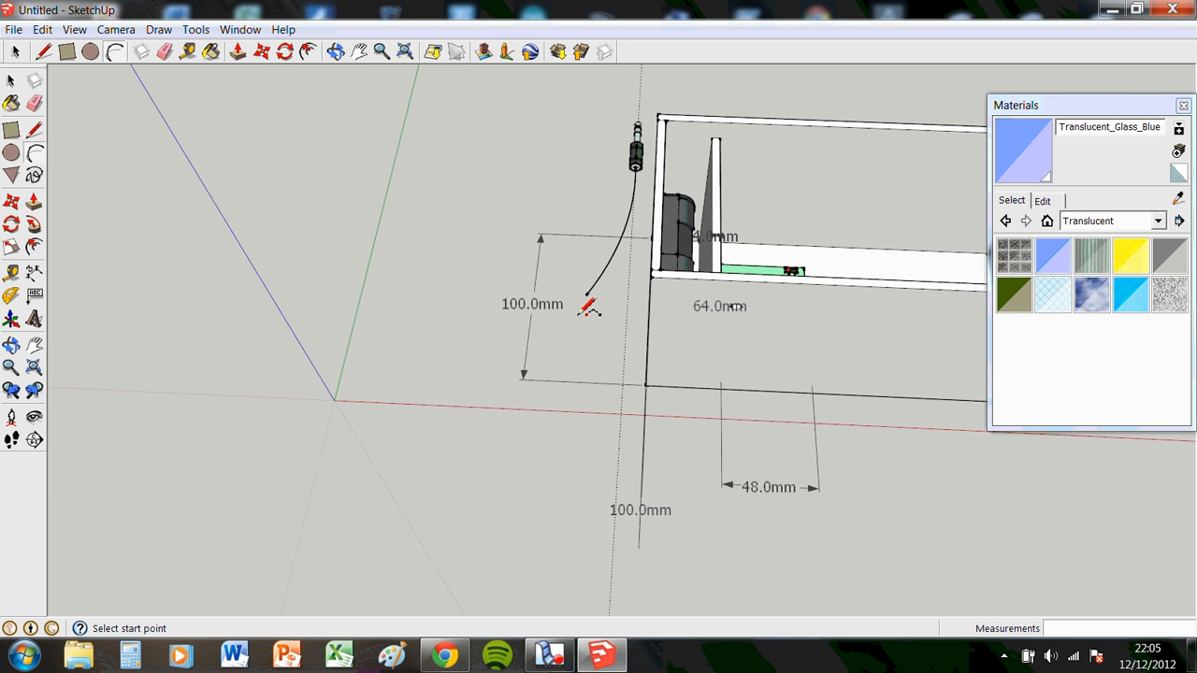
# Step: Draw a second cable arc from the end of the first, curving around the outside of the box's lower corner
pyautogui.click(586, 296)
pyautogui.click(524, 376)
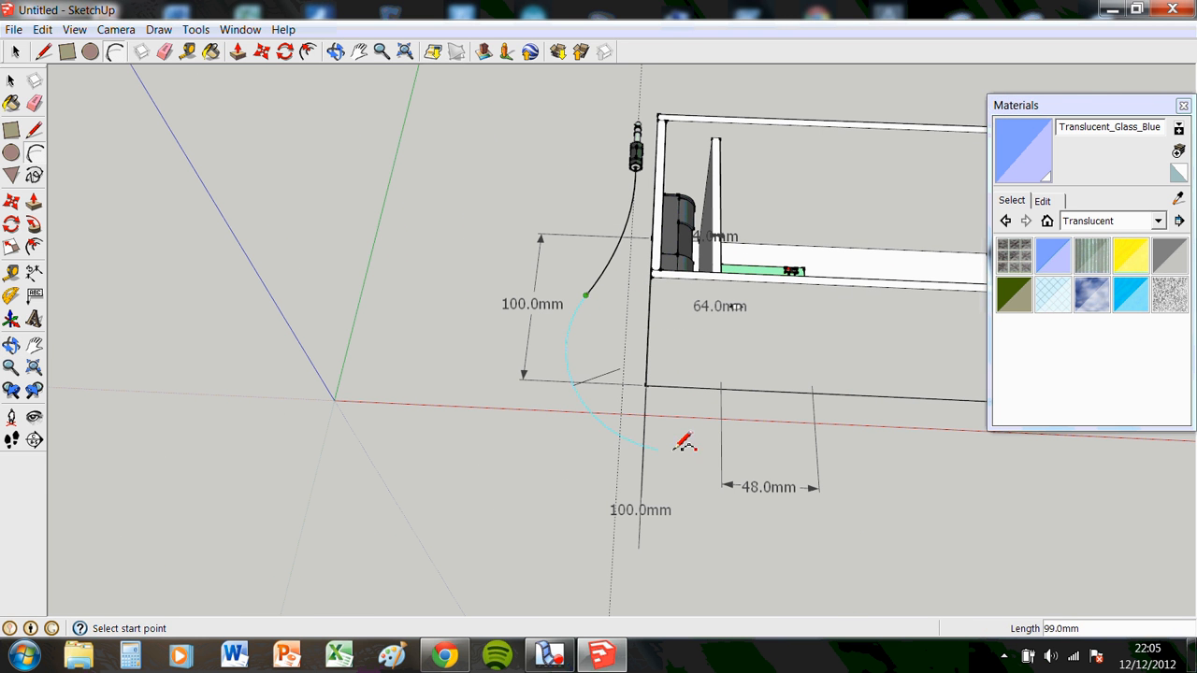
pyautogui.click(781, 437)
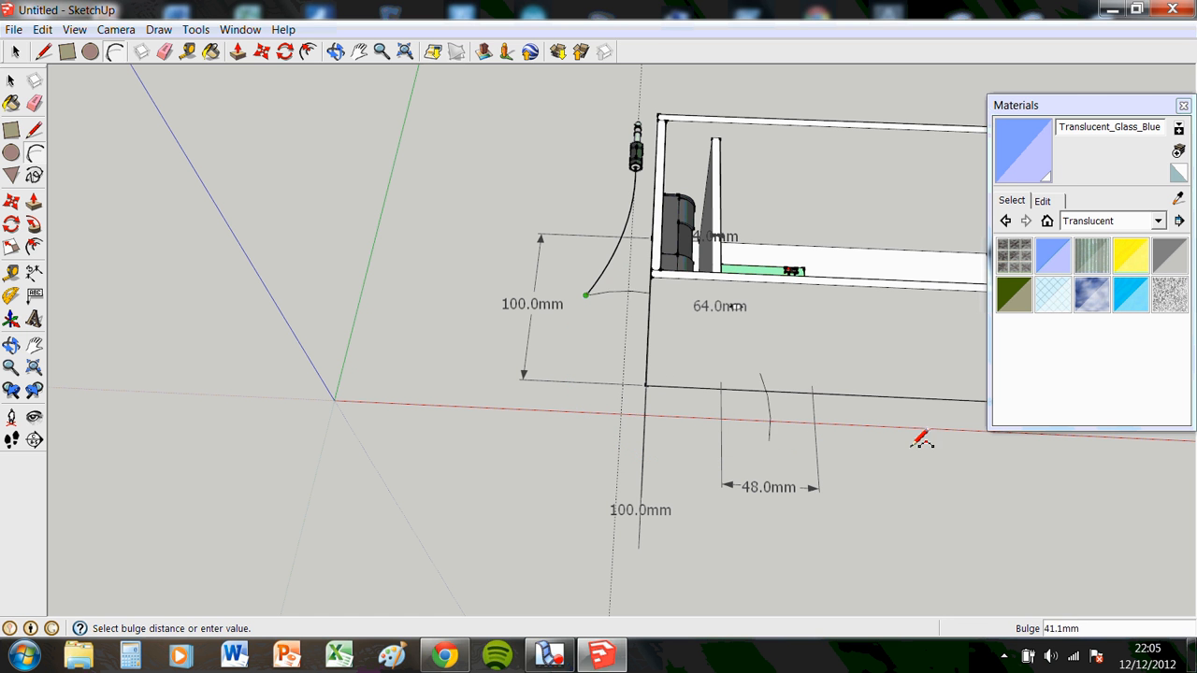
pyautogui.click(677, 458)
pyautogui.moveTo(788, 455); pyautogui.dragTo(693, 254, button='middle')
pyautogui.moveTo(752, 550); pyautogui.dragTo(644, 486, button='middle')
# Step: Try to continue the cable with an arc from its free end to the circuit board's edge
pyautogui.click(591, 445)
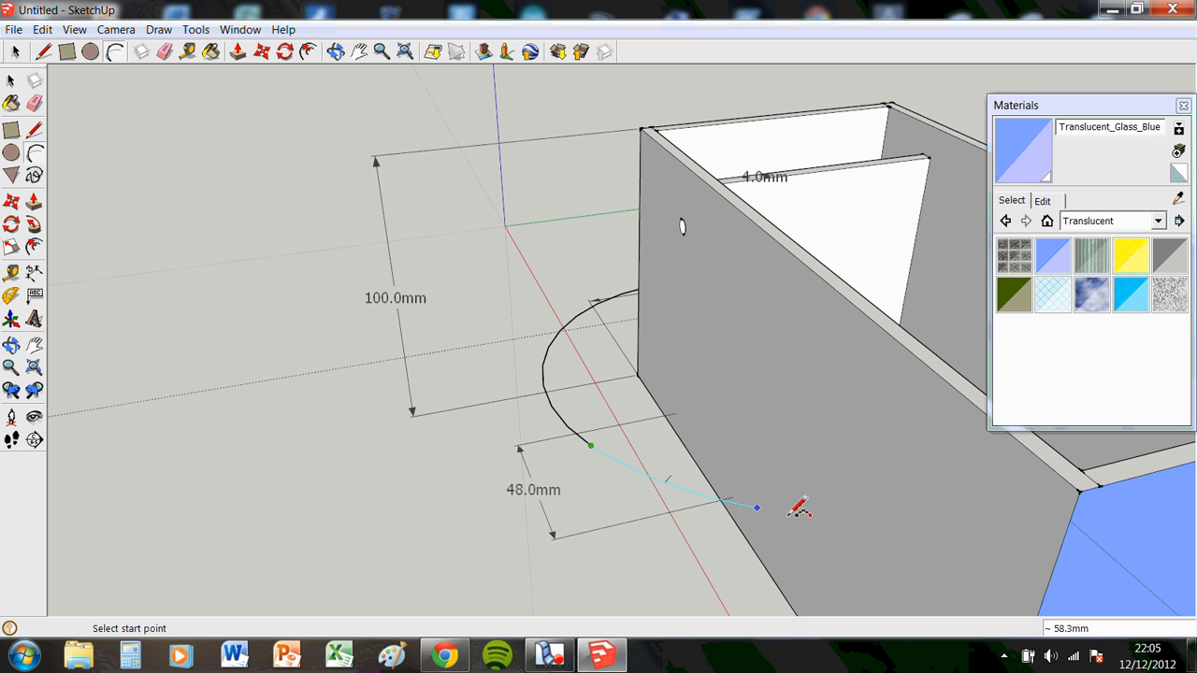
pyautogui.moveTo(938, 475); pyautogui.dragTo(806, 525, button='middle')
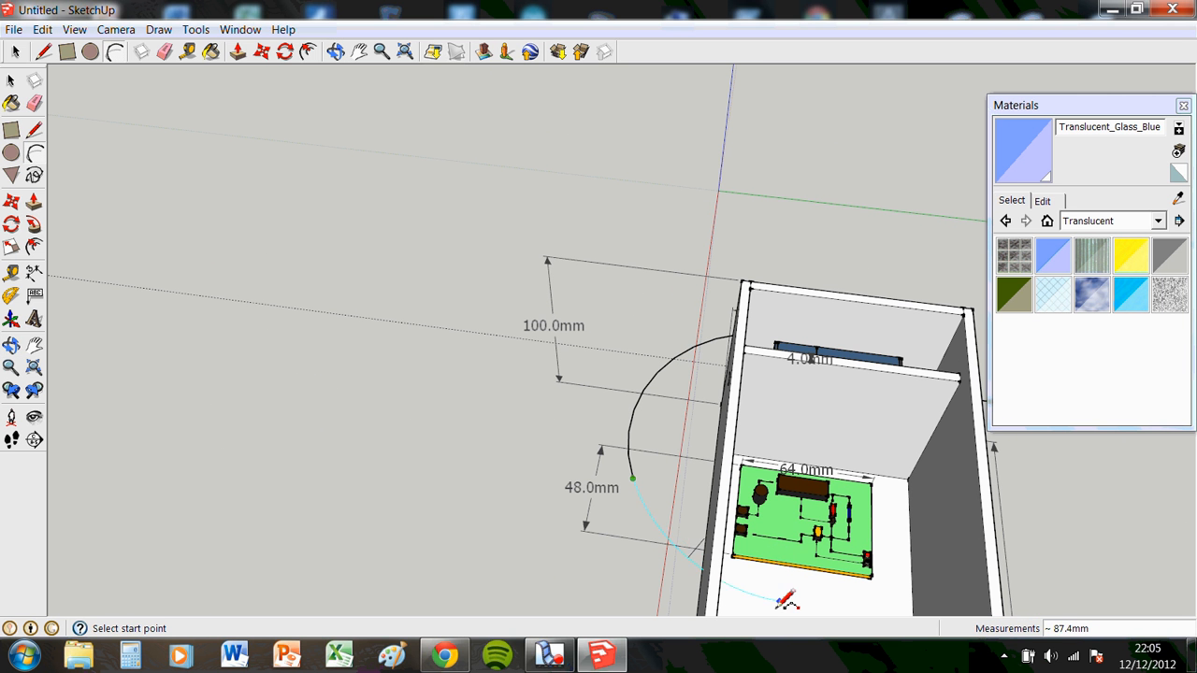
pyautogui.click(800, 564)
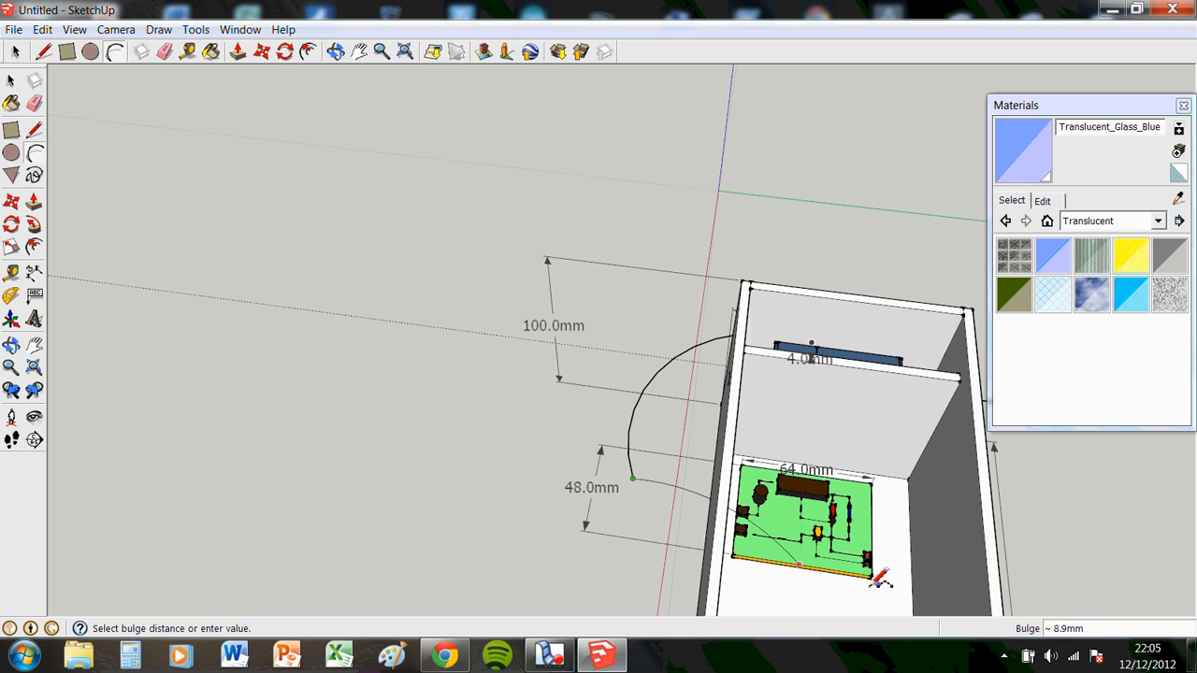
pyautogui.click(739, 568)
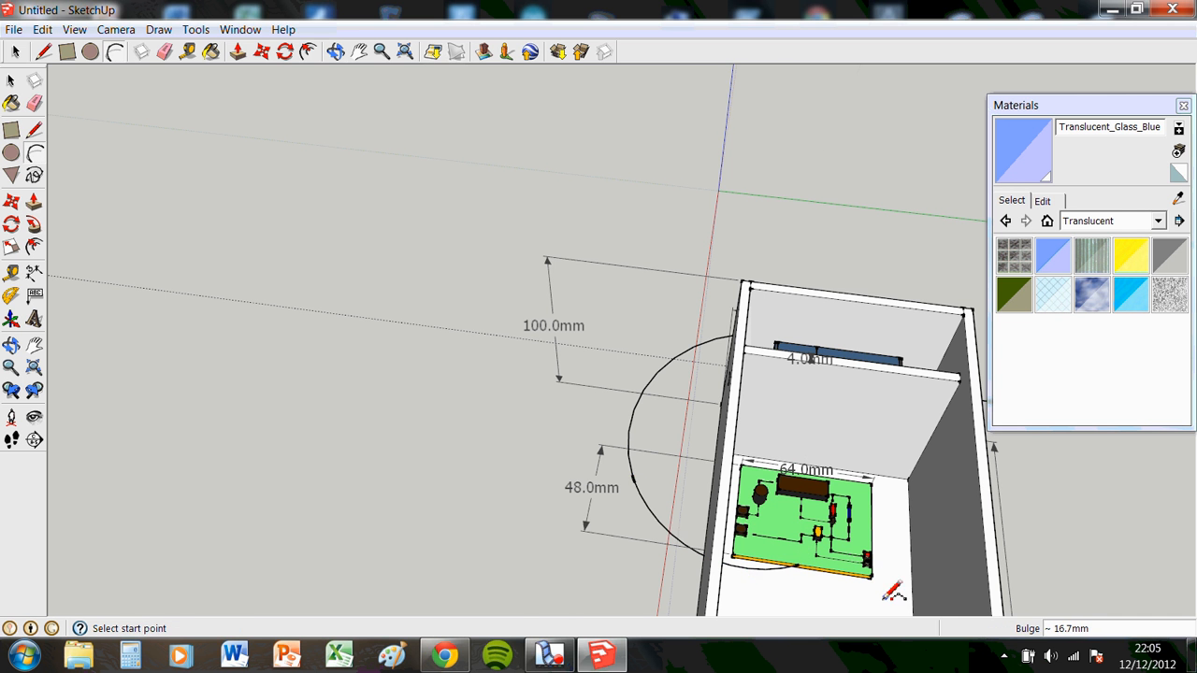
# Step: Draw a third cable arc from the free end to the box's long side wall, with a bulge of about 4.6 mm
pyautogui.moveTo(889, 589); pyautogui.dragTo(890, 402, button='middle')
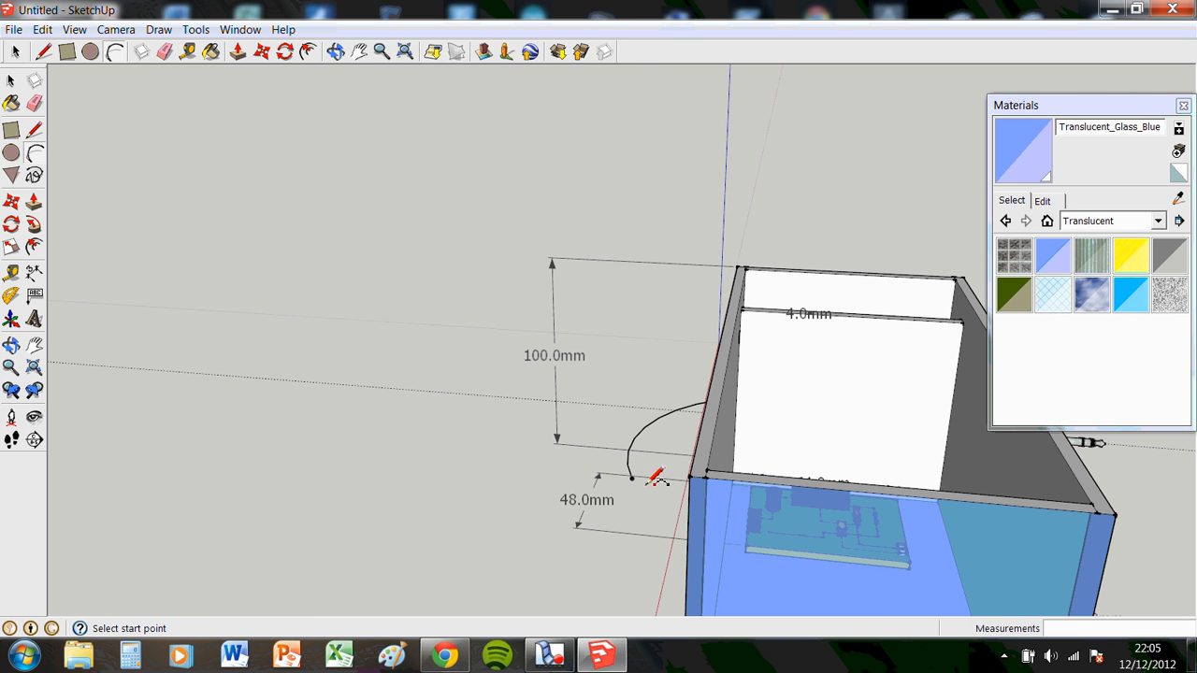
pyautogui.moveTo(689, 490); pyautogui.dragTo(890, 472, button='middle')
pyautogui.click(823, 486)
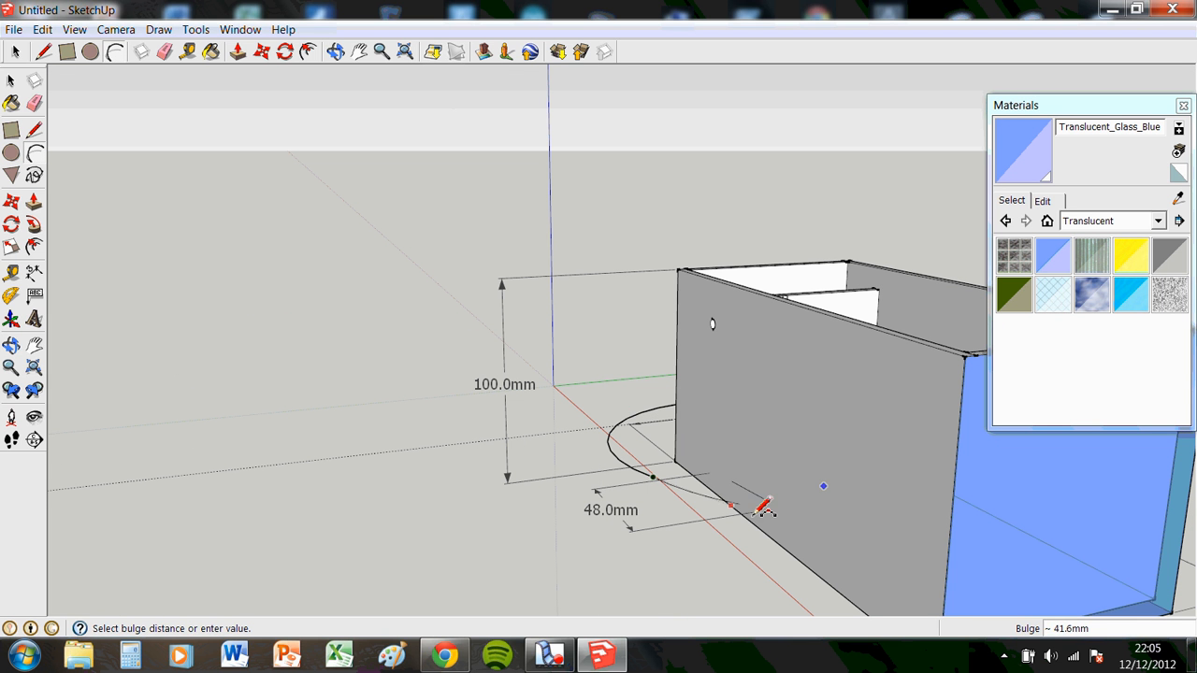
pyautogui.click(736, 490)
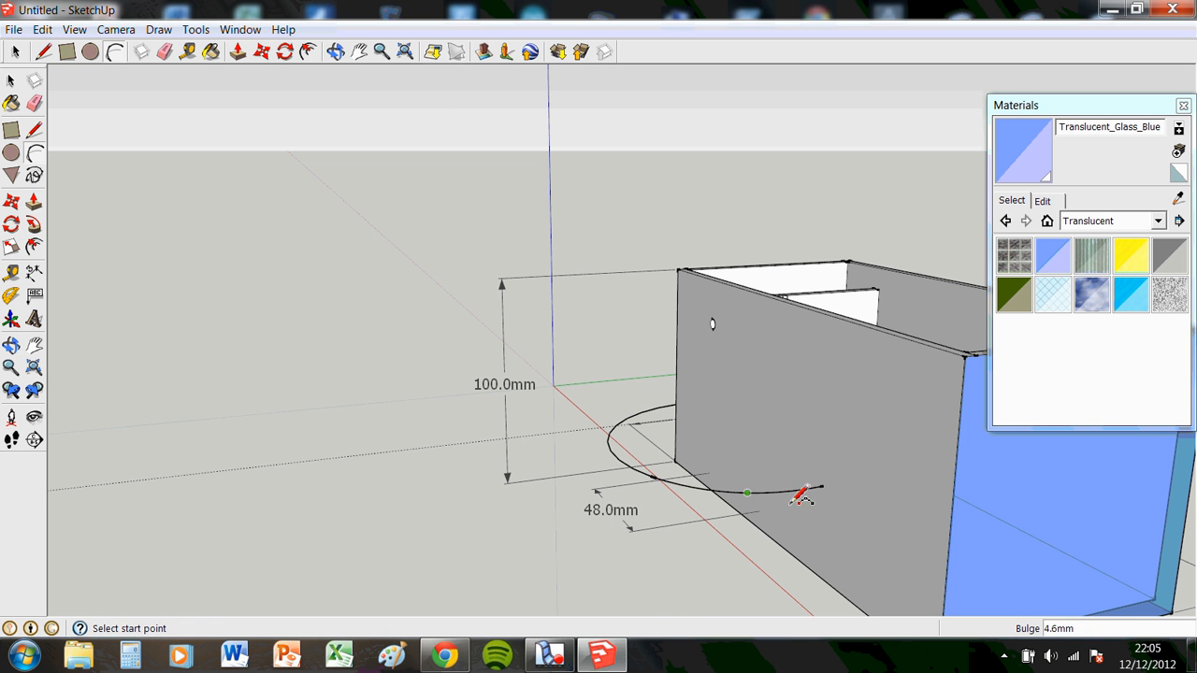
# Step: Draw a circle of about 1 mm radius centred on the cable path, filling the jack's rear hole
pyautogui.moveTo(801, 492); pyautogui.dragTo(393, 459, button='middle')
pyautogui.scroll(5, 439, 398)
pyautogui.scroll(5, 421, 394)
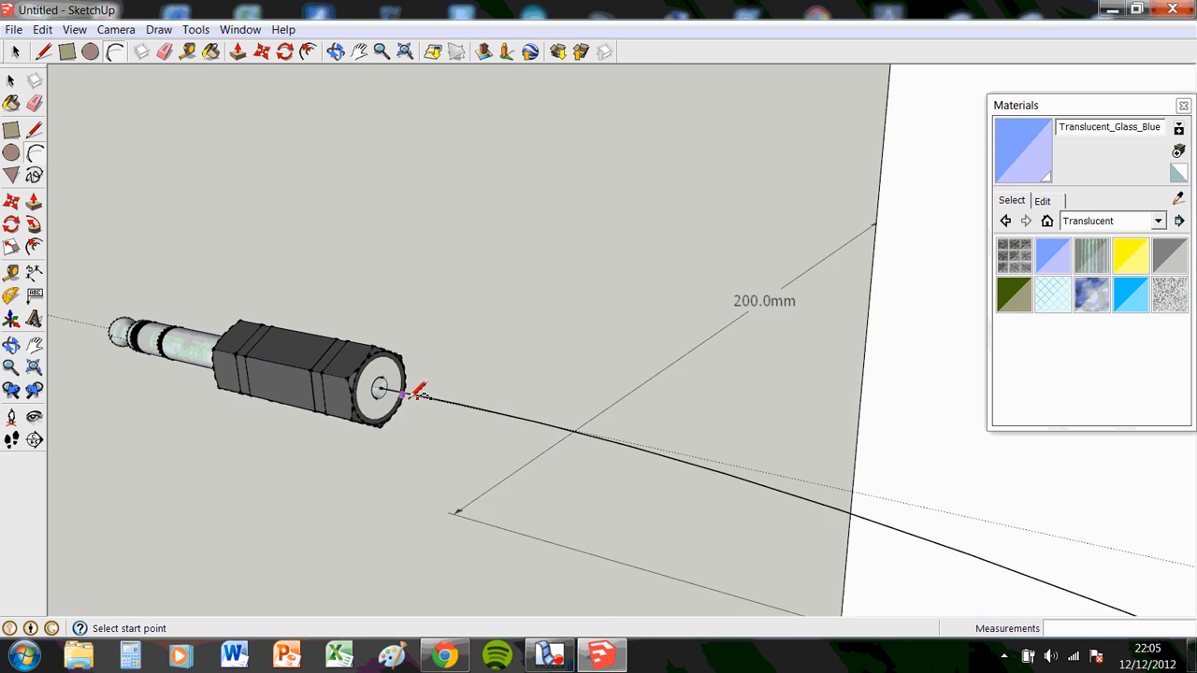
pyautogui.scroll(2, 379, 378)
pyautogui.moveTo(402, 374); pyautogui.dragTo(498, 339, button='middle')
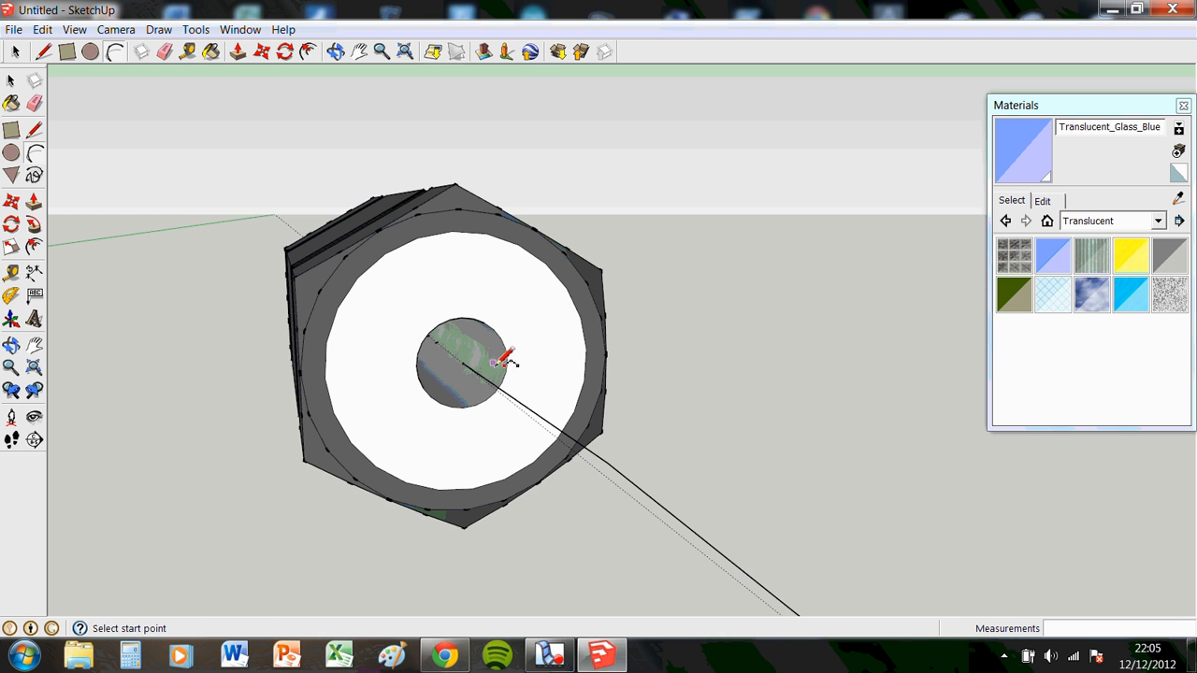
pyautogui.moveTo(640, 461); pyautogui.dragTo(615, 382, button='middle')
pyautogui.click(11, 155)
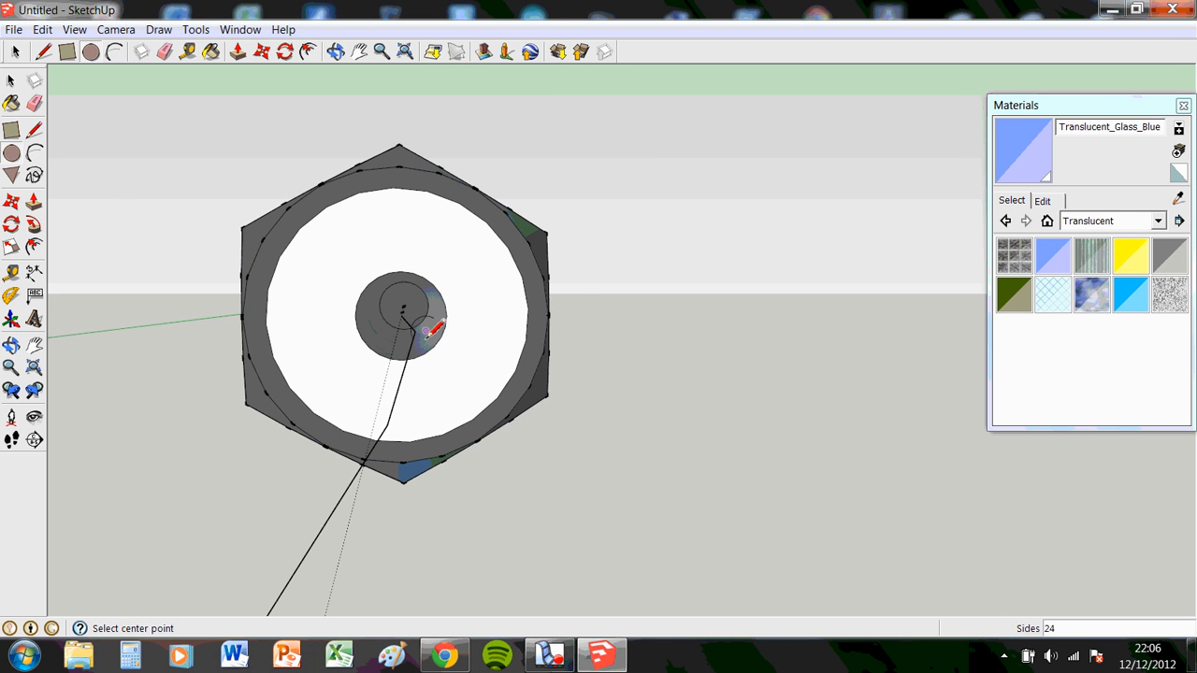
pyautogui.moveTo(433, 327)
pyautogui.mouseDown(button='middle')
pyautogui.moveTo(408, 305)
pyautogui.moveTo(426, 329)
pyautogui.mouseUp(button='middle')
pyautogui.scroll(5, 415, 305)
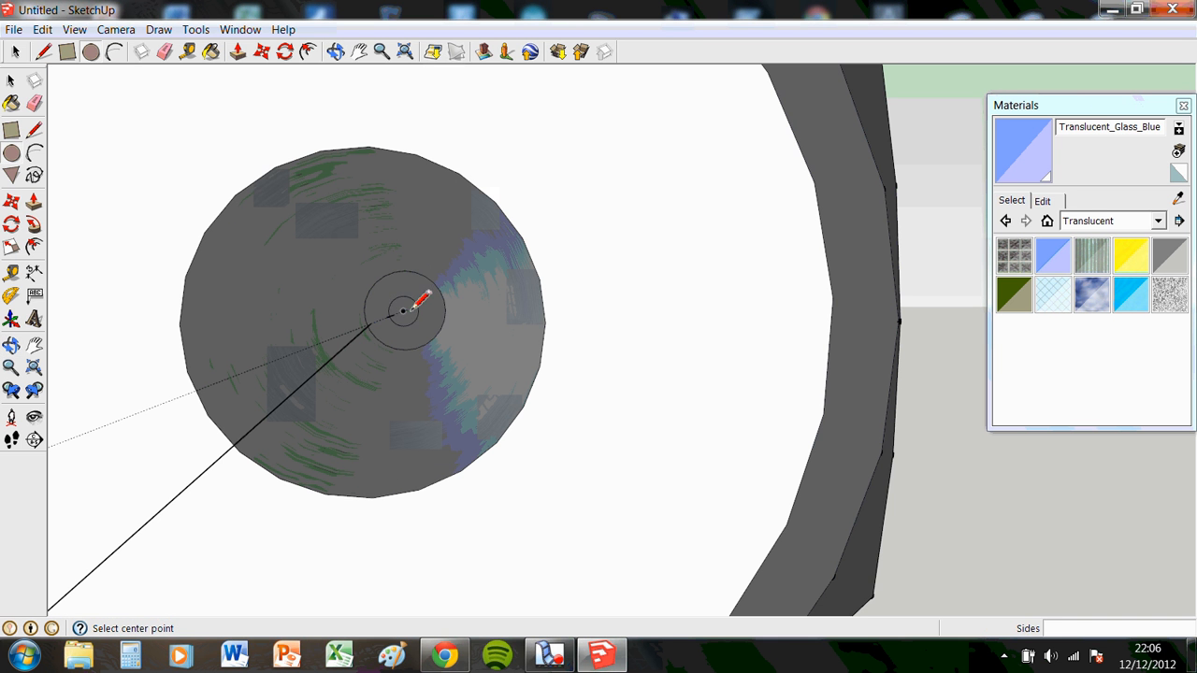
pyautogui.click(371, 324)
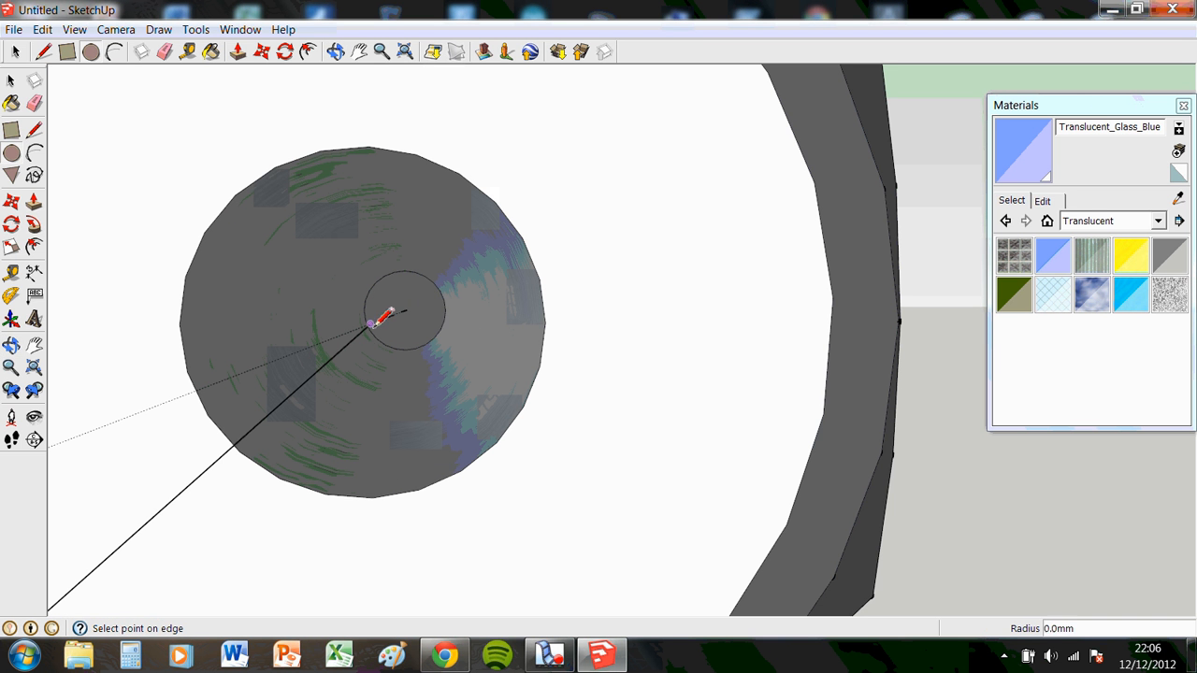
pyautogui.click(526, 243)
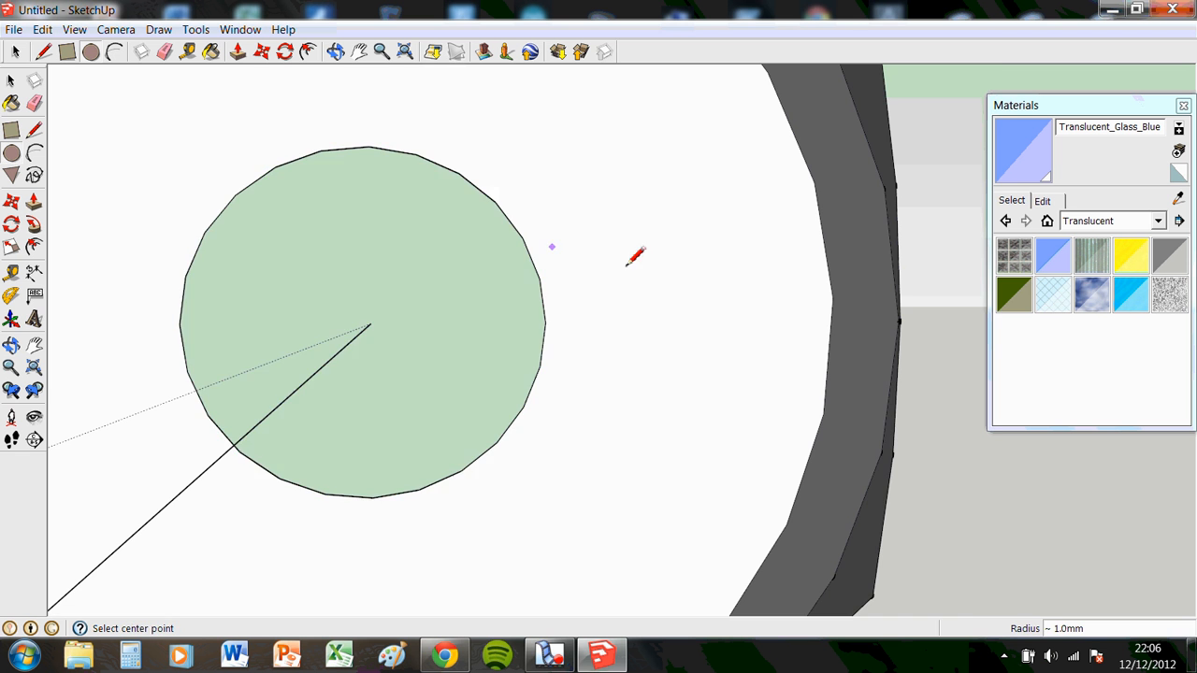
# Step: Extrude the circle in the jack's rear hole along all three cable arcs with Follow Me to form a solid cable
pyautogui.scroll(2, 567, 390)
pyautogui.scroll(-10, 557, 383)
pyautogui.moveTo(558, 386); pyautogui.dragTo(593, 443, button='middle')
pyautogui.scroll(-6, 593, 439)
pyautogui.scroll(-1, 640, 455)
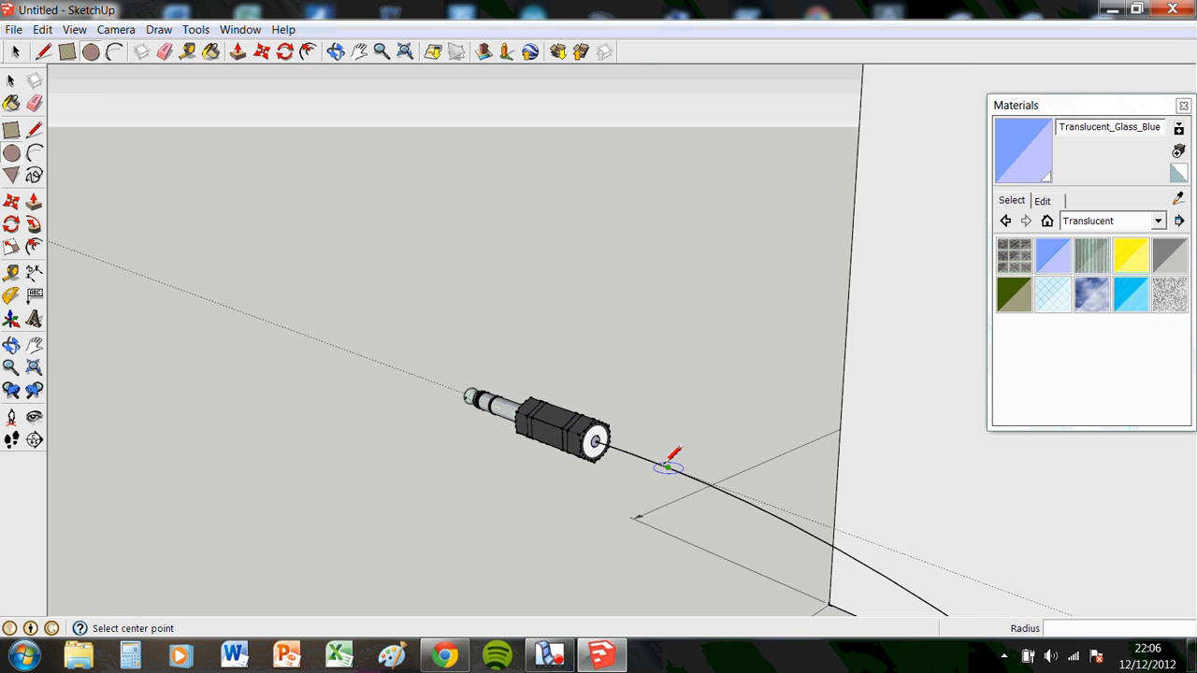
pyautogui.scroll(2, 625, 435)
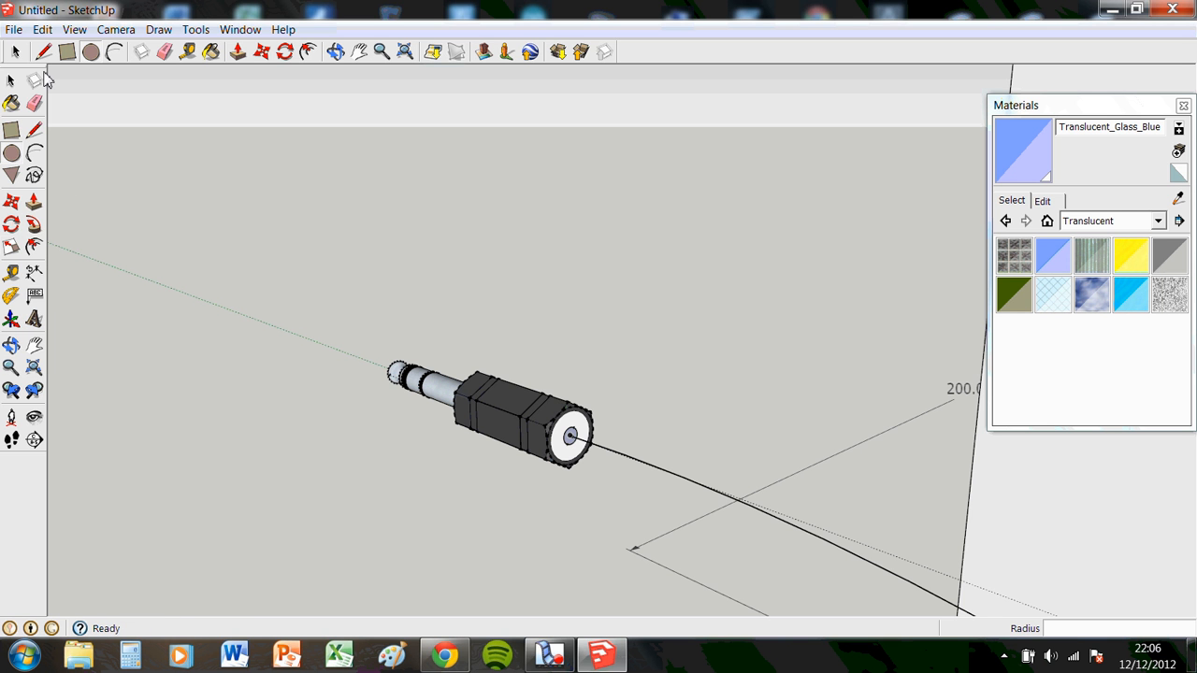
pyautogui.click(34, 202)
pyautogui.scroll(2, 736, 483)
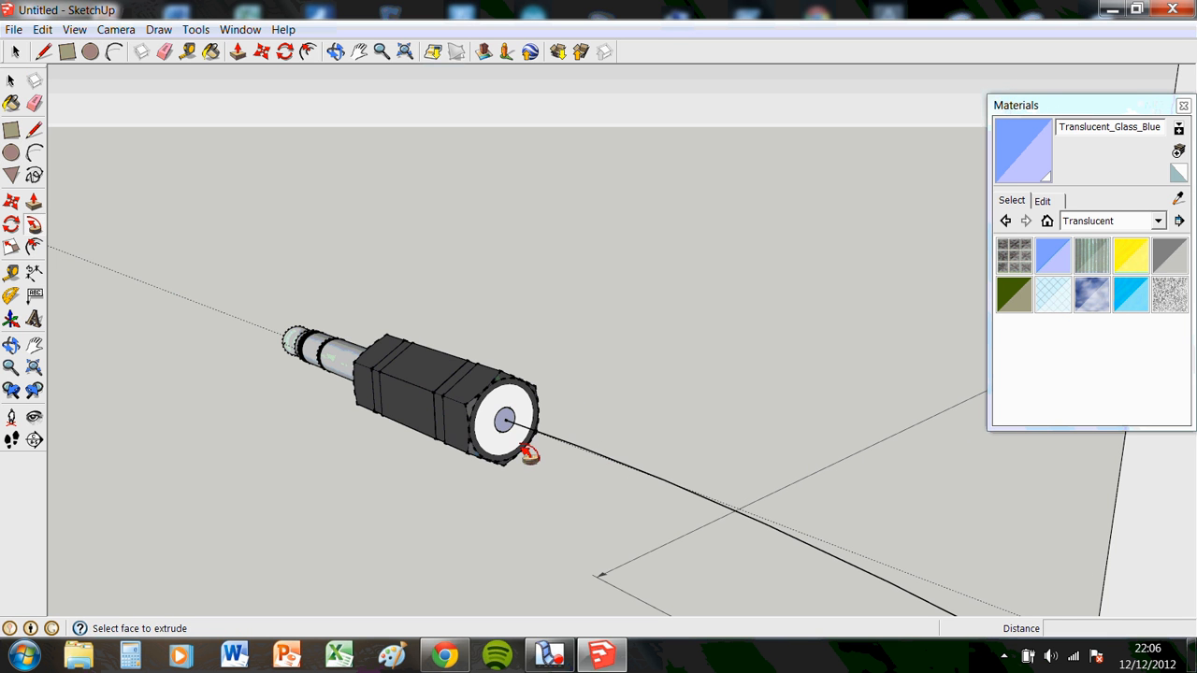
pyautogui.click(508, 428)
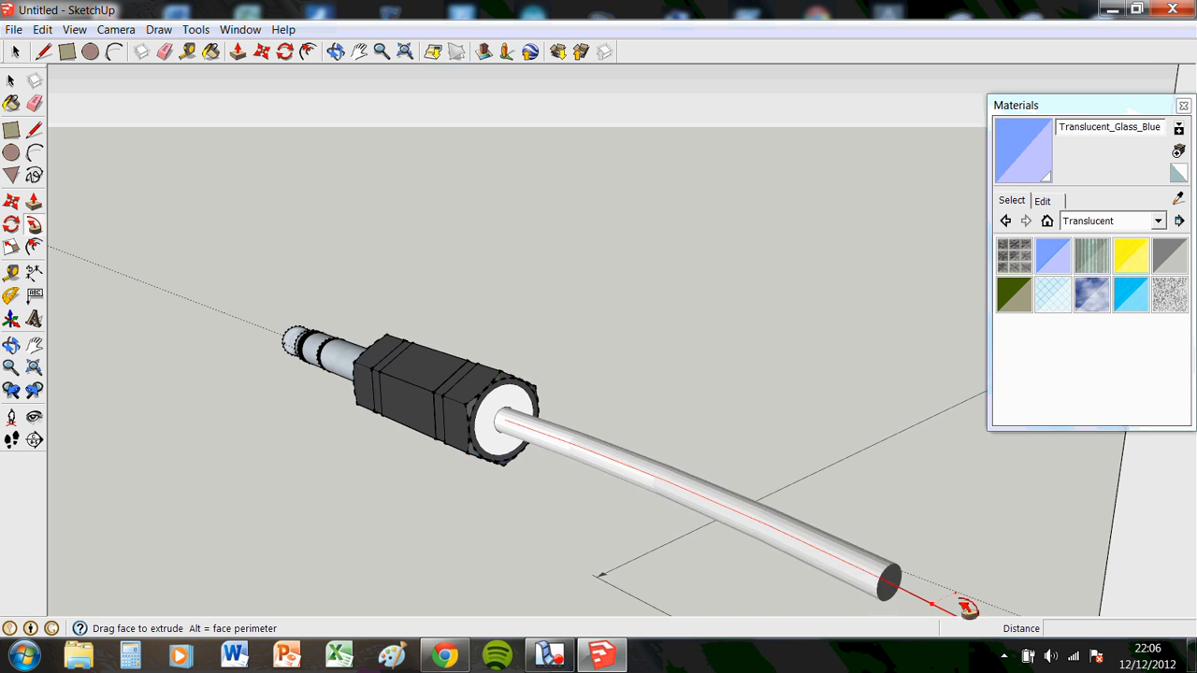
pyautogui.scroll(-6, 1083, 581)
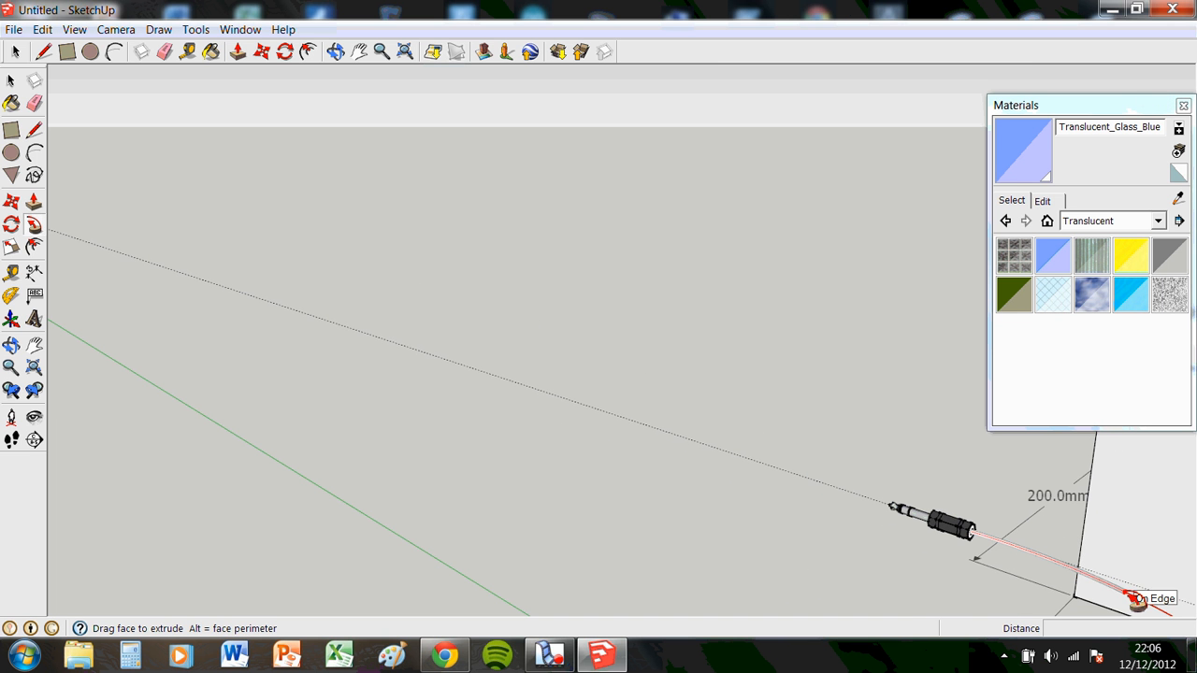
pyautogui.scroll(8, 1042, 556)
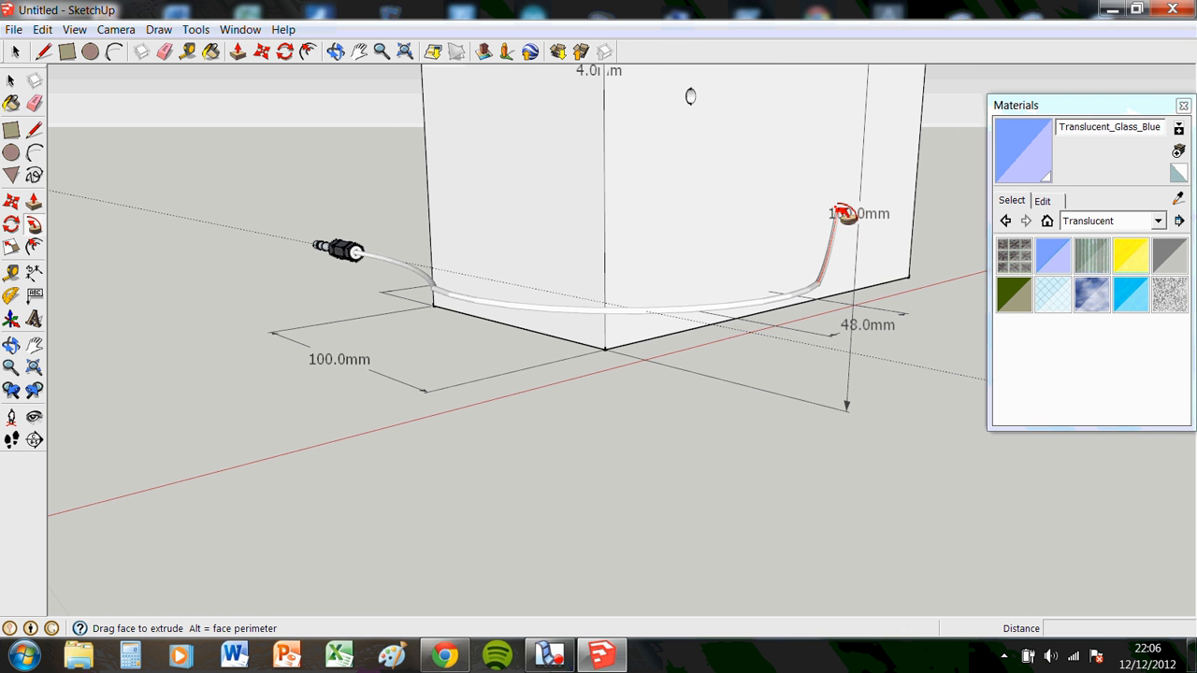
pyautogui.scroll(2, 636, 302)
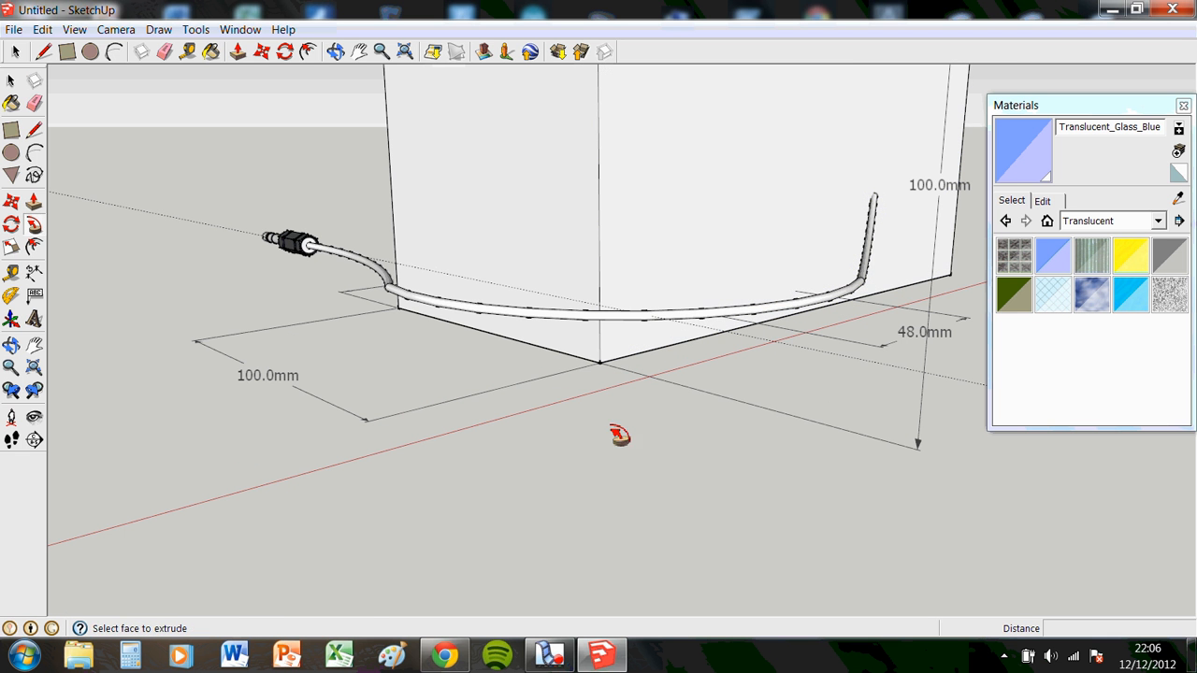
# Step: Examine the cable, jack and box interior from several angles
pyautogui.click(12, 81)
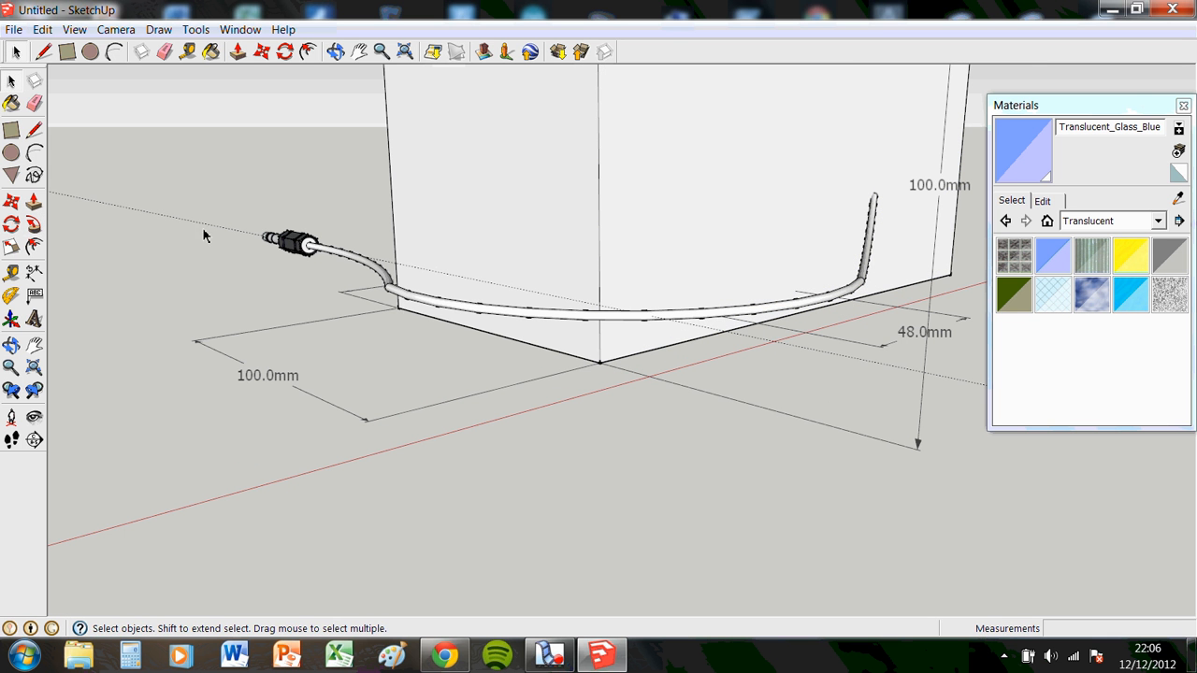
pyautogui.moveTo(455, 331); pyautogui.dragTo(524, 378, button='middle')
pyautogui.scroll(-6, 529, 374)
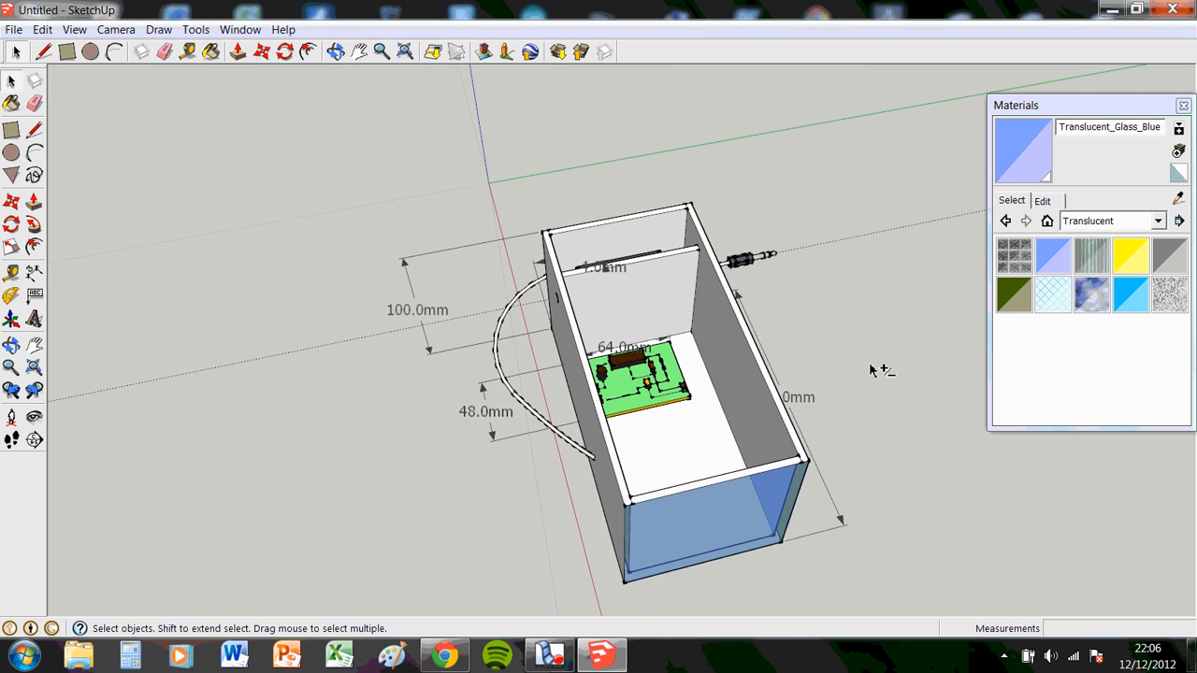
pyautogui.keyDown('shift'); pyautogui.moveTo(776, 409); pyautogui.dragTo(796, 459, button='middle'); pyautogui.keyUp('shift')
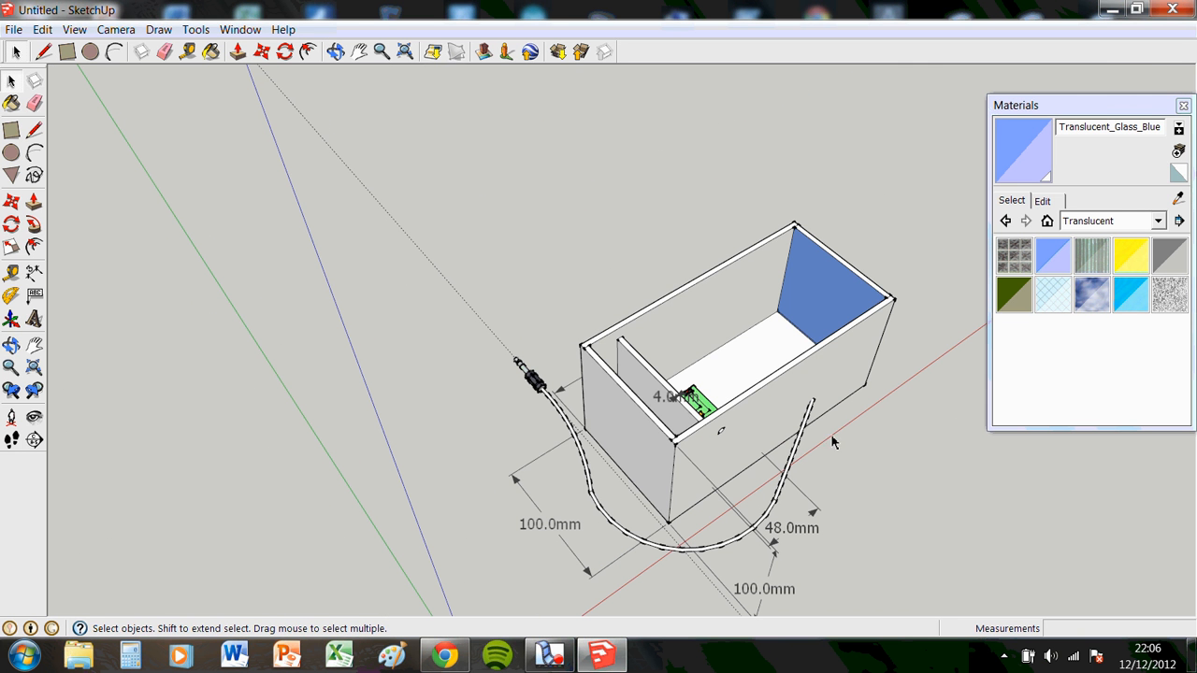
pyautogui.moveTo(856, 442); pyautogui.dragTo(639, 457, button='middle')
pyautogui.scroll(3, 682, 415)
pyautogui.keyDown('shift'); pyautogui.moveTo(751, 443); pyautogui.dragTo(486, 505, button='middle'); pyautogui.keyUp('shift')
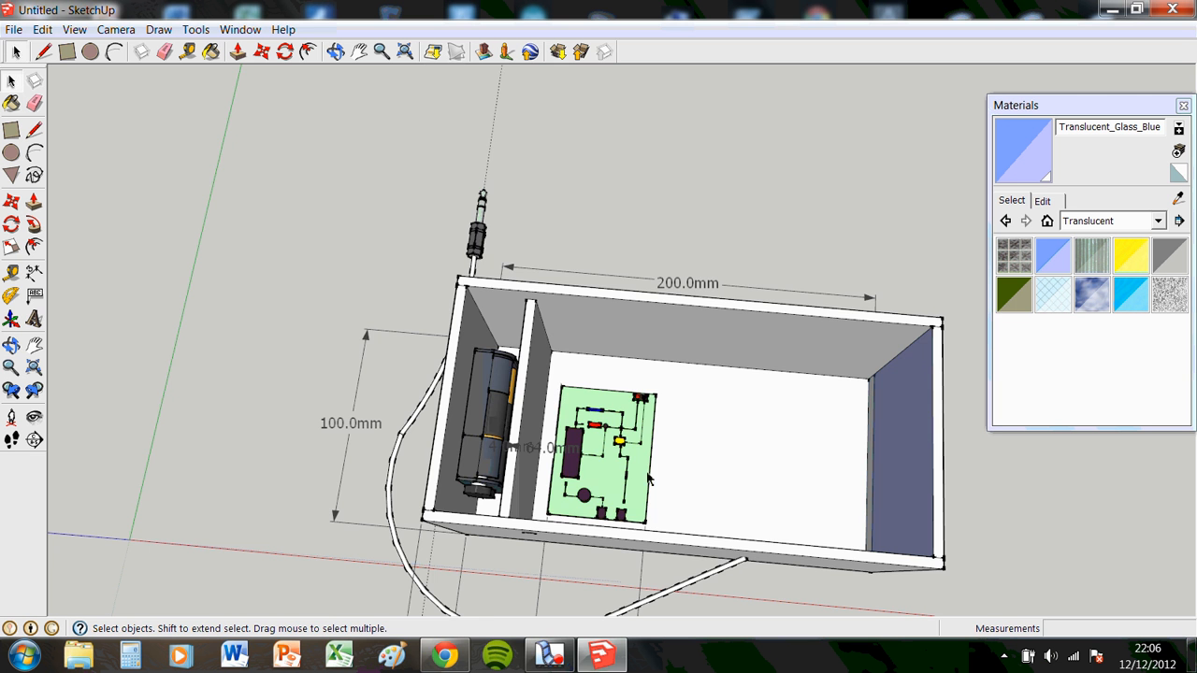
pyautogui.scroll(1, 730, 483)
pyautogui.scroll(-3, 731, 483)
pyautogui.moveTo(739, 499); pyautogui.dragTo(642, 251, button='middle')
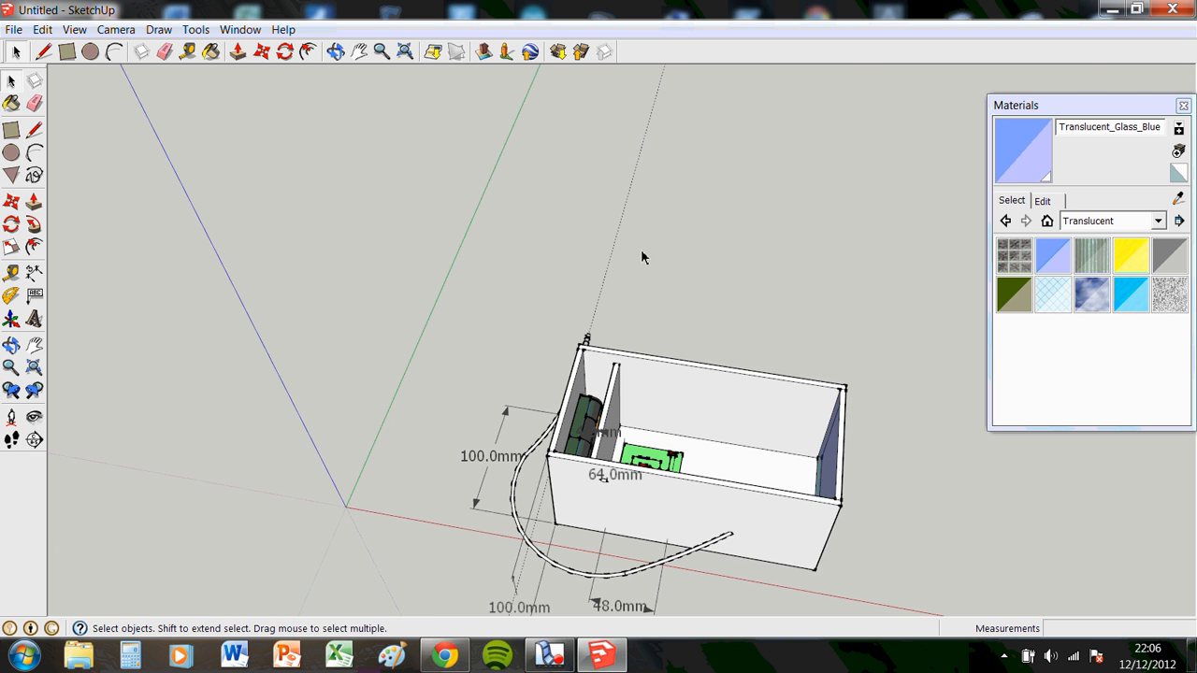
pyautogui.moveTo(764, 412); pyautogui.dragTo(814, 533, button='middle')
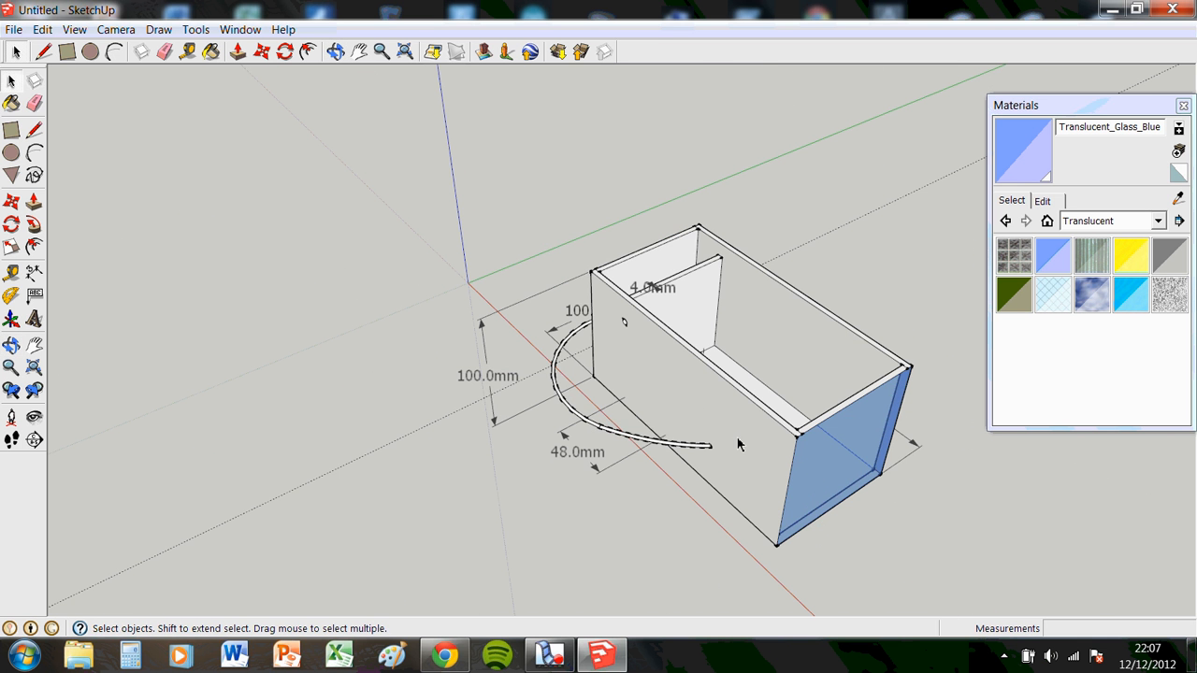
# Step: Draw a circle with a 30 mm radius on the box's long side wall, above the cable's end
pyautogui.click(11, 153)
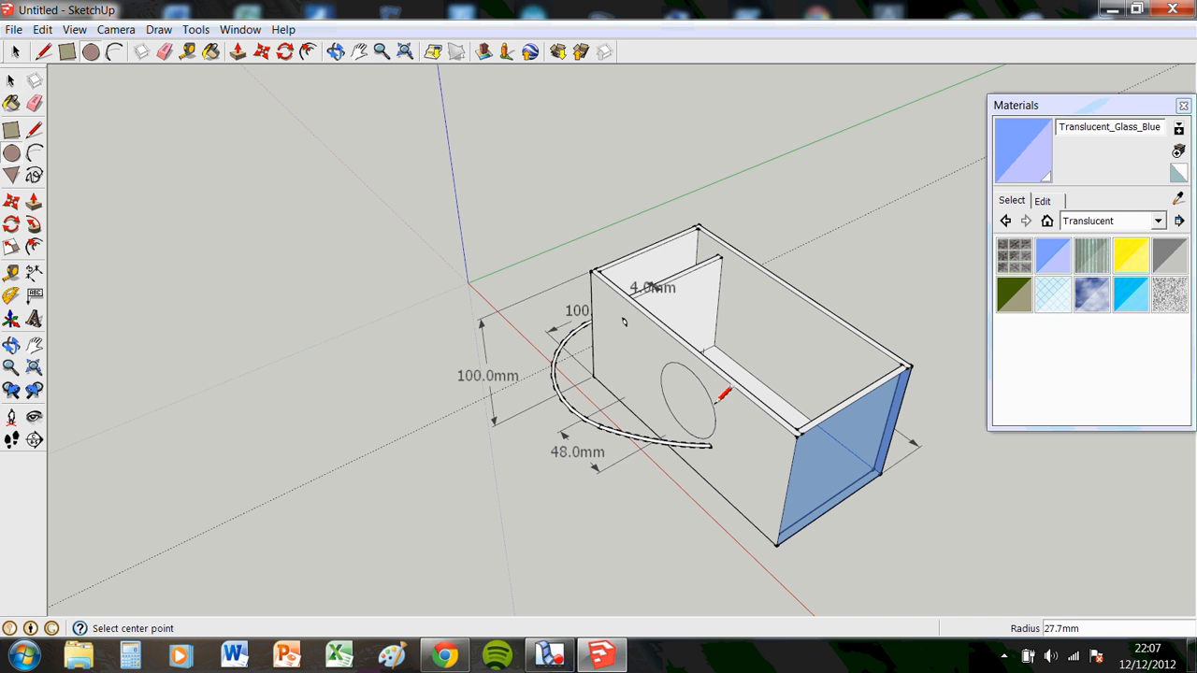
pyautogui.click(9, 82)
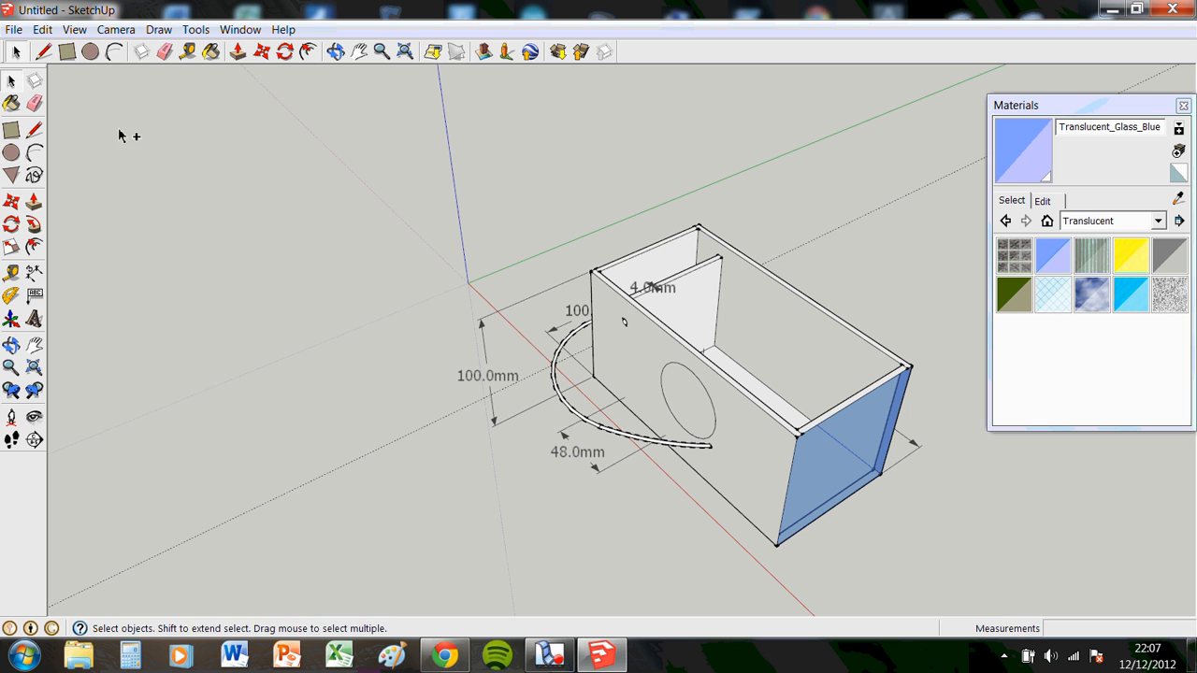
pyautogui.click(11, 175)
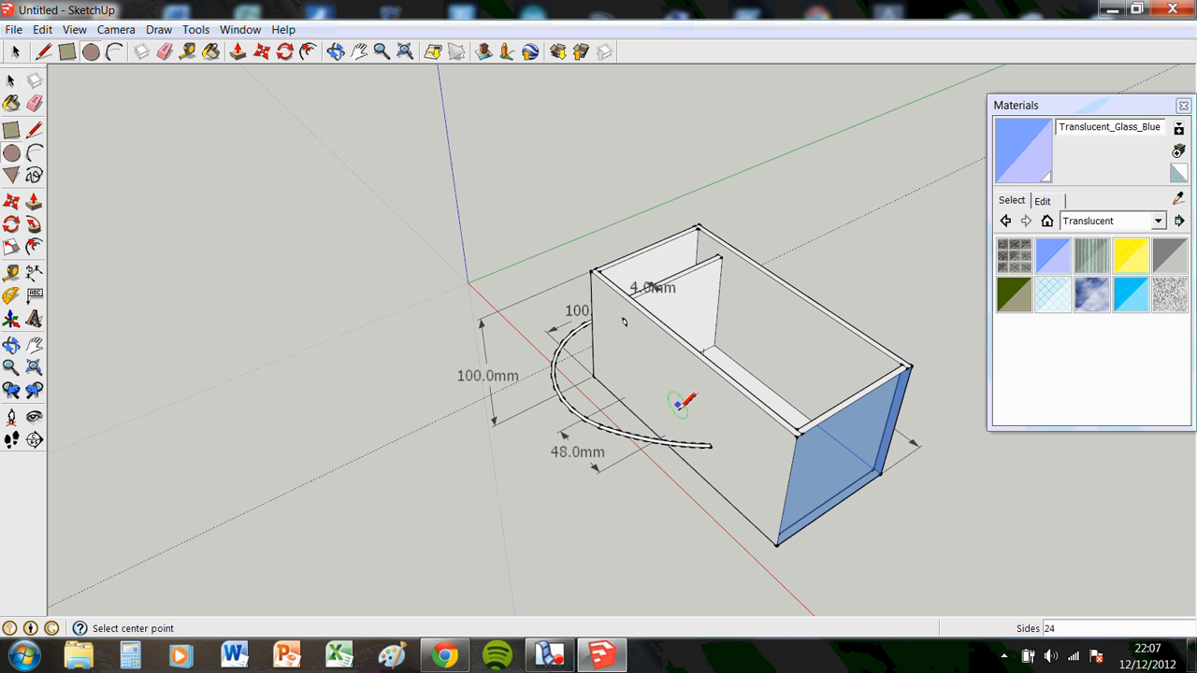
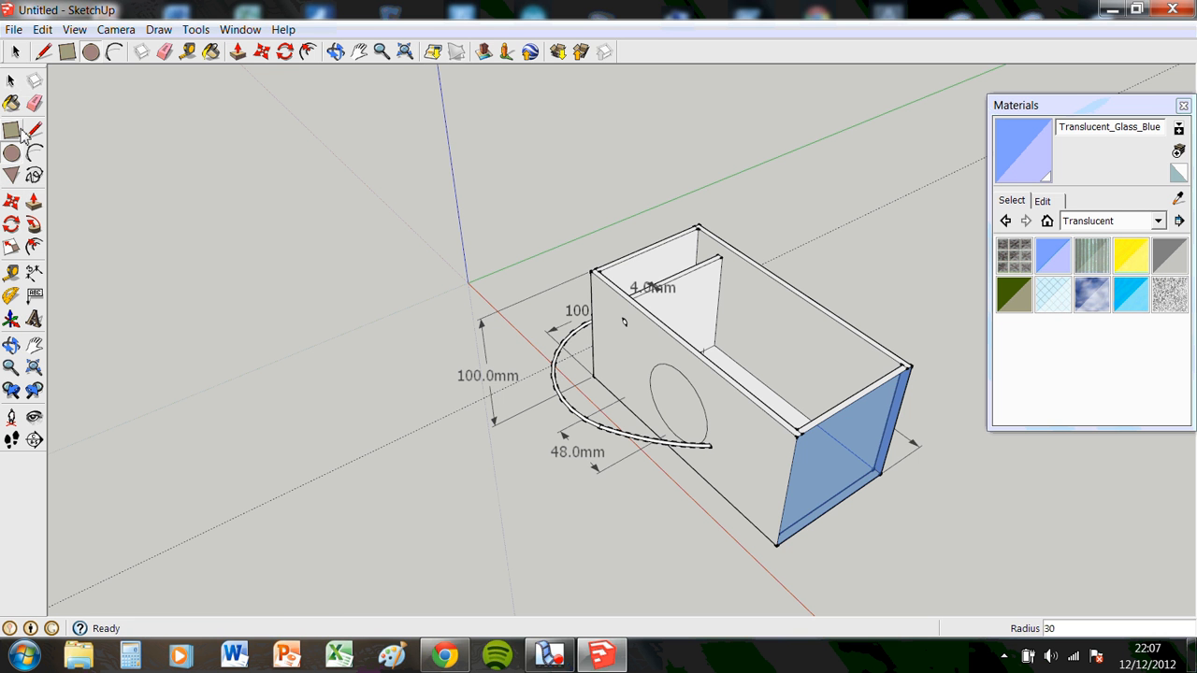
# Step: Push the circle 4 mm through the side wall to cut a round speaker opening
pyautogui.click(33, 202)
pyautogui.scroll(2, 654, 412)
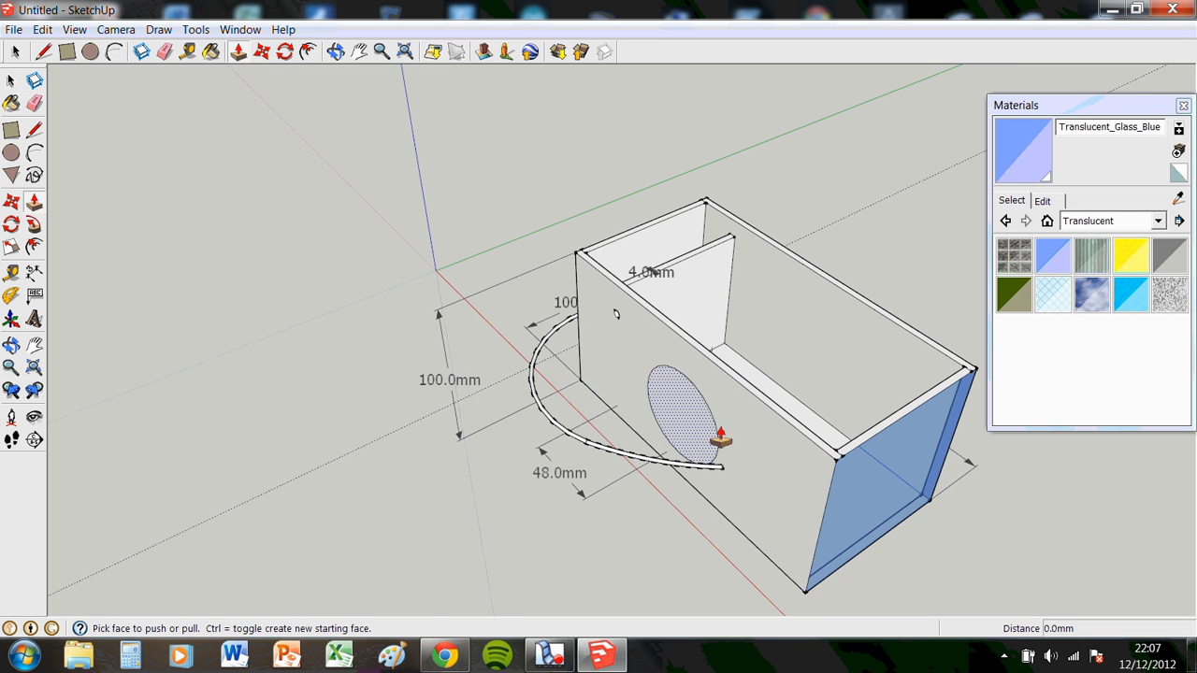
pyautogui.click(682, 432)
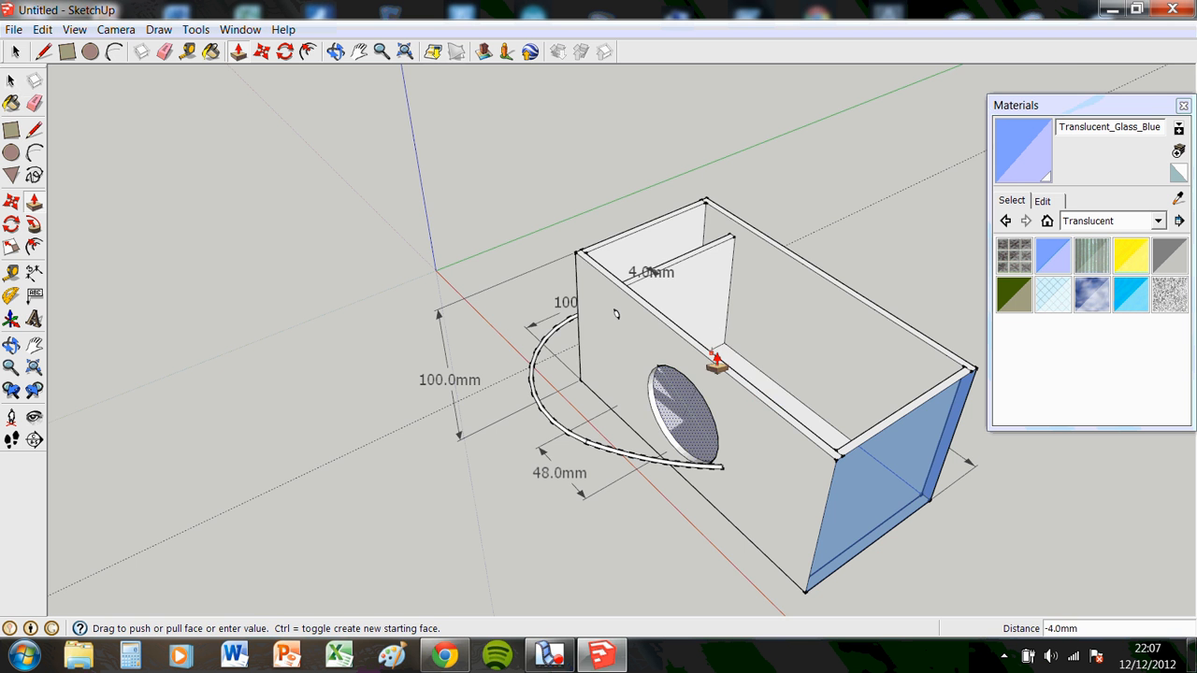
pyautogui.click(716, 363)
pyautogui.moveTo(733, 458); pyautogui.dragTo(747, 423, button='middle')
pyautogui.scroll(-3, 746, 428)
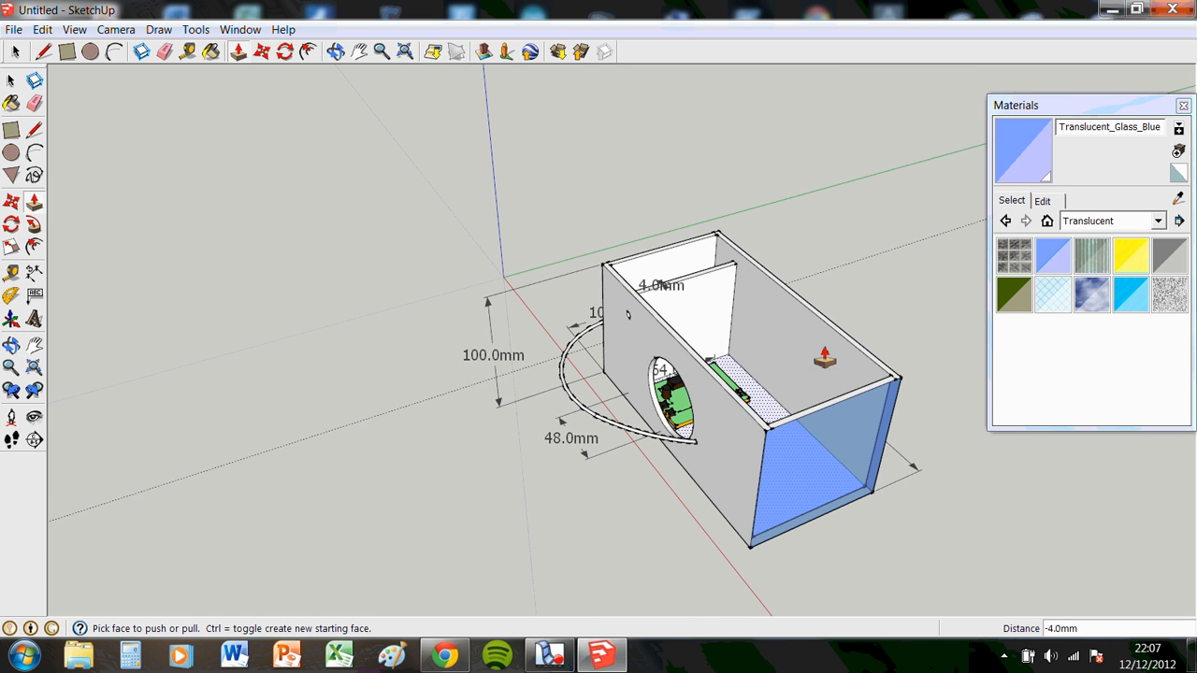
# Step: Draw a 200 by 100 mm rectangle on the ground, alongside the box's long side opposite the speaker opening
pyautogui.moveTo(748, 379); pyautogui.dragTo(759, 477, button='middle')
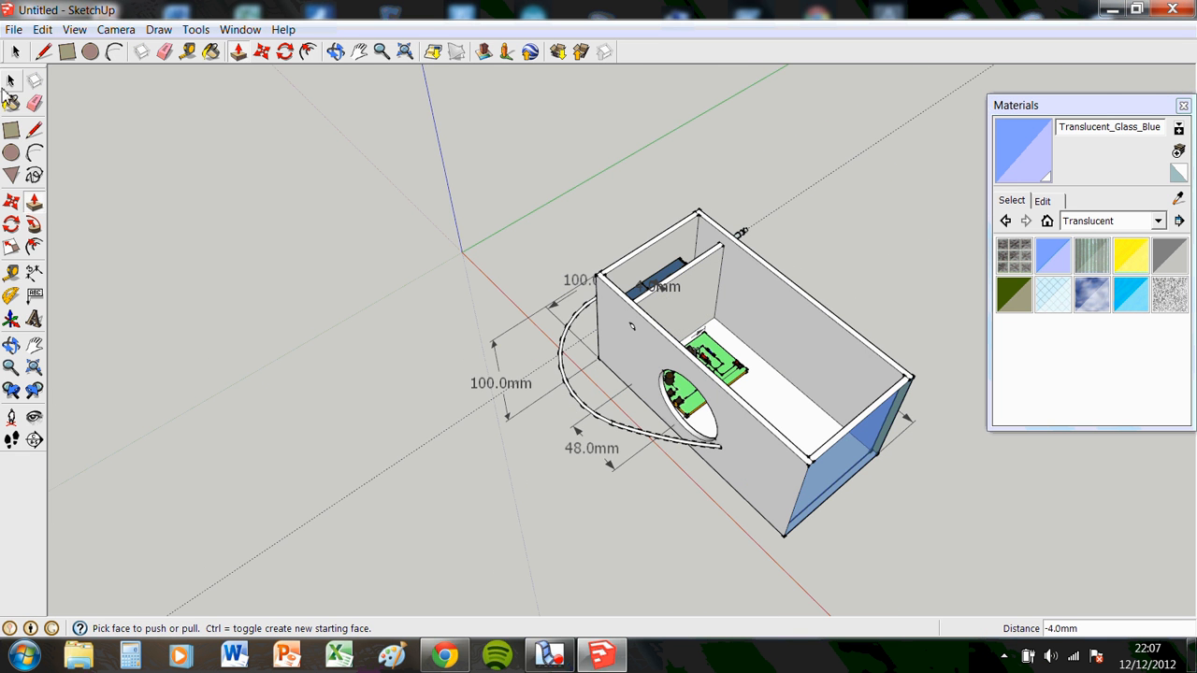
pyautogui.click(10, 80)
pyautogui.moveTo(897, 346); pyautogui.dragTo(165, 471, button='middle')
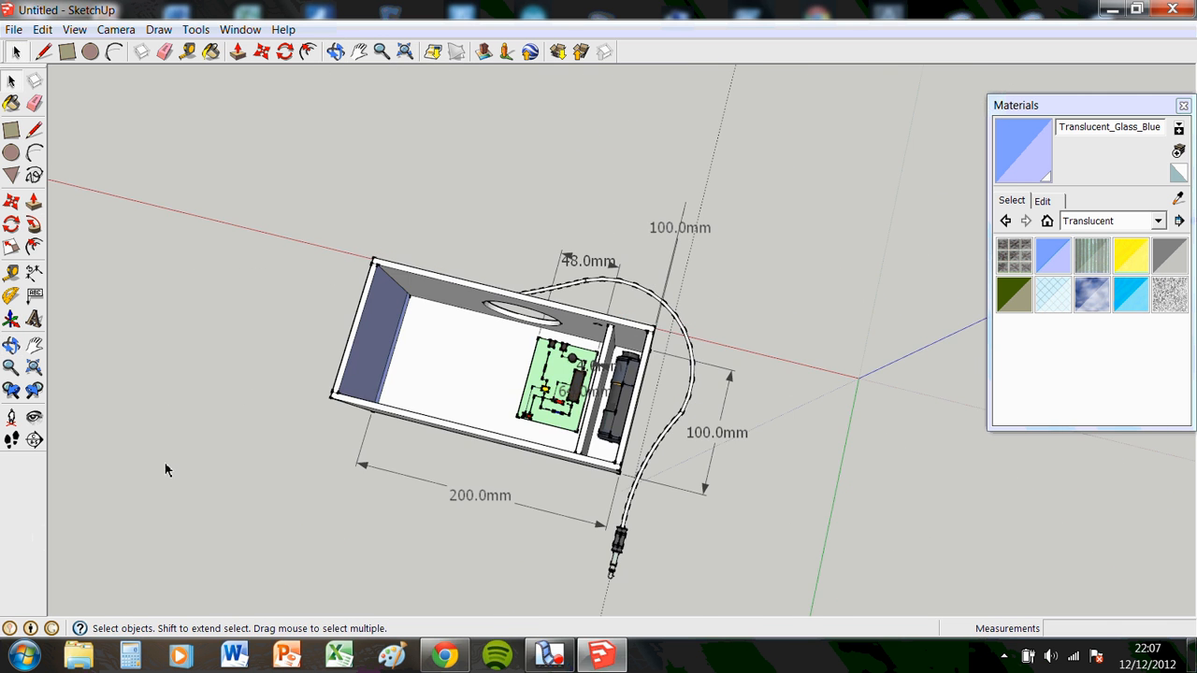
pyautogui.moveTo(718, 455); pyautogui.dragTo(467, 402, button='middle')
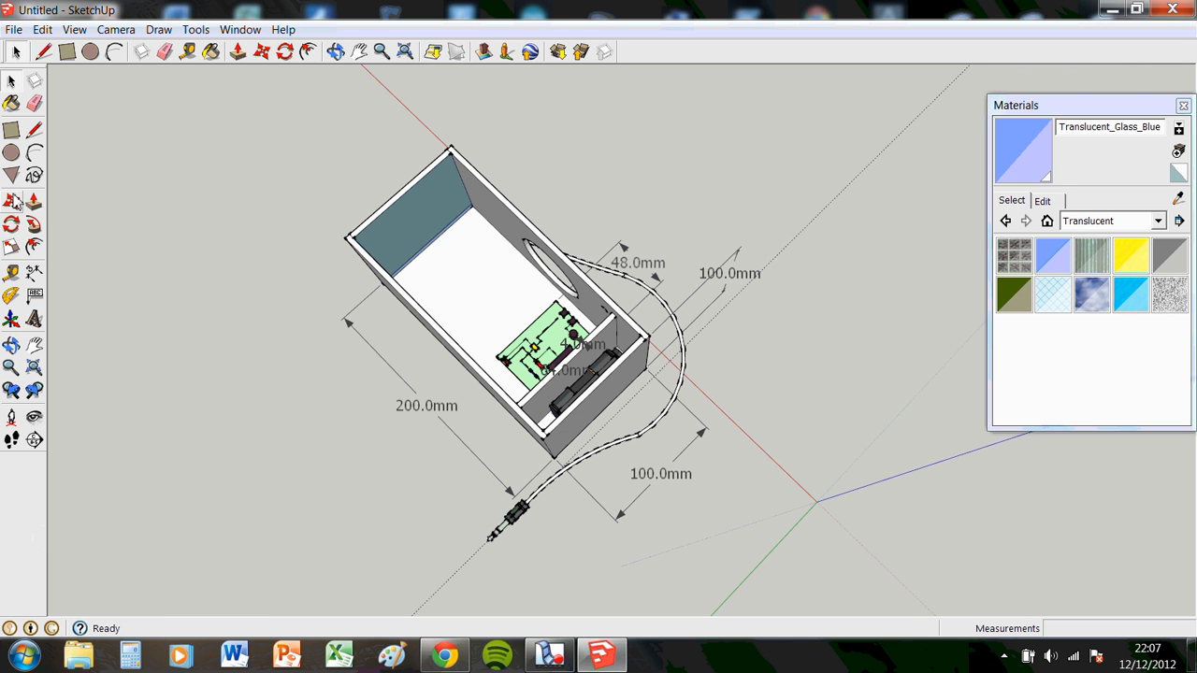
pyautogui.click(13, 133)
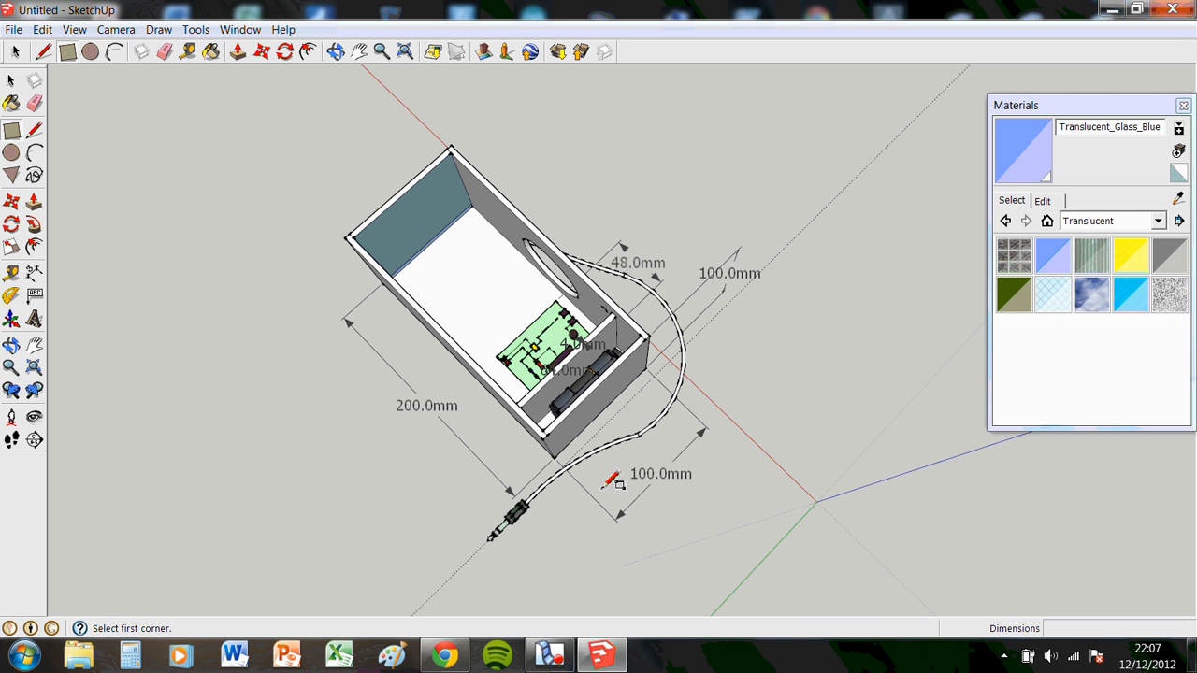
pyautogui.click(301, 350)
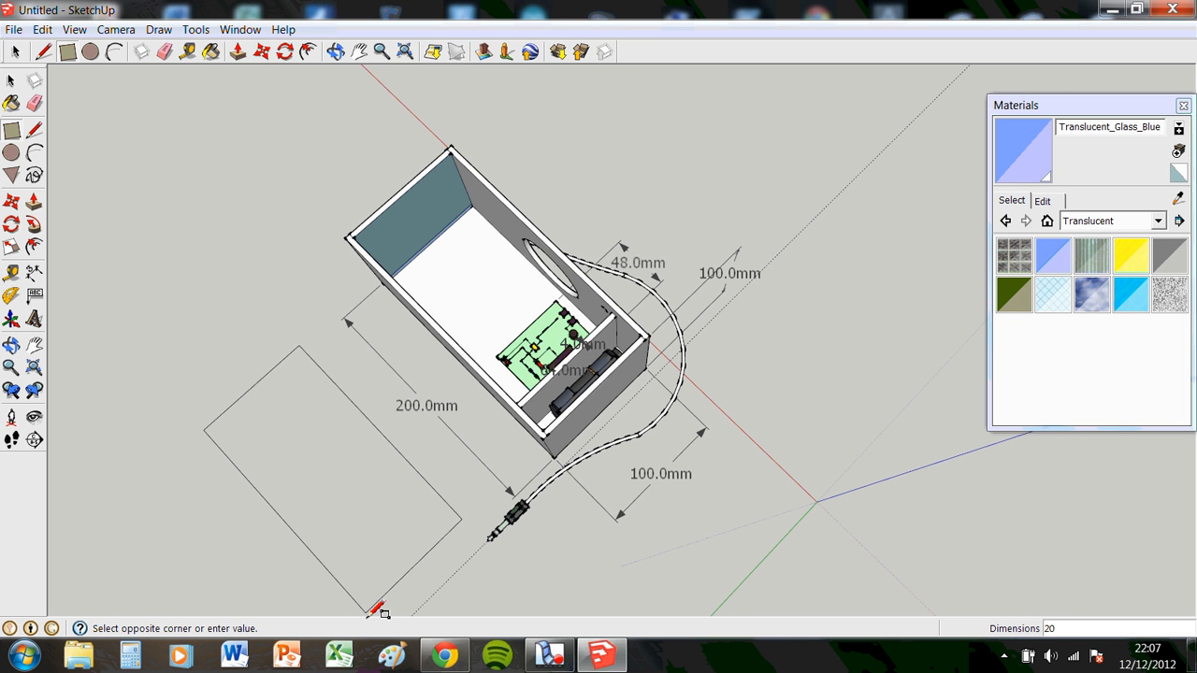
pyautogui.press('Return')
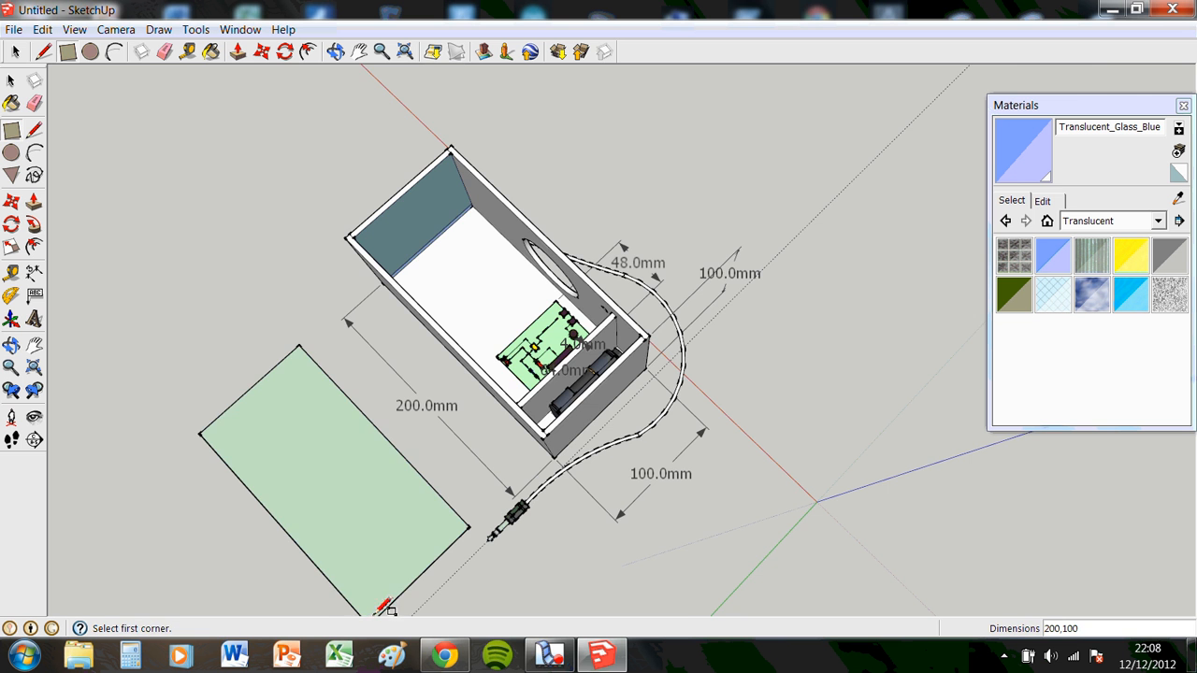
# Step: Extrude the new rectangle upward 4 mm to form a flat panel
pyautogui.moveTo(391, 593); pyautogui.dragTo(315, 233, button='middle')
pyautogui.press('p')
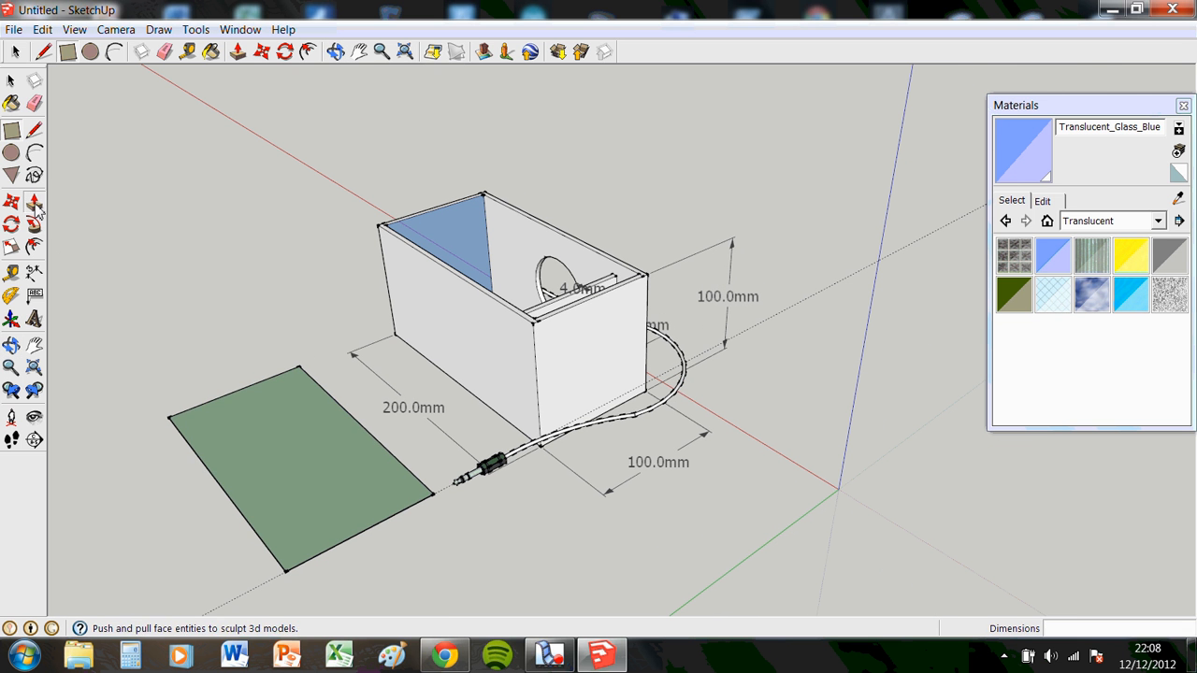
pyautogui.click(228, 457)
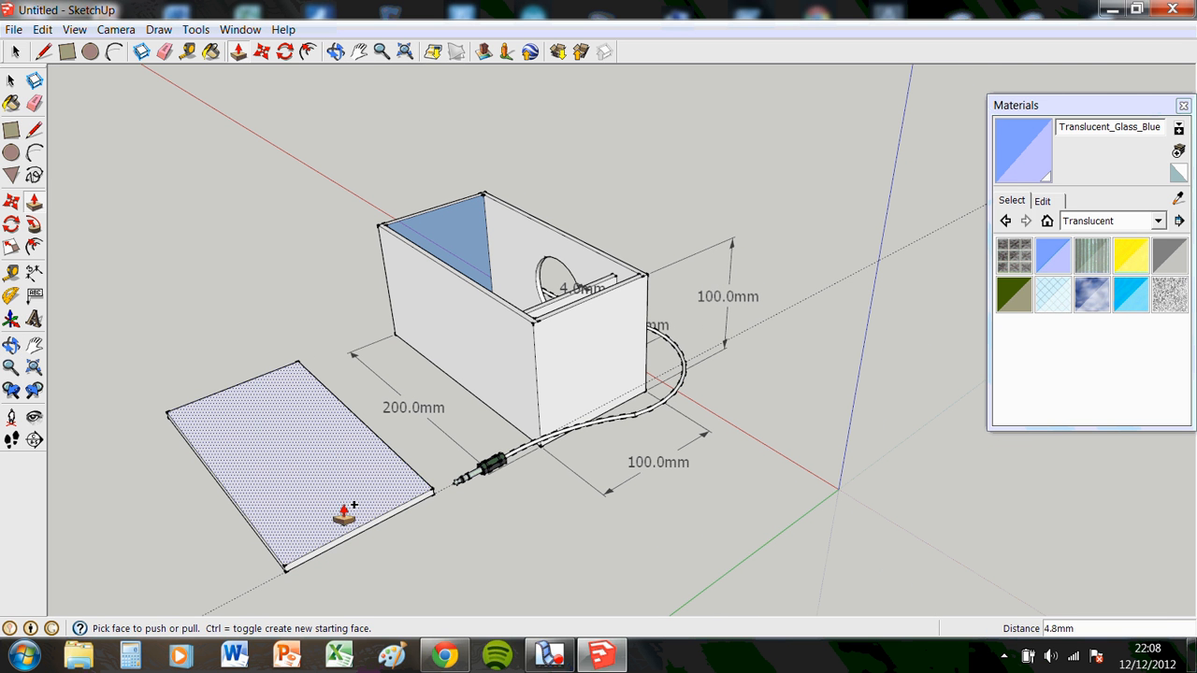
pyautogui.press('Escape')
pyautogui.click(351, 554)
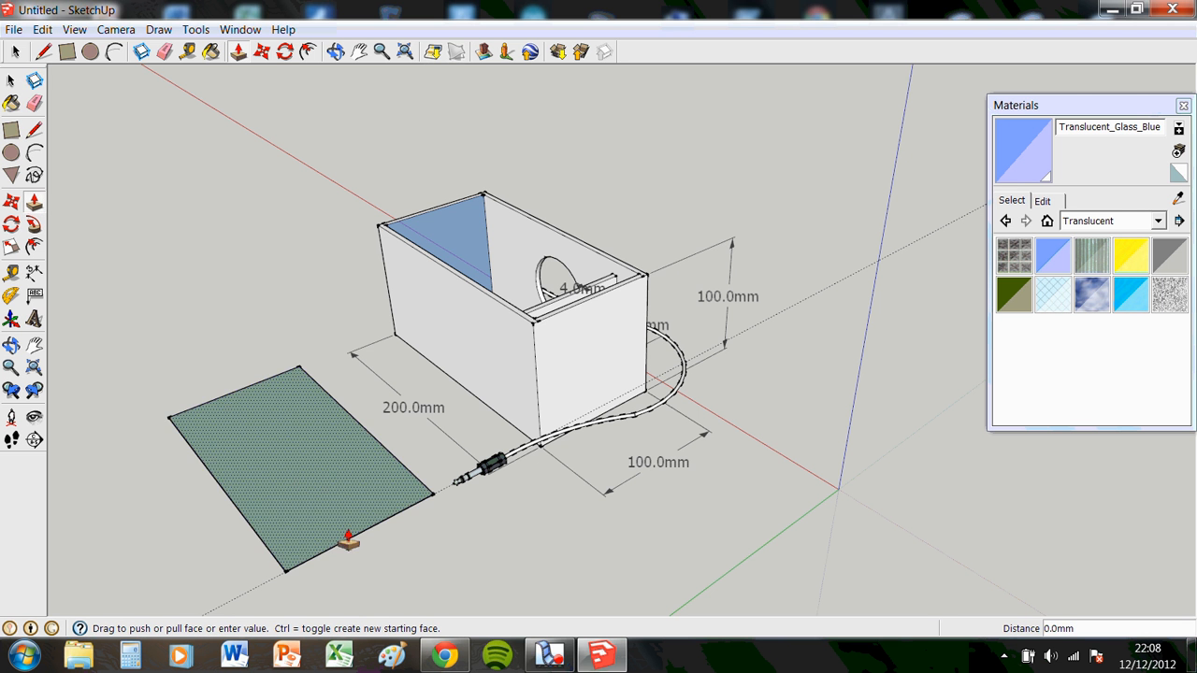
pyautogui.press('Return')
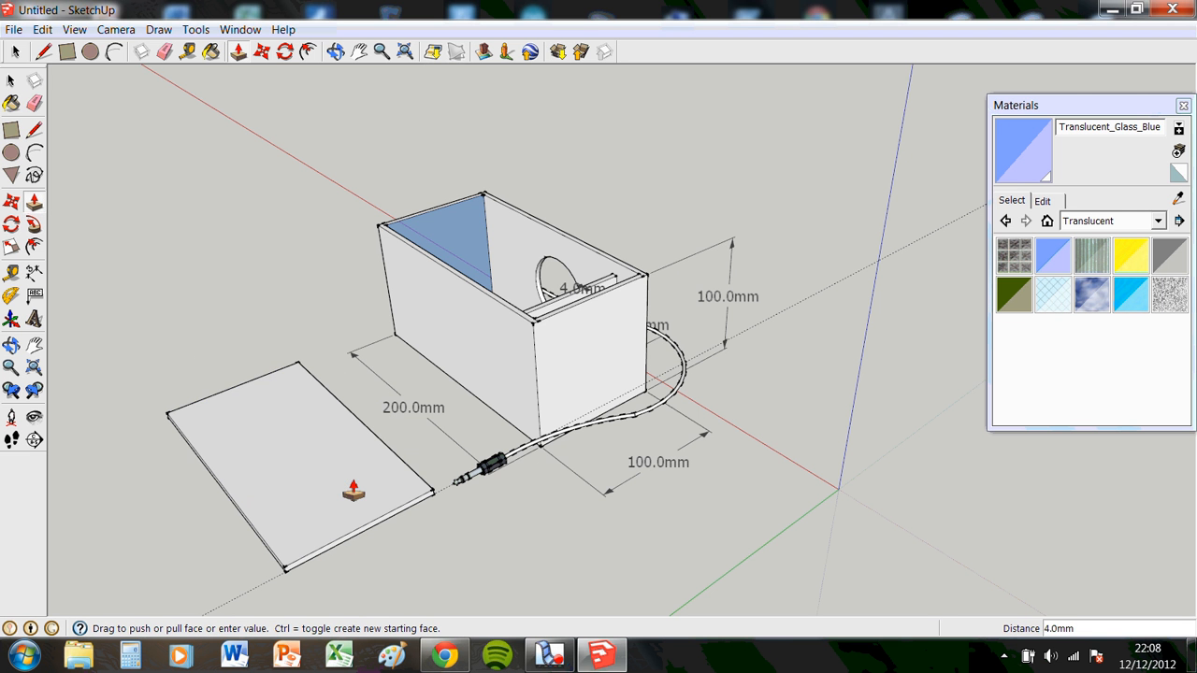
# Step: Select the whole 4 mm panel and make it a component named Lid
pyautogui.press('o')
pyautogui.moveTo(353, 491); pyautogui.dragTo(414, 445)
pyautogui.press('p')
pyautogui.click(11, 81)
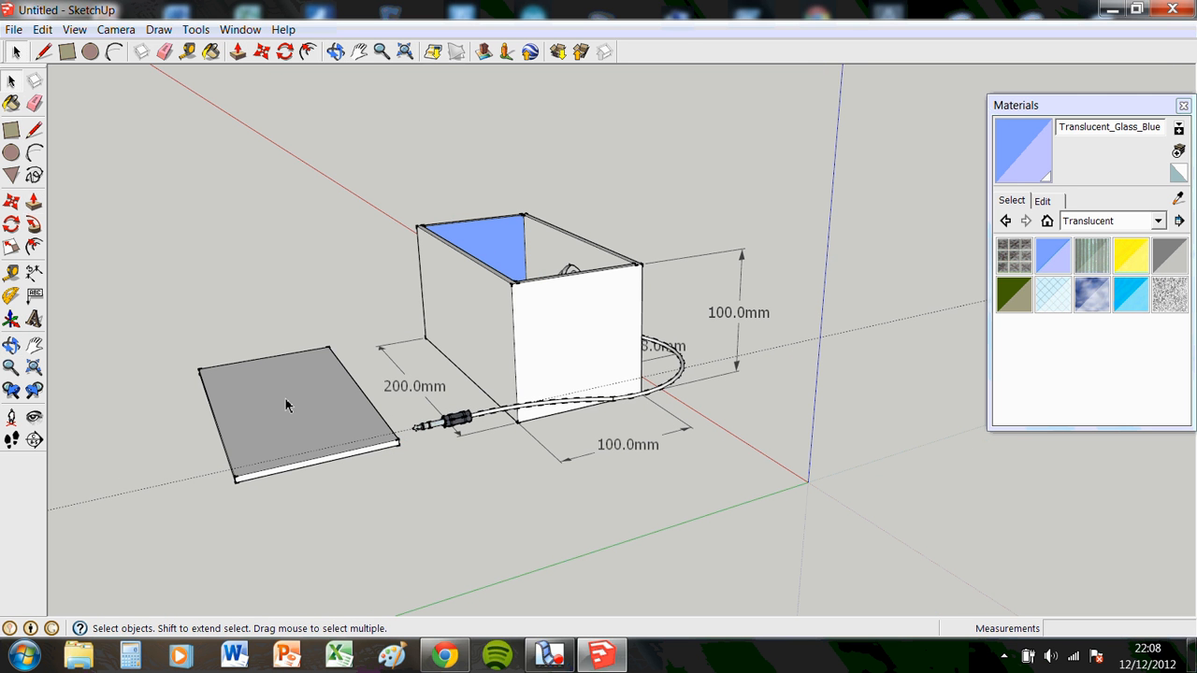
pyautogui.moveTo(153, 312); pyautogui.dragTo(395, 507)
pyautogui.click(288, 432)
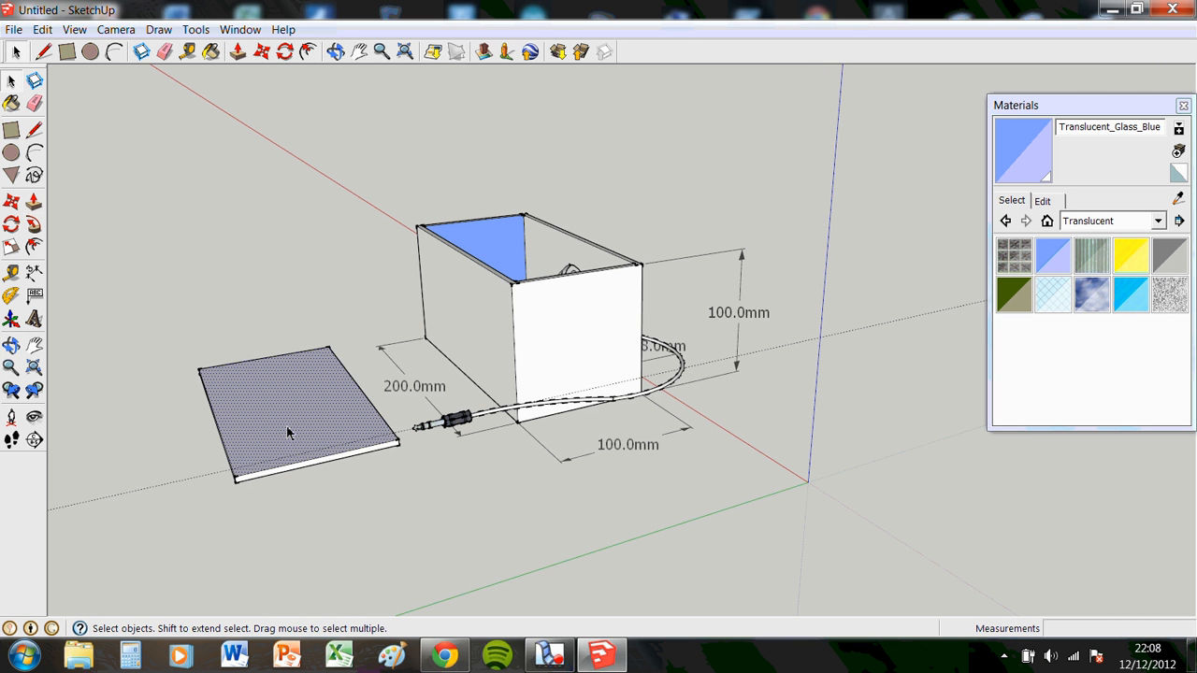
pyautogui.click(117, 215)
pyautogui.moveTo(765, 455); pyautogui.dragTo(580, 397, button='middle')
pyautogui.moveTo(260, 194); pyautogui.dragTo(407, 421)
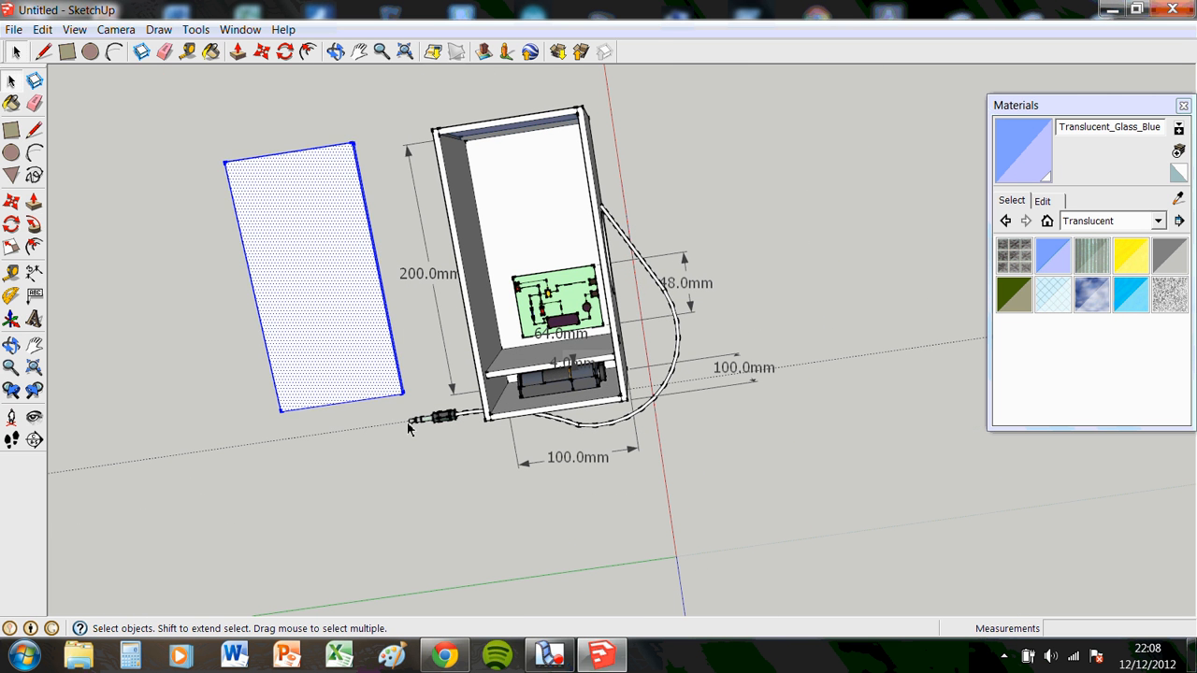
pyautogui.rightClick(288, 227)
pyautogui.click(363, 348)
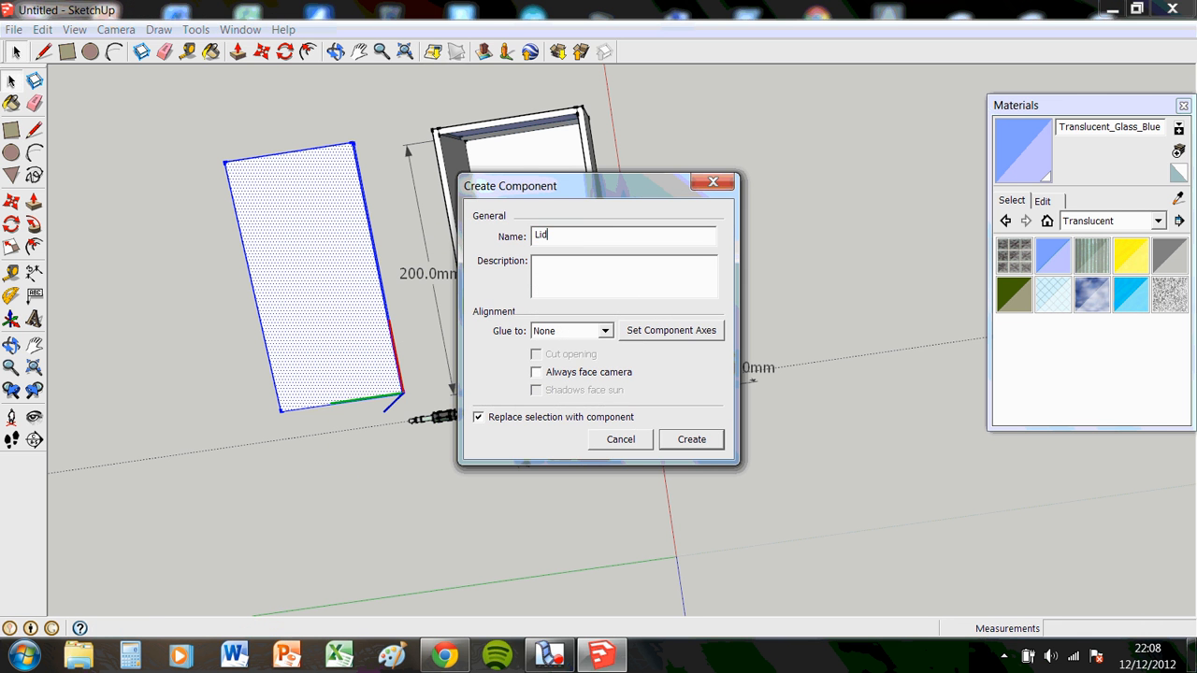
pyautogui.click(692, 439)
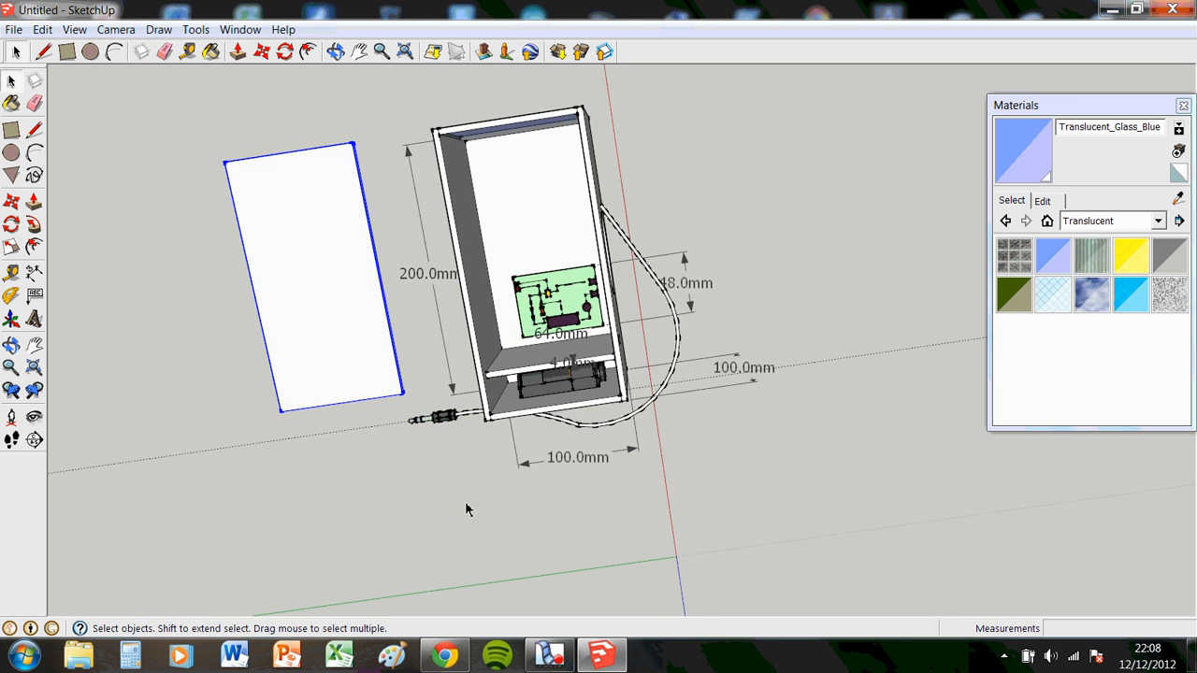
# Step: Move the Lid component up off the ground so it sits higher than the box's open top
pyautogui.moveTo(467, 505); pyautogui.dragTo(174, 223, button='middle')
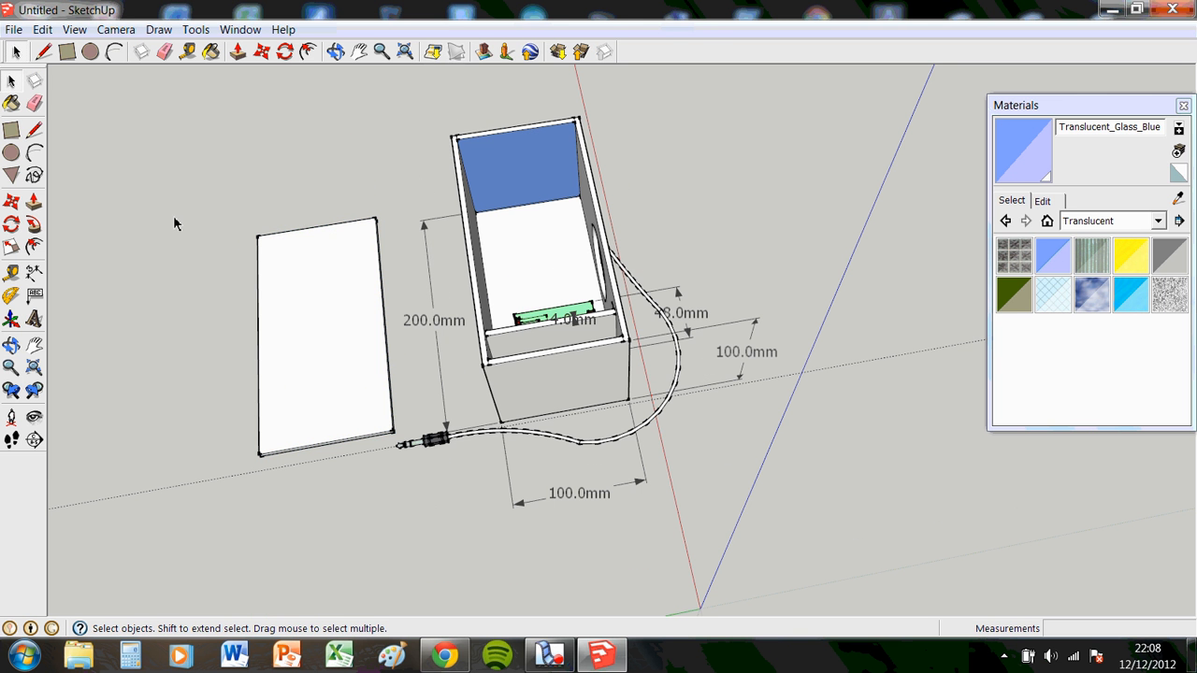
pyautogui.click(292, 249)
pyautogui.click(11, 202)
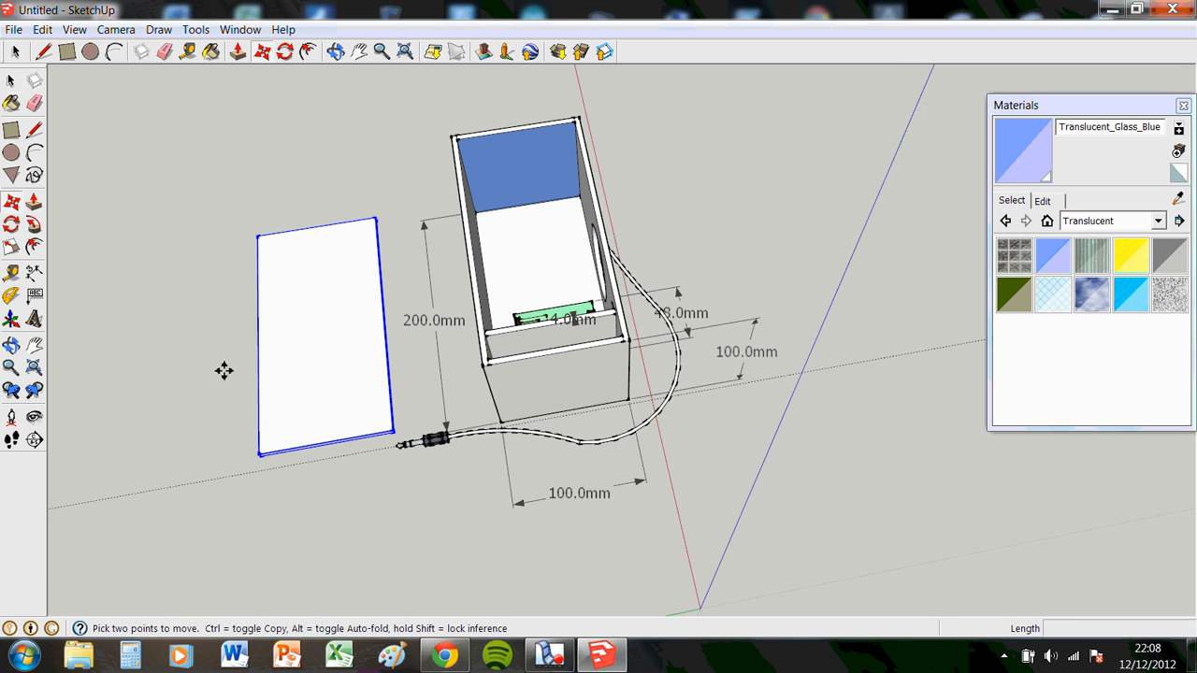
pyautogui.click(301, 355)
pyautogui.click(271, 260)
pyautogui.moveTo(342, 374); pyautogui.dragTo(205, 433, button='middle')
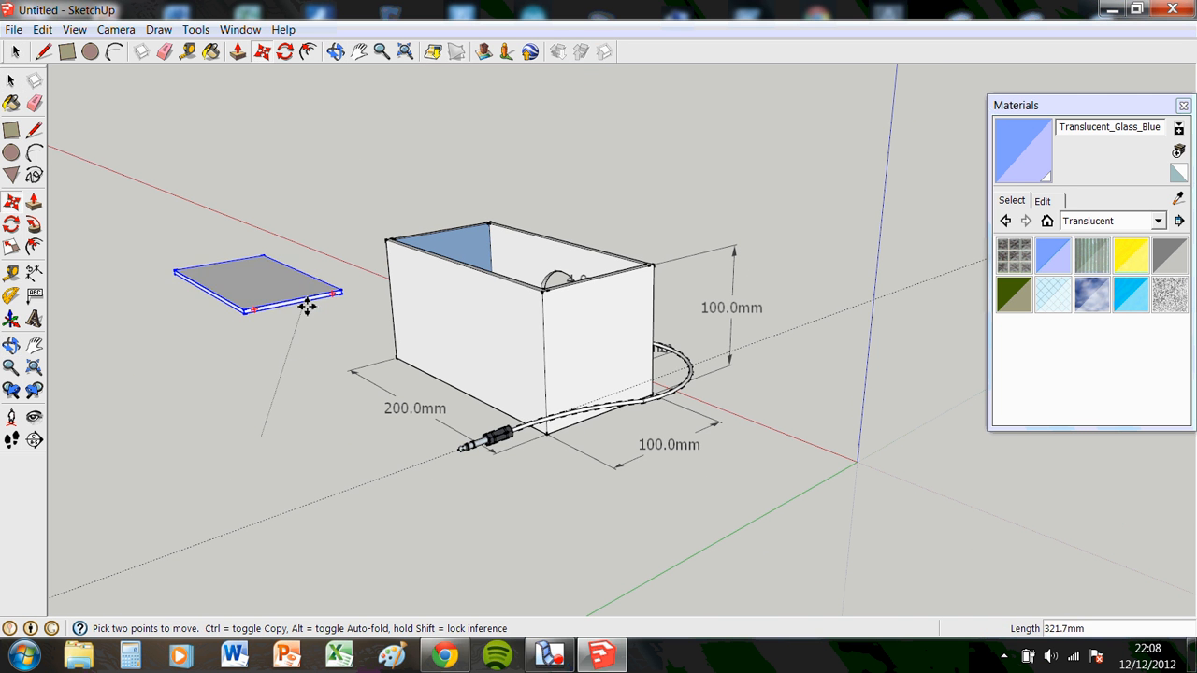
pyautogui.moveTo(393, 612); pyautogui.dragTo(716, 435, button='middle')
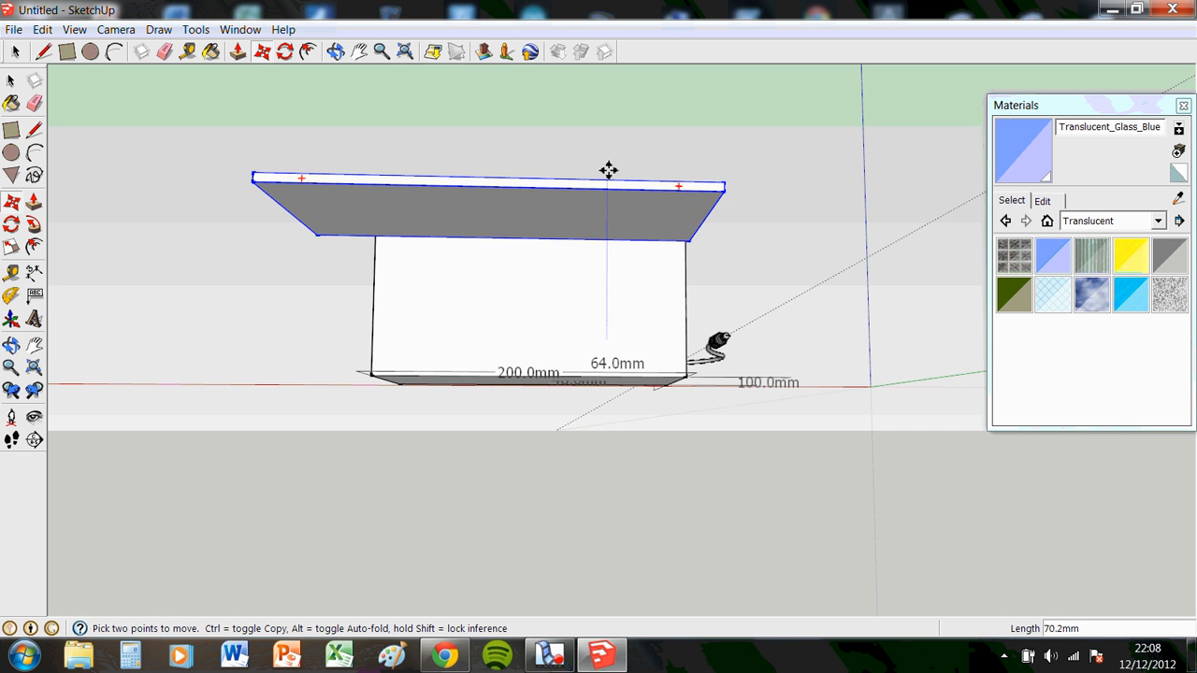
pyautogui.click(609, 128)
# Step: Shift the raised lid sideways so it hovers aligned over the open box with a clear gap
pyautogui.moveTo(465, 329); pyautogui.dragTo(815, 377, button='middle')
pyautogui.click(850, 351)
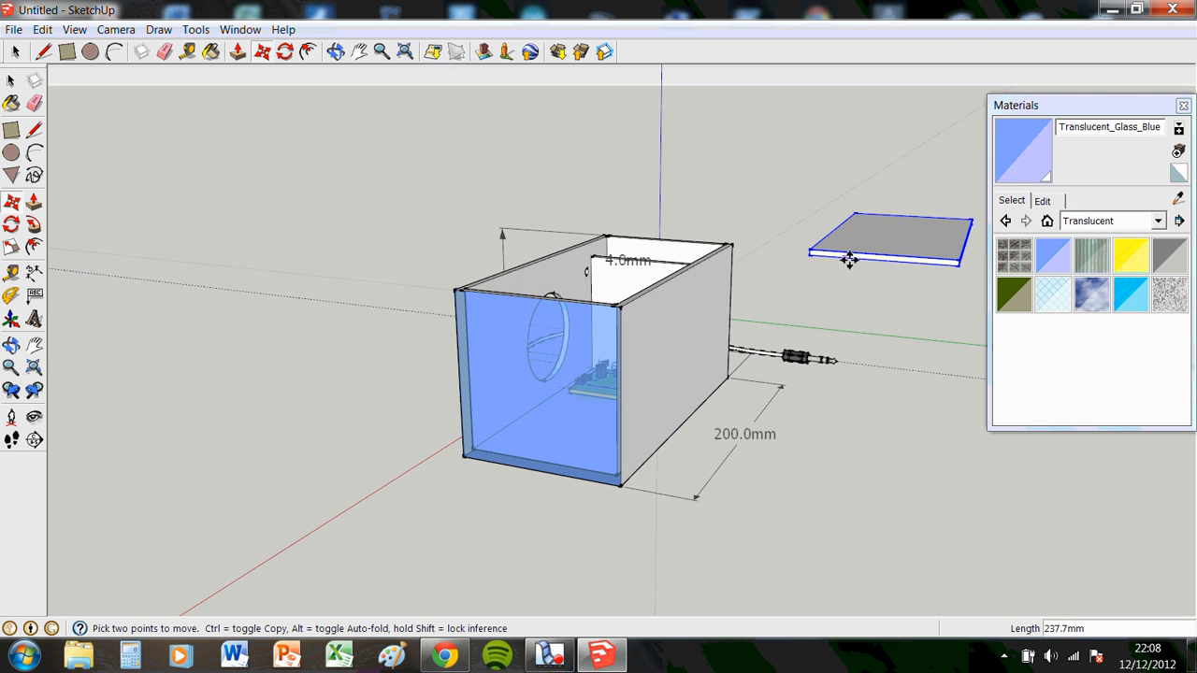
pyautogui.click(792, 337)
pyautogui.moveTo(780, 446); pyautogui.dragTo(989, 431, button='middle')
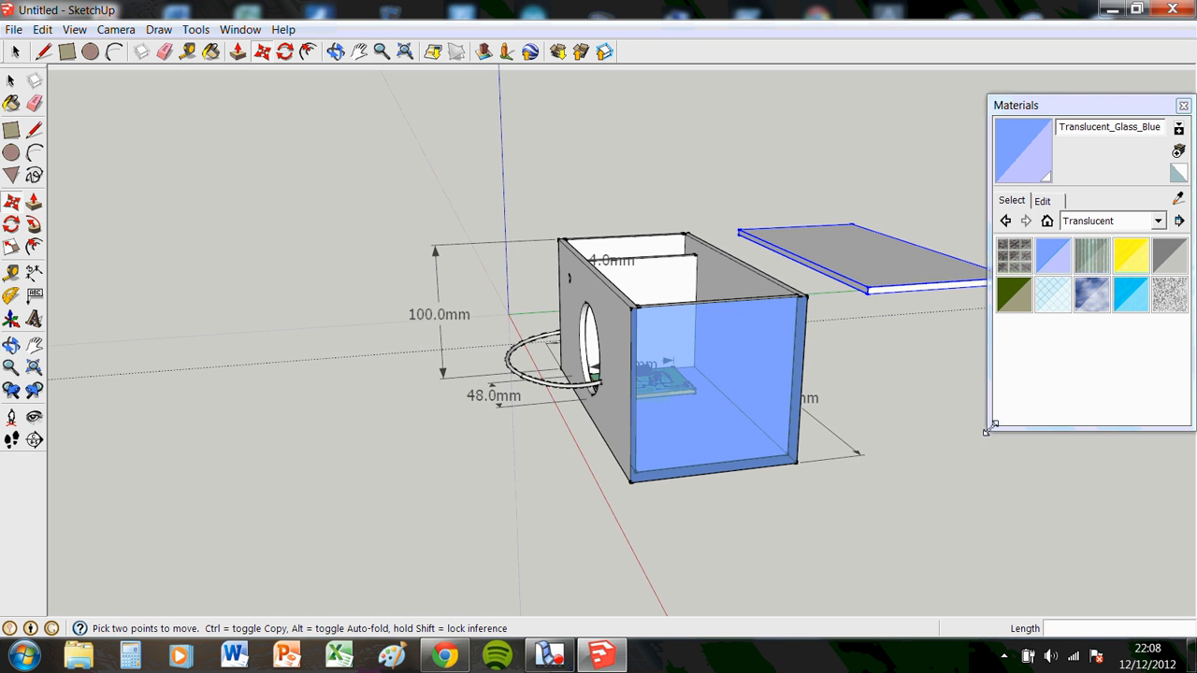
pyautogui.click(896, 290)
pyautogui.click(905, 199)
pyautogui.moveTo(847, 440); pyautogui.dragTo(899, 397, button='middle')
pyautogui.click(884, 197)
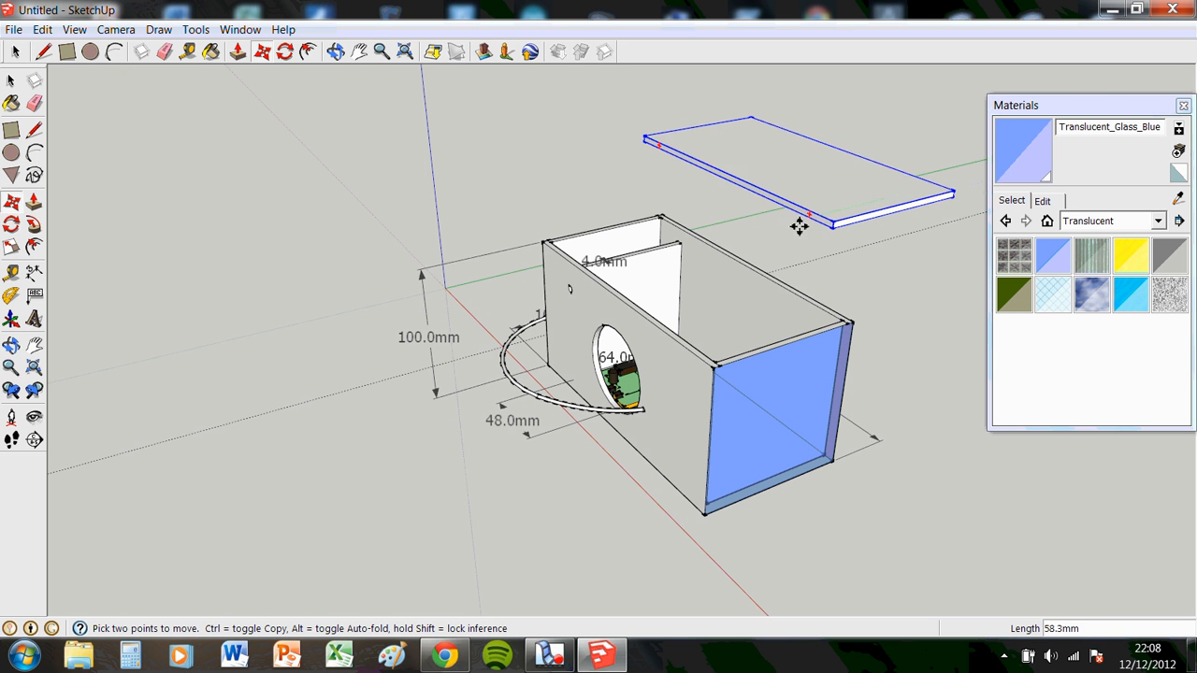
pyautogui.moveTo(916, 326); pyautogui.dragTo(694, 286, button='middle')
pyautogui.scroll(1, 859, 269)
pyautogui.scroll(-1, 860, 268)
pyautogui.click(878, 324)
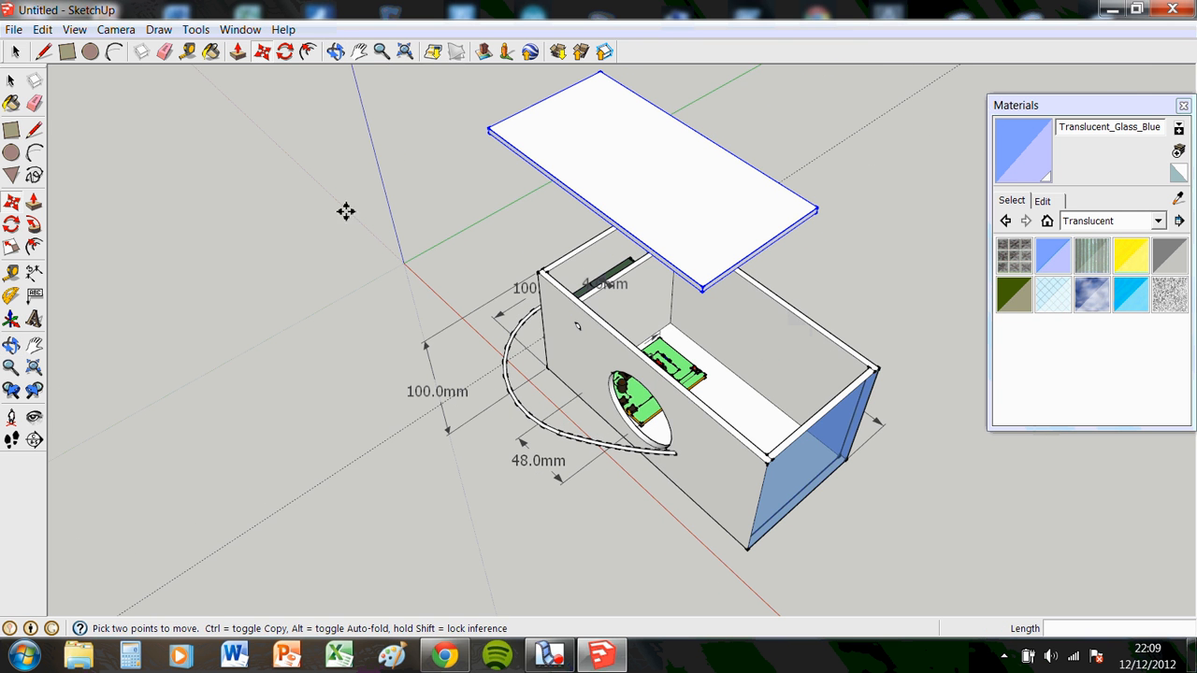
# Step: Draw a 92 mm line across the box's open top between the inner long edges, near the blue glass end
pyautogui.click(35, 131)
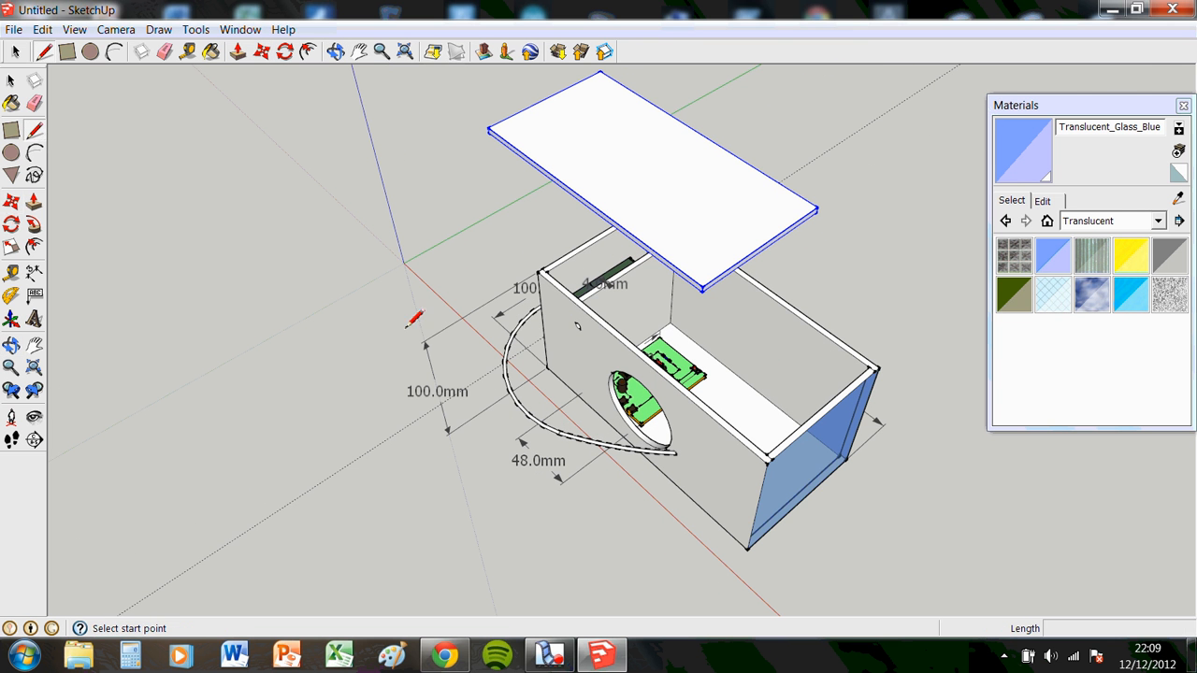
pyautogui.click(850, 354)
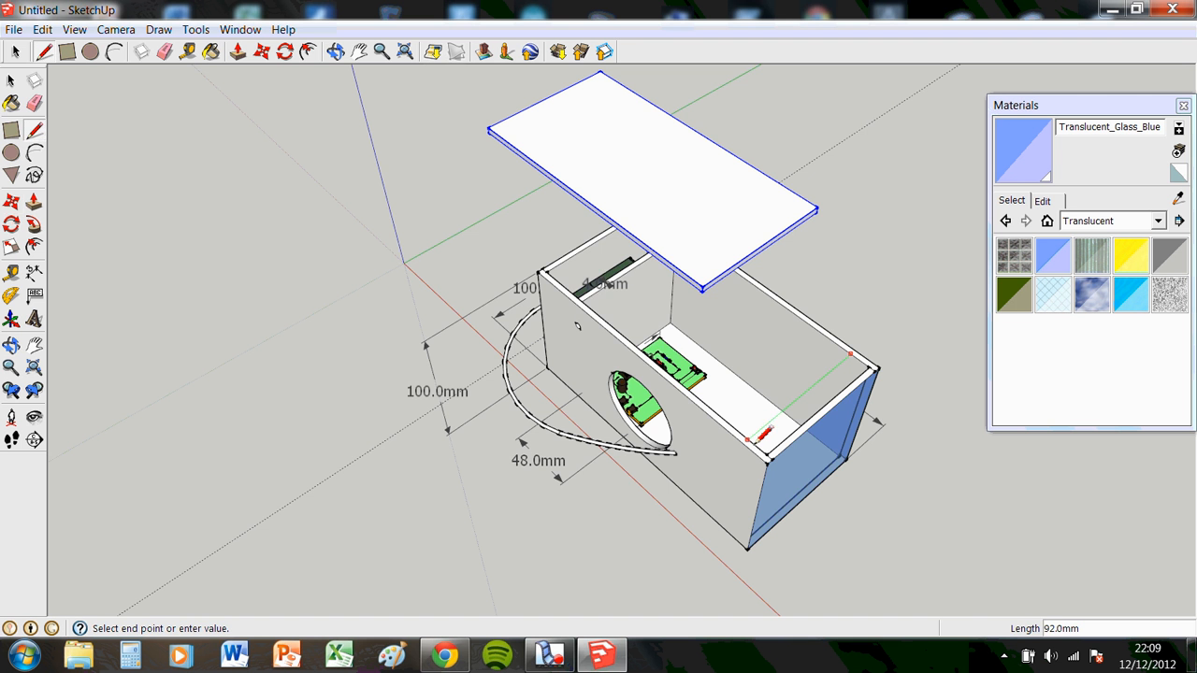
pyautogui.click(748, 439)
pyautogui.moveTo(835, 451); pyautogui.dragTo(815, 419, button='middle')
pyautogui.moveTo(660, 426); pyautogui.dragTo(853, 313, button='middle')
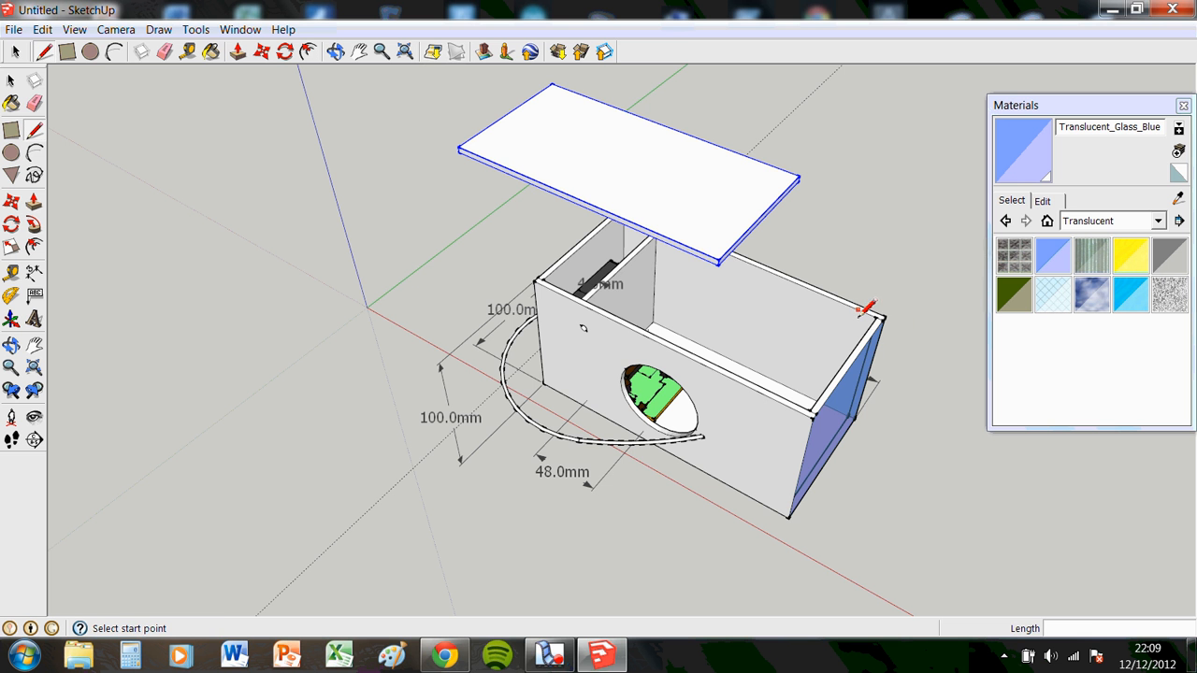
pyautogui.click(798, 391)
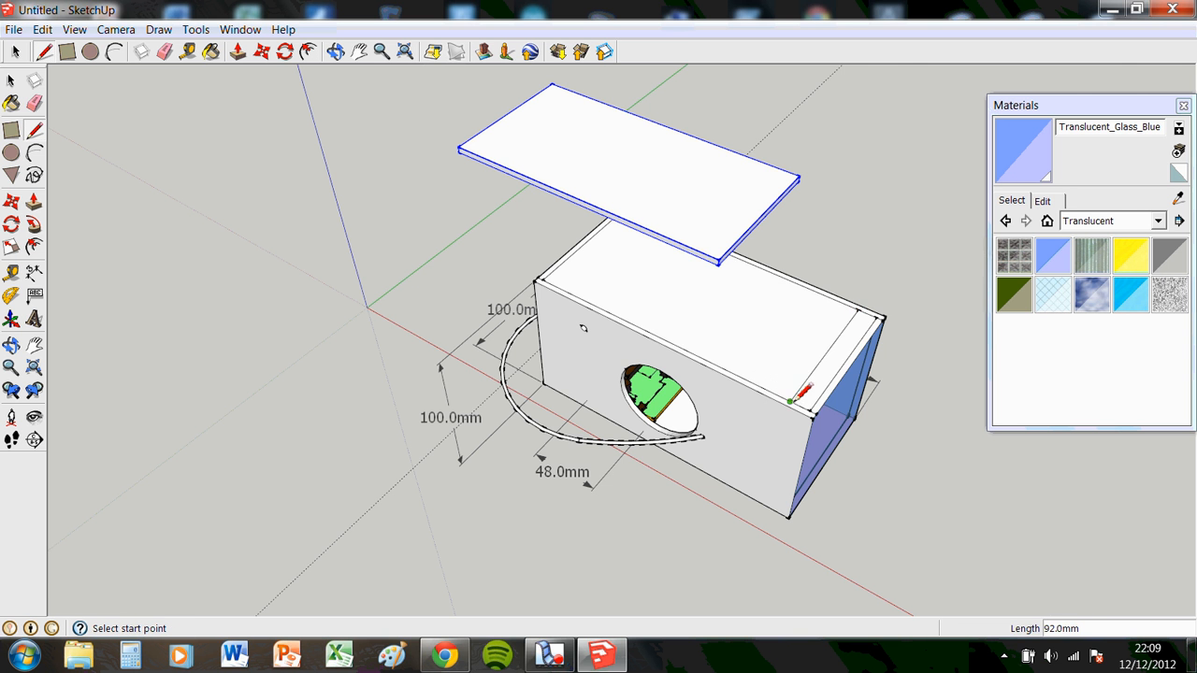
# Step: Delete the large face covering the box's top, keeping only the narrow strip beside the glass end
pyautogui.moveTo(797, 391)
pyautogui.mouseDown(button='middle')
pyautogui.moveTo(888, 412)
pyautogui.moveTo(582, 269)
pyautogui.mouseUp(button='middle')
pyautogui.press('space')
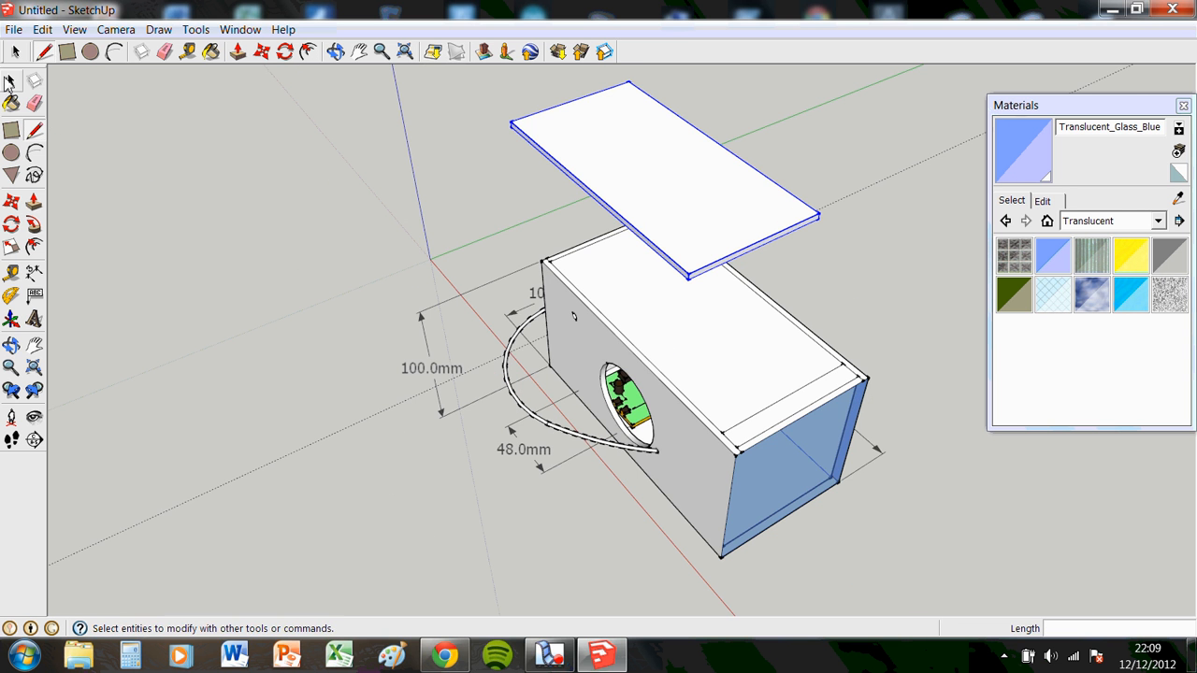
pyautogui.scroll(2, 912, 237)
pyautogui.click(910, 242)
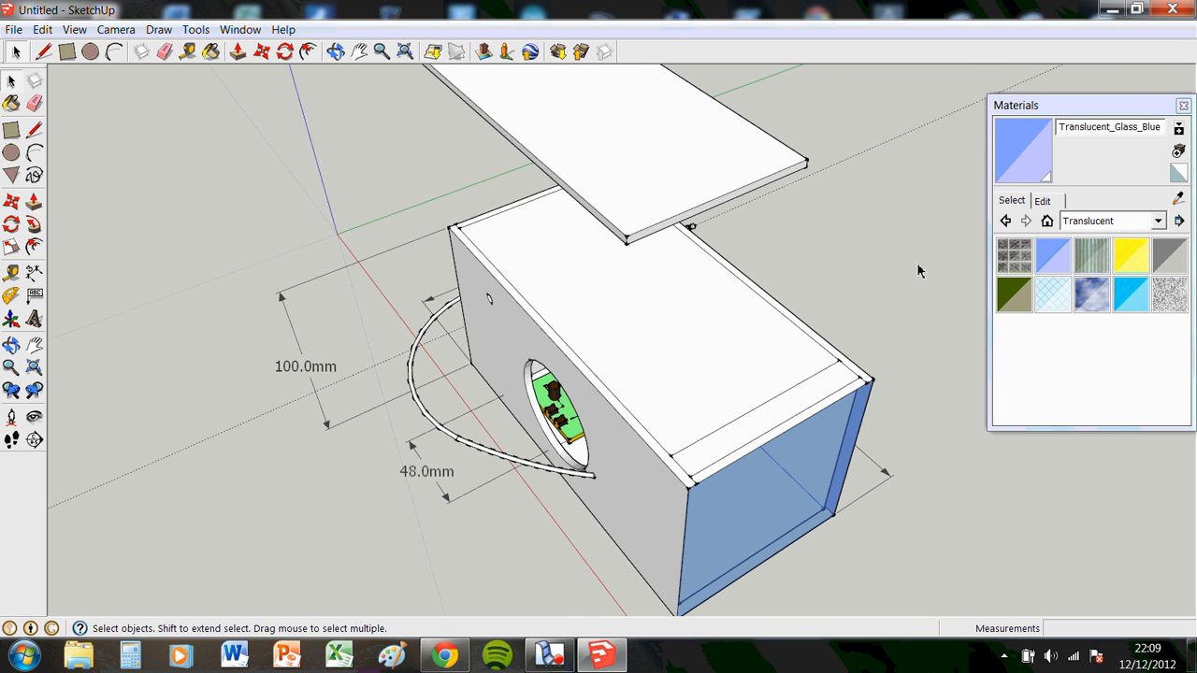
pyautogui.click(759, 345)
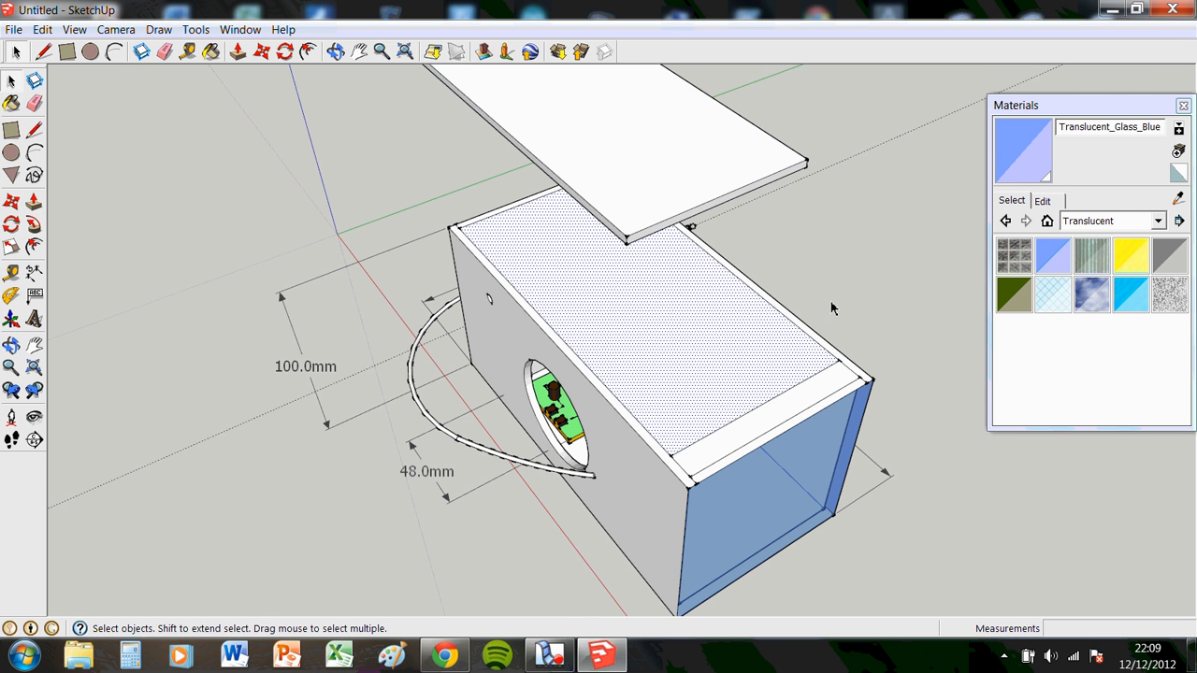
pyautogui.press('Delete')
# Step: Extrude the narrow top strip at the glass end to a thickness of 4 mm
pyautogui.moveTo(833, 309); pyautogui.dragTo(893, 252, button='middle')
pyautogui.scroll(2, 893, 251)
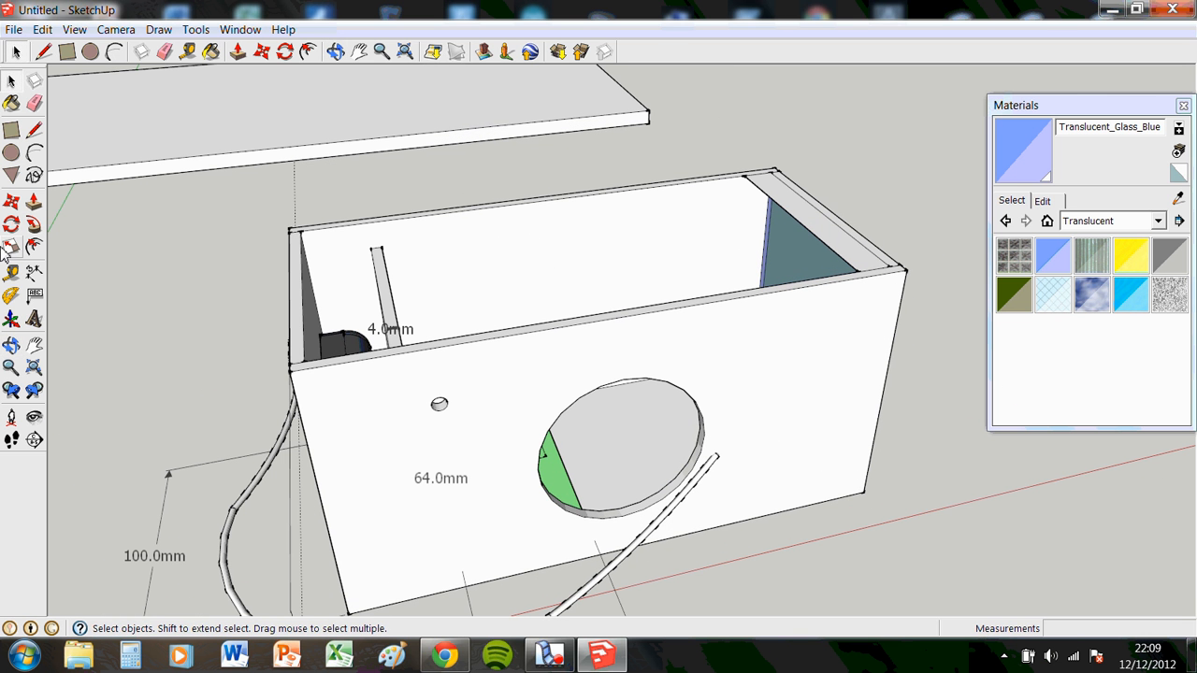
pyautogui.click(33, 202)
pyautogui.moveTo(837, 245); pyautogui.dragTo(830, 255)
pyautogui.press('Return')
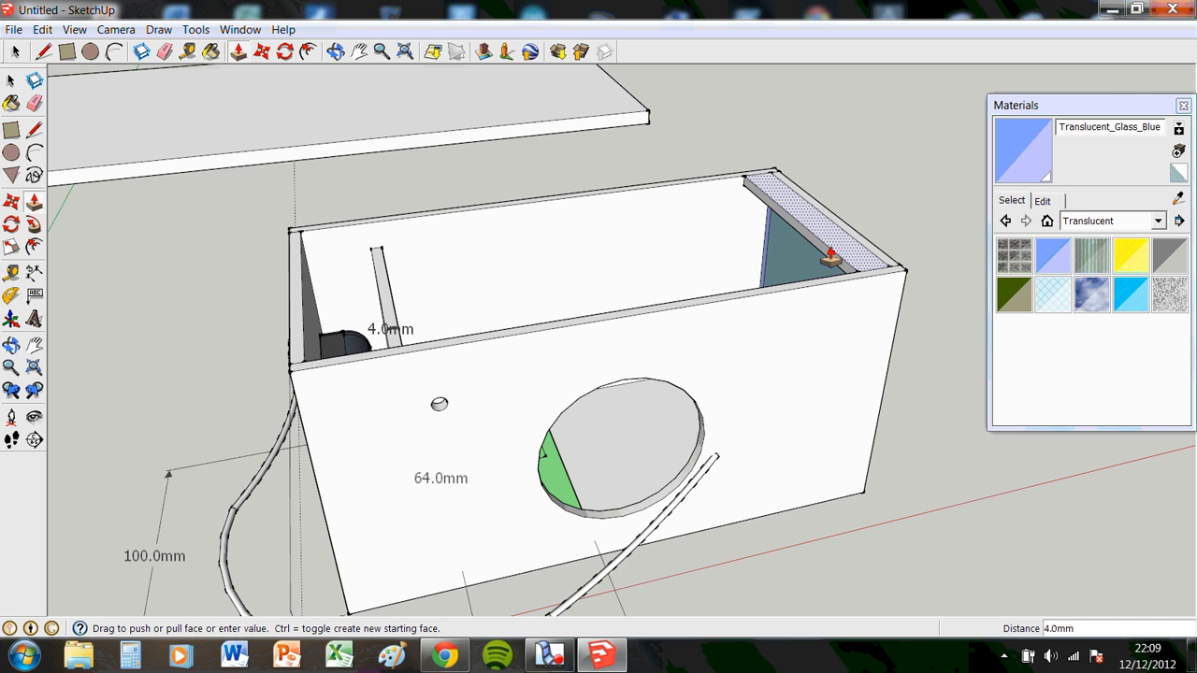
# Step: Paint the speaker-hole side and the blue glass end of the box with the red colour Color_A01
pyautogui.moveTo(830, 255); pyautogui.dragTo(409, 293, button='middle')
pyautogui.scroll(-4, 440, 315)
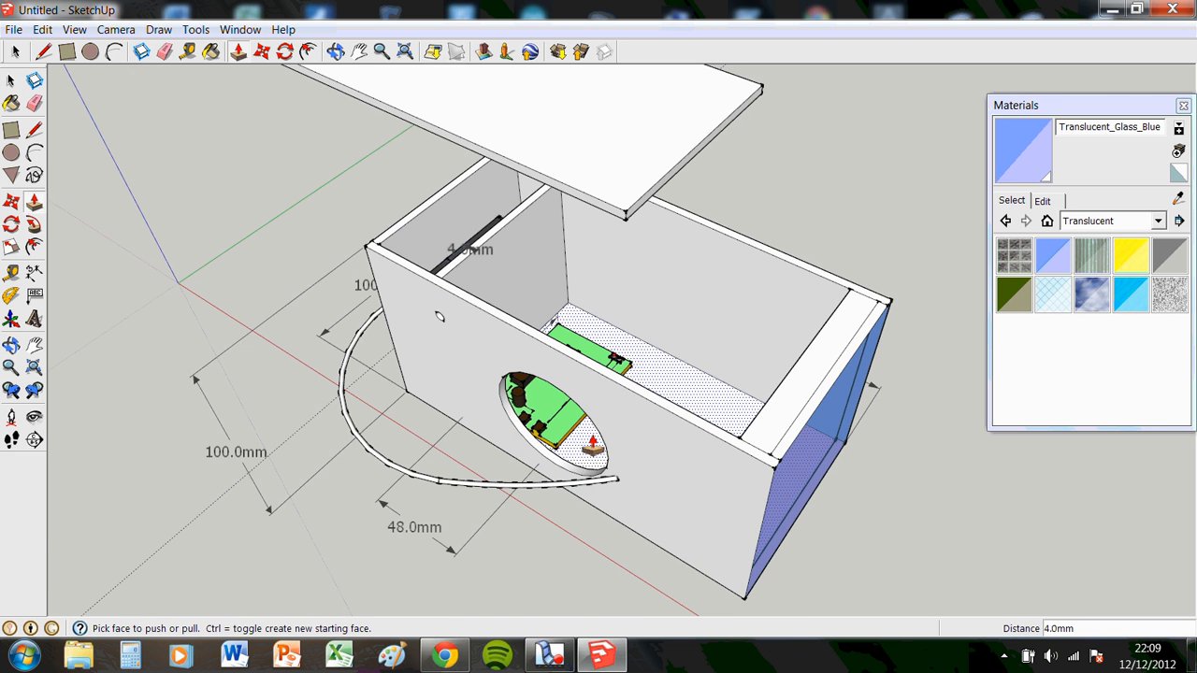
pyautogui.scroll(2, 347, 333)
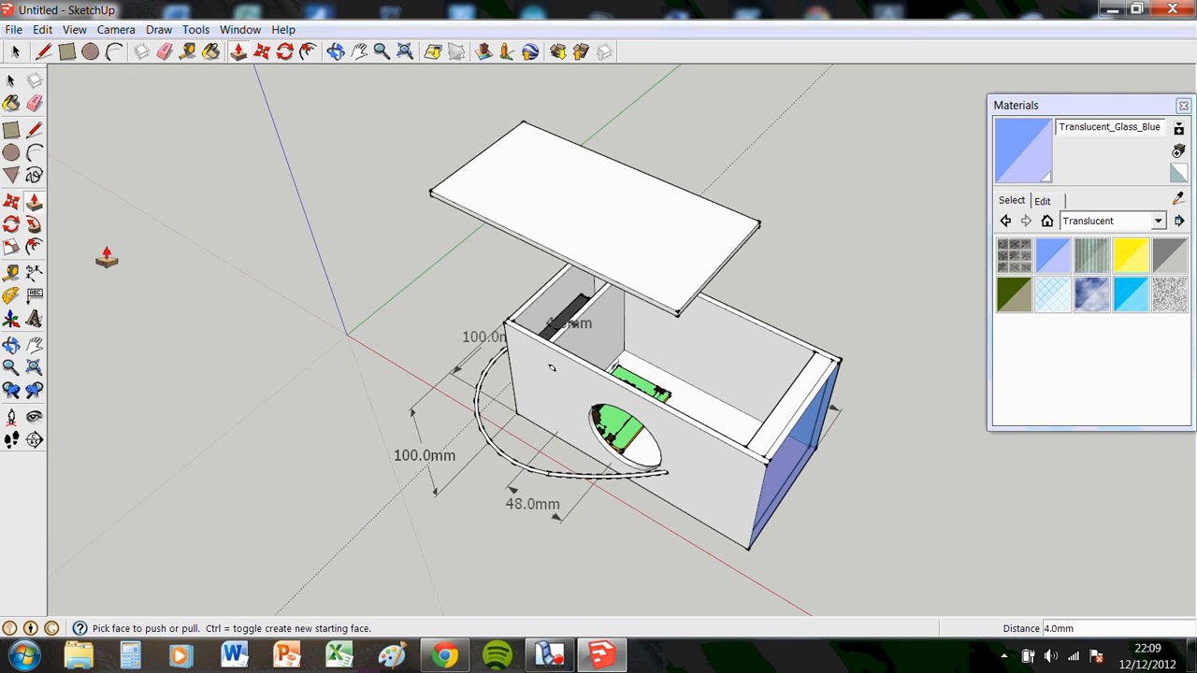
pyautogui.click(12, 103)
pyautogui.click(1133, 221)
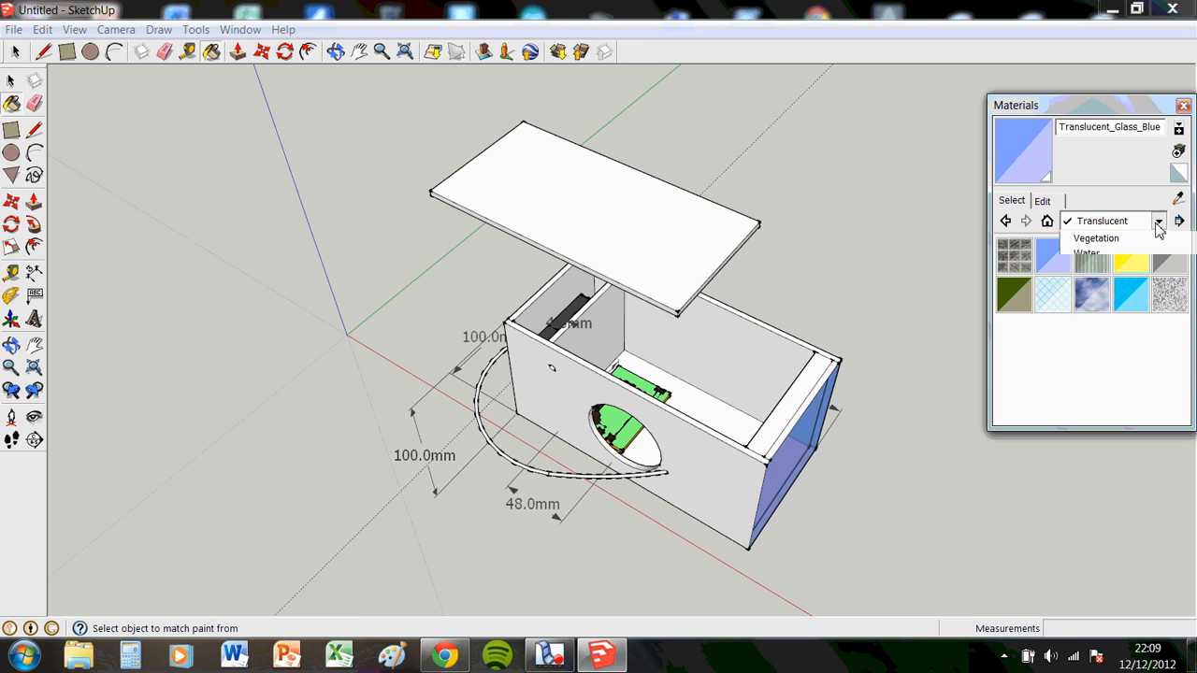
pyautogui.click(1103, 271)
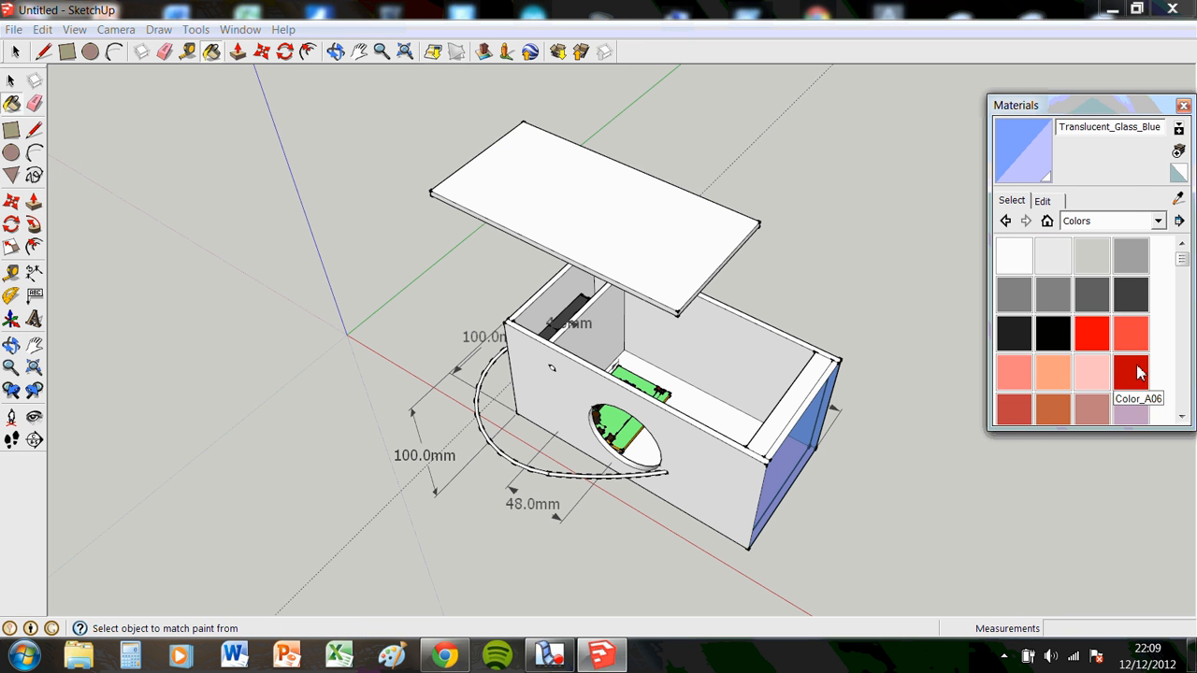
pyautogui.click(1092, 333)
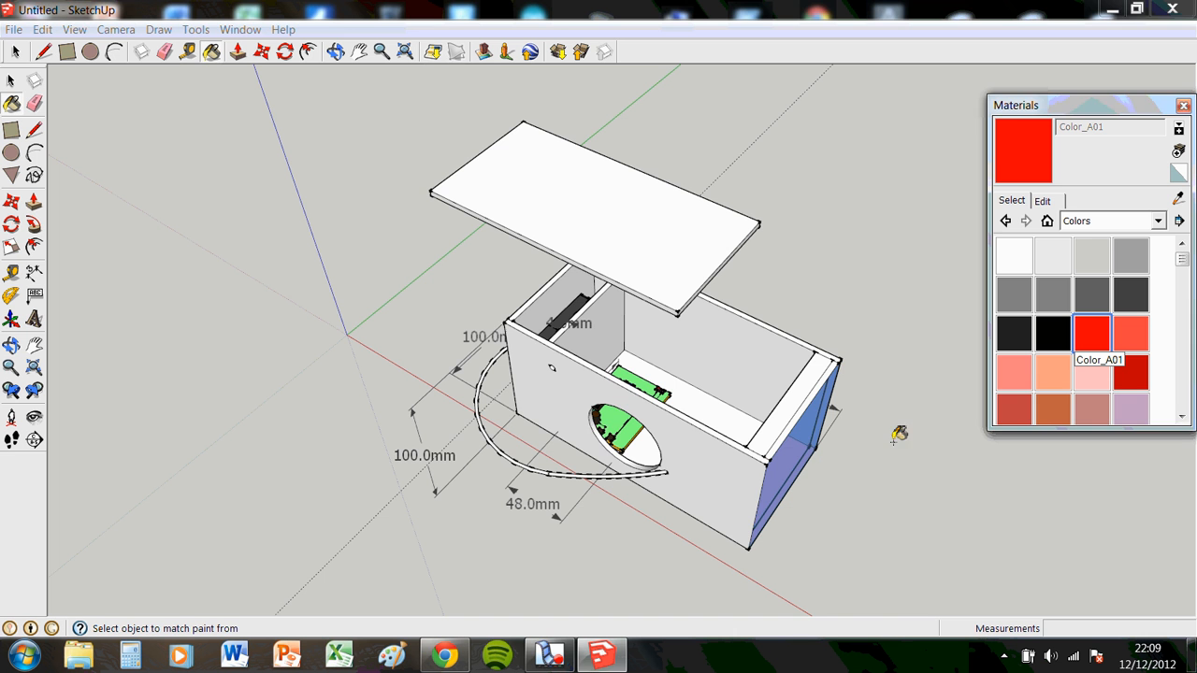
pyautogui.click(711, 481)
pyautogui.click(814, 471)
# Step: Paint the box's opposite long side and remaining short end with the same red Color_A01
pyautogui.moveTo(894, 488)
pyautogui.mouseDown(button='middle')
pyautogui.moveTo(746, 423)
pyautogui.moveTo(451, 375)
pyautogui.mouseUp(button='middle')
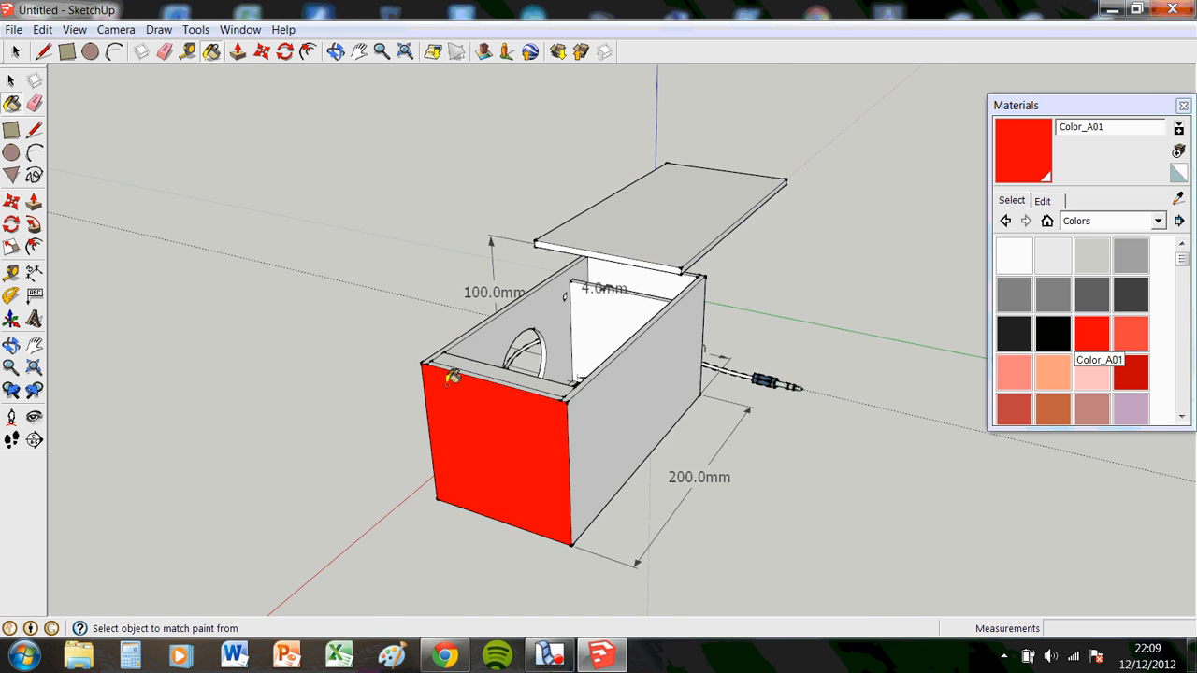
pyautogui.click(652, 399)
pyautogui.moveTo(651, 399)
pyautogui.mouseDown(button='middle')
pyautogui.moveTo(421, 390)
pyautogui.moveTo(582, 390)
pyautogui.mouseUp(button='middle')
pyautogui.click(677, 358)
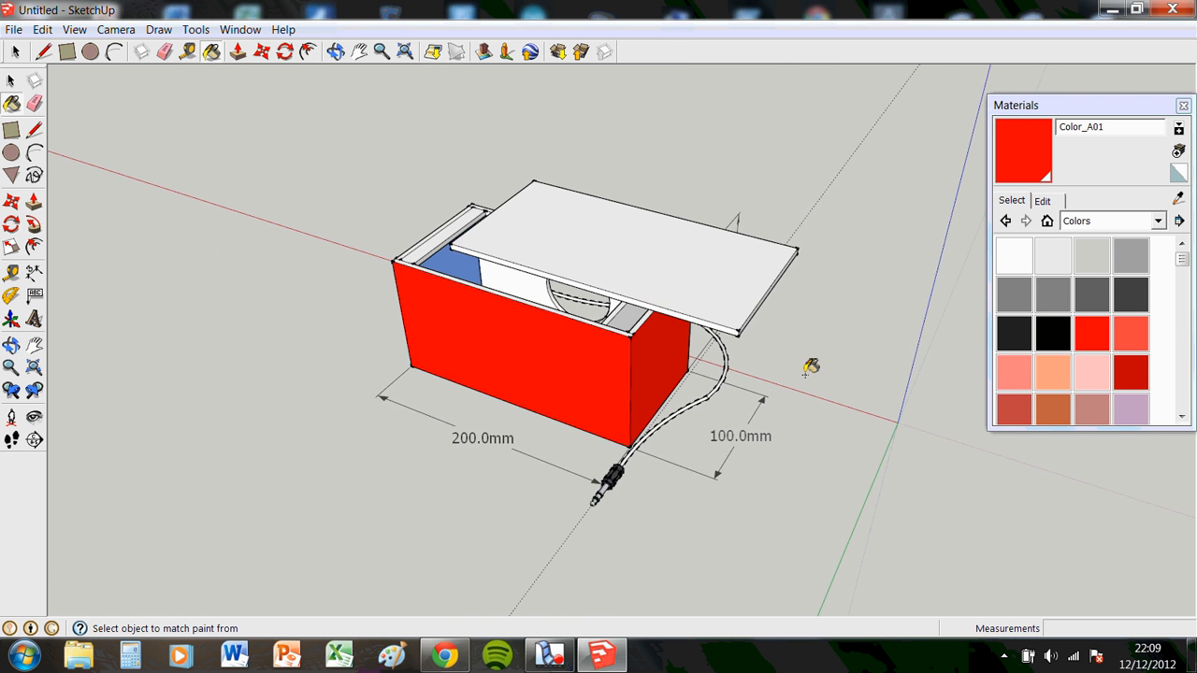
# Step: Examine the painted box from all sides, ending on an angled view that shows the circuit board, raised lid and jack plug
pyautogui.moveTo(807, 361)
pyautogui.mouseDown(button='middle')
pyautogui.moveTo(577, 373)
pyautogui.moveTo(336, 351)
pyautogui.mouseUp(button='middle')
pyautogui.scroll(2, 775, 214)
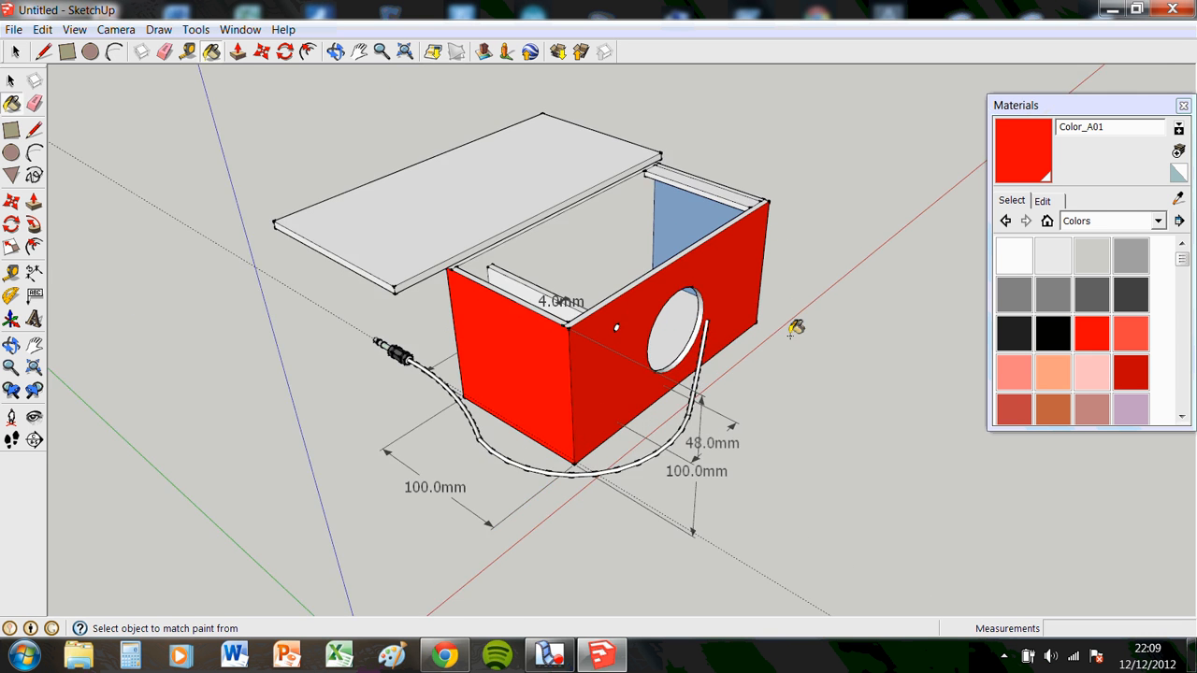
pyautogui.moveTo(795, 329)
pyautogui.mouseDown(button='middle')
pyautogui.moveTo(504, 374)
pyautogui.moveTo(876, 390)
pyautogui.moveTo(412, 406)
pyautogui.moveTo(173, 391)
pyautogui.moveTo(701, 348)
pyautogui.mouseUp(button='middle')
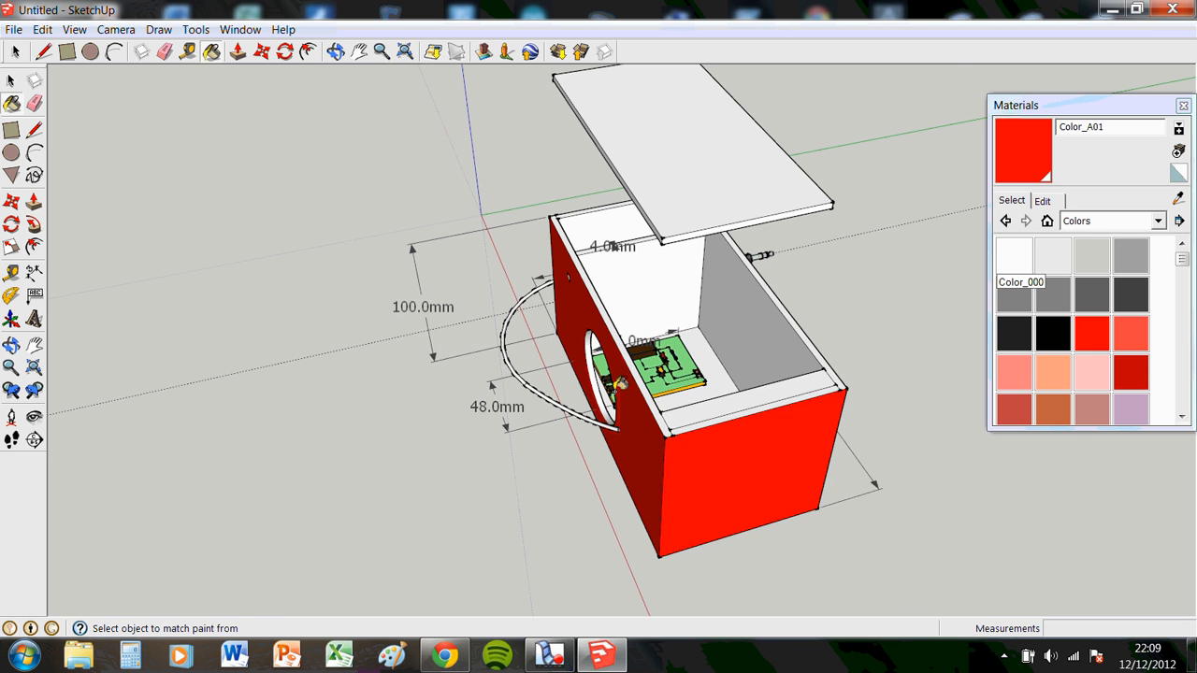
pyautogui.moveTo(620, 381); pyautogui.dragTo(349, 194, button='middle')
pyautogui.scroll(1, 421, 219)
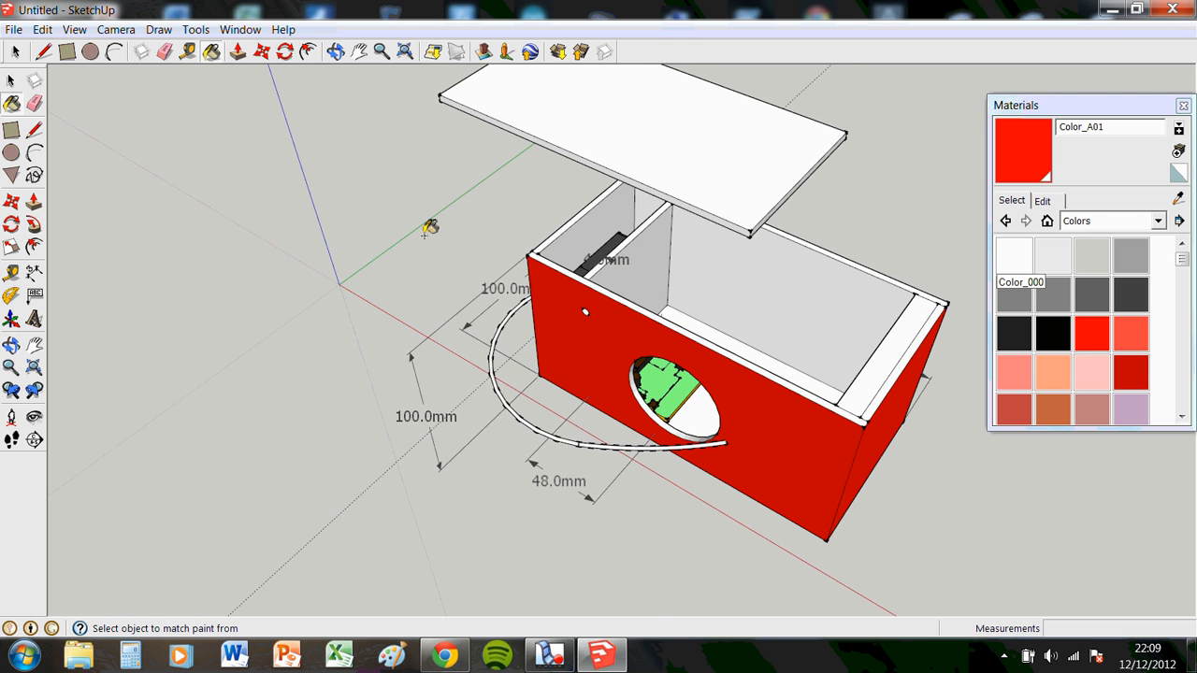
pyautogui.scroll(-1, 757, 263)
pyautogui.scroll(-1, 761, 260)
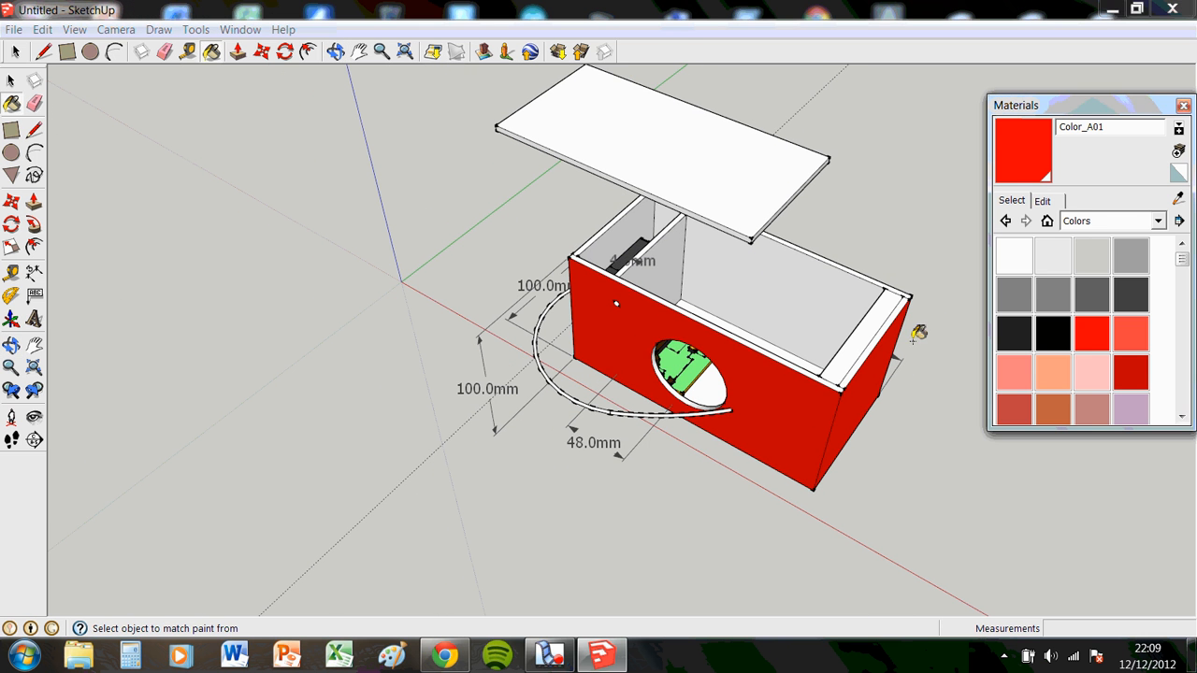
pyautogui.click(11, 81)
pyautogui.moveTo(499, 259)
pyautogui.mouseDown(button='middle')
pyautogui.moveTo(674, 300)
pyautogui.moveTo(719, 112)
pyautogui.moveTo(740, 192)
pyautogui.moveTo(696, 140)
pyautogui.mouseUp(button='middle')
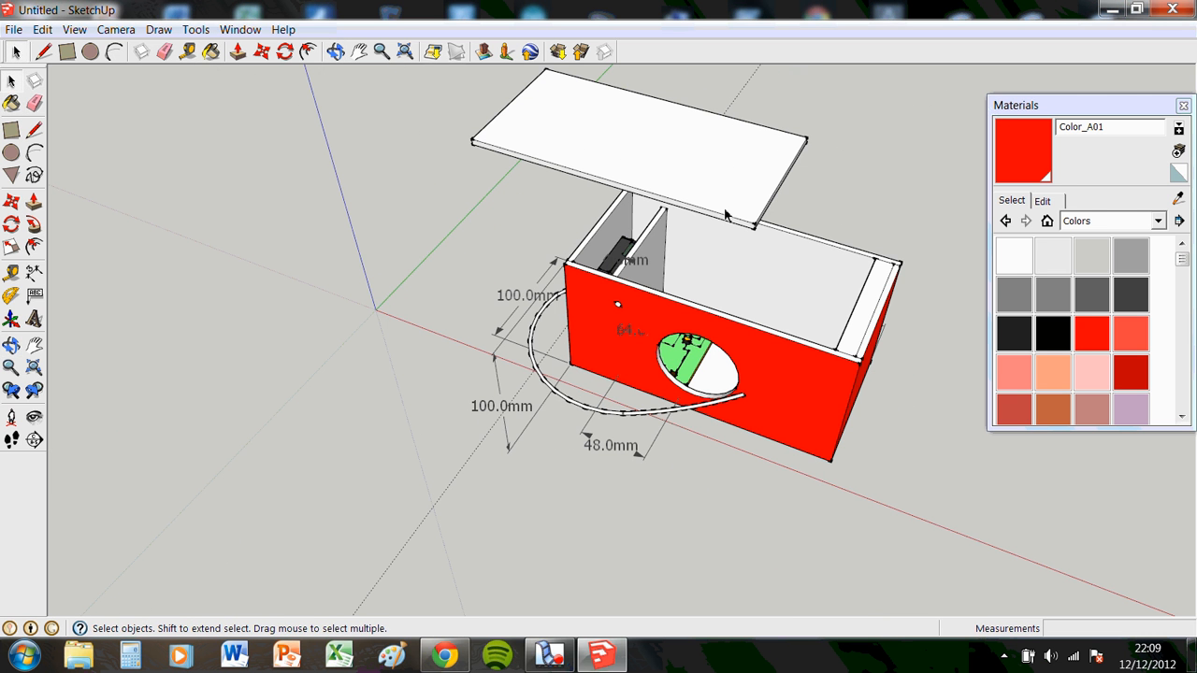
pyautogui.moveTo(731, 214); pyautogui.dragTo(797, 311, button='middle')
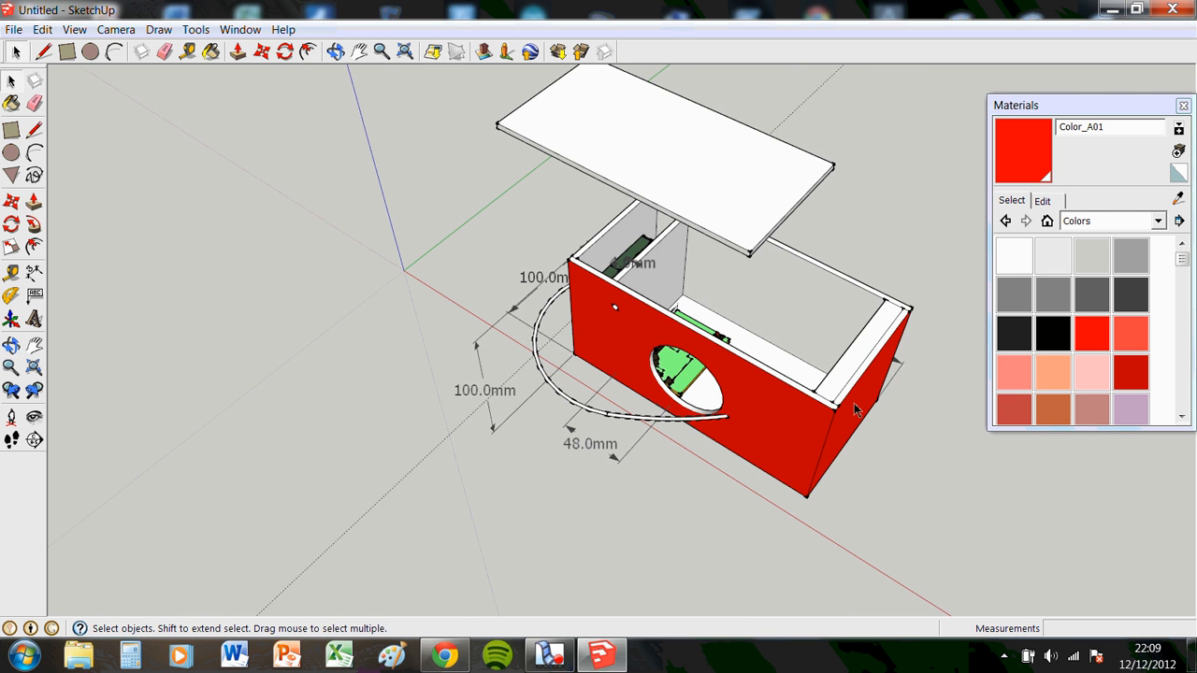
pyautogui.moveTo(855, 409); pyautogui.dragTo(537, 580, button='middle')
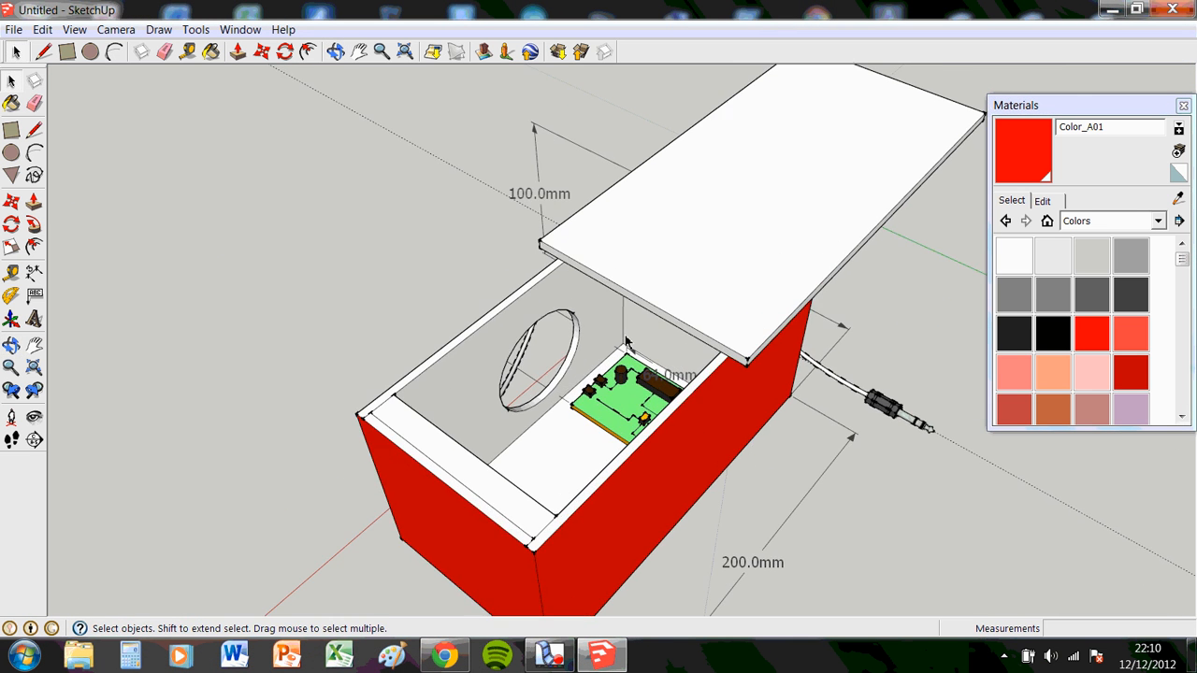
pyautogui.scroll(5, 627, 341)
pyautogui.scroll(-5, 630, 347)
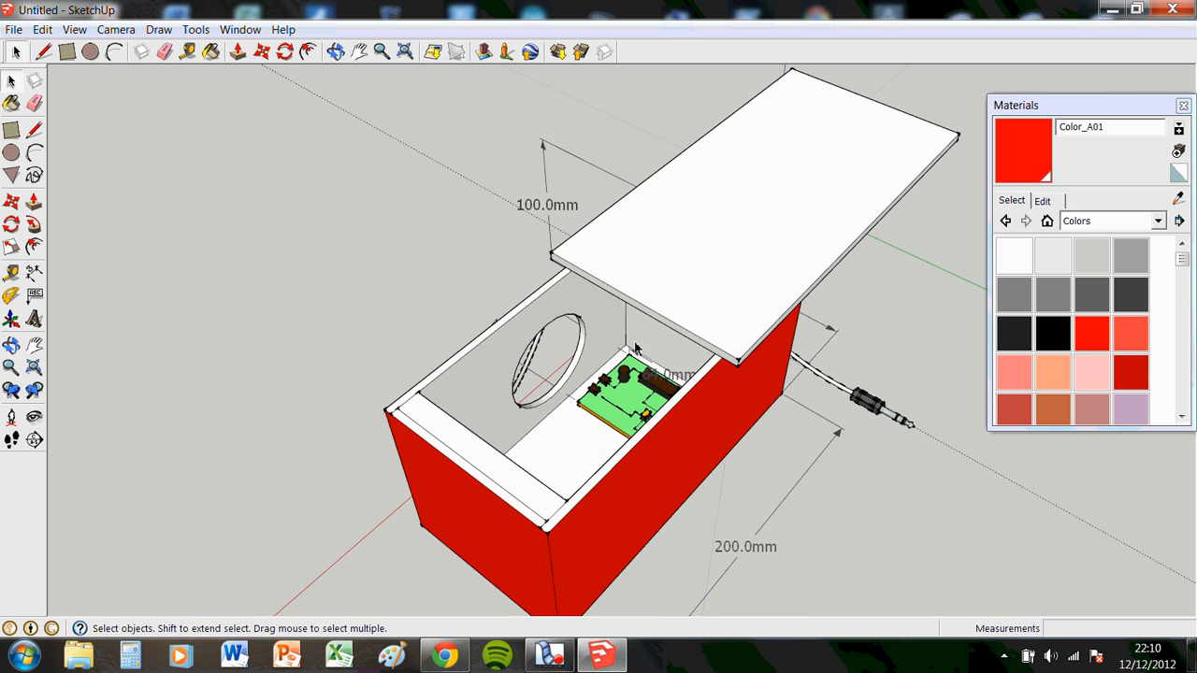
pyautogui.scroll(-3, 635, 348)
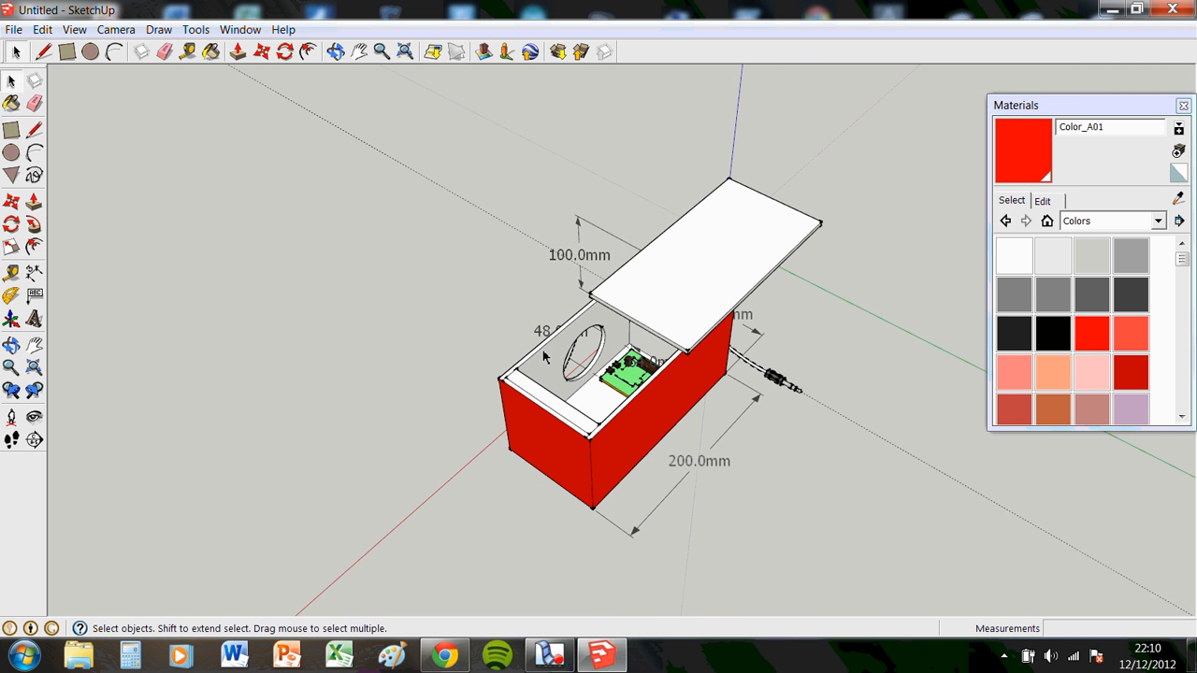
pyautogui.scroll(2, 610, 355)
pyautogui.moveTo(609, 355); pyautogui.dragTo(635, 406, button='middle')
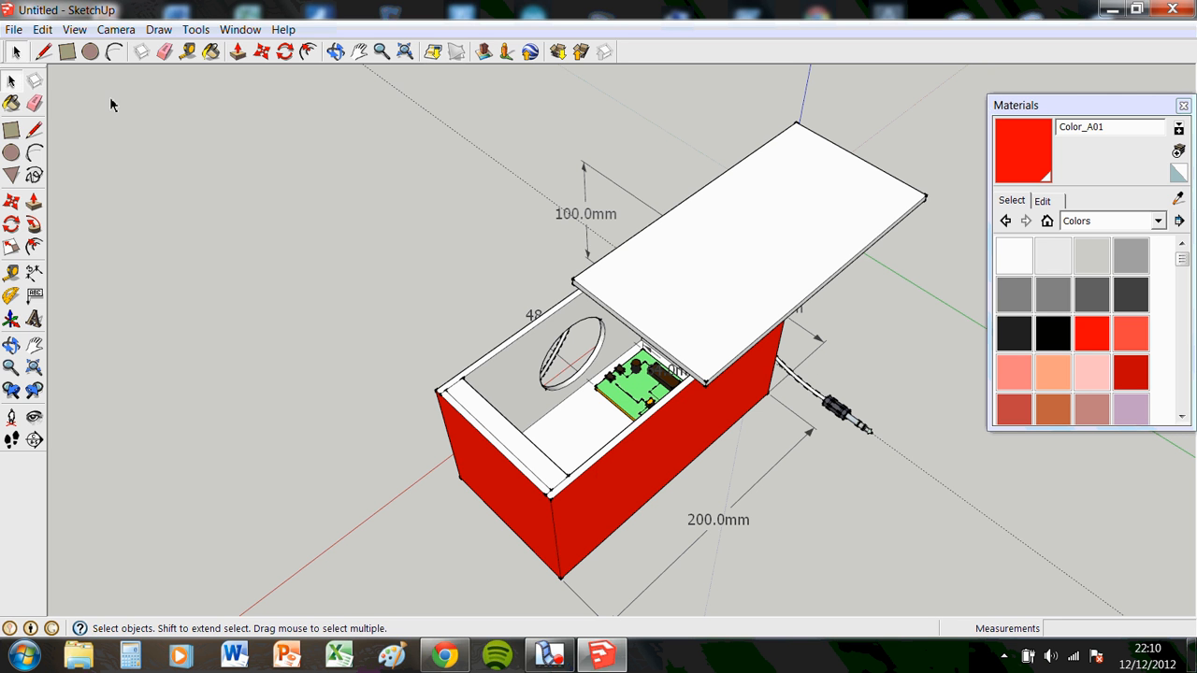
# Step: Export the current view to the Desktop as a 2D graphic in JPEG format, named 3D View
pyautogui.click(15, 31)
pyautogui.moveTo(109, 303)
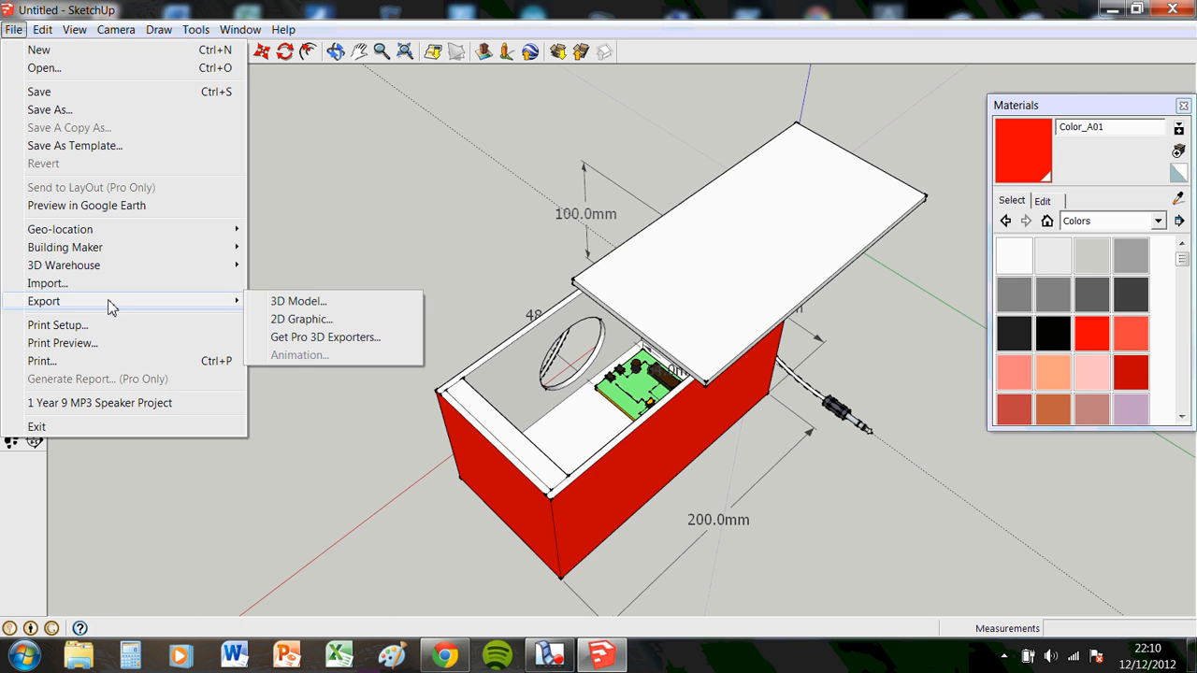
pyautogui.click(318, 320)
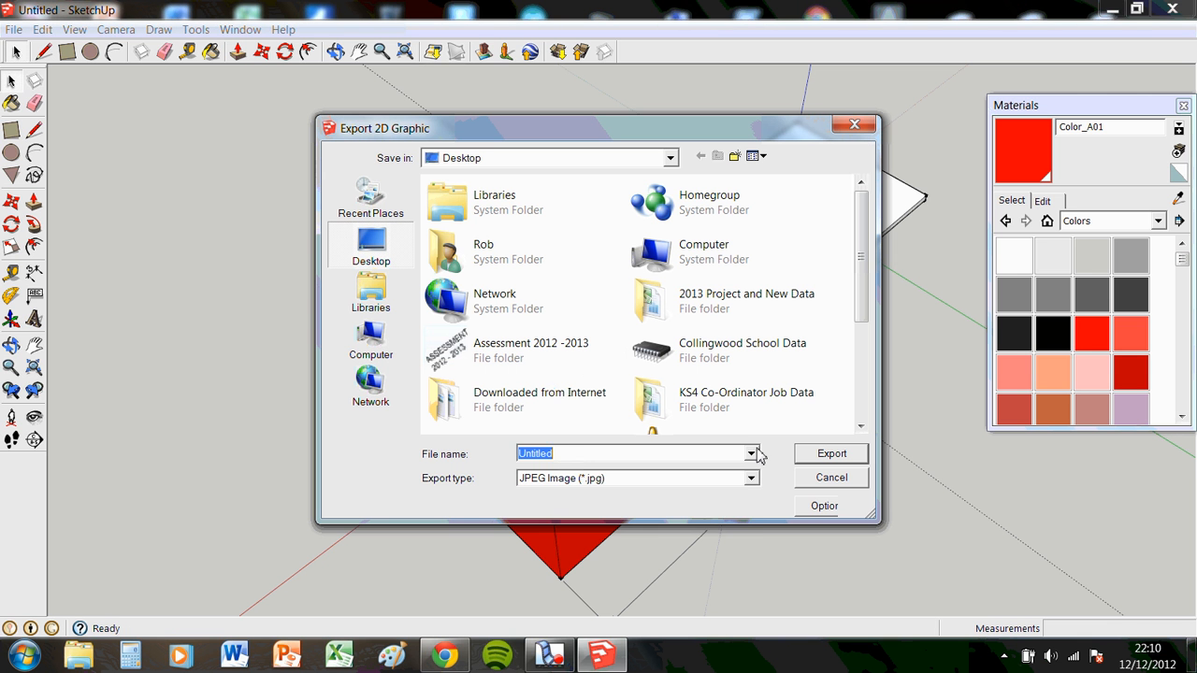
pyautogui.click(751, 478)
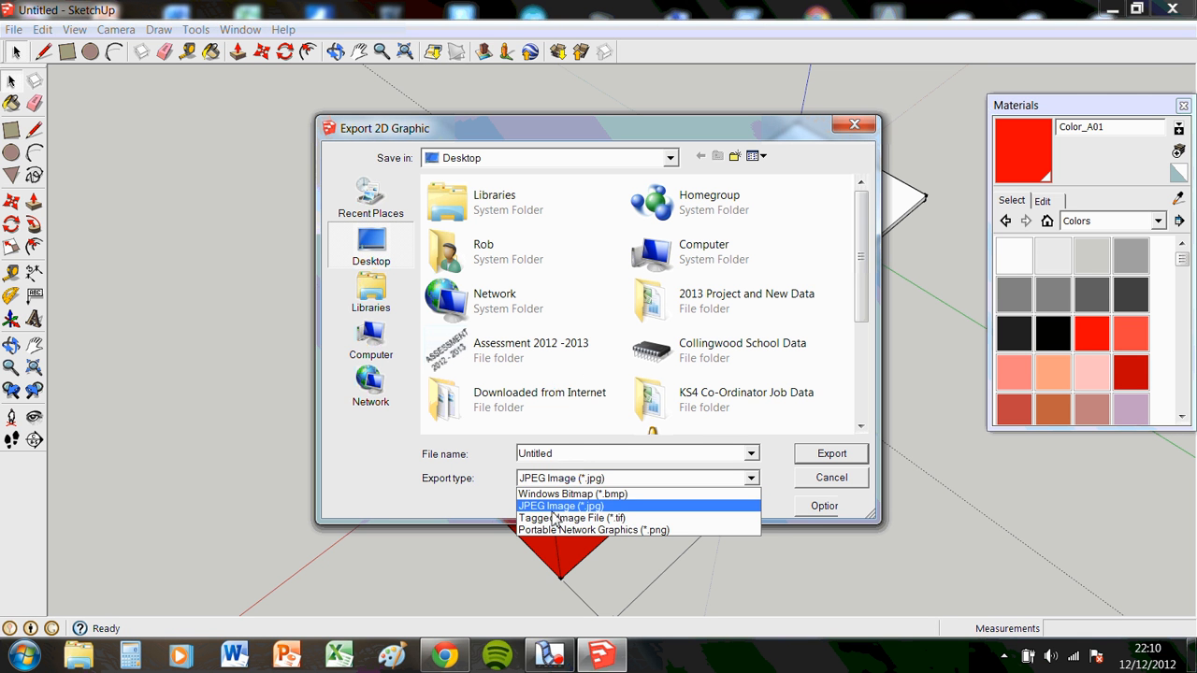
pyautogui.click(553, 505)
pyautogui.click(576, 454)
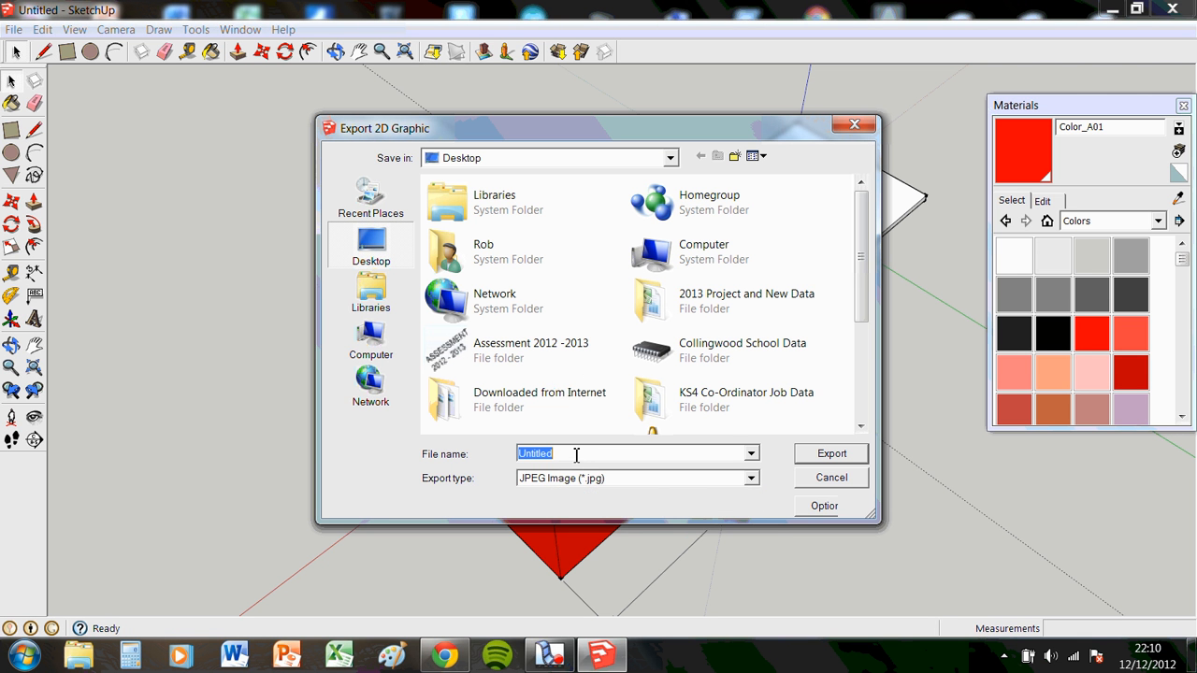
pyautogui.write('3D View')
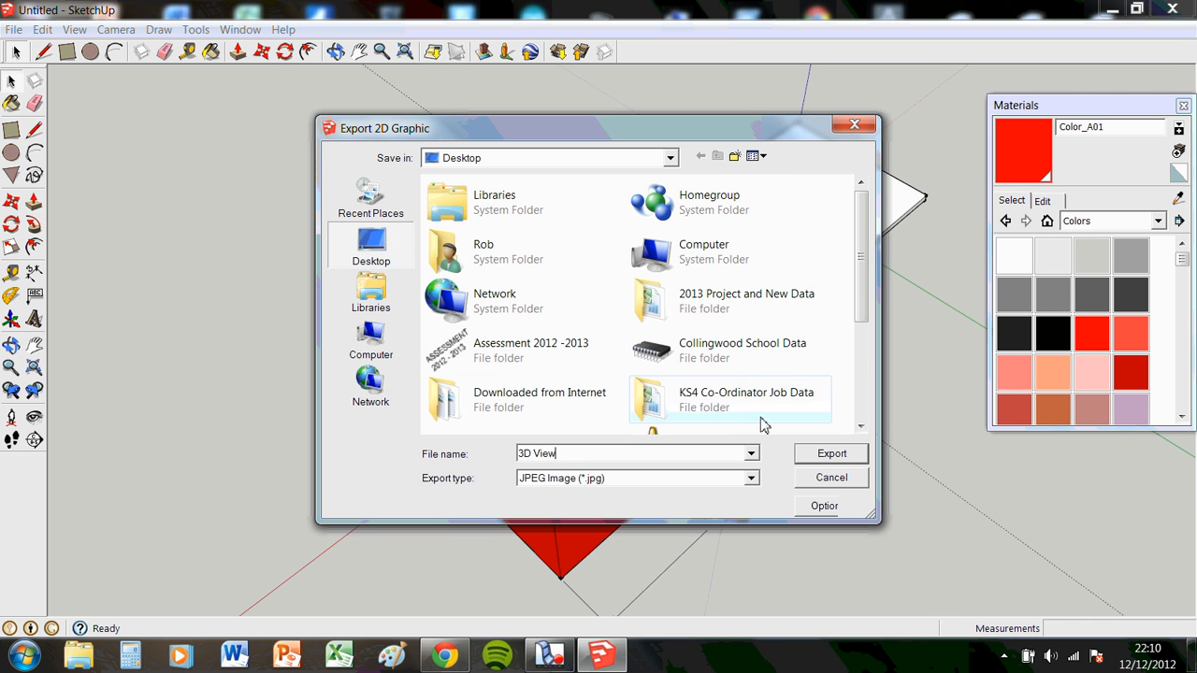
pyautogui.click(833, 456)
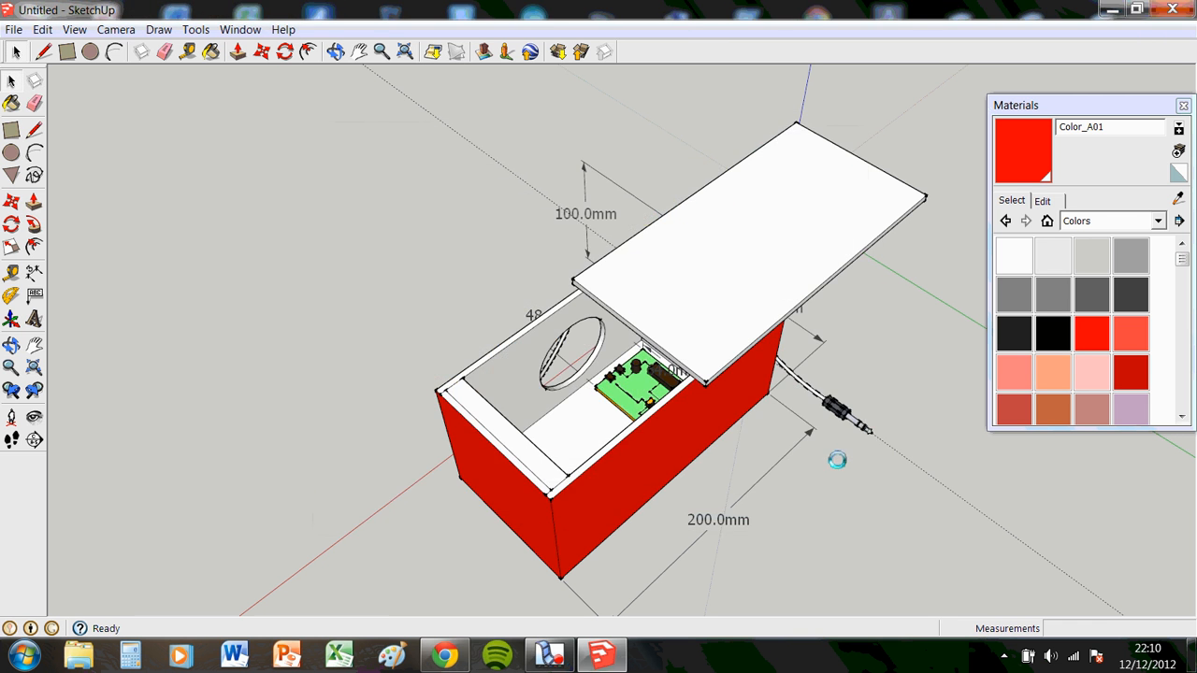
# Step: Minimise the model window, open the exported 3D View image from the desktop, inspect it up close, and close it
pyautogui.click(1113, 10)
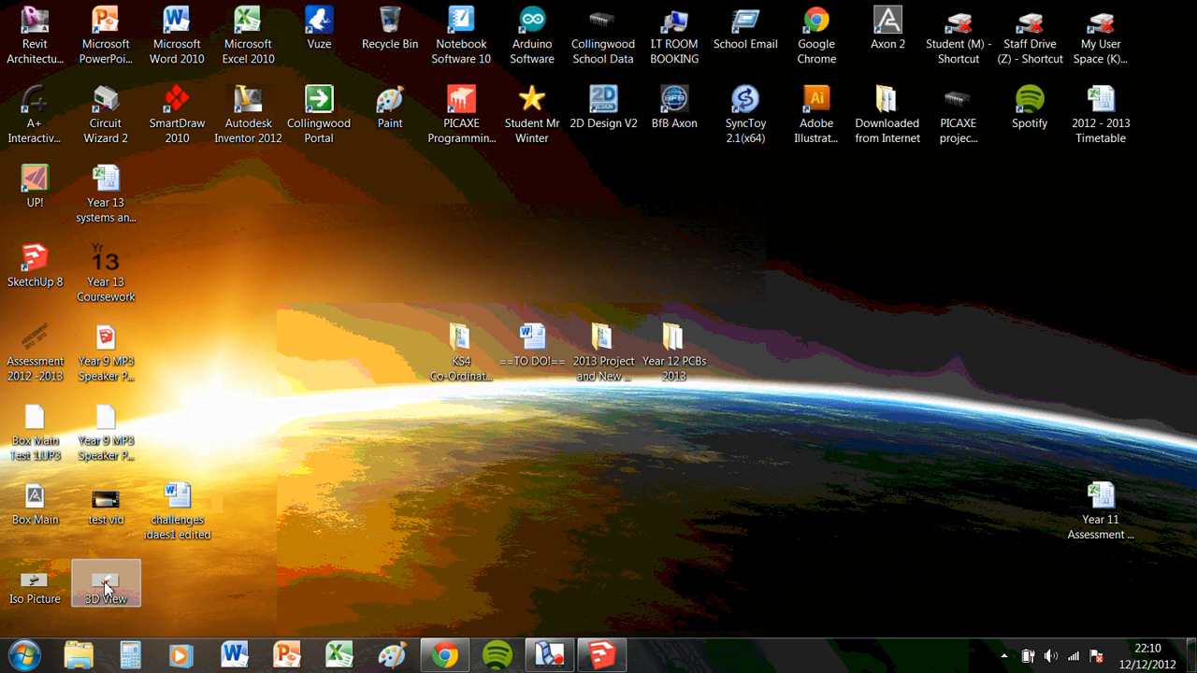
pyautogui.doubleClick(105, 588)
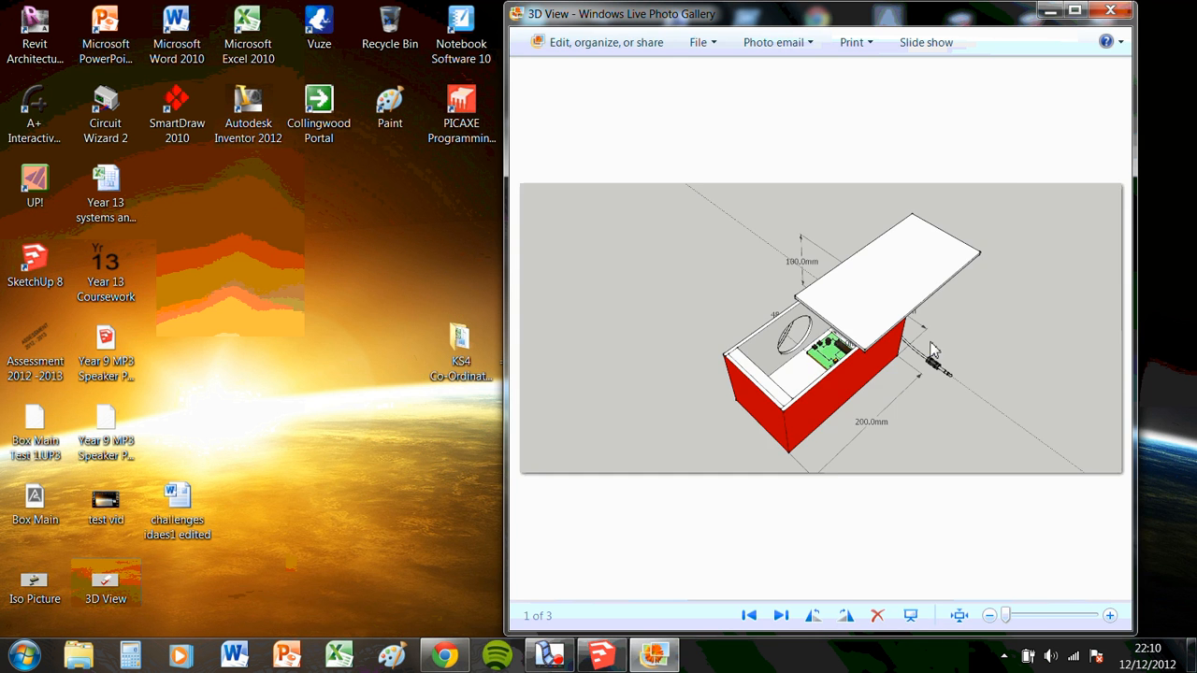
pyautogui.scroll(3, 766, 253)
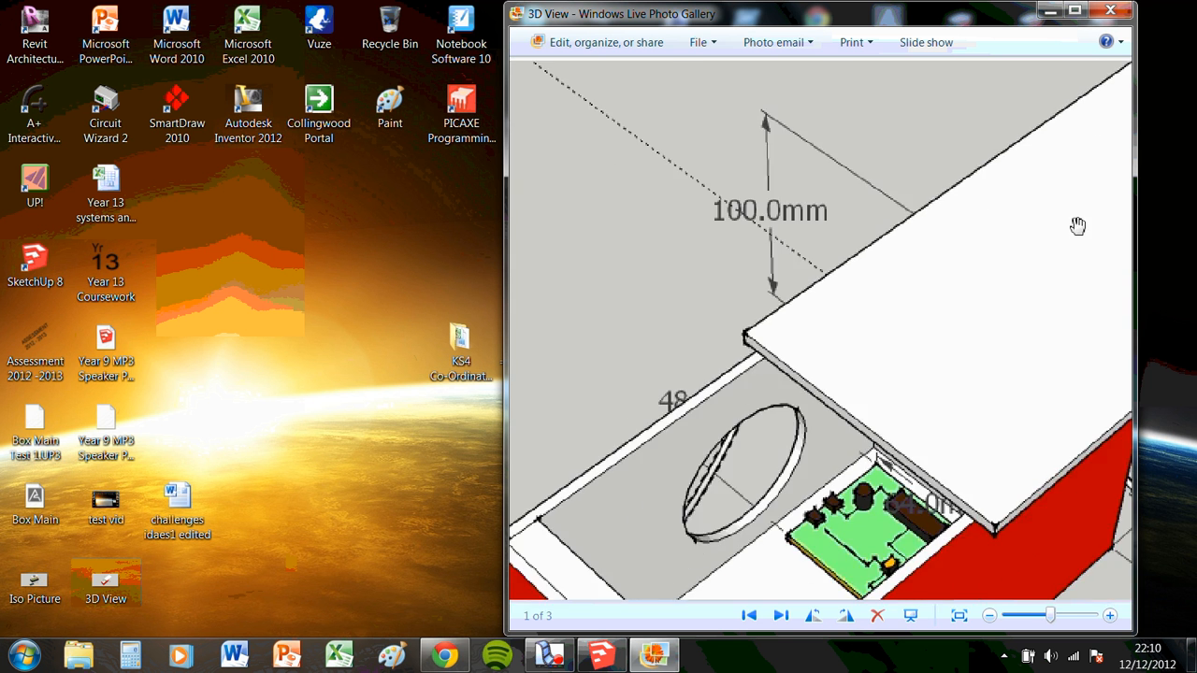
pyautogui.scroll(-3, 1060, 372)
pyautogui.scroll(1, 1048, 400)
pyautogui.scroll(-1, 1050, 393)
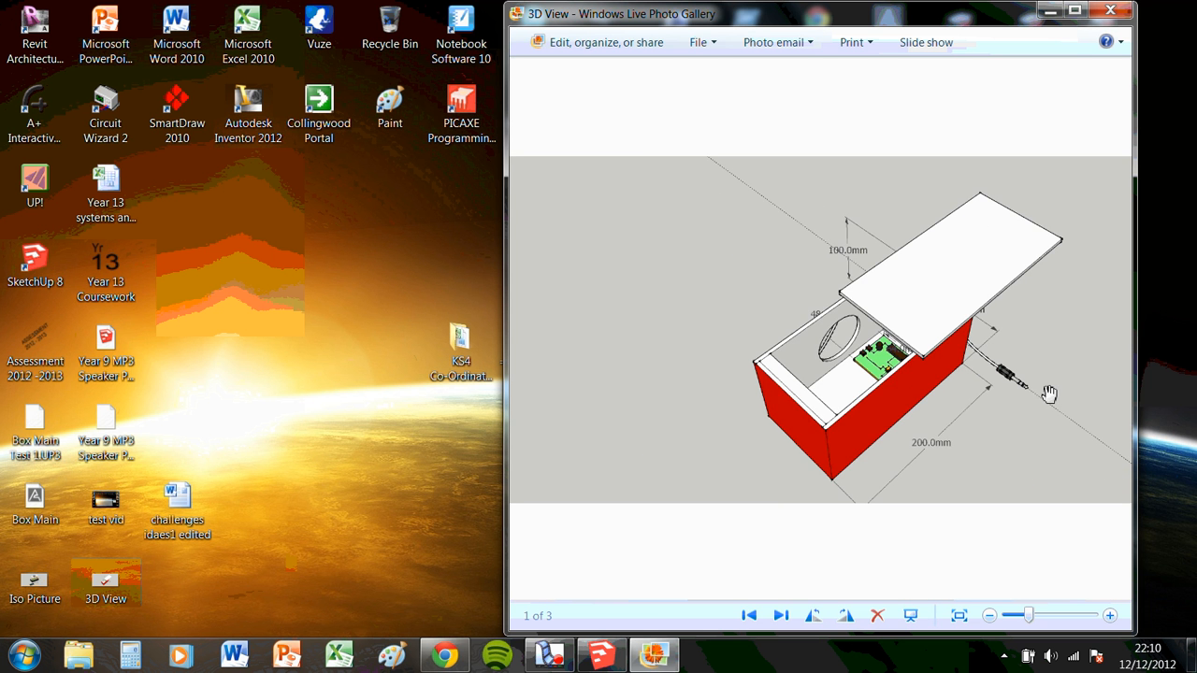
pyautogui.rightClick(781, 294)
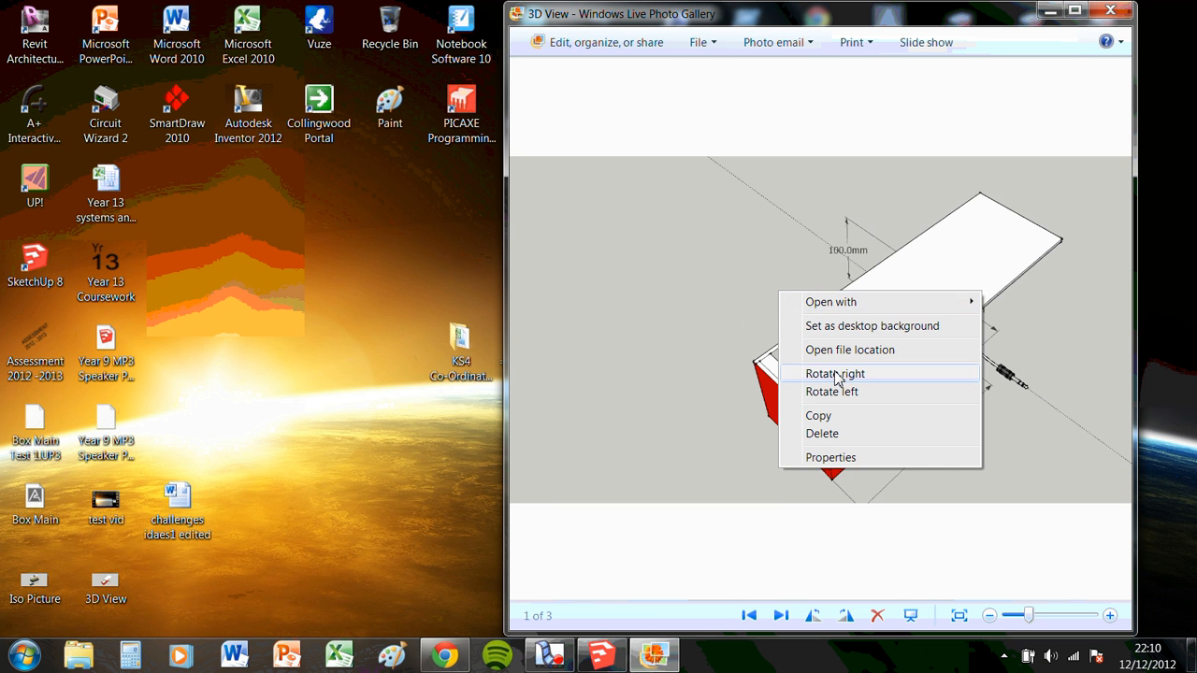
pyautogui.click(760, 297)
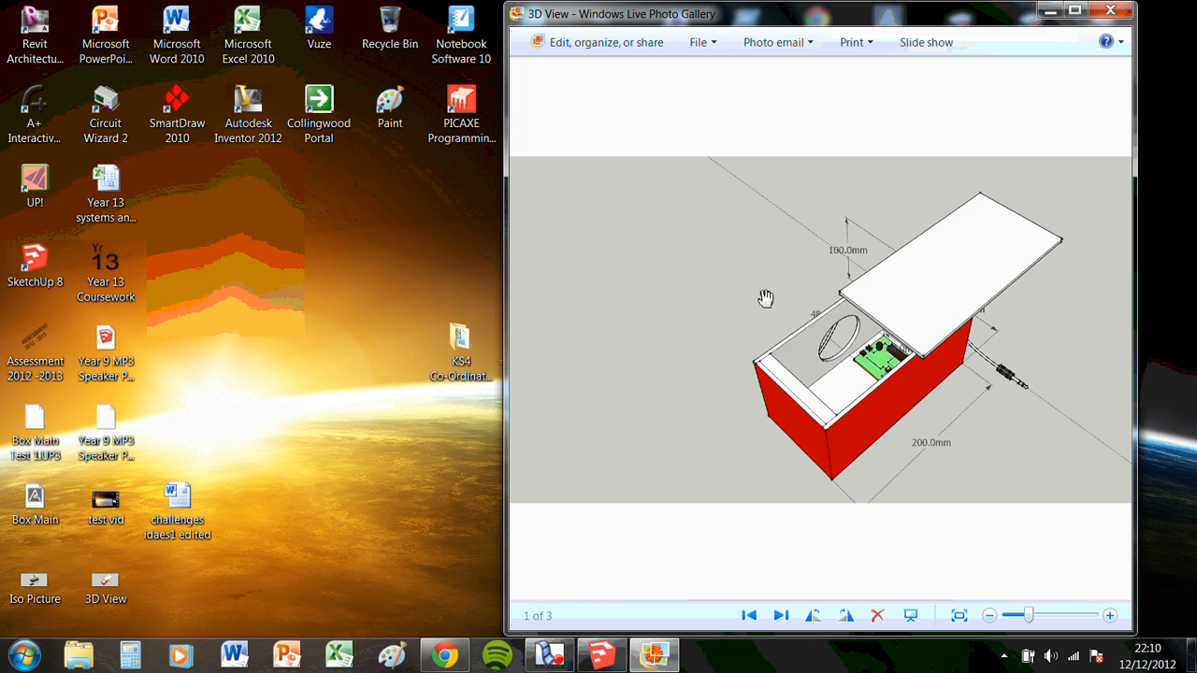
pyautogui.click(1109, 11)
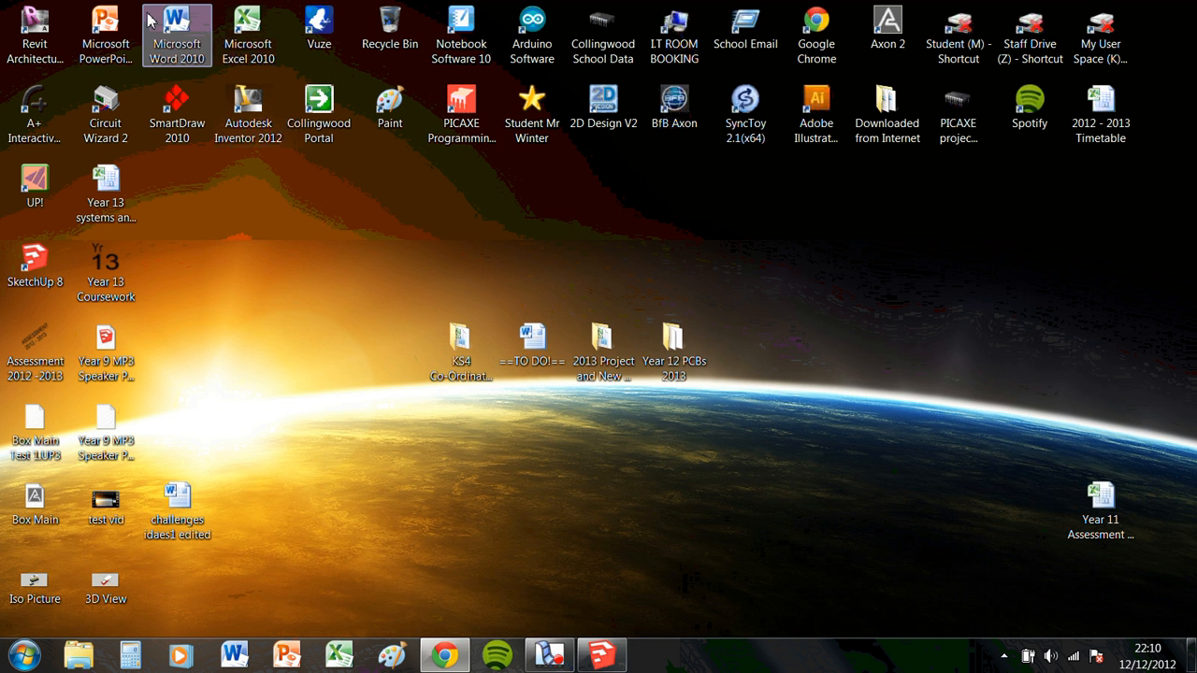
# Step: Start PowerPoint with a blank presentation, shrink its window, and insert the desktop image 3D View on the first slide
pyautogui.click(121, 26)
pyautogui.doubleClick(120, 27)
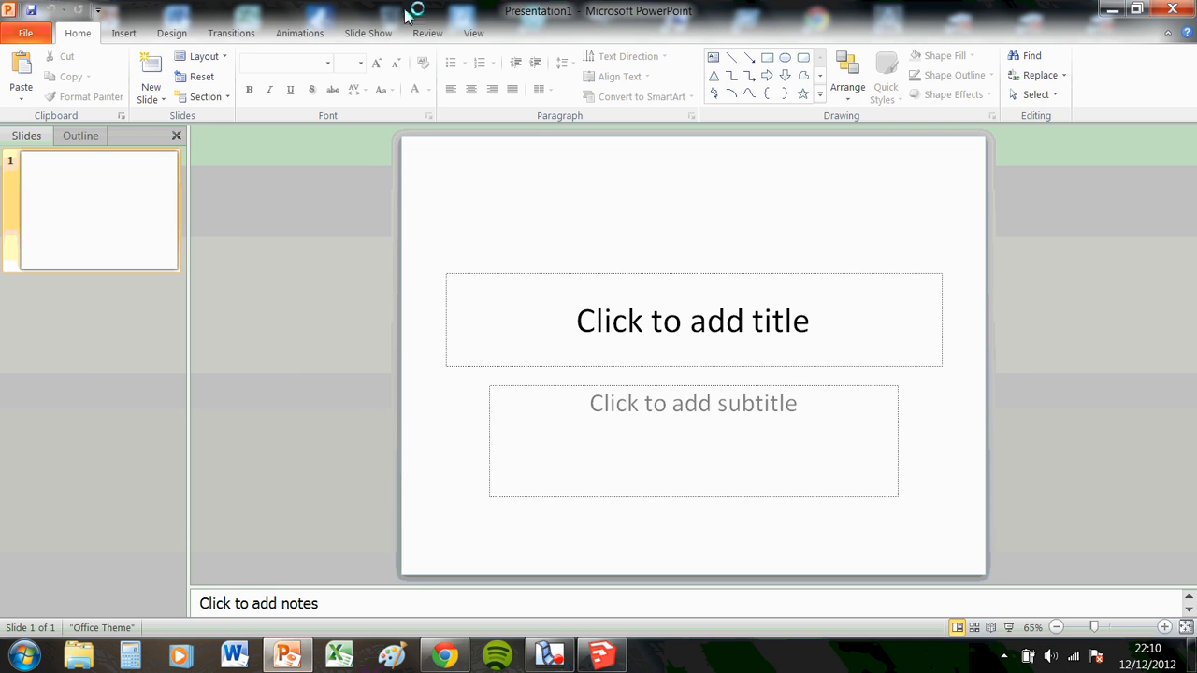
pyautogui.doubleClick(408, 13)
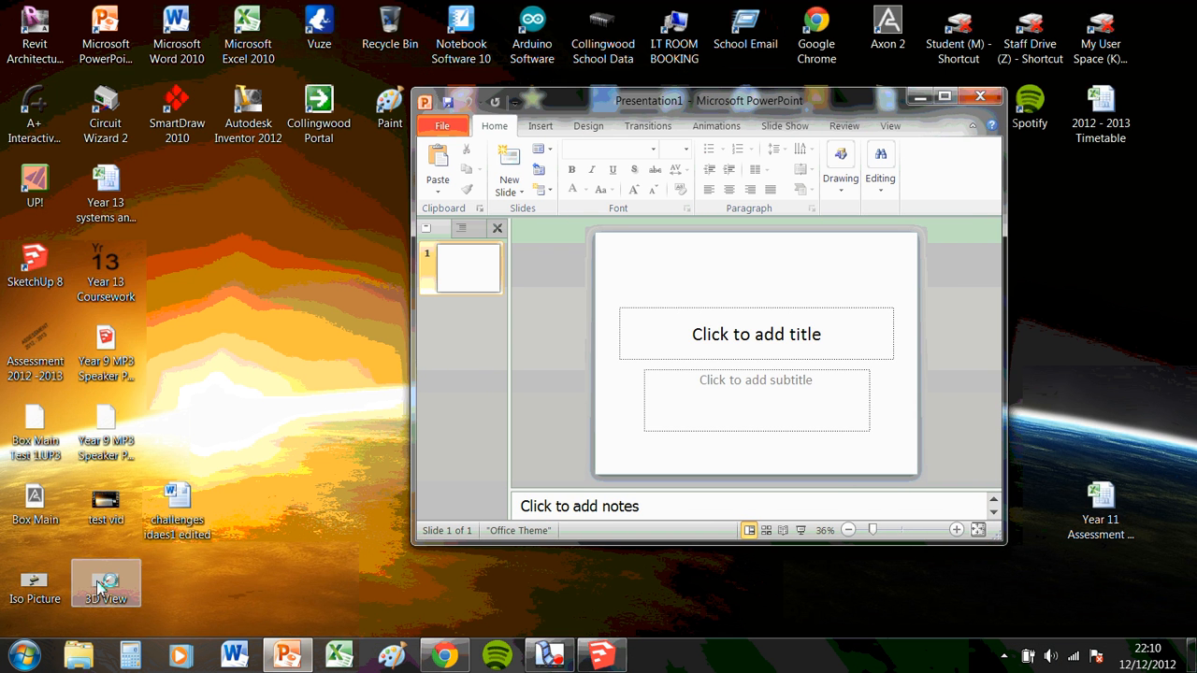
pyautogui.moveTo(105, 582); pyautogui.dragTo(622, 338)
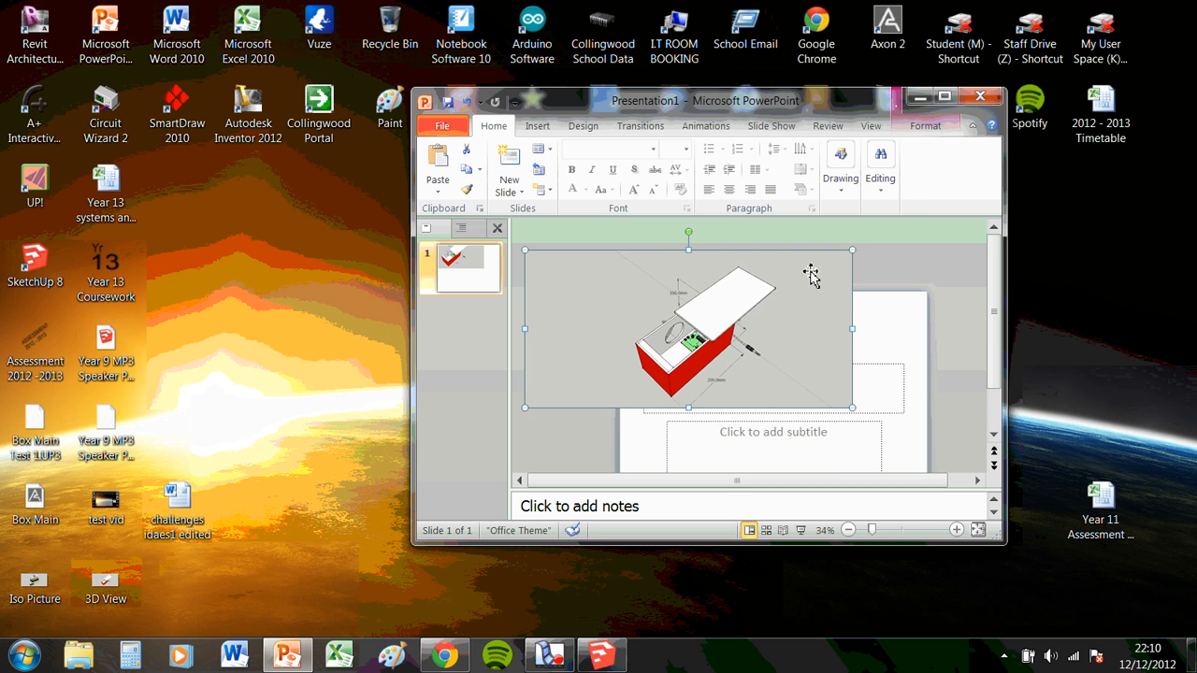
# Step: Maximise the presentation window, make the picture's grey background transparent, and move the picture further onto the slide
pyautogui.click(944, 96)
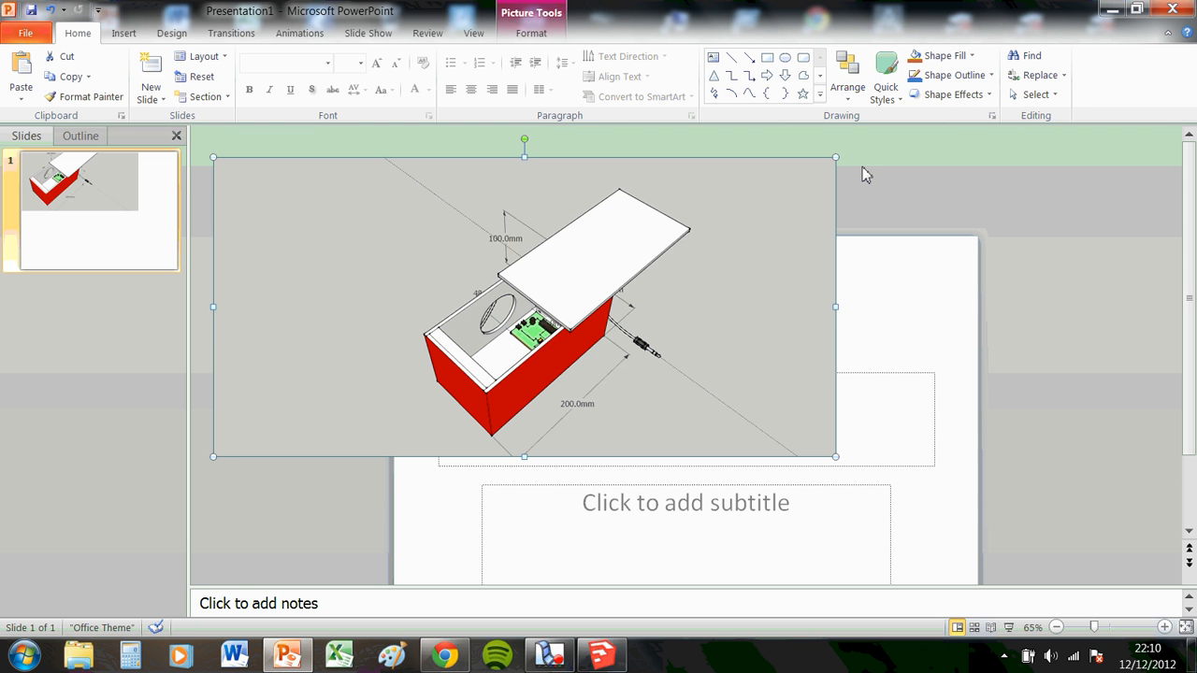
pyautogui.click(542, 33)
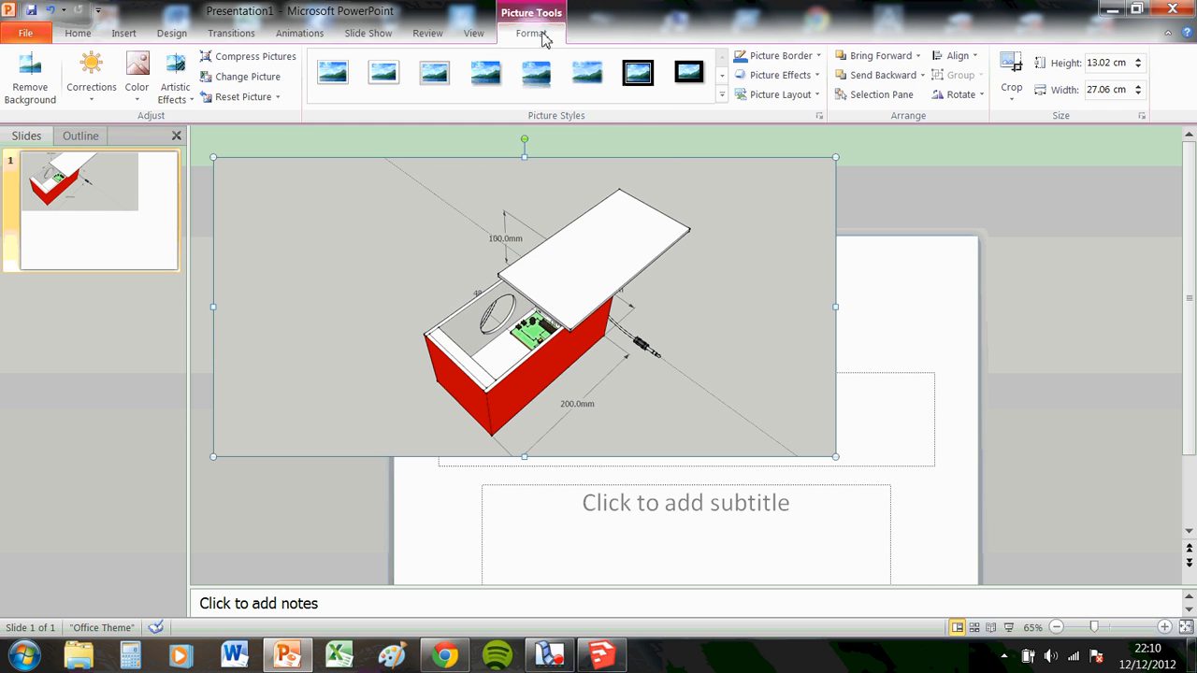
pyautogui.click(137, 93)
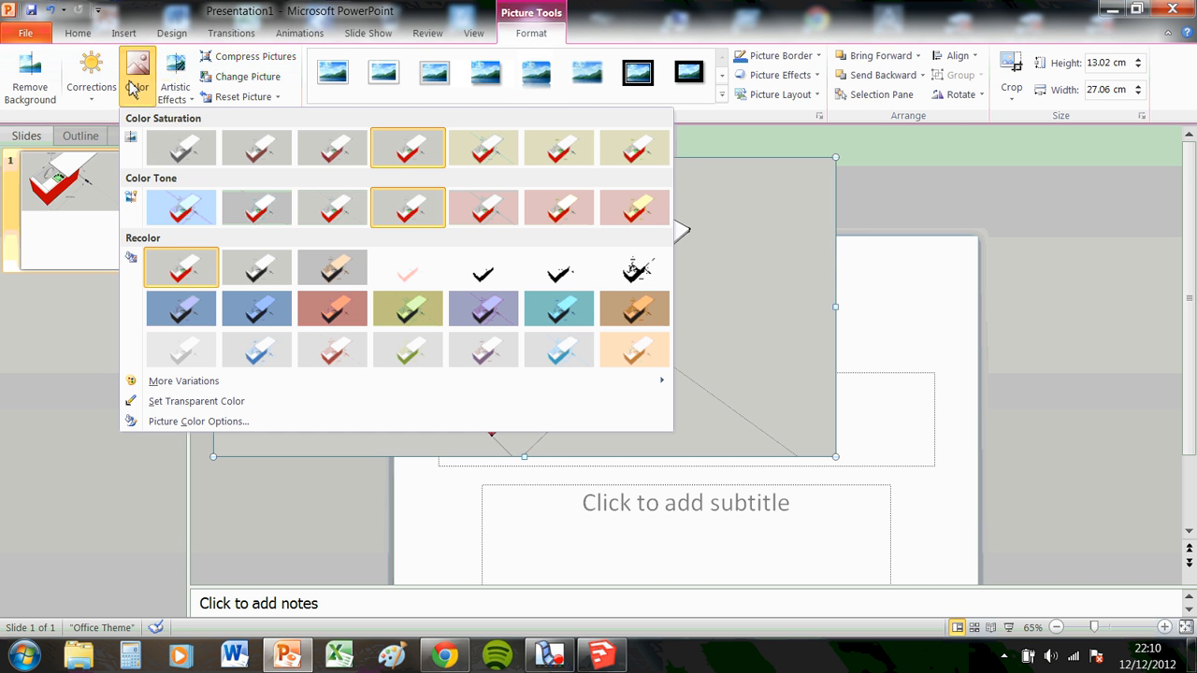
pyautogui.click(196, 401)
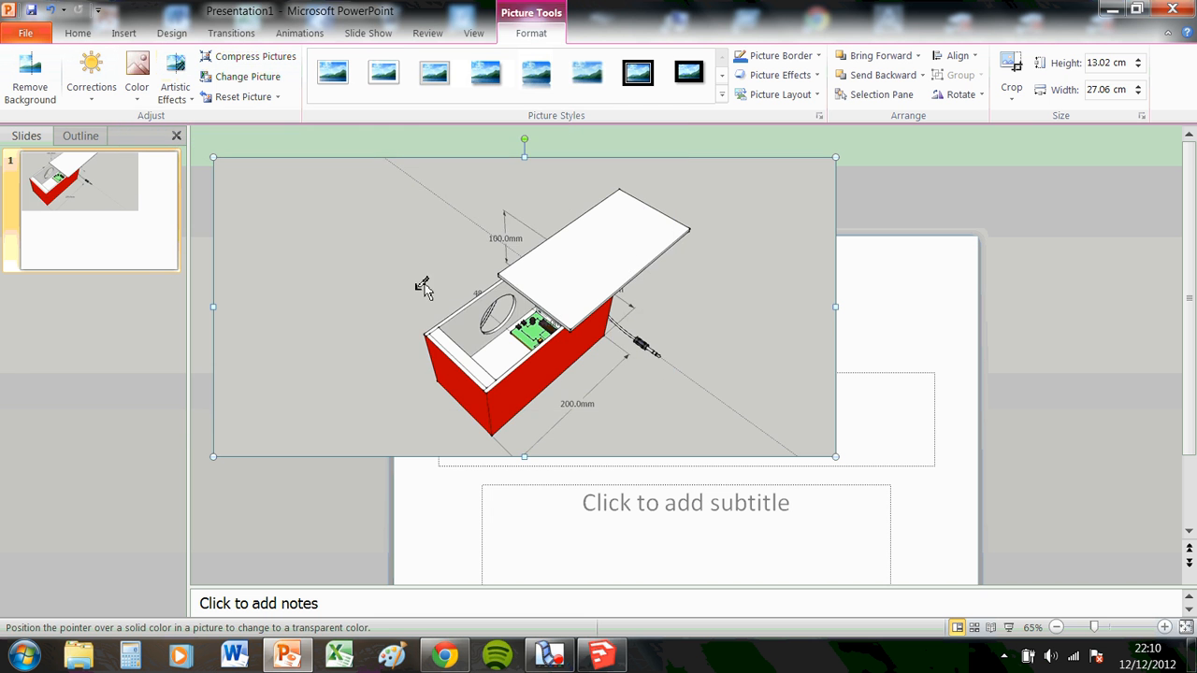
pyautogui.click(425, 276)
pyautogui.moveTo(623, 323); pyautogui.dragTo(687, 324)
pyautogui.click(1018, 342)
pyautogui.click(935, 339)
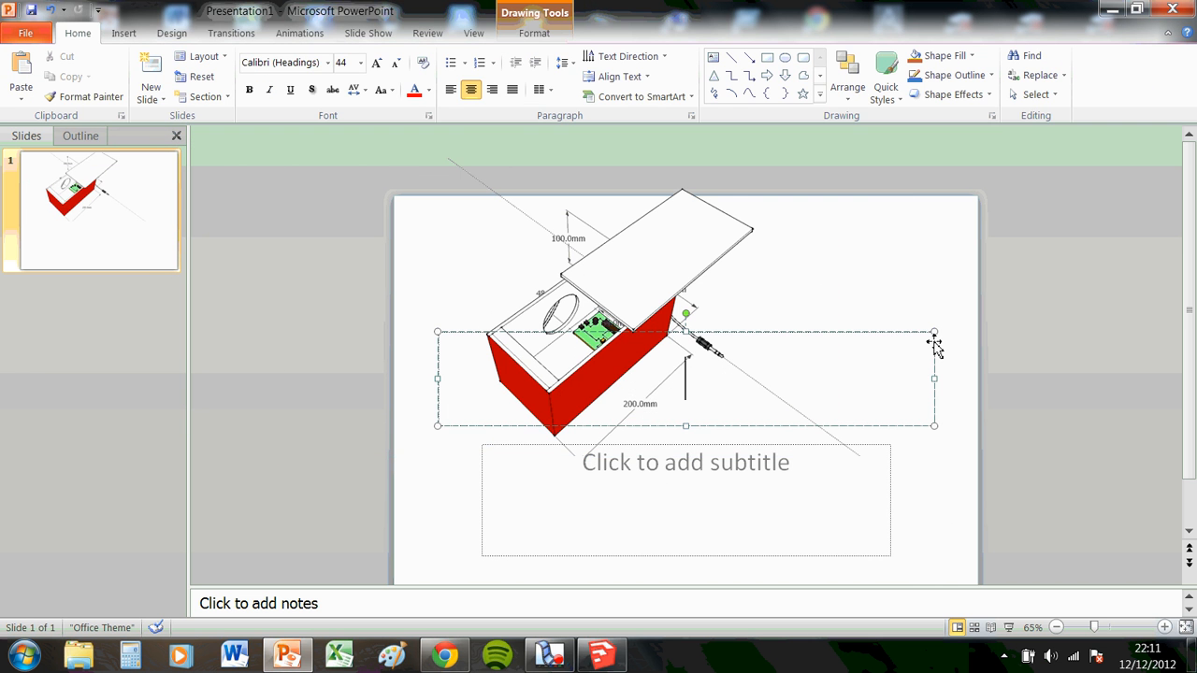
pyautogui.click(831, 428)
pyautogui.press('Delete')
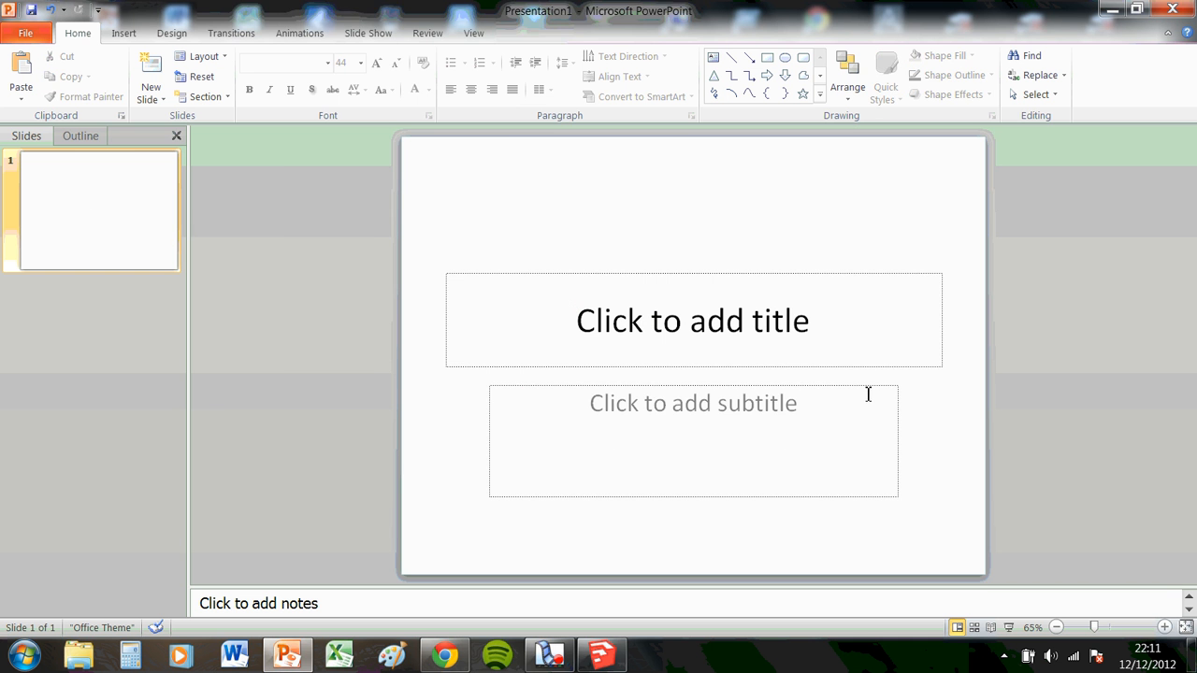
pyautogui.hotkey('ctrl', 'z')
# Step: Delete the empty subtitle and title placeholders from the slide
pyautogui.click(898, 448)
pyautogui.press('Delete')
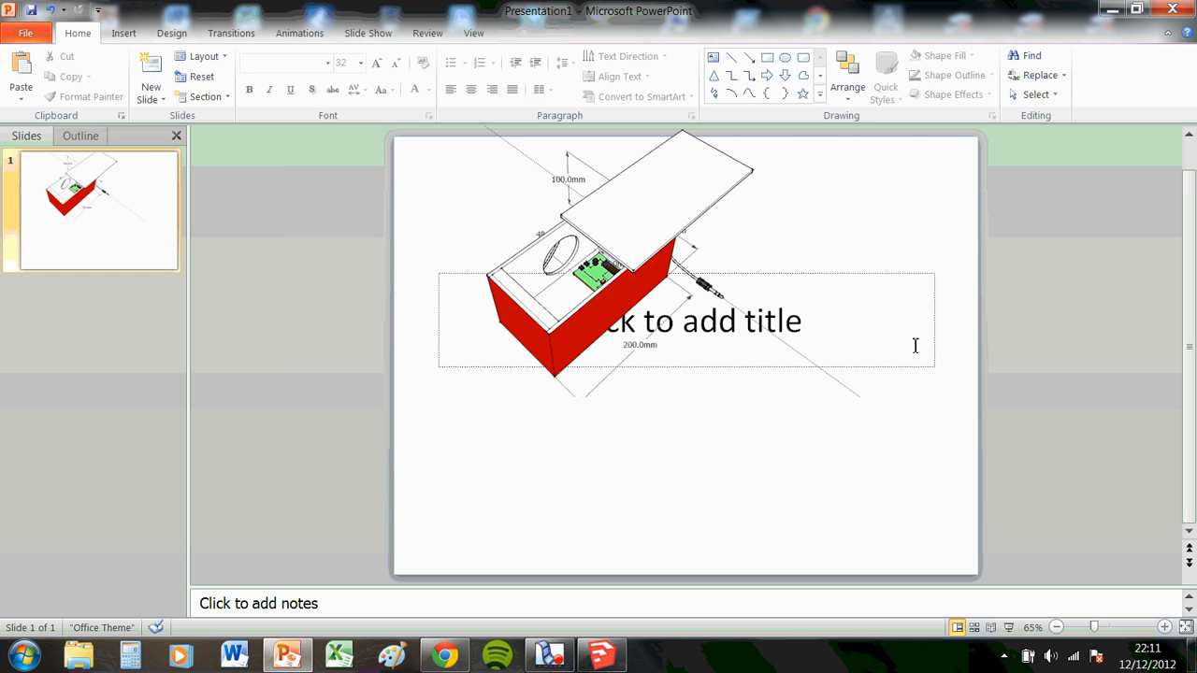
pyautogui.click(923, 366)
pyautogui.press('Delete')
# Step: Shrink the speaker picture and position it in the upper-left area of the slide
pyautogui.click(633, 334)
pyautogui.moveTo(633, 333); pyautogui.dragTo(597, 372)
pyautogui.moveTo(864, 439); pyautogui.dragTo(769, 367)
pyautogui.click(855, 315)
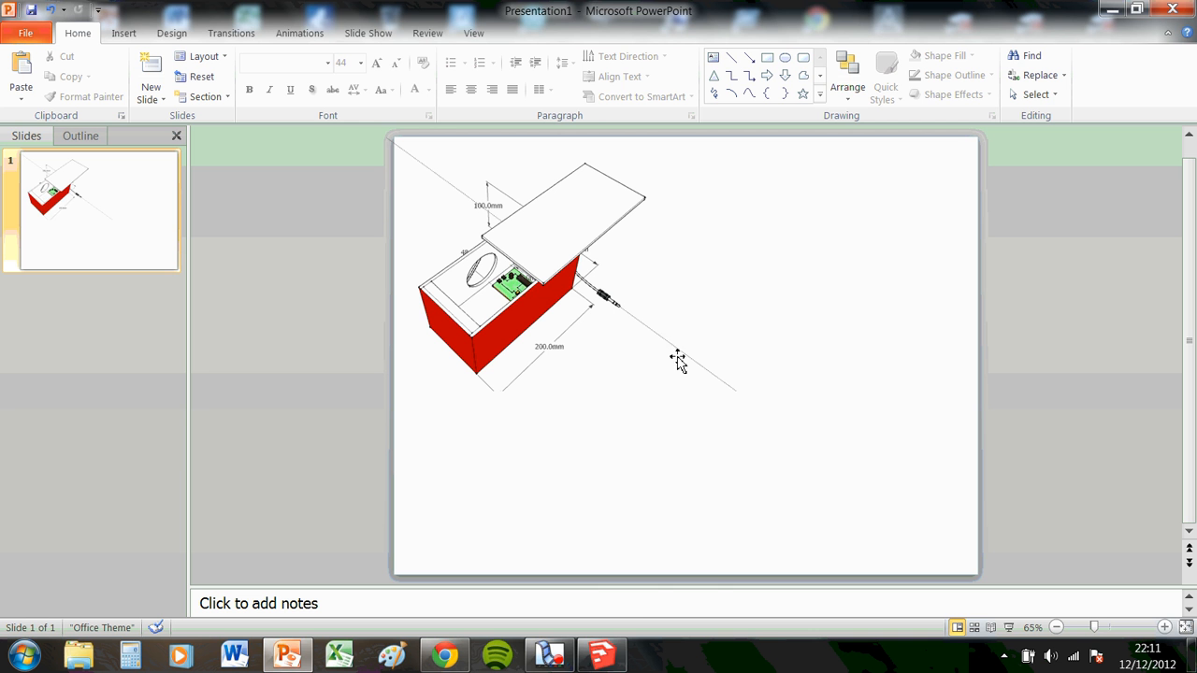
# Step: Switch to SketchUp and draw a rectangle about 195 x 134 mm on the ground beside the speaker box
pyautogui.click(595, 660)
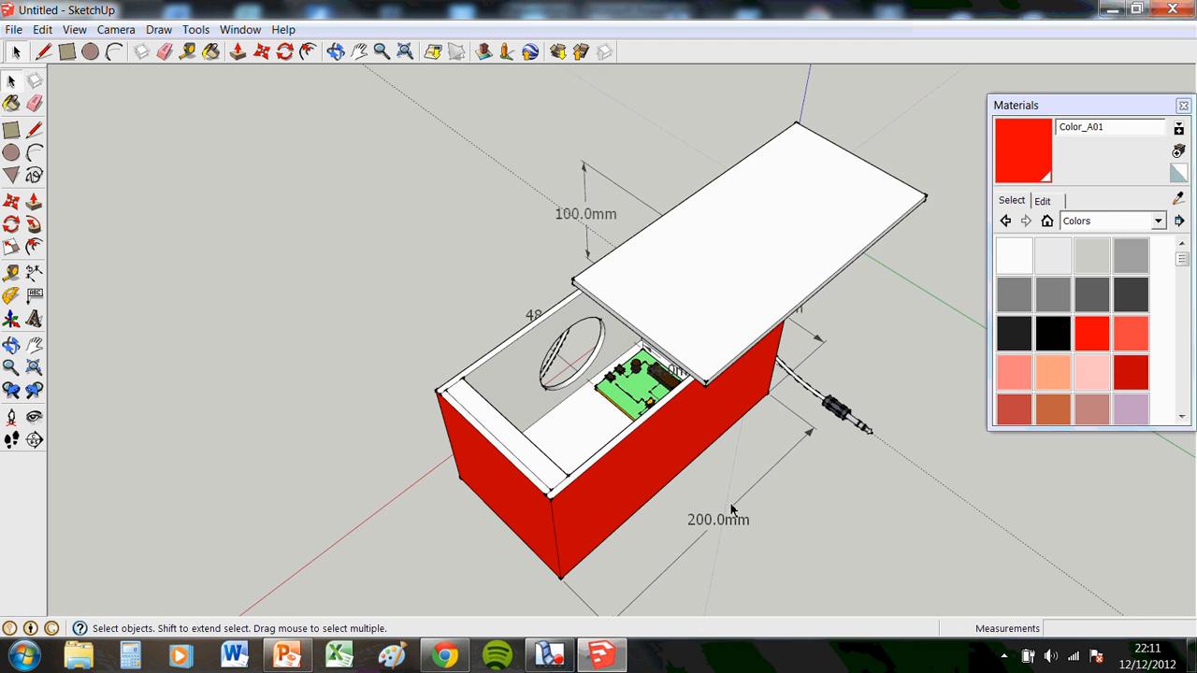
pyautogui.moveTo(778, 507); pyautogui.dragTo(801, 442, button='middle')
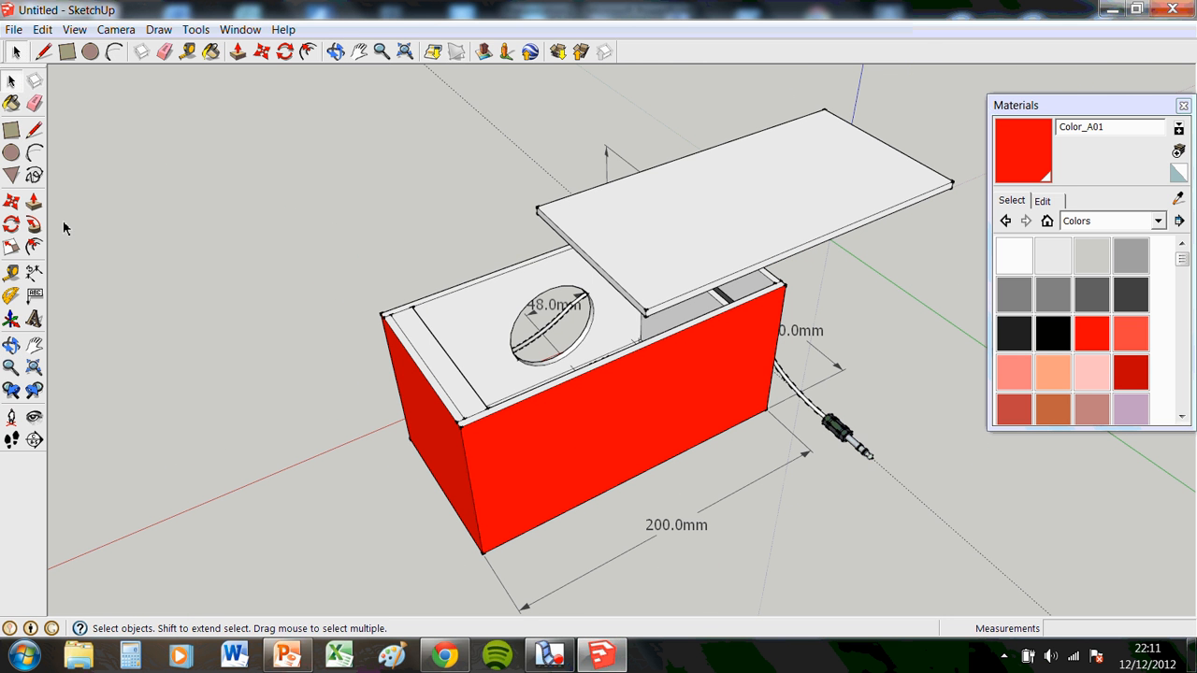
pyautogui.moveTo(449, 232); pyautogui.dragTo(783, 291, button='middle')
pyautogui.scroll(-5, 786, 288)
pyautogui.moveTo(877, 340); pyautogui.dragTo(365, 315, button='middle')
pyautogui.moveTo(697, 505); pyautogui.dragTo(276, 457, button='middle')
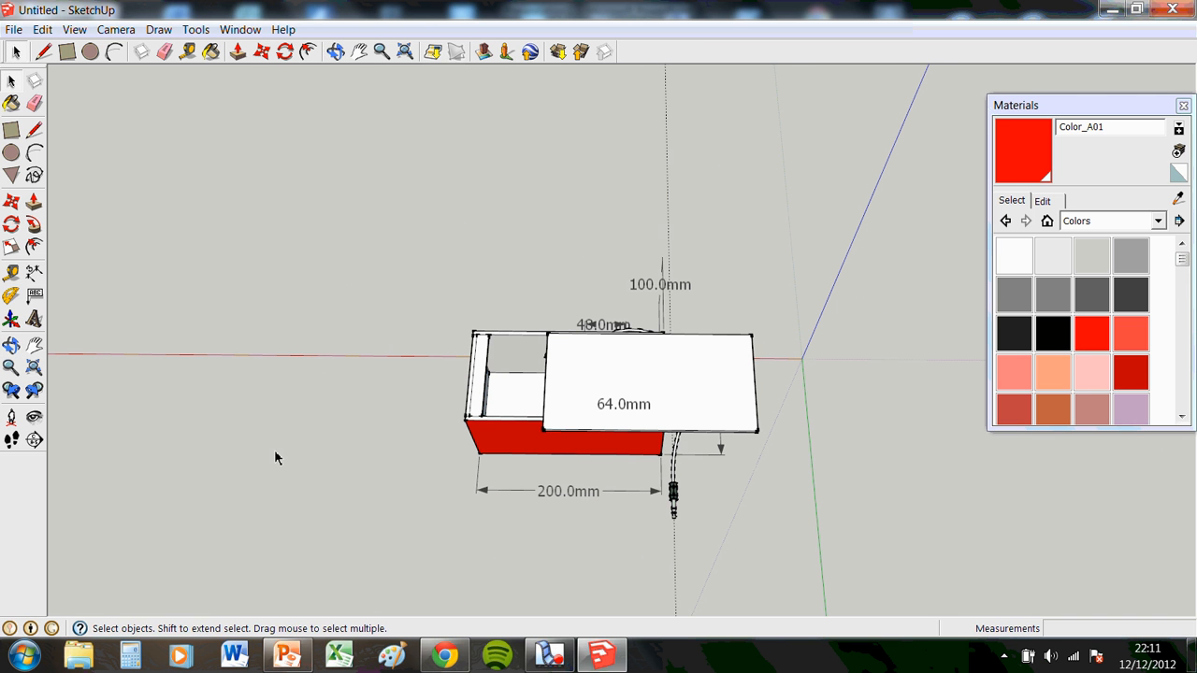
pyautogui.click(11, 130)
pyautogui.click(225, 387)
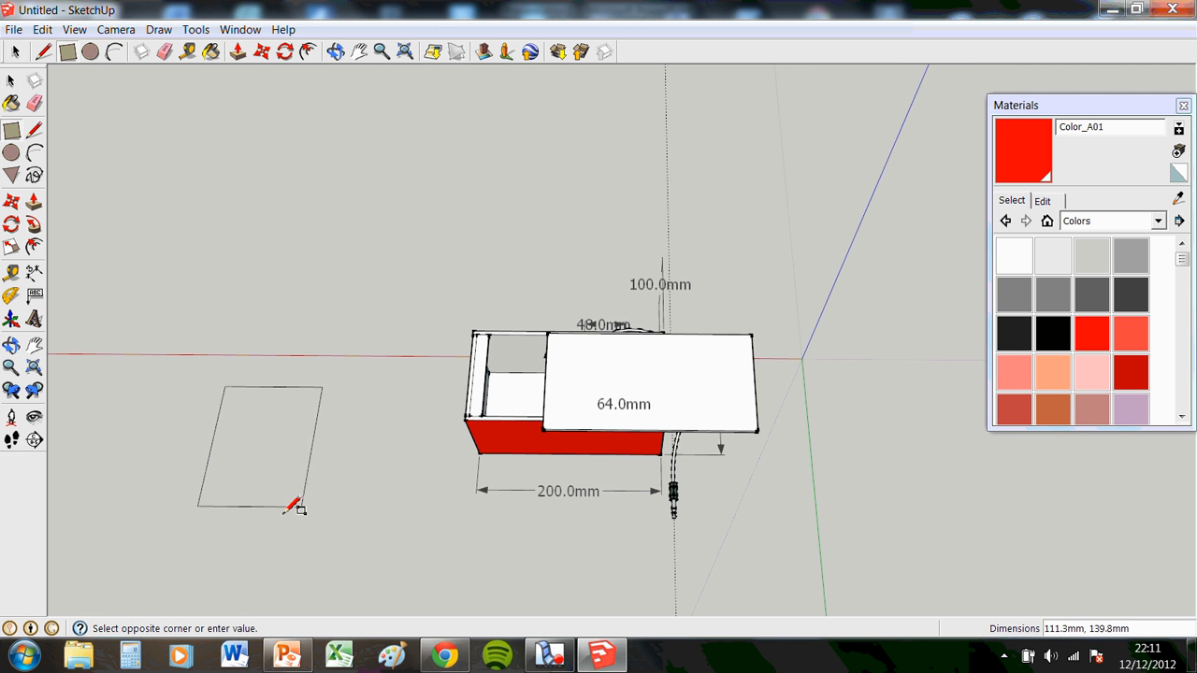
pyautogui.click(380, 502)
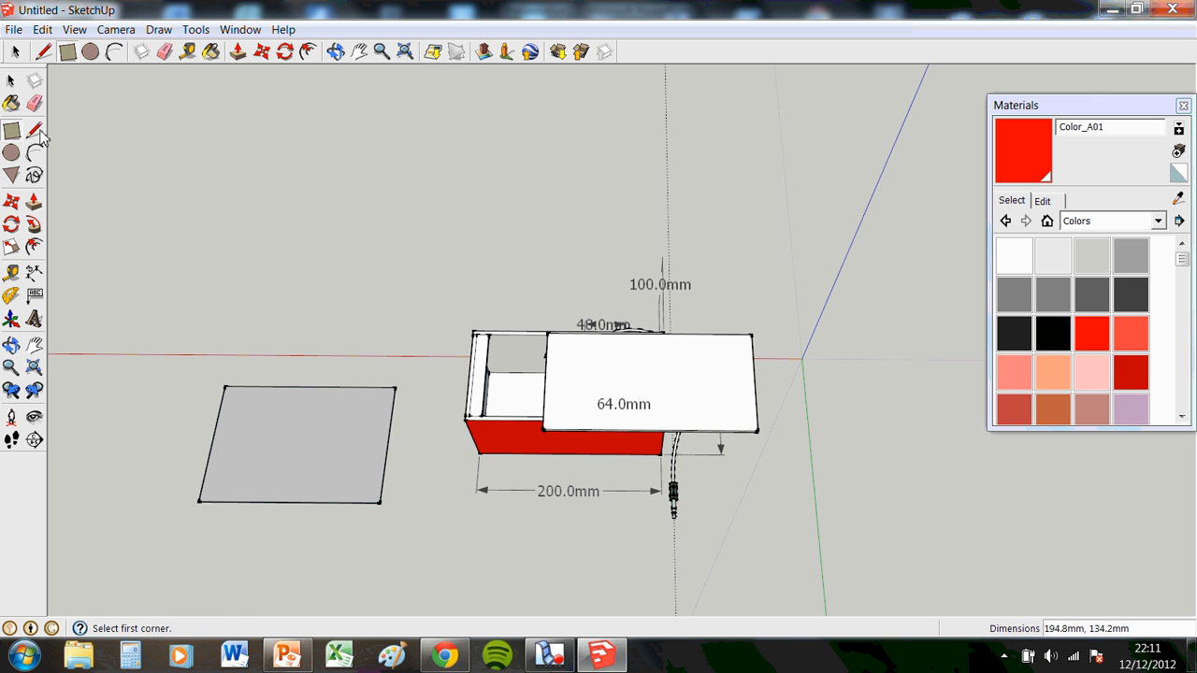
# Step: Draw a circle with a radius of about 106 mm centred on the rectangle's near-left corner
pyautogui.click(11, 153)
pyautogui.click(198, 502)
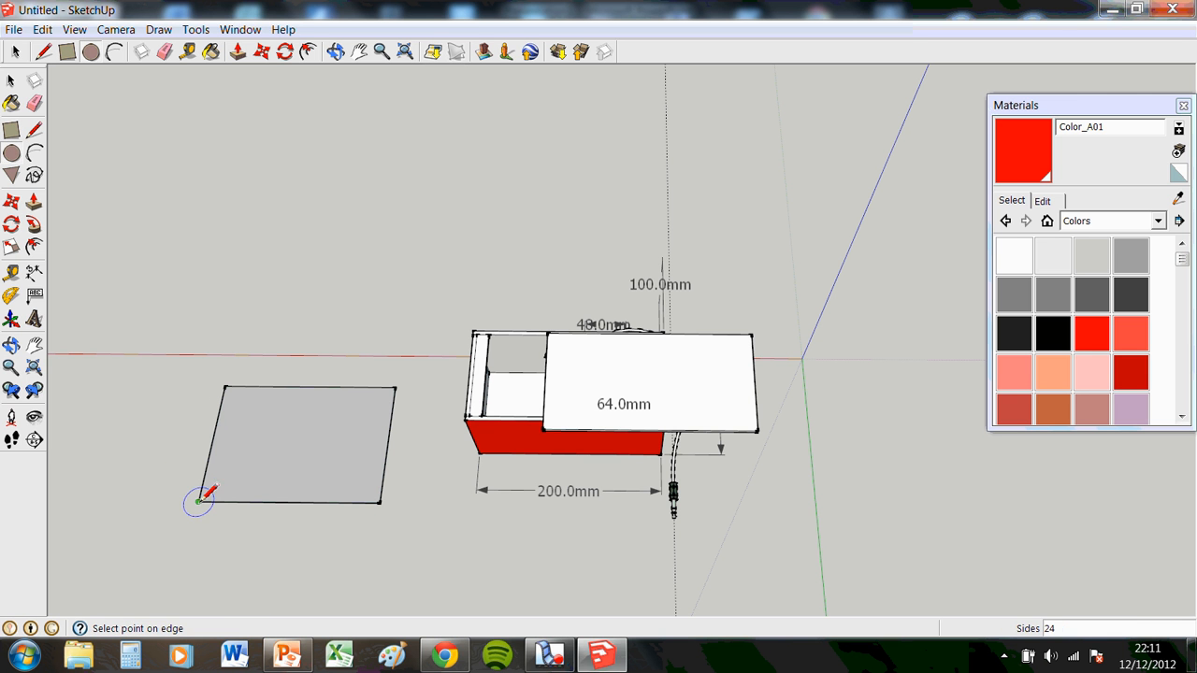
pyautogui.click(298, 498)
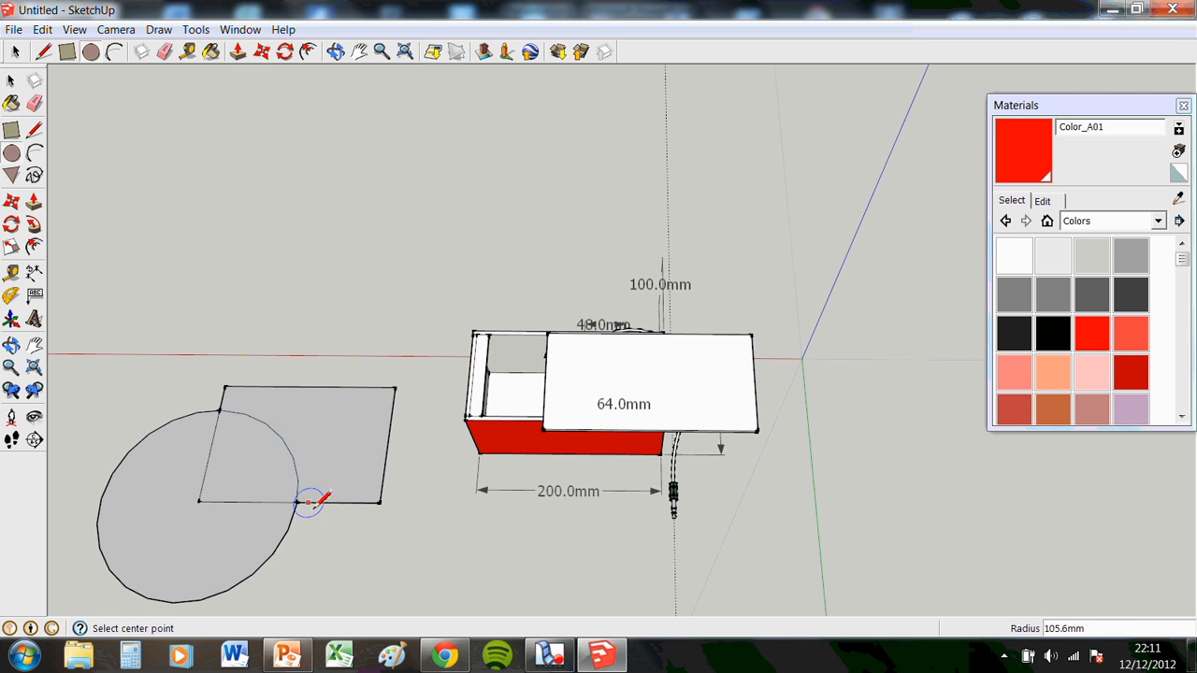
# Step: Try a bulging arc from the circle's edge to the rectangle's far-left corner, and undo it
pyautogui.click(33, 153)
pyautogui.click(150, 434)
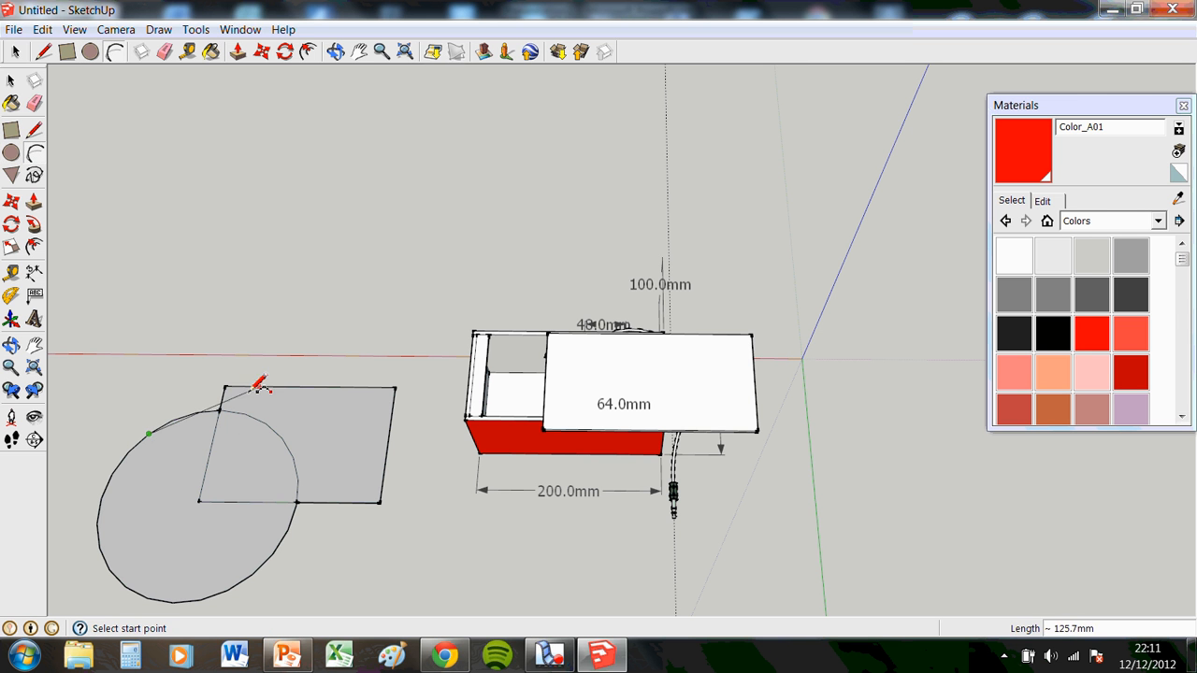
pyautogui.click(225, 387)
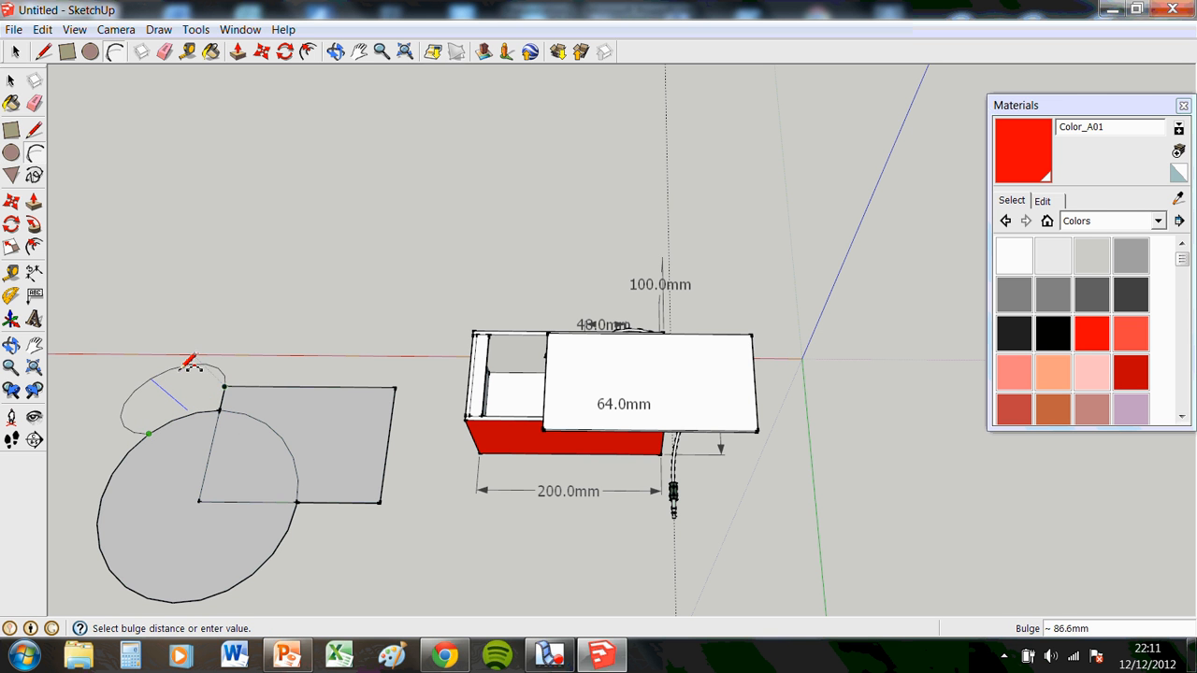
pyautogui.click(183, 363)
pyautogui.moveTo(278, 543); pyautogui.dragTo(246, 422, button='middle')
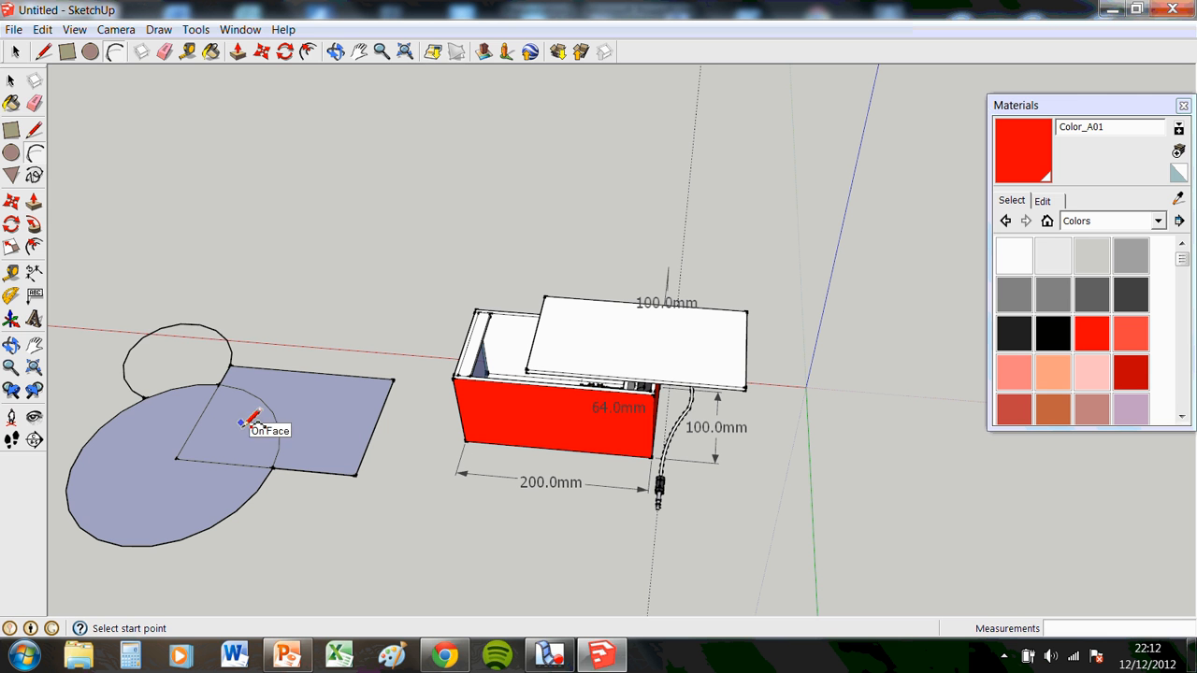
pyautogui.hotkey('ctrl', 'z')
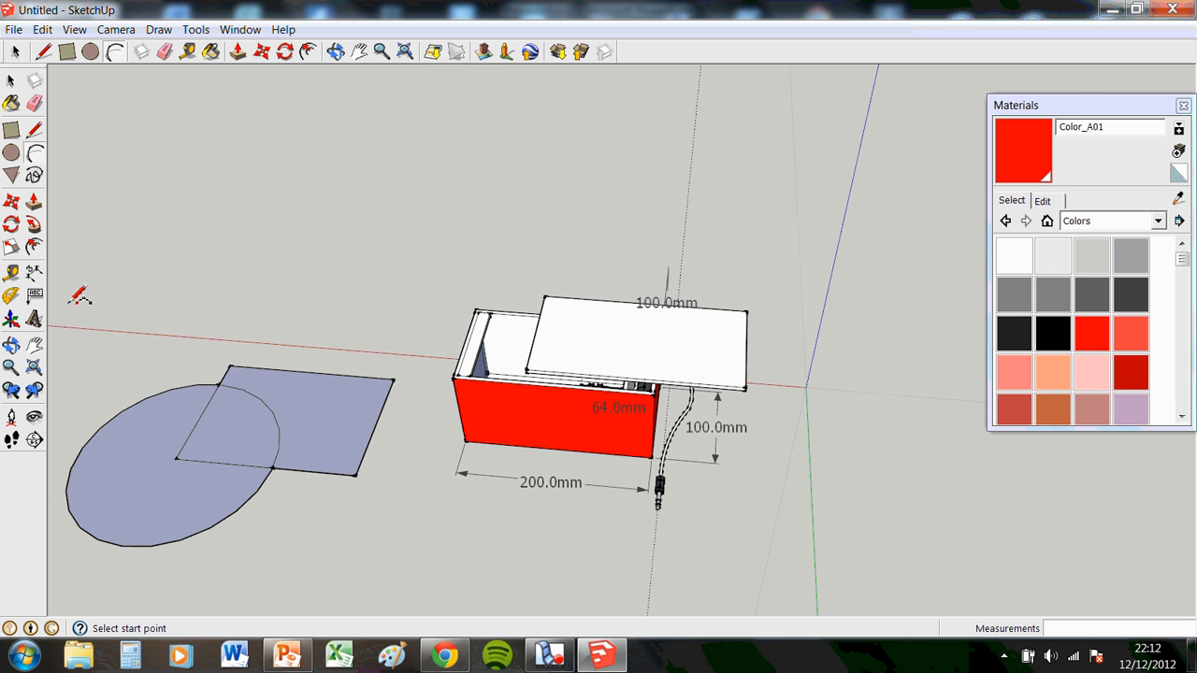
# Step: Push/Pull the circle, the overlap and the rest of the rectangle upwards to the same height
pyautogui.click(33, 201)
pyautogui.moveTo(136, 482); pyautogui.dragTo(135, 425)
pyautogui.moveTo(257, 419); pyautogui.dragTo(180, 366)
pyautogui.moveTo(318, 454); pyautogui.dragTo(257, 392)
# Step: Delete the circle's arc and the rectangle's slanted edge that cross the solid's top face
pyautogui.moveTo(457, 352); pyautogui.dragTo(147, 494, button='middle')
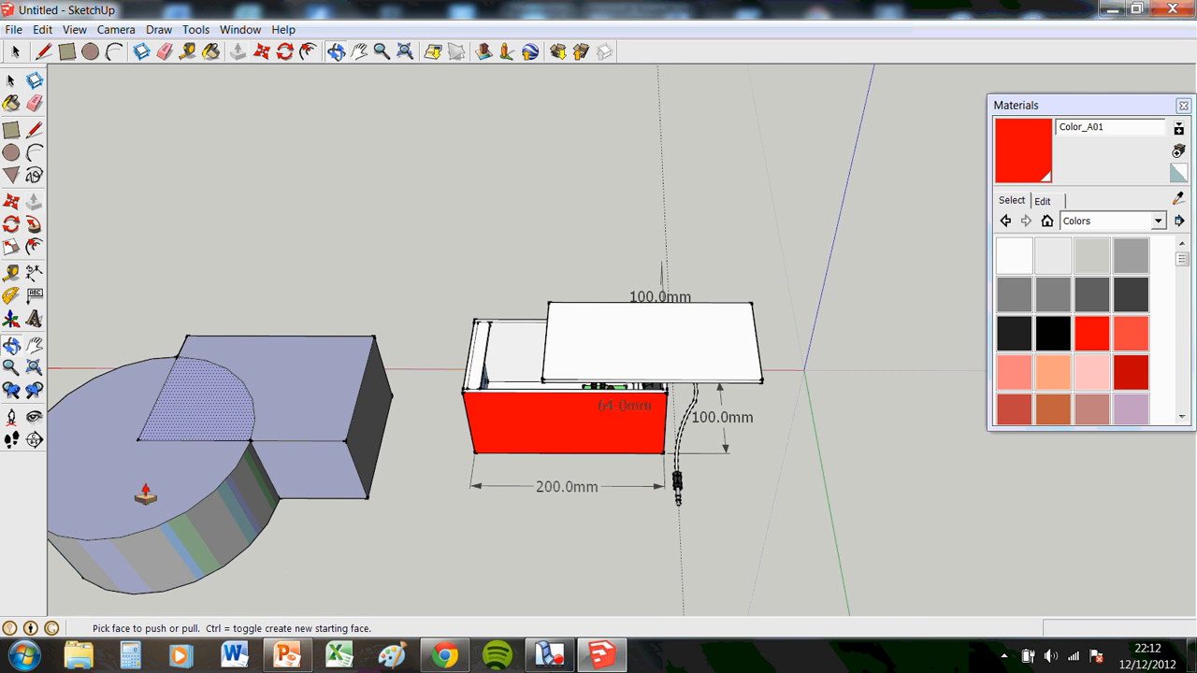
pyautogui.press('space')
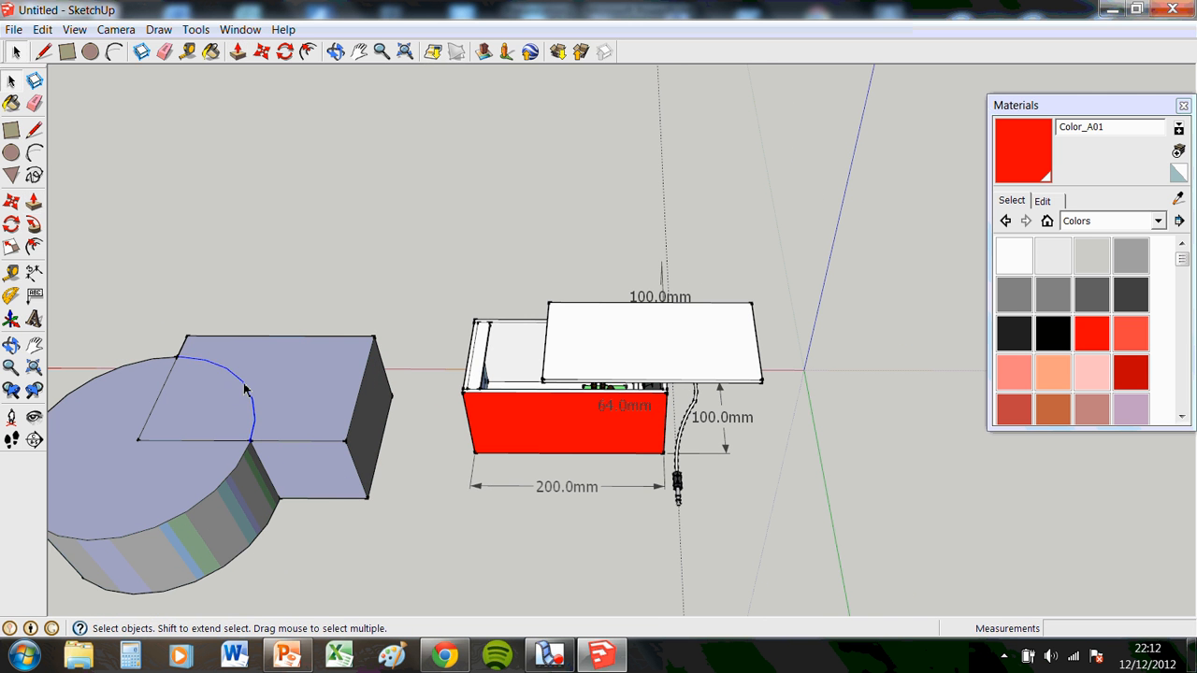
pyautogui.press('Delete')
pyautogui.click(167, 380)
pyautogui.press('Delete')
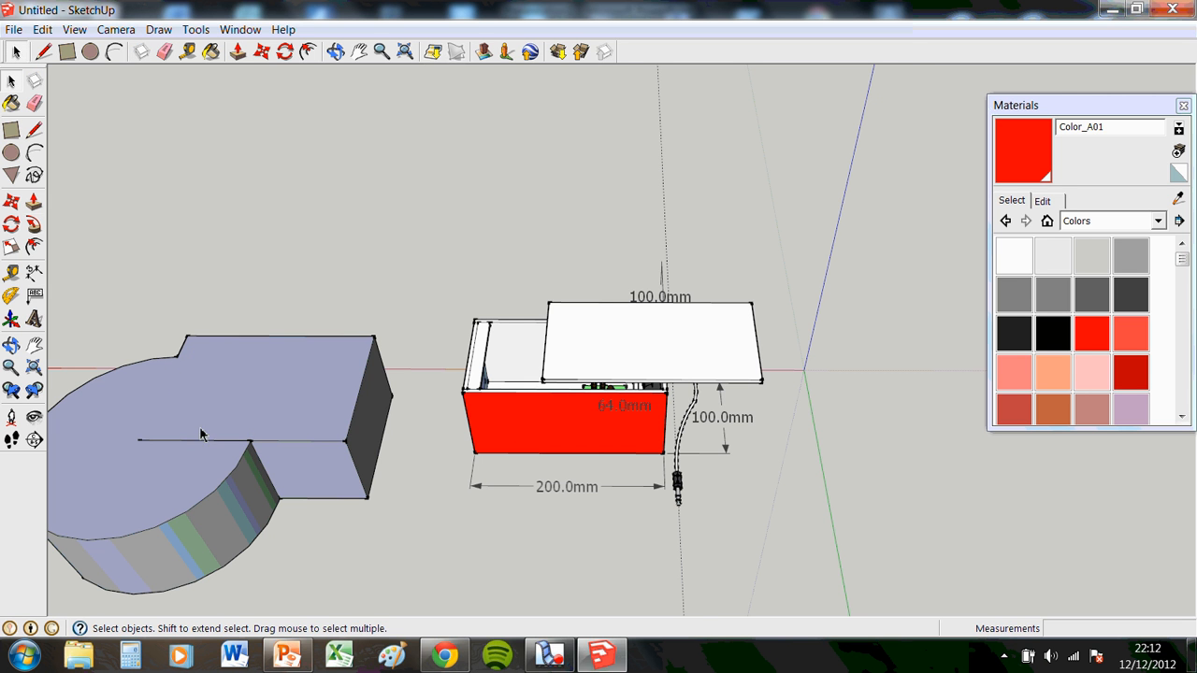
pyautogui.click(198, 449)
pyautogui.press('Delete')
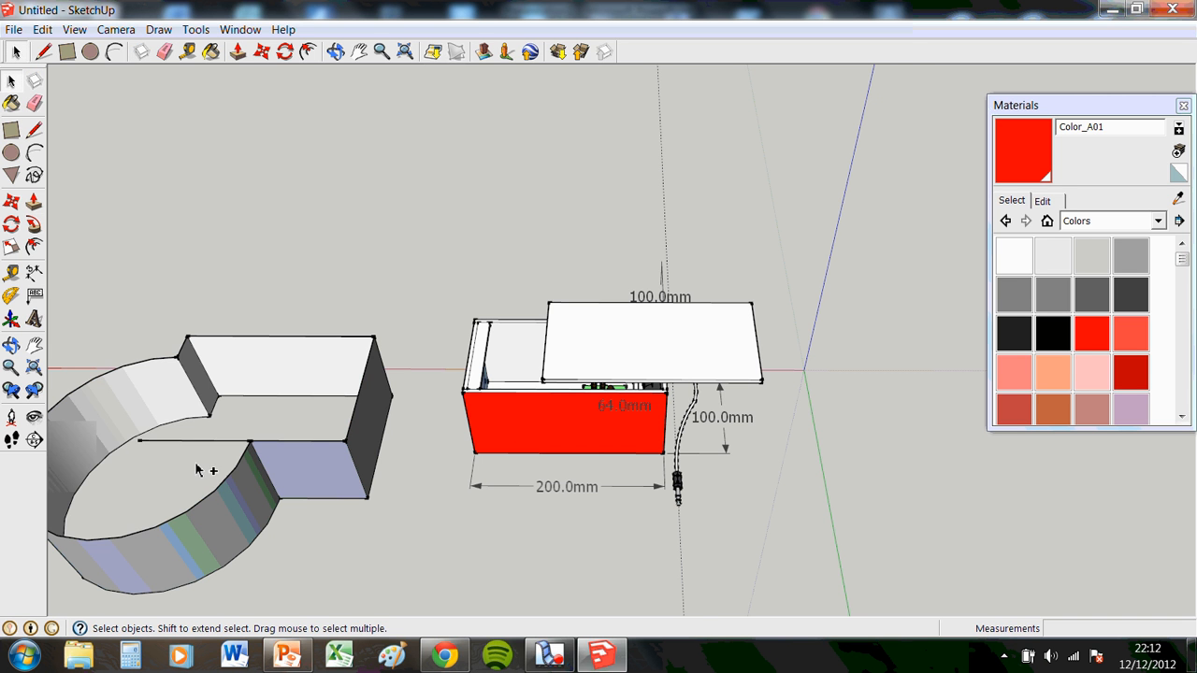
pyautogui.hotkey('ctrl', 'z')
# Step: Delete the remaining straight edge crossing the solid's top and inspect both models from the other side
pyautogui.click(199, 442)
pyautogui.press('Delete')
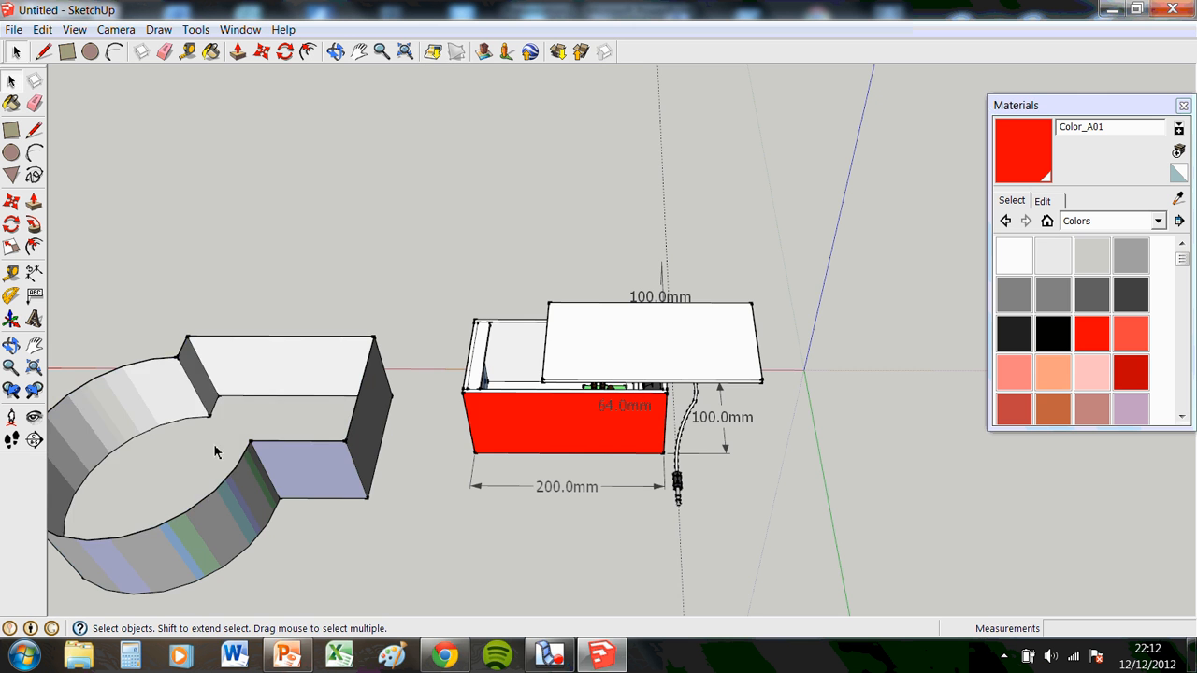
pyautogui.moveTo(213, 443); pyautogui.dragTo(644, 329, button='middle')
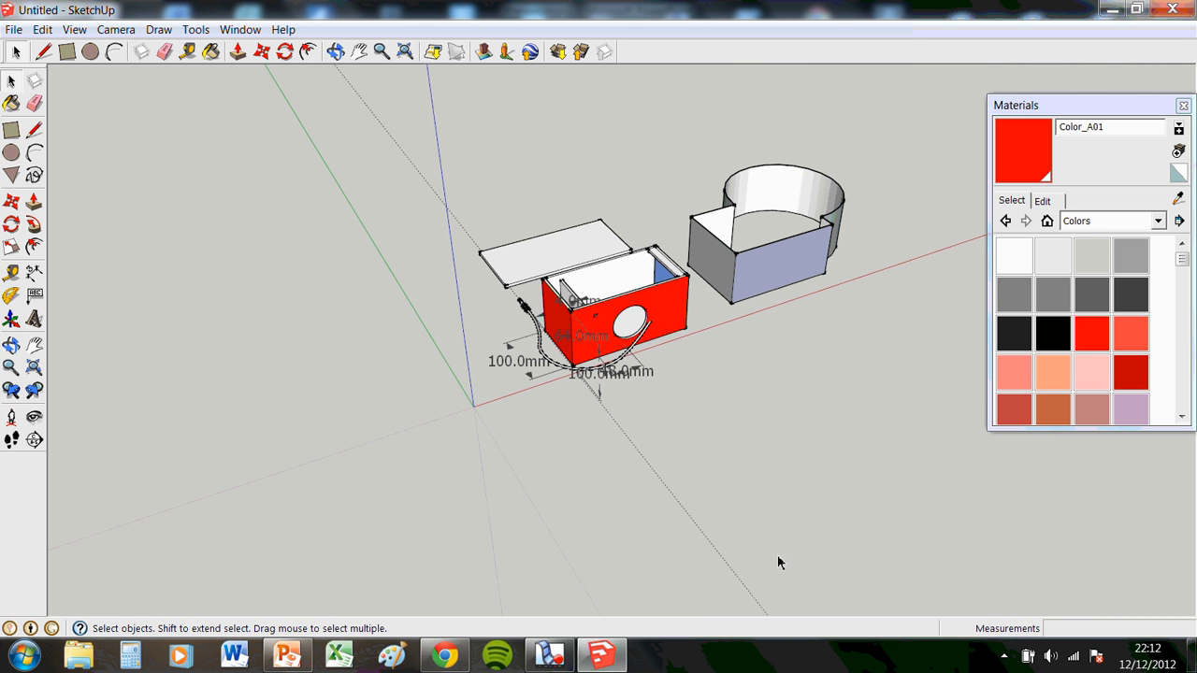
pyautogui.click(550, 654)
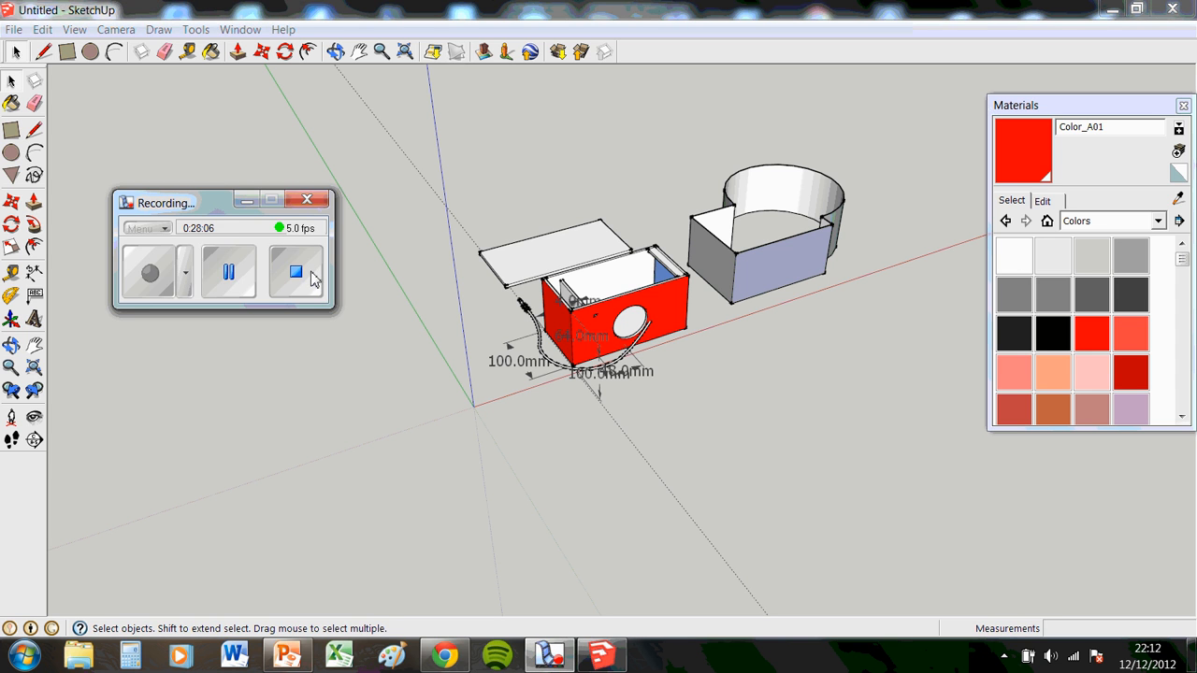